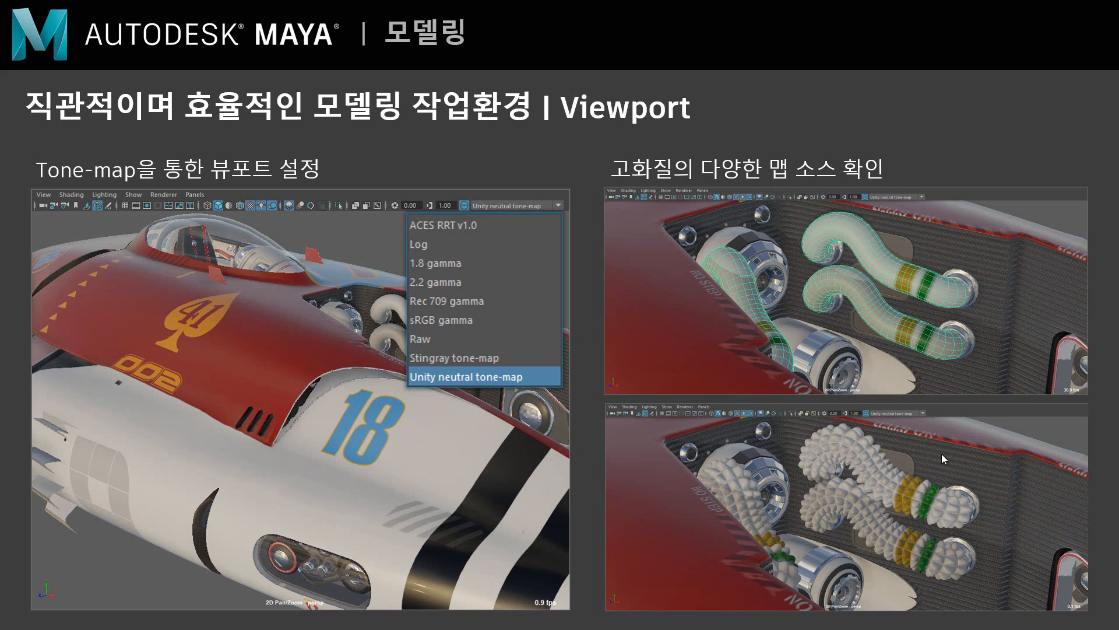
{"action": "left_click", "coordinate": [943, 454]}
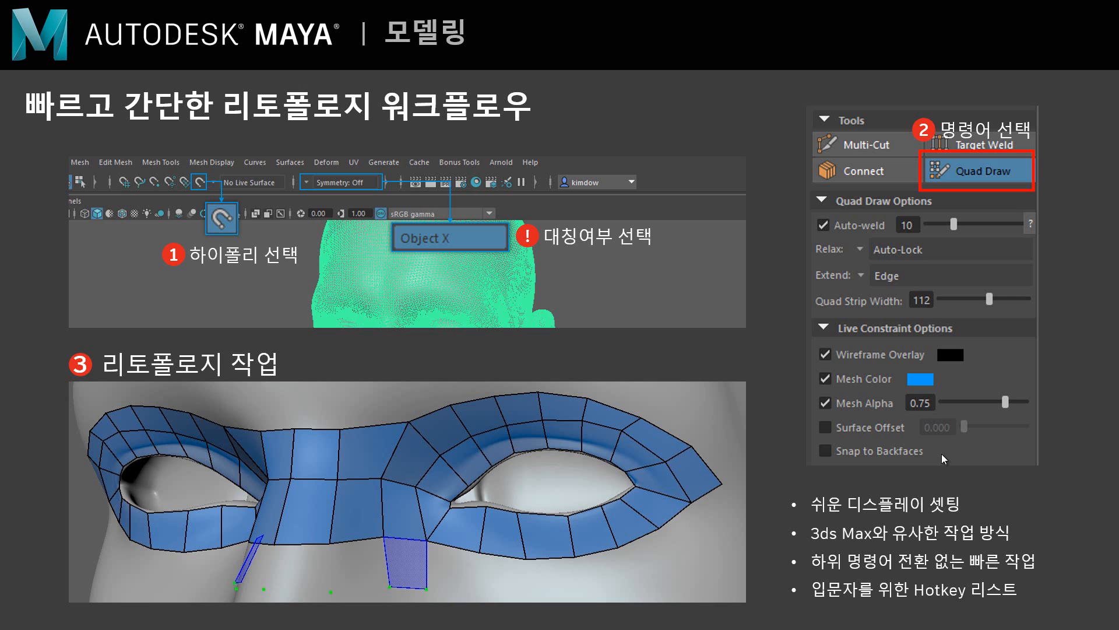
{"action": "left_click", "coordinate": [942, 454]}
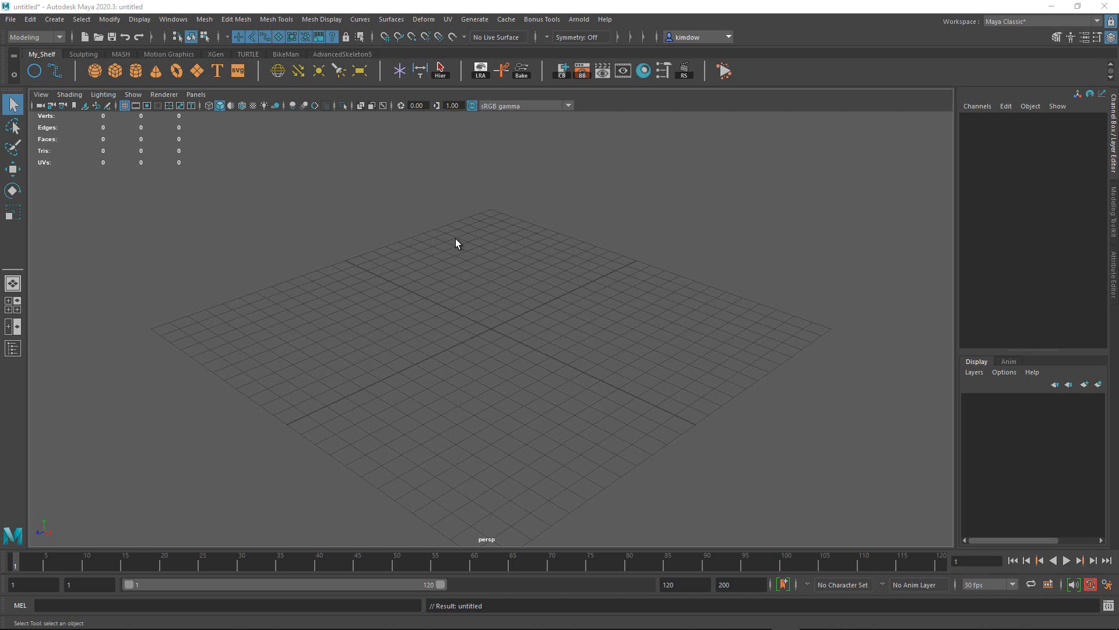
Switch from the single perspective view to the four-view layout.
{"action": "key", "text": "space"}
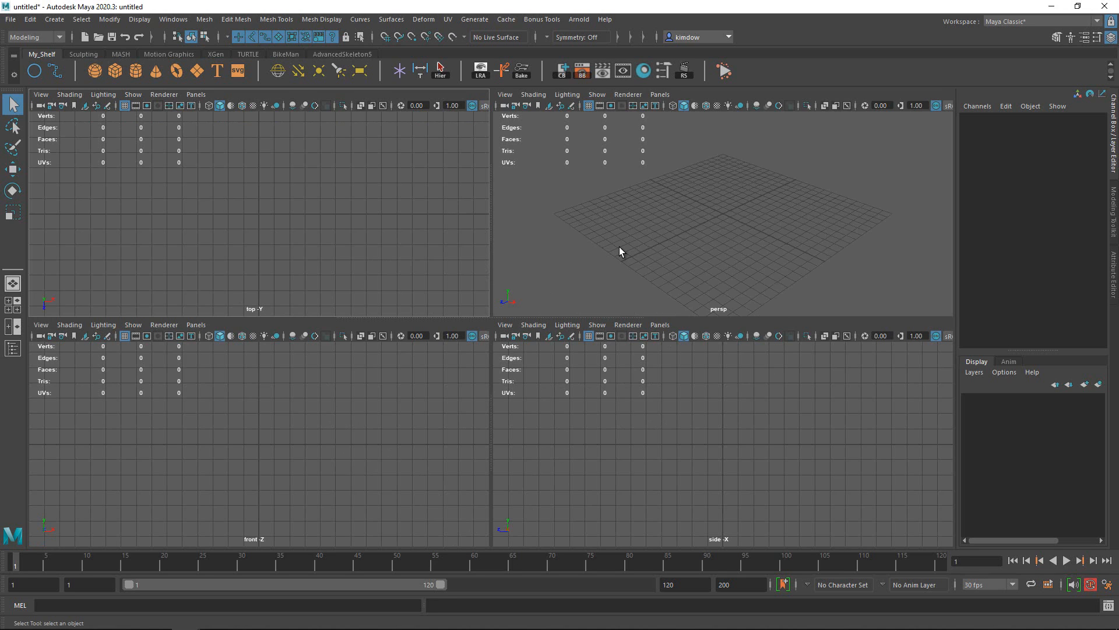
{"action": "left_click", "coordinate": [505, 95]}
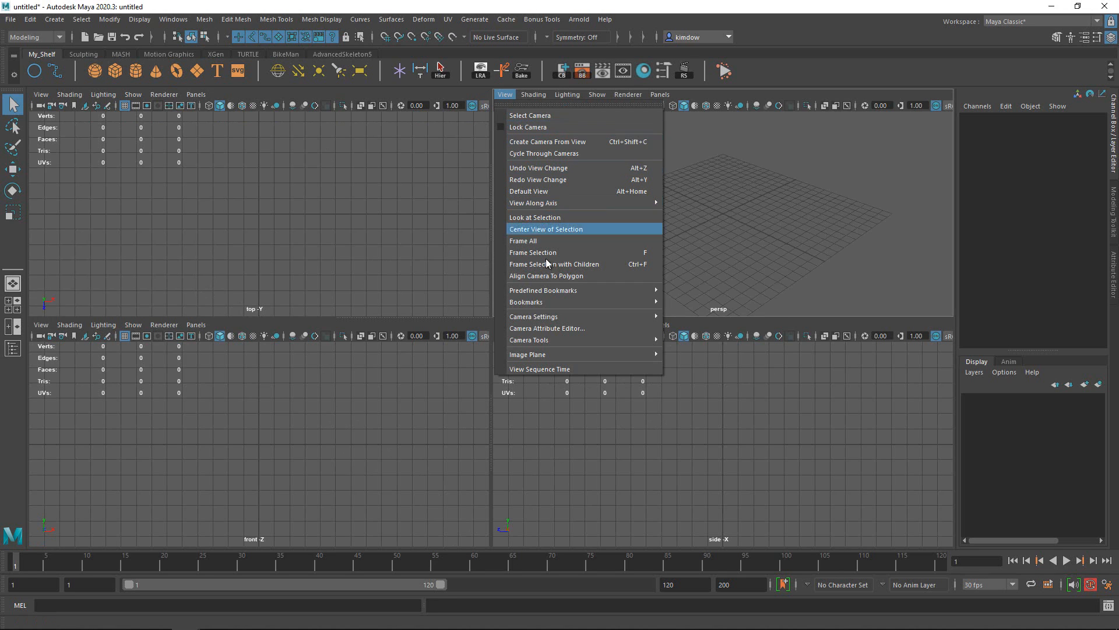
{"action": "mouse_move", "coordinate": [582, 355]}
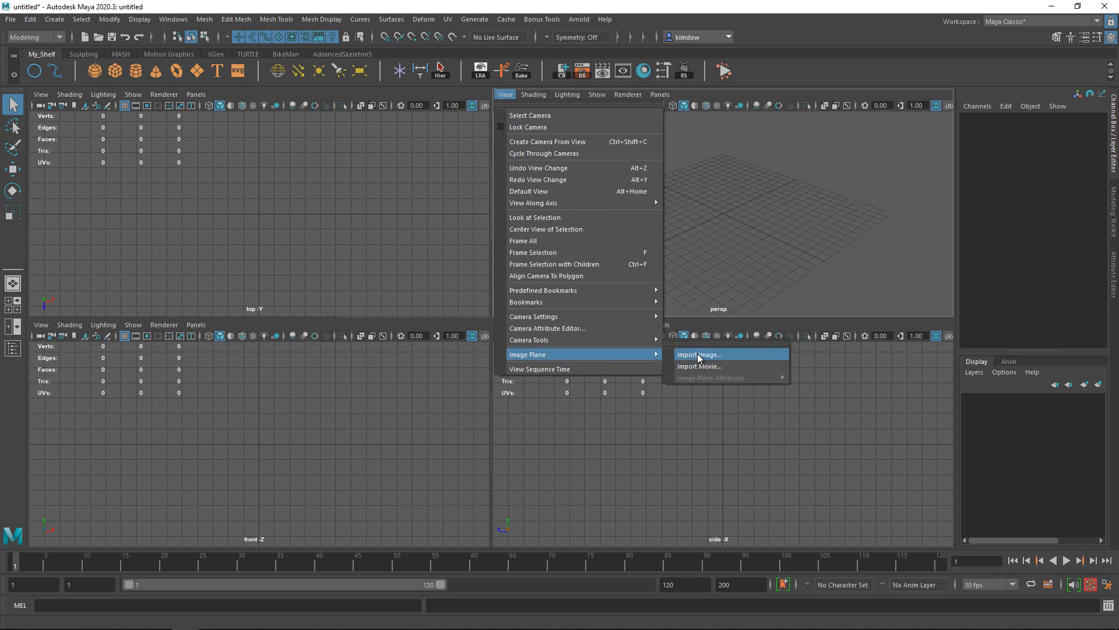
{"action": "left_click", "coordinate": [738, 91]}
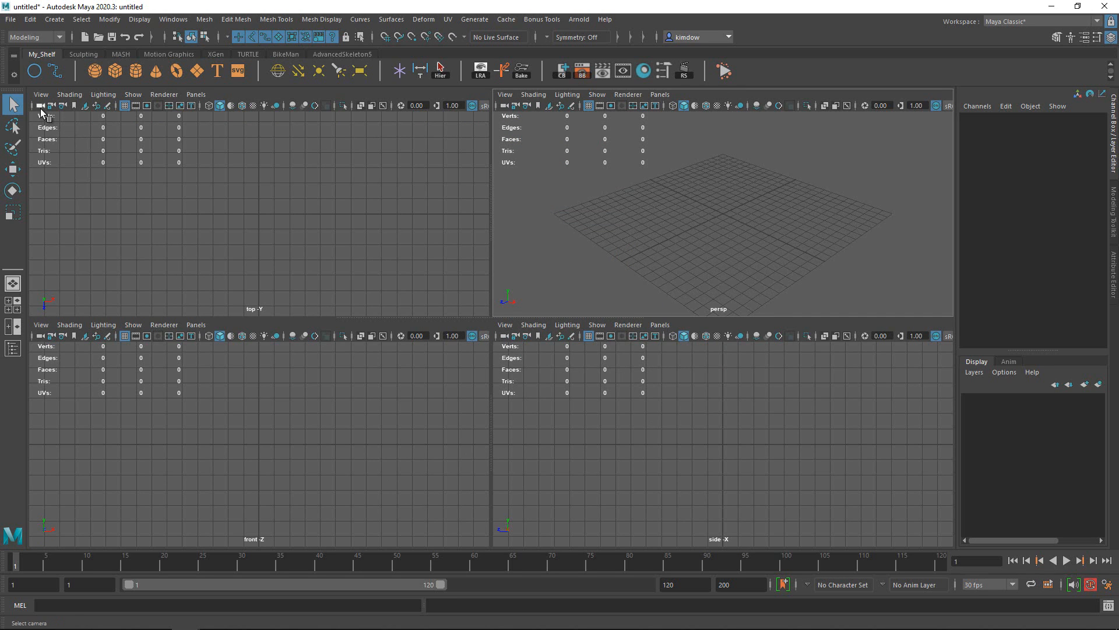
Import Car_Top.jpg from the Car folder of the source images as an image plane in the top view.
{"action": "left_click", "coordinate": [84, 108]}
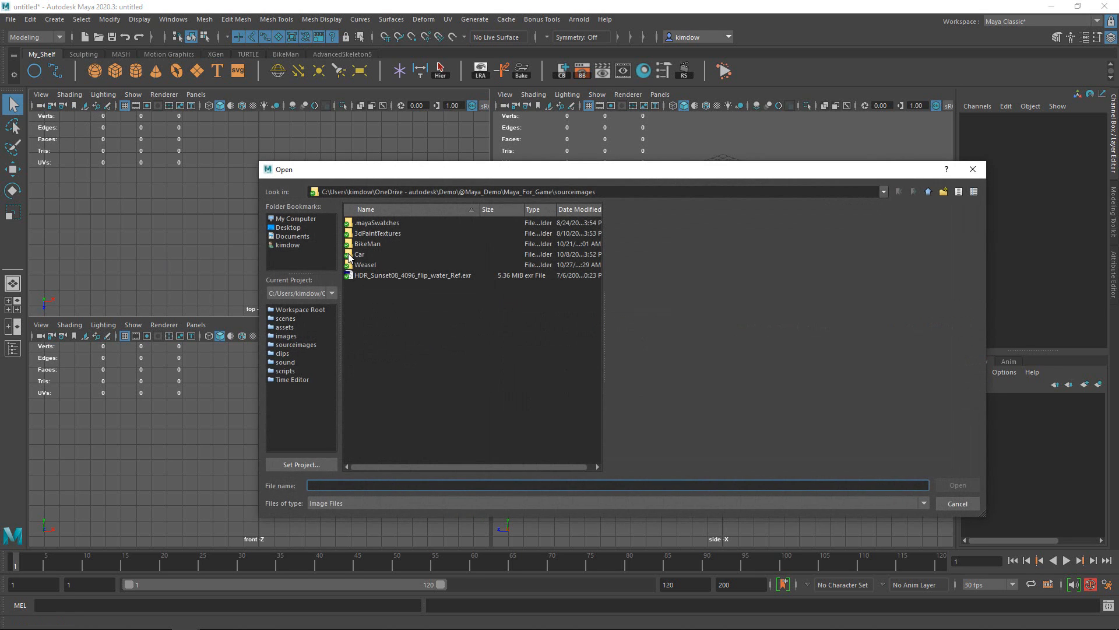
{"action": "double_click", "coordinate": [359, 254]}
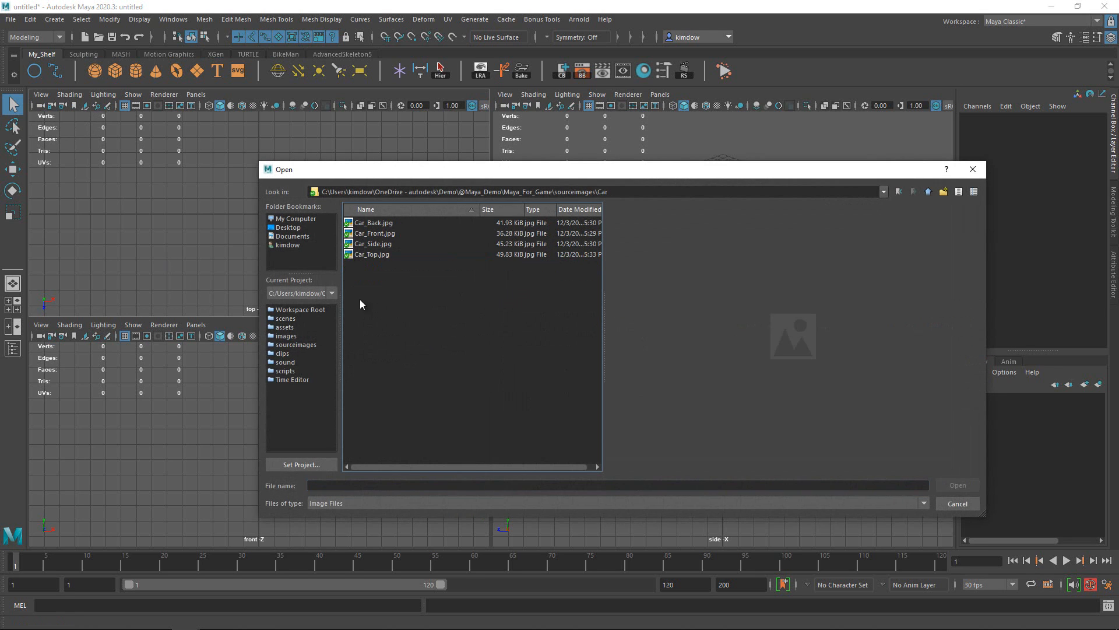
{"action": "left_click", "coordinate": [374, 254]}
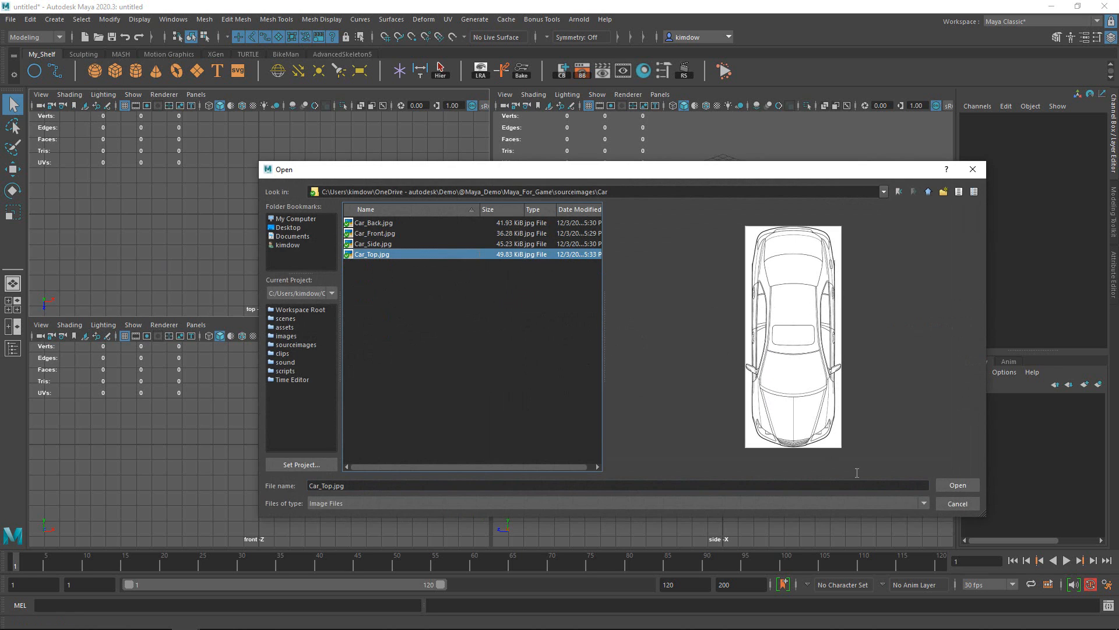
{"action": "left_click", "coordinate": [956, 485]}
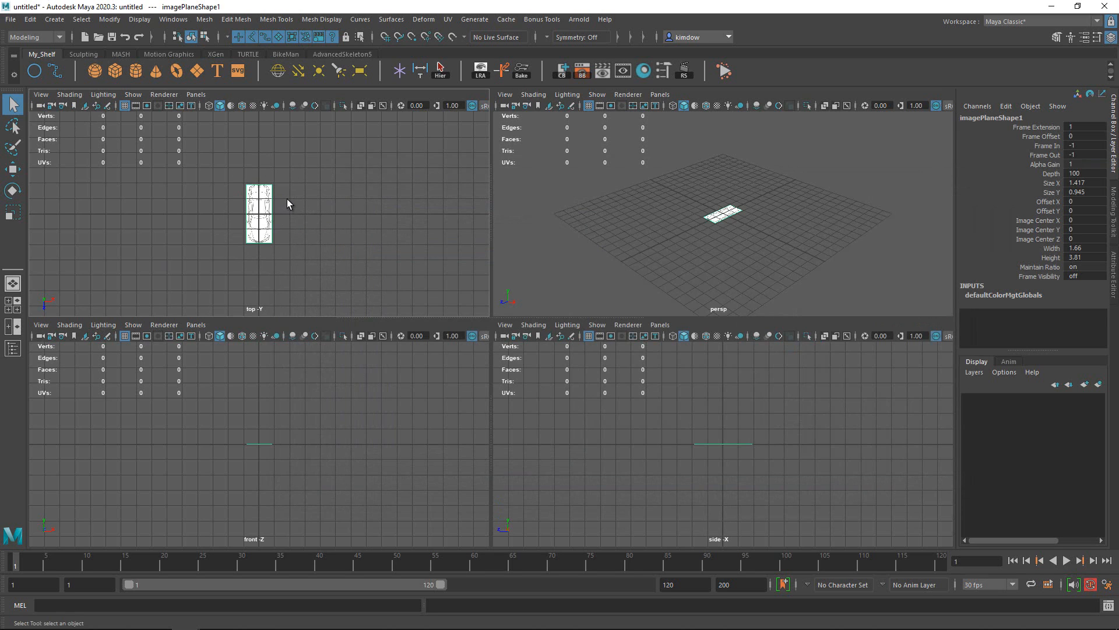
Import Car_Front.jpg as an image plane in the front view and Car_Side.jpg in the side view.
{"action": "left_click", "coordinate": [85, 337]}
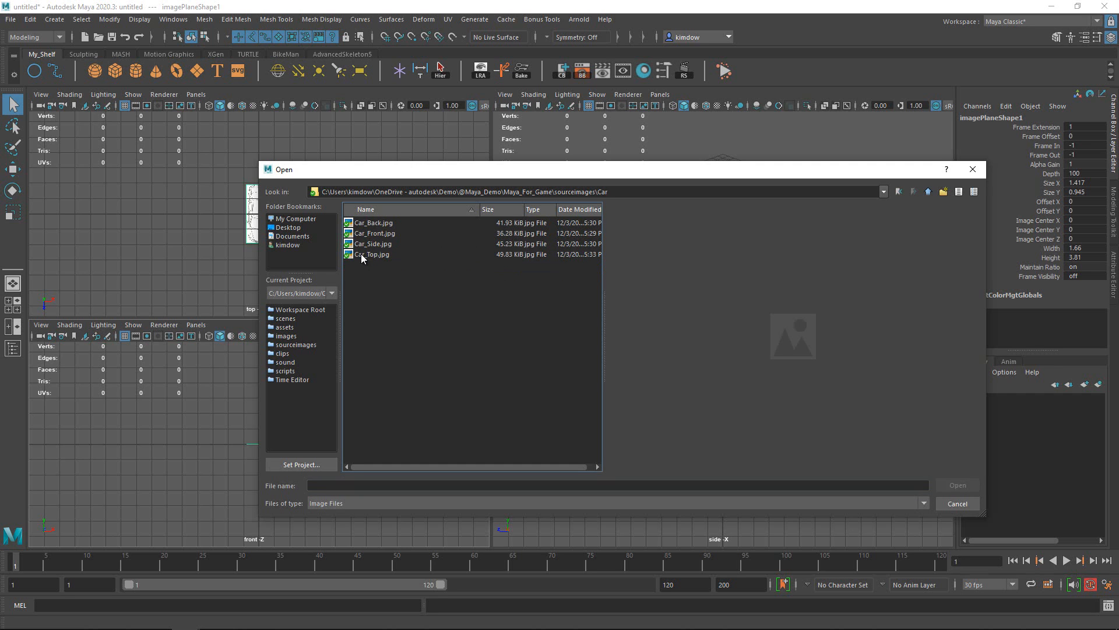
{"action": "double_click", "coordinate": [376, 234]}
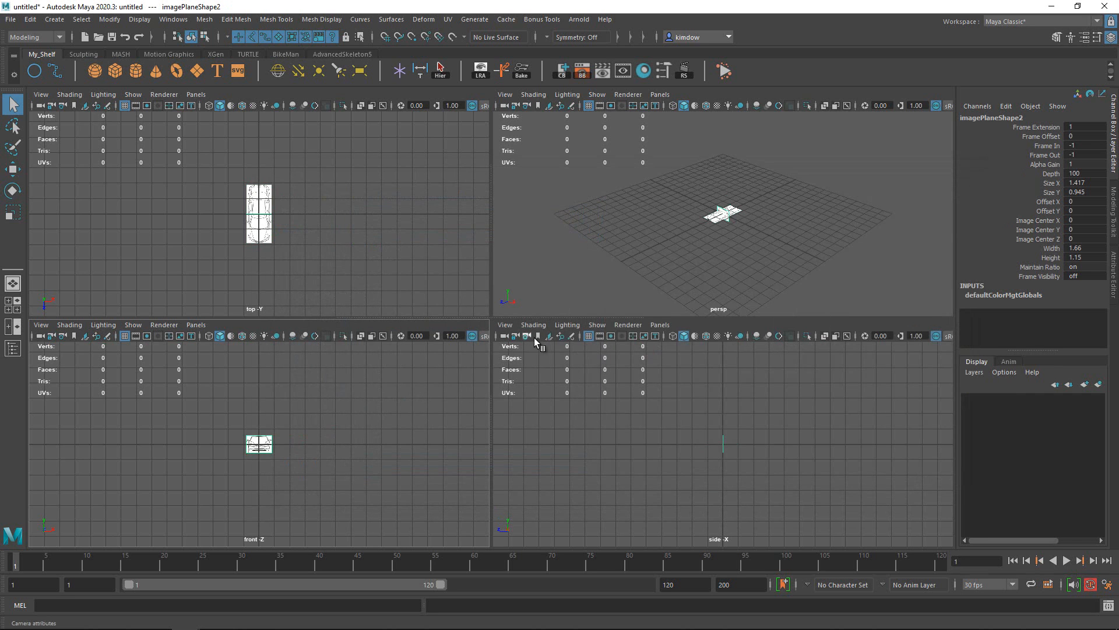
{"action": "left_click", "coordinate": [549, 336]}
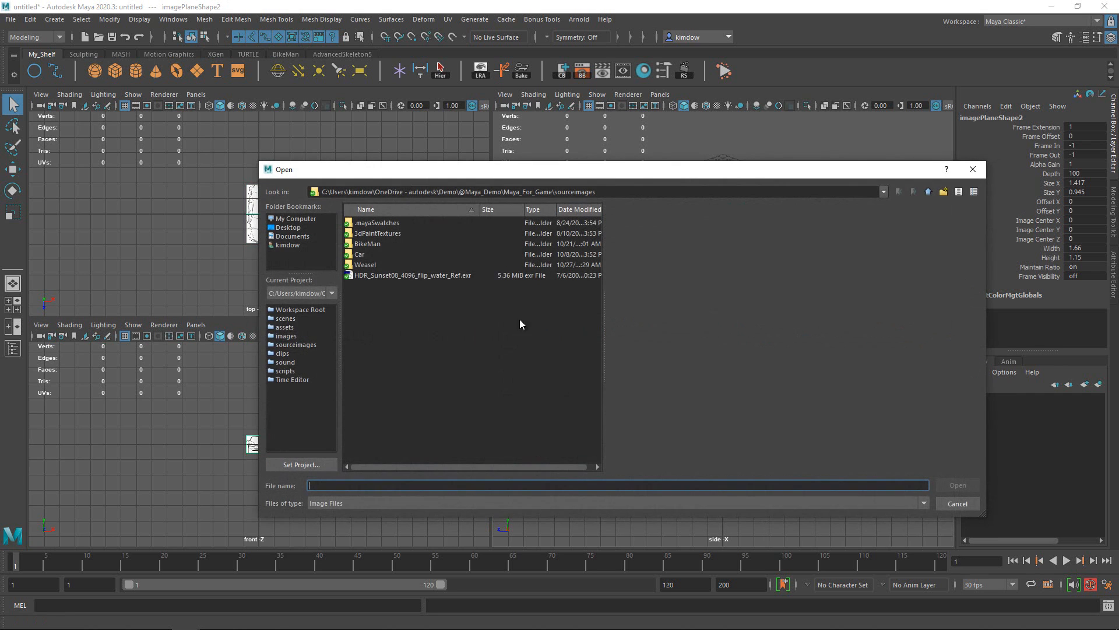
{"action": "double_click", "coordinate": [360, 252]}
{"action": "double_click", "coordinate": [373, 243]}
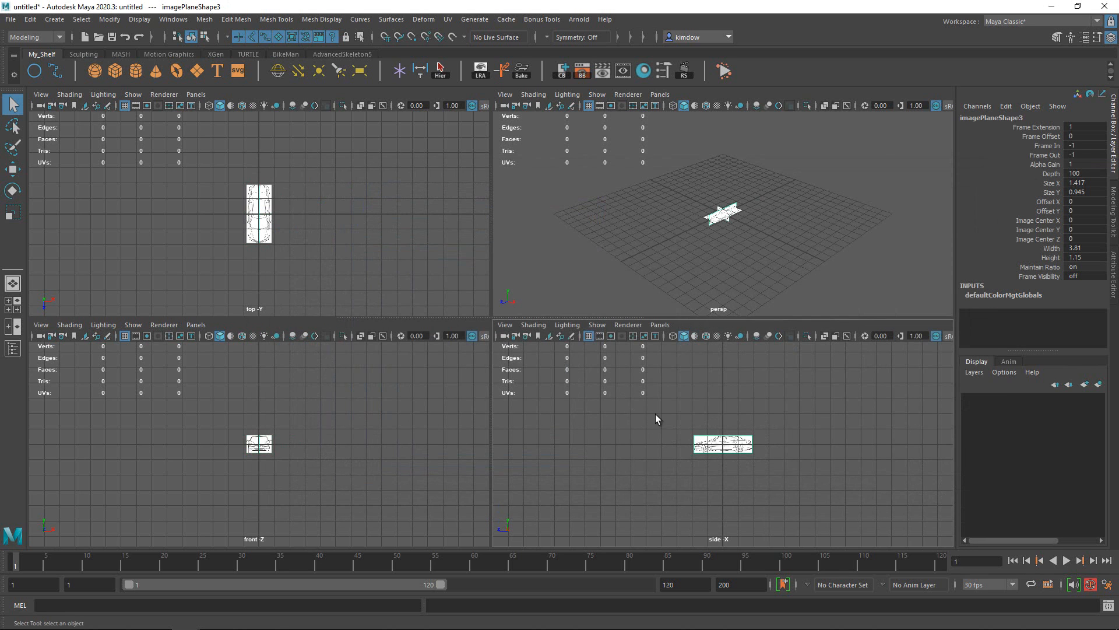
Examine how the three image planes intersect in the perspective view and check the top plane's width and height attributes.
{"action": "left_click_drag", "start_coordinate": [775, 273], "coordinate": [637, 137]}
{"action": "key", "text": "f"}
{"action": "left_click_drag", "start_coordinate": [727, 254], "coordinate": [810, 231], "text": "alt"}
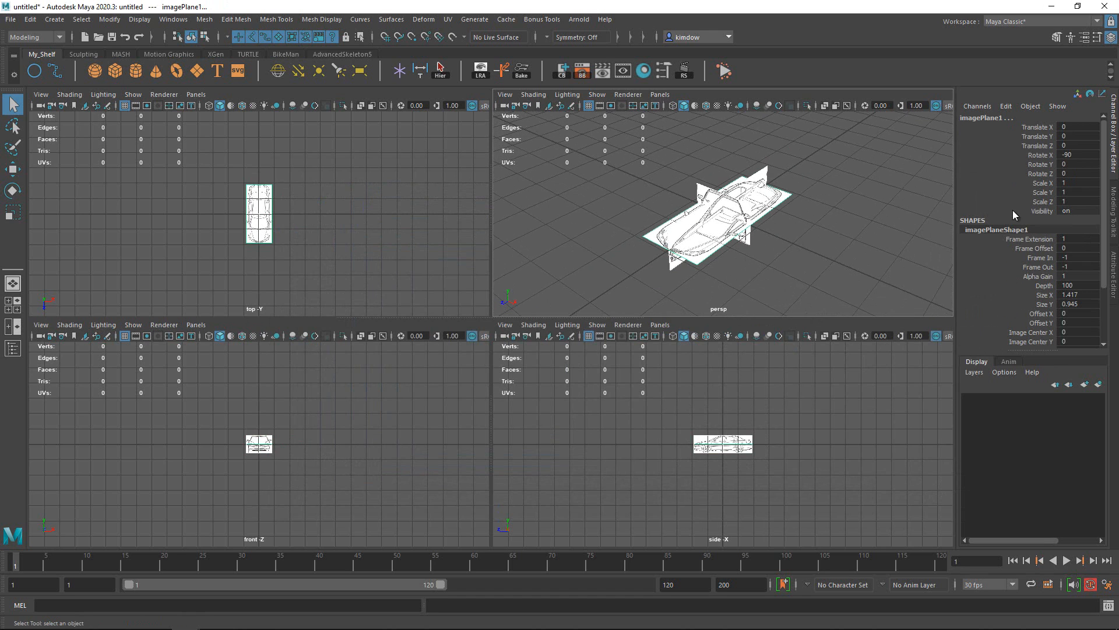
{"action": "scroll", "coordinate": [1026, 269], "scroll_direction": "down", "scroll_amount": 3}
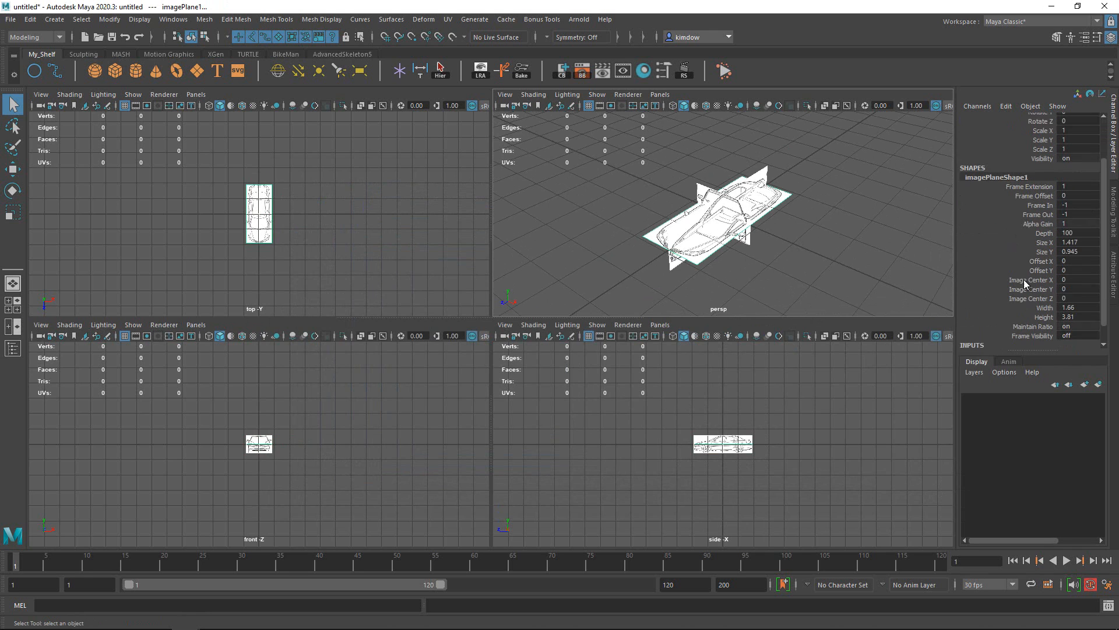
{"action": "left_click_drag", "start_coordinate": [793, 238], "coordinate": [786, 217], "text": "alt"}
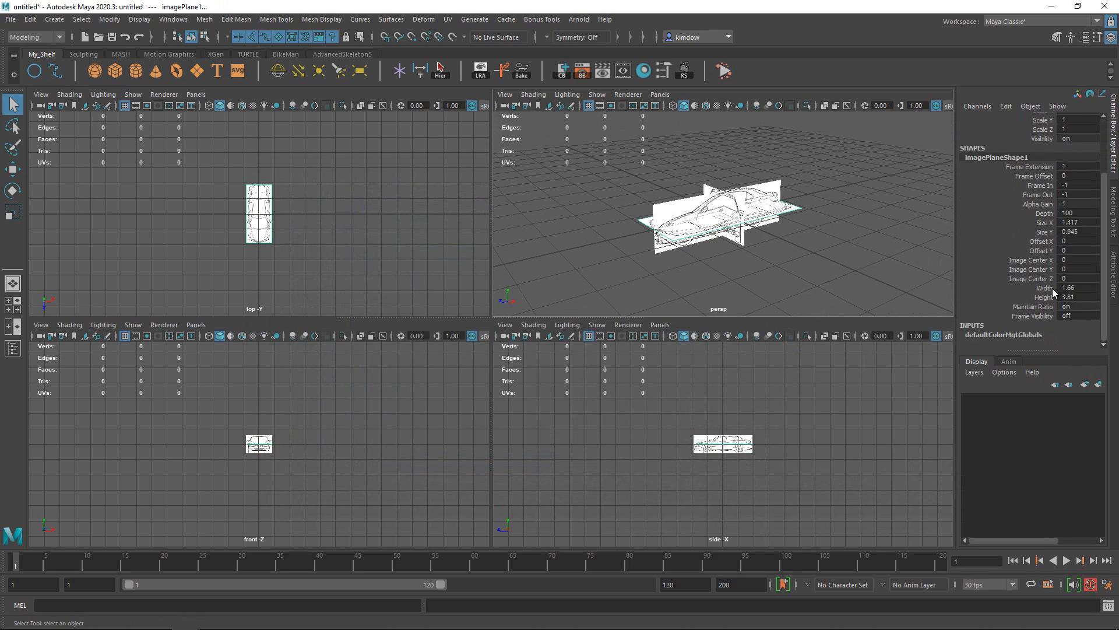
{"action": "left_click_drag", "start_coordinate": [712, 197], "coordinate": [716, 198], "text": "alt"}
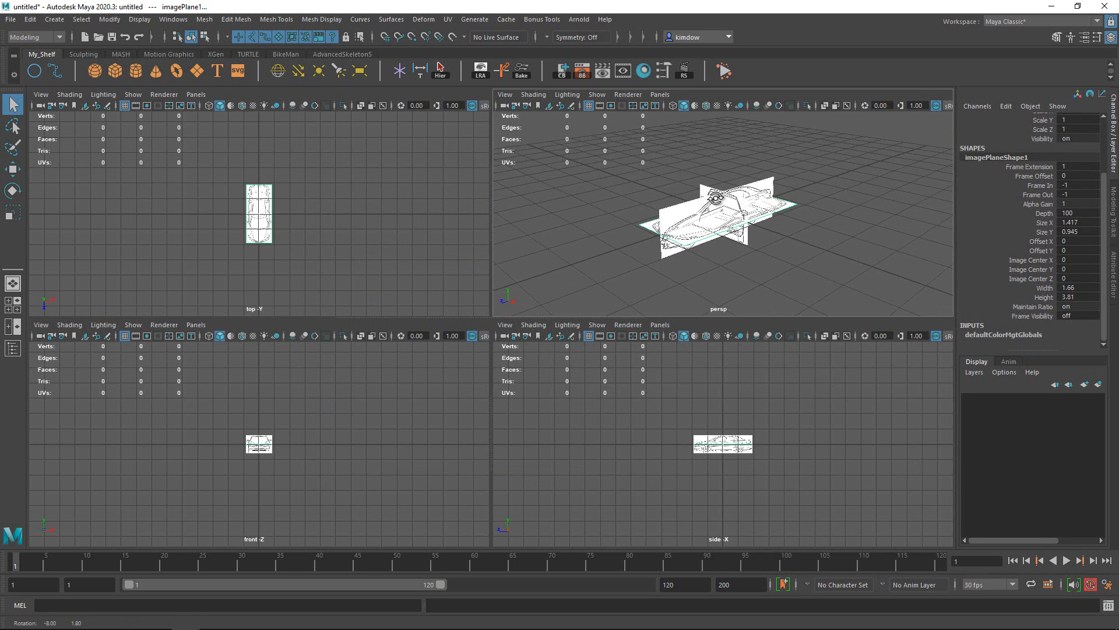
{"action": "scroll", "coordinate": [726, 204], "scroll_direction": "down", "scroll_amount": 3}
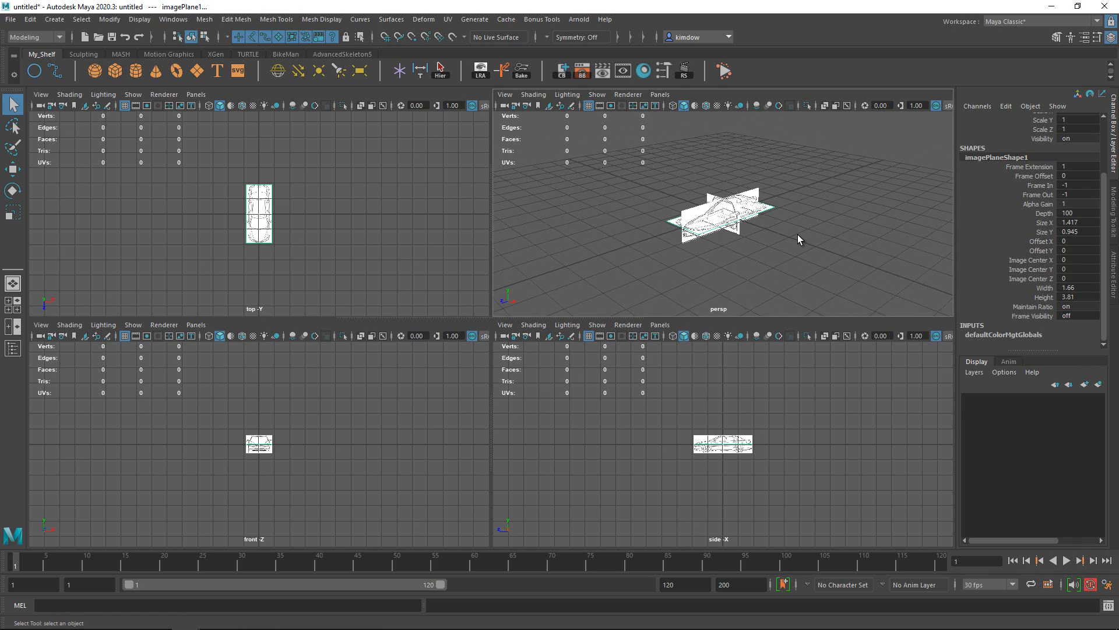
Select imagePlane1, imagePlane2 and imagePlane3 in the Outliner and group them.
{"action": "left_click", "coordinate": [749, 191]}
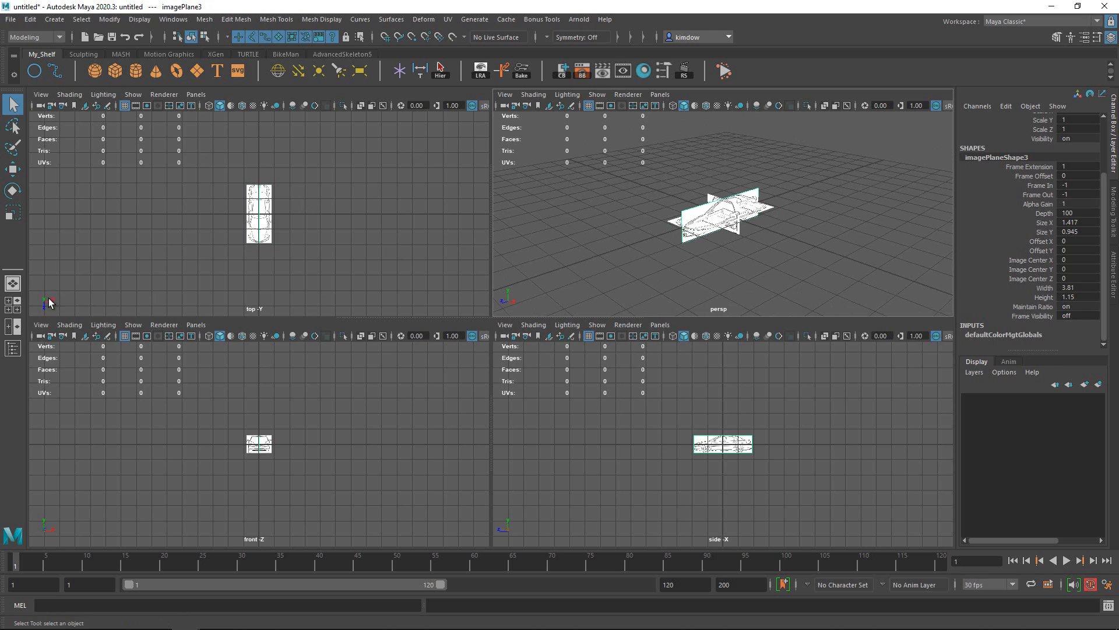
{"action": "left_click", "coordinate": [13, 348]}
{"action": "left_click_drag", "start_coordinate": [99, 177], "coordinate": [100, 198]}
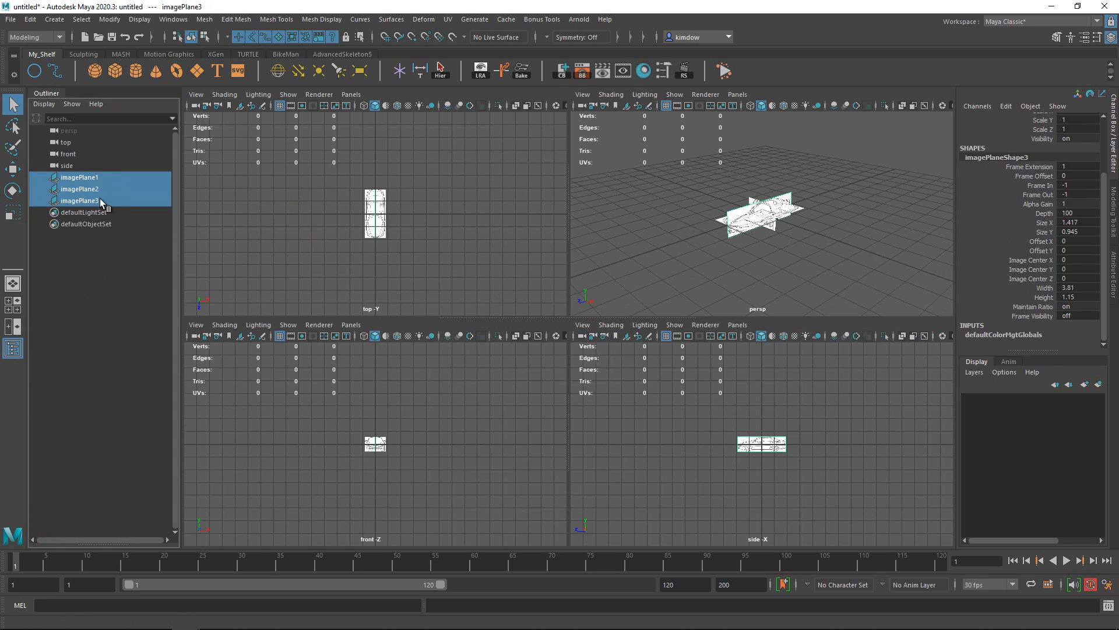
{"action": "key", "text": "ctrl+g"}
Scale the image plane group uniformly to about 14.74 and close the Outliner.
{"action": "key", "text": "r"}
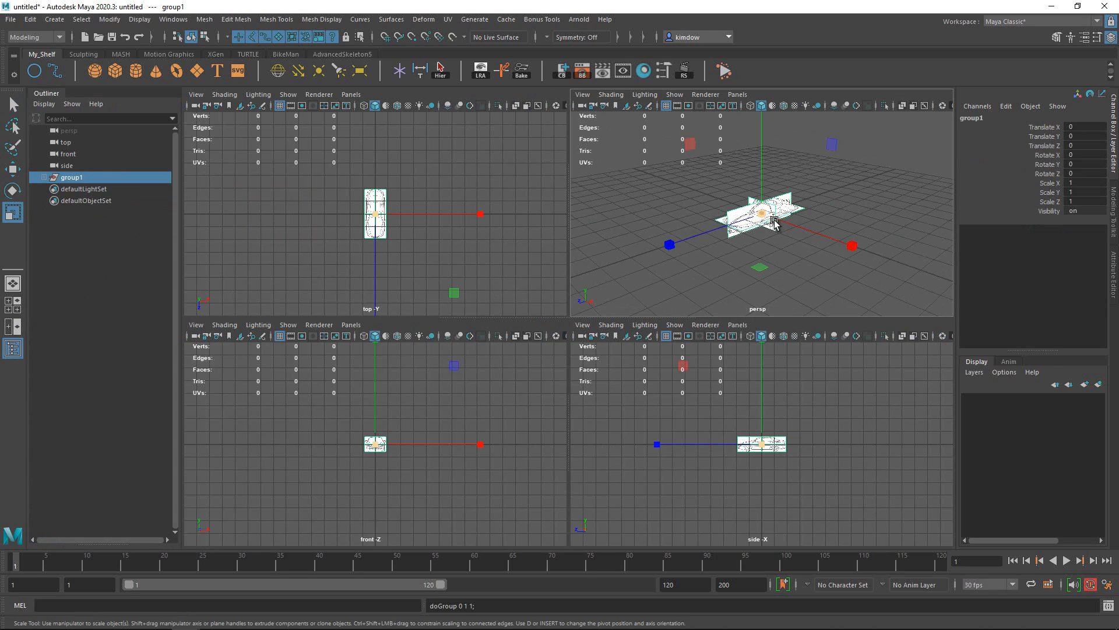
{"action": "left_click_drag", "start_coordinate": [762, 213], "coordinate": [1015, 214]}
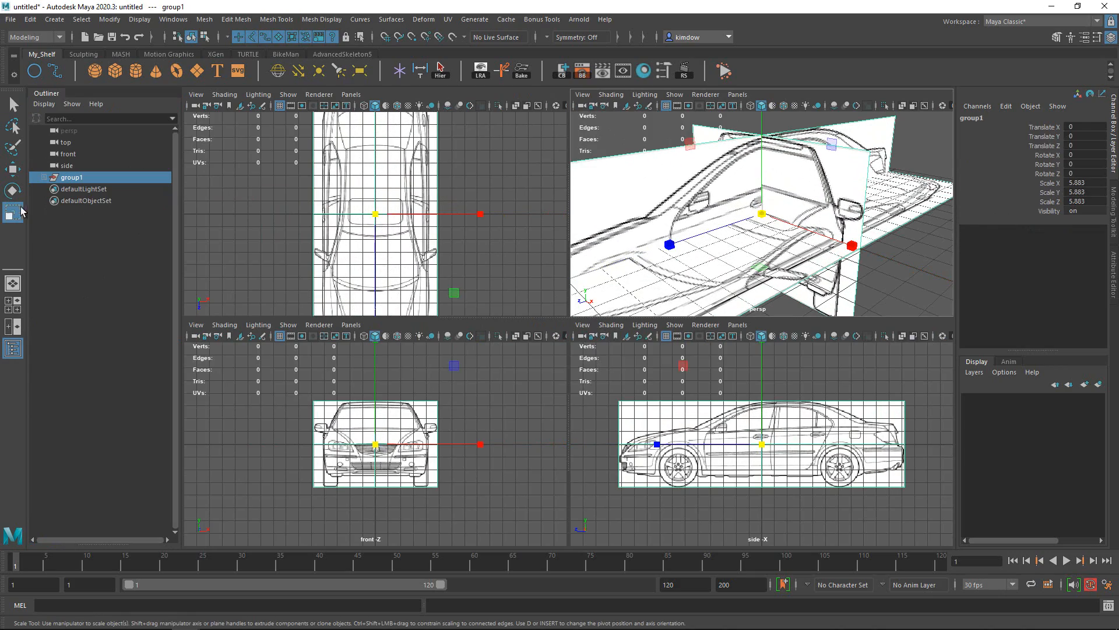
{"action": "left_click", "coordinate": [13, 348]}
{"action": "key", "text": "space"}
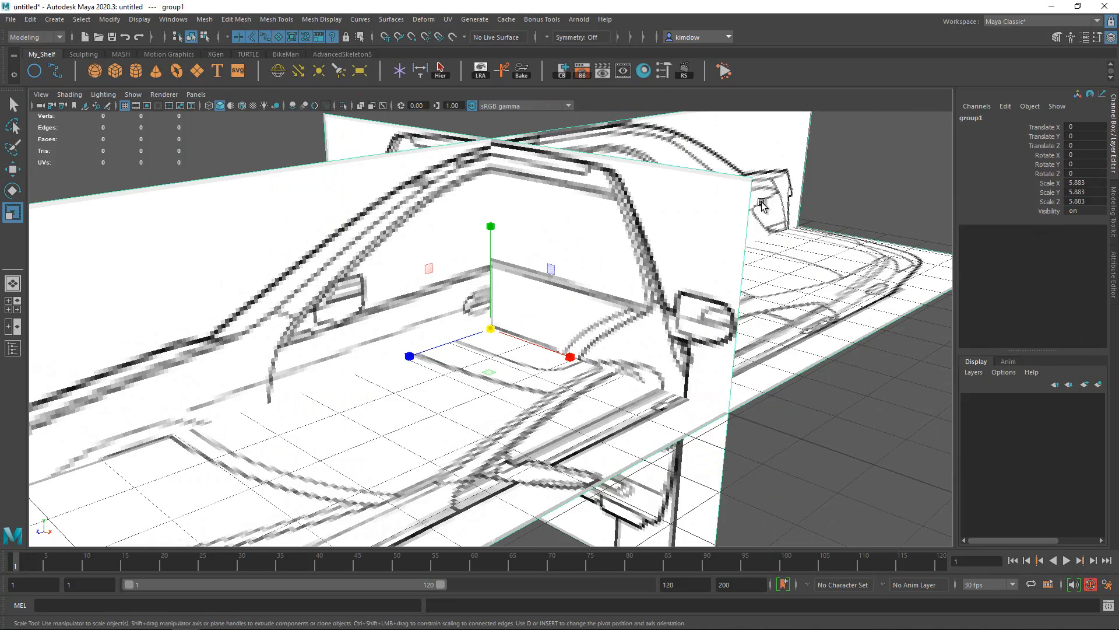
{"action": "key", "text": "space"}
{"action": "key", "text": "f"}
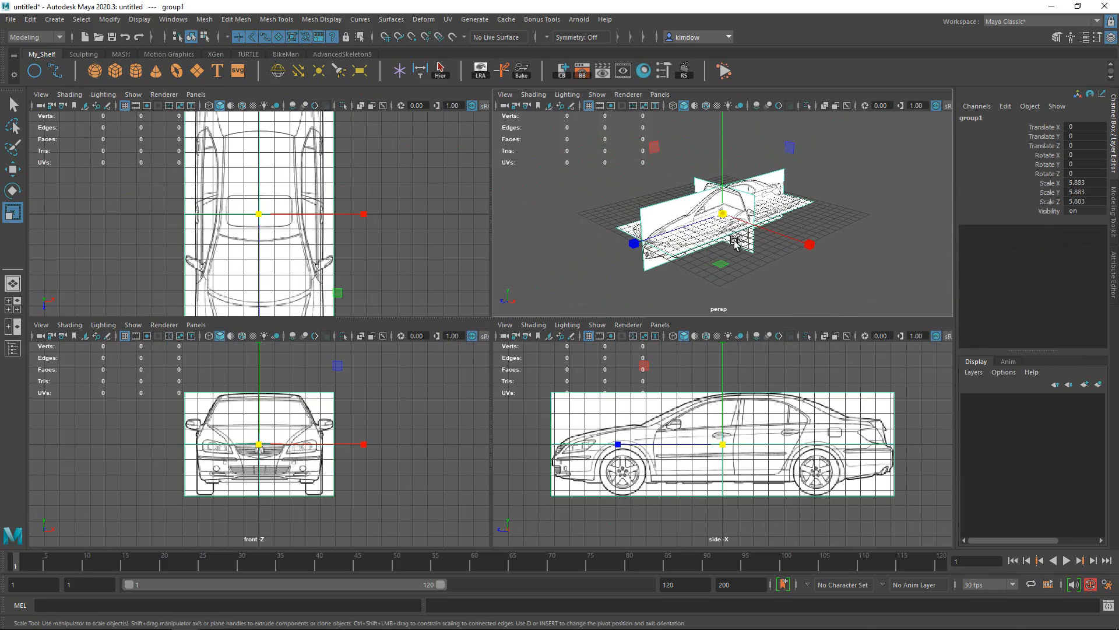
{"action": "left_click_drag", "start_coordinate": [723, 214], "coordinate": [896, 214]}
{"action": "right_click_drag", "start_coordinate": [764, 214], "coordinate": [527, 197], "text": "alt"}
Move the image plane group up to about 8.5 in Y so its lower edge sits on the grid.
{"action": "key", "text": "w"}
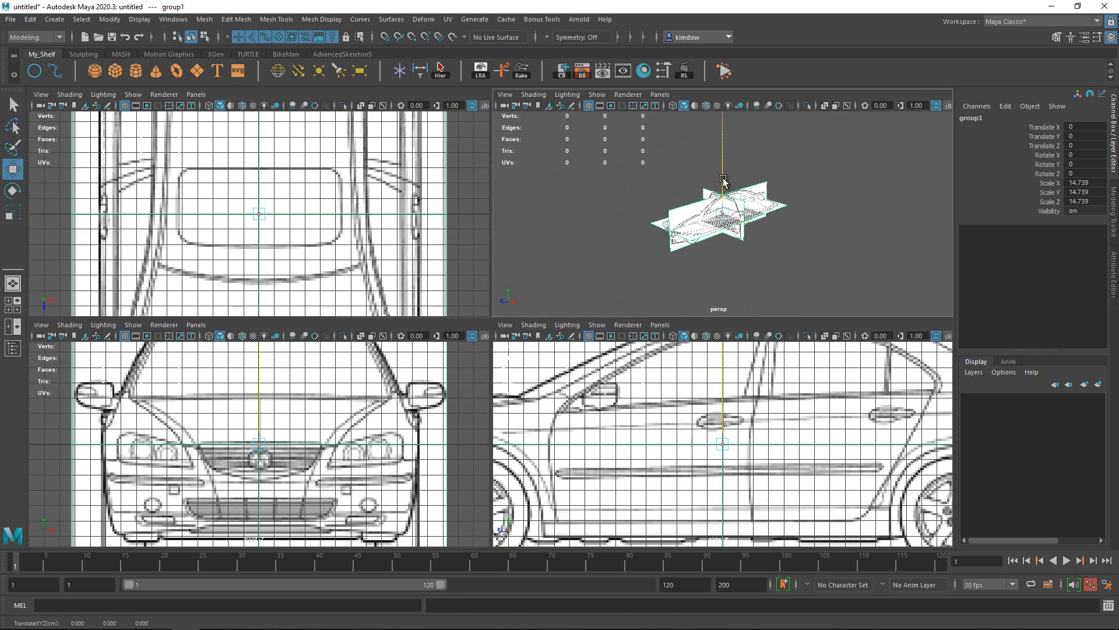
{"action": "left_click_drag", "start_coordinate": [726, 182], "coordinate": [736, 162]}
{"action": "scroll", "coordinate": [732, 192], "scroll_direction": "down", "scroll_amount": 2}
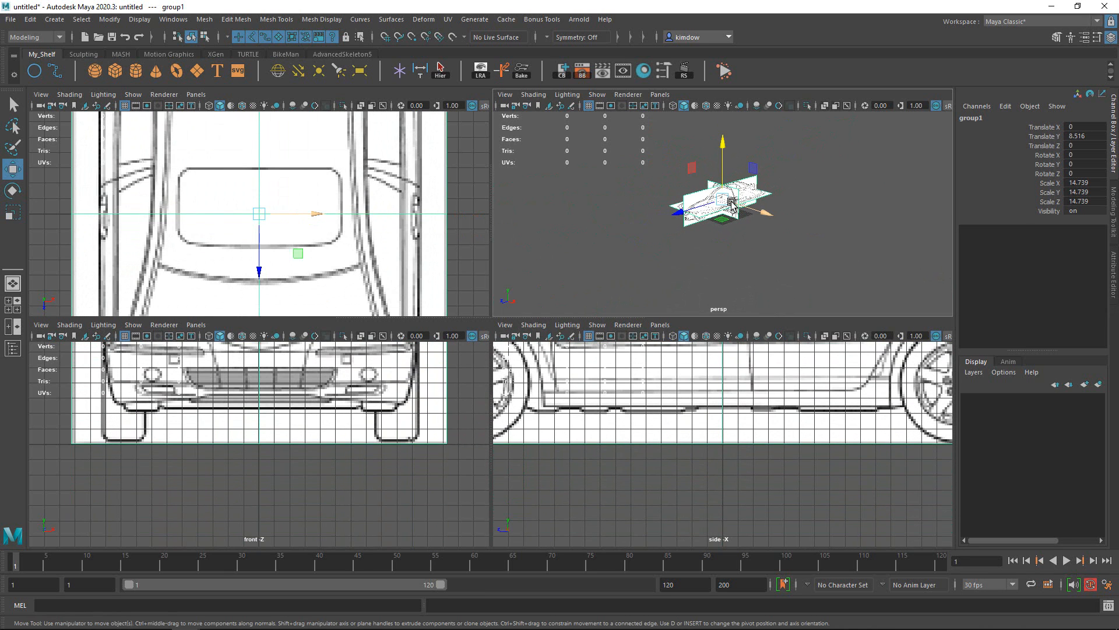
{"action": "key", "text": "f"}
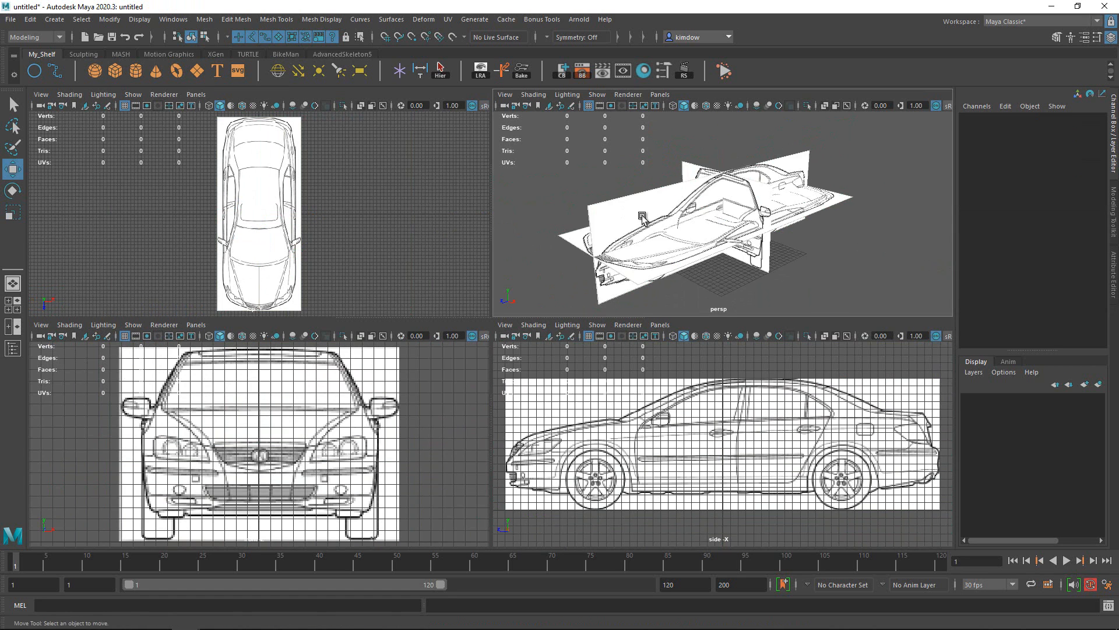
{"action": "left_click_drag", "start_coordinate": [641, 216], "coordinate": [671, 224], "text": "alt"}
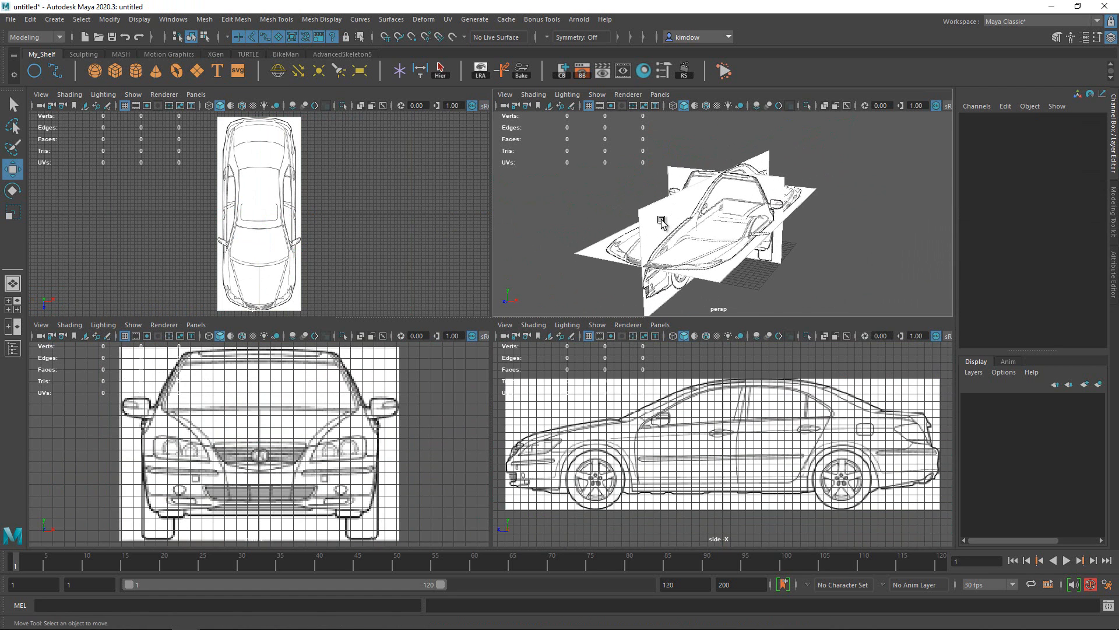
Create a test polygon sphere, move it around among the intersecting image planes, and delete it.
{"action": "left_click", "coordinate": [94, 70]}
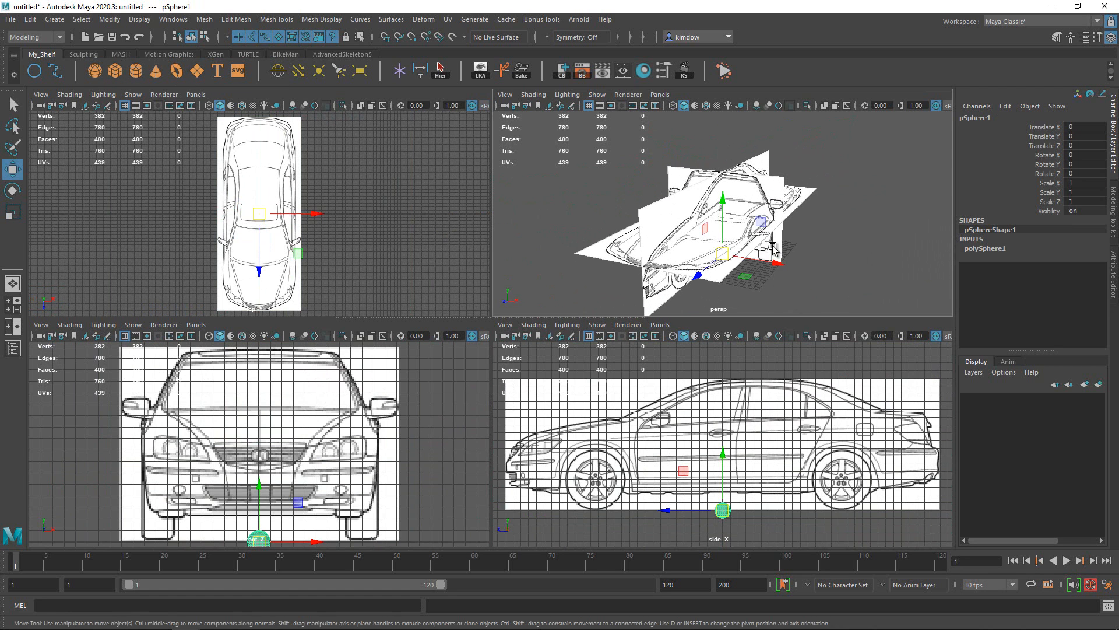
{"action": "left_click_drag", "start_coordinate": [780, 263], "coordinate": [761, 263]}
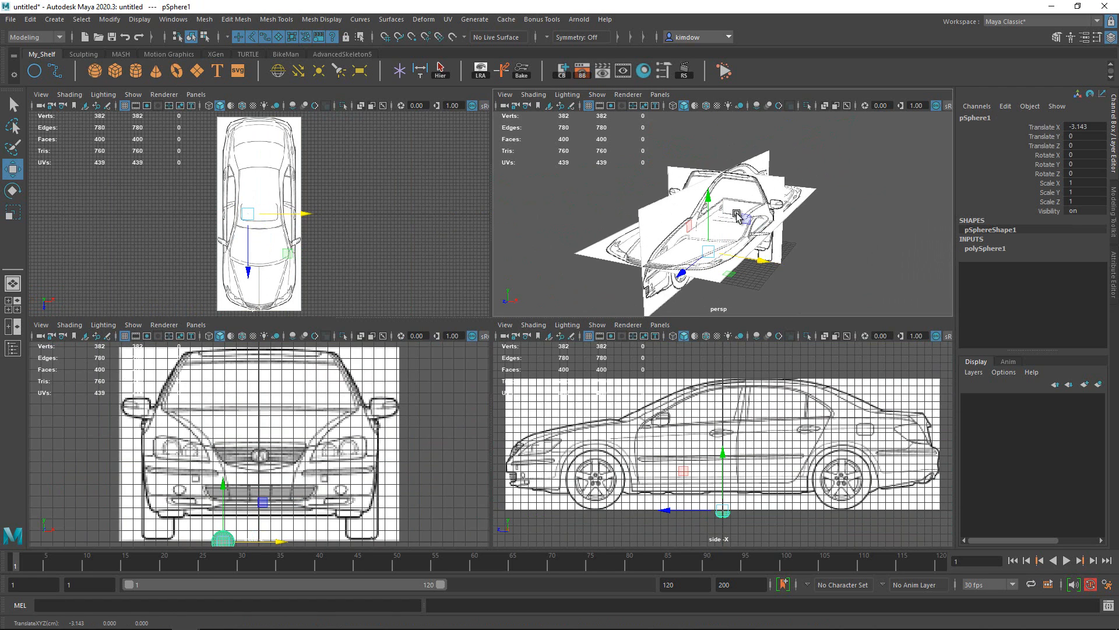
{"action": "left_click_drag", "start_coordinate": [711, 201], "coordinate": [713, 140]}
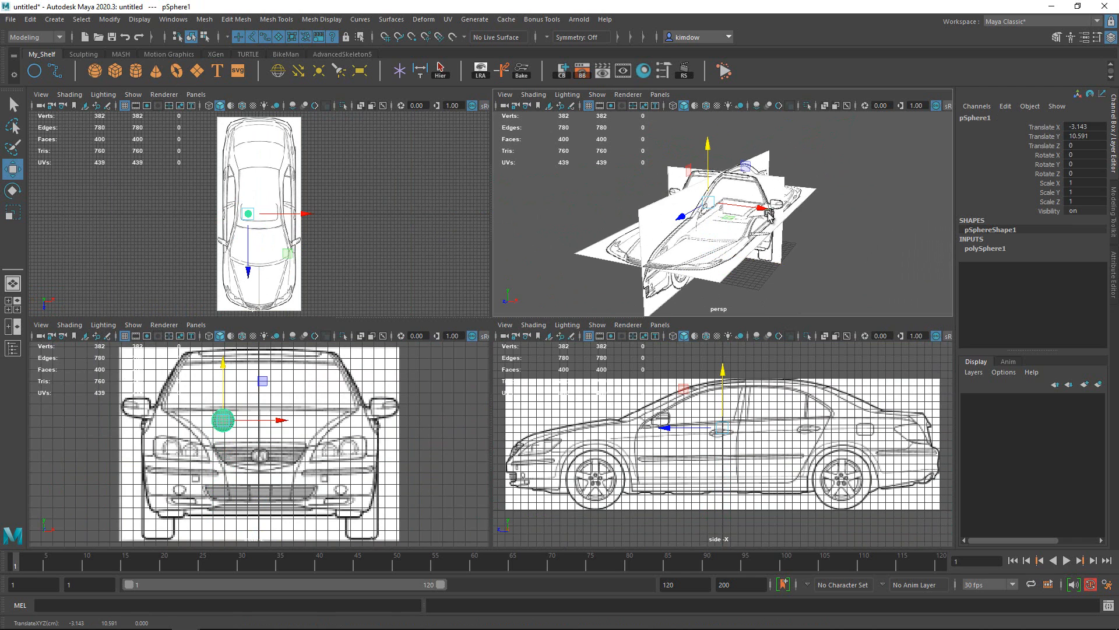
{"action": "left_click_drag", "start_coordinate": [761, 209], "coordinate": [688, 214]}
{"action": "scroll", "coordinate": [685, 444], "scroll_direction": "up", "scroll_amount": 5}
{"action": "key", "text": "Delete"}
Move the side-view image plane out to one side and the front-view image plane back, clear of the modelling area.
{"action": "left_click", "coordinate": [728, 221]}
{"action": "left_click", "coordinate": [760, 260]}
{"action": "left_click_drag", "start_coordinate": [694, 253], "coordinate": [703, 221], "text": "alt"}
{"action": "scroll", "coordinate": [656, 255], "scroll_direction": "down", "scroll_amount": 4}
{"action": "left_click", "coordinate": [758, 248]}
Lower the top-view image plane below the grid to a Translate Y of about -1.0.
{"action": "left_click", "coordinate": [698, 237]}
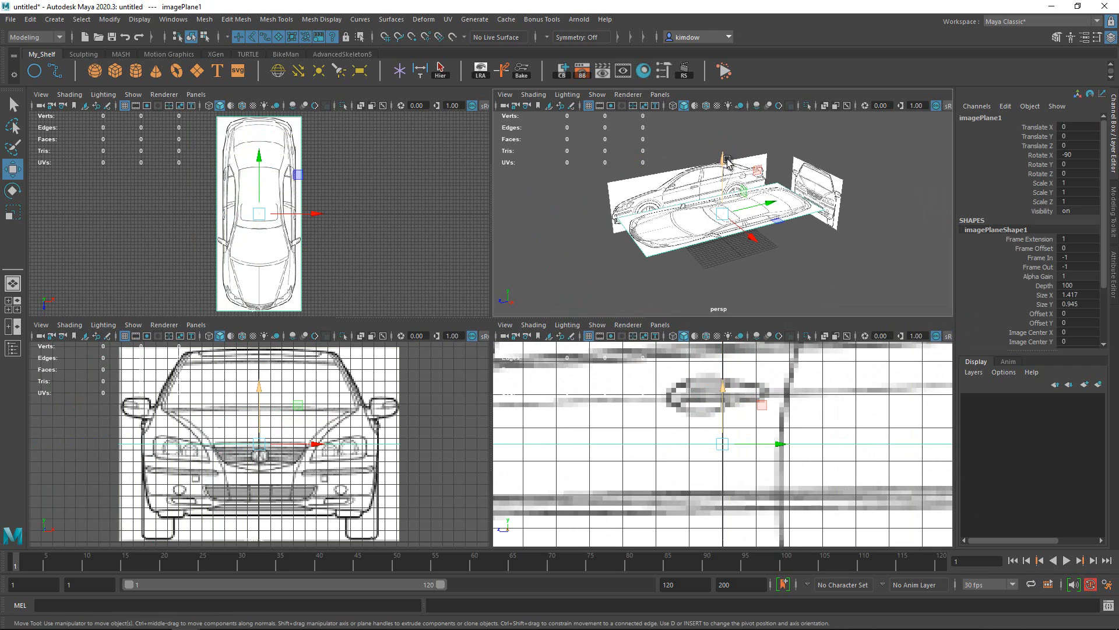
{"action": "left_click_drag", "start_coordinate": [727, 161], "coordinate": [725, 202]}
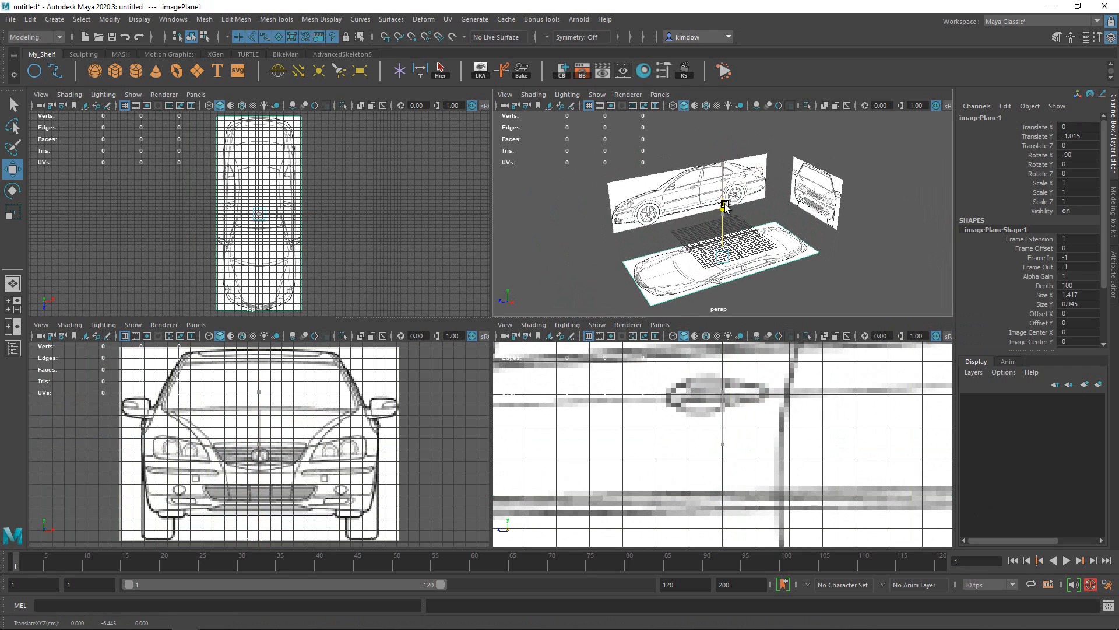
{"action": "left_click", "coordinate": [838, 273]}
{"action": "left_click_drag", "start_coordinate": [838, 273], "coordinate": [788, 243], "text": "alt"}
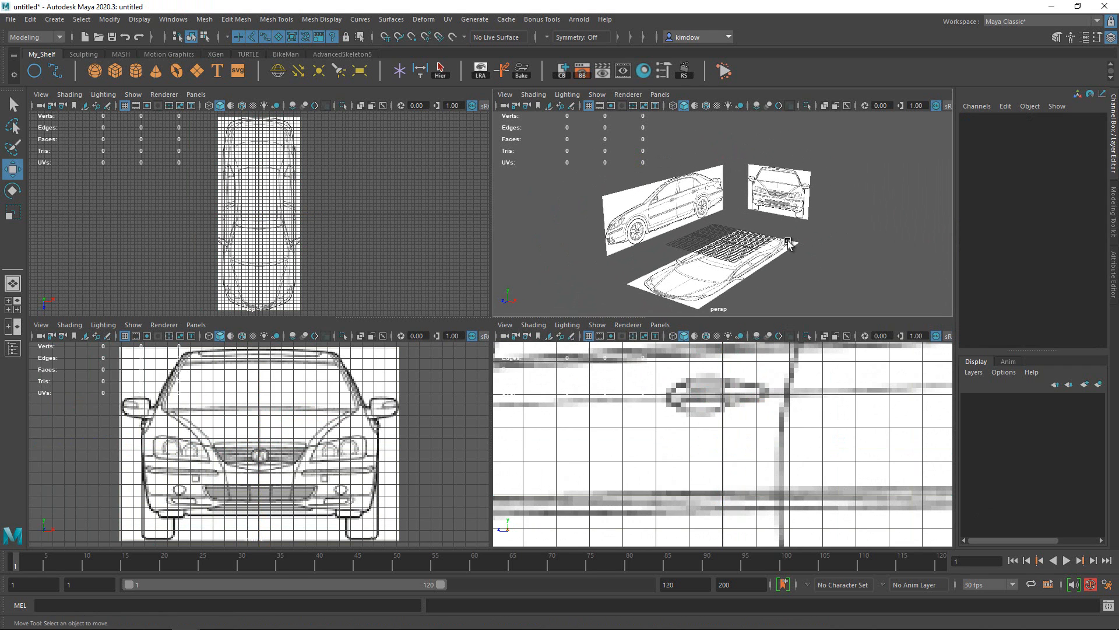
Examine the side-view image plane's settings in the Channel Box and the Attribute Editor.
{"action": "key", "text": "a"}
{"action": "key", "text": "a"}
{"action": "key", "text": "a"}
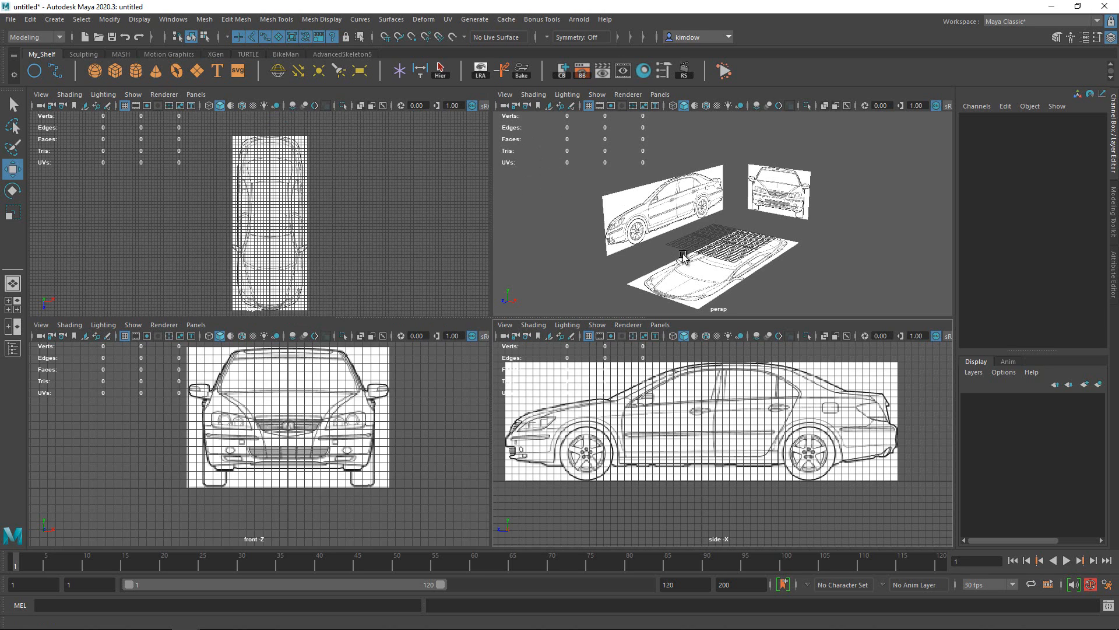
{"action": "left_click", "coordinate": [665, 199]}
{"action": "key", "text": "ctrl+a"}
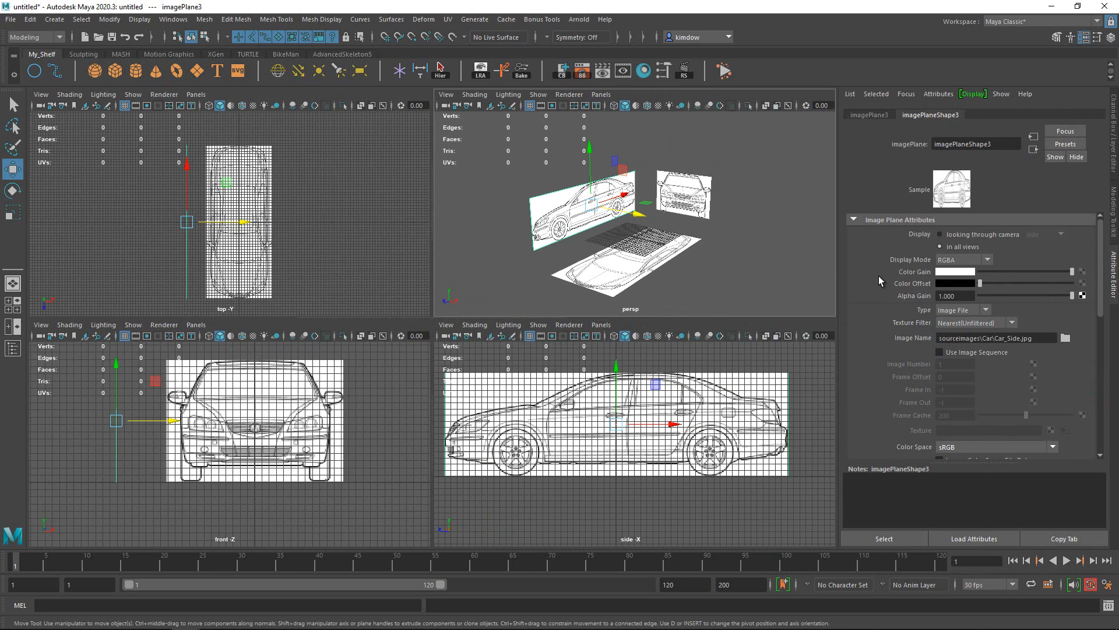
{"action": "left_click", "coordinate": [1114, 149]}
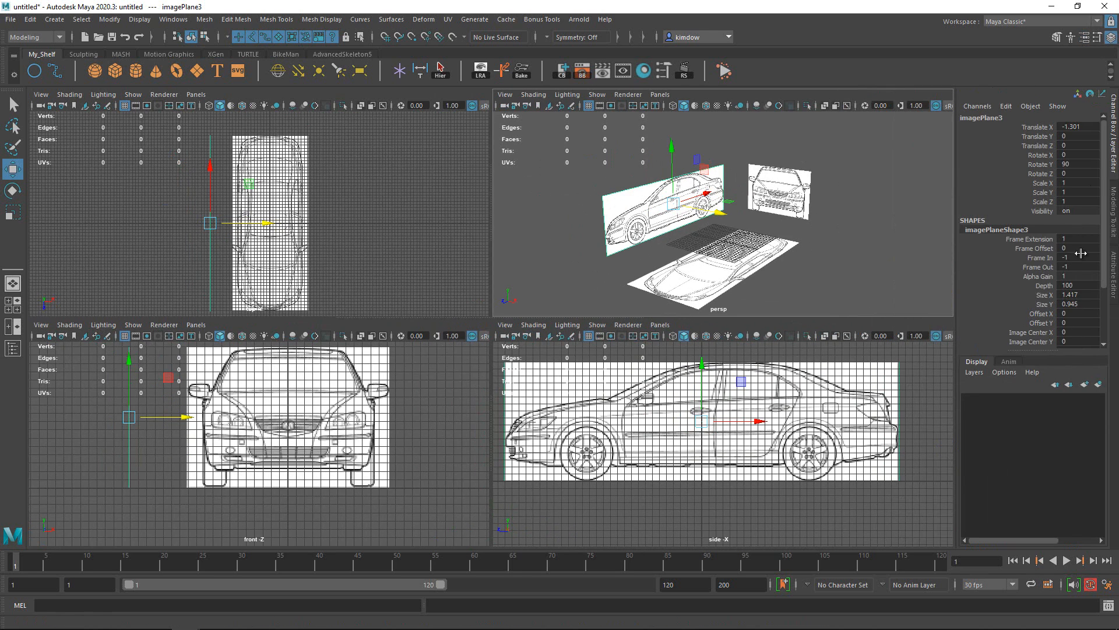
{"action": "scroll", "coordinate": [1020, 266], "scroll_direction": "down", "scroll_amount": 4}
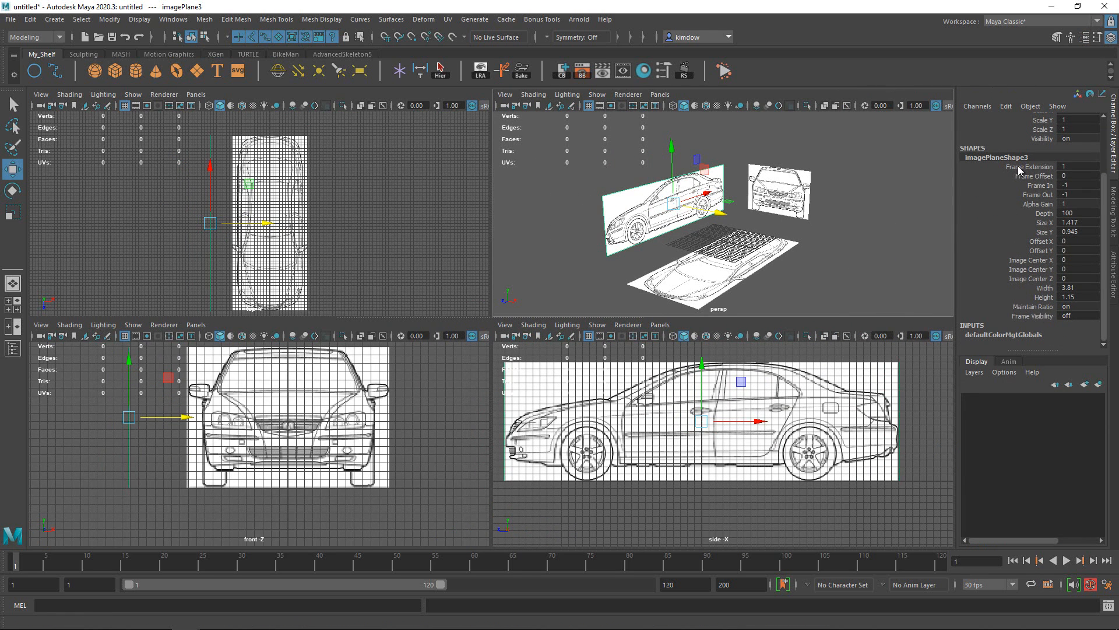
{"action": "left_click", "coordinate": [1114, 282]}
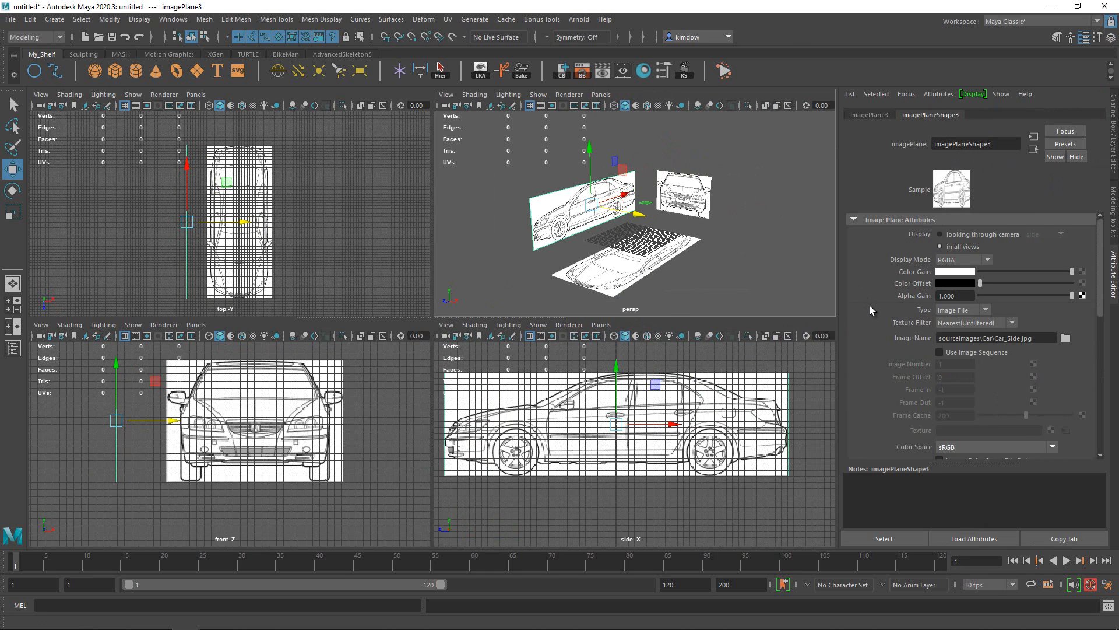
{"action": "scroll", "coordinate": [676, 250], "scroll_direction": "up", "scroll_amount": 3}
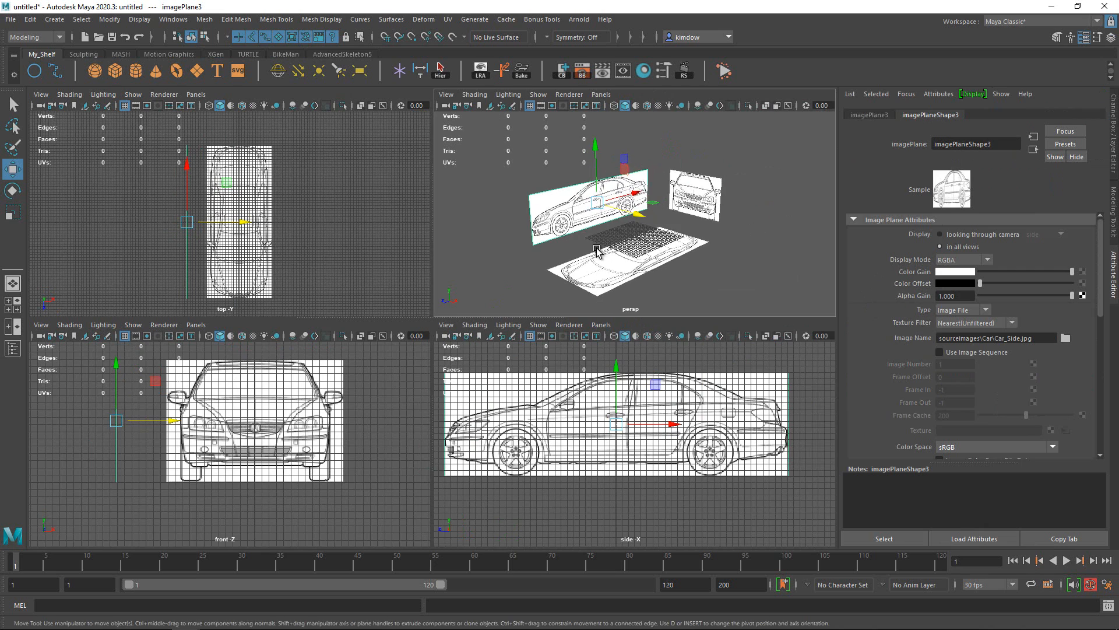
Set the side-view image plane to display only when looking through the side camera.
{"action": "right_click_drag", "start_coordinate": [676, 247], "coordinate": [679, 251], "text": "alt"}
{"action": "left_click", "coordinate": [645, 132]}
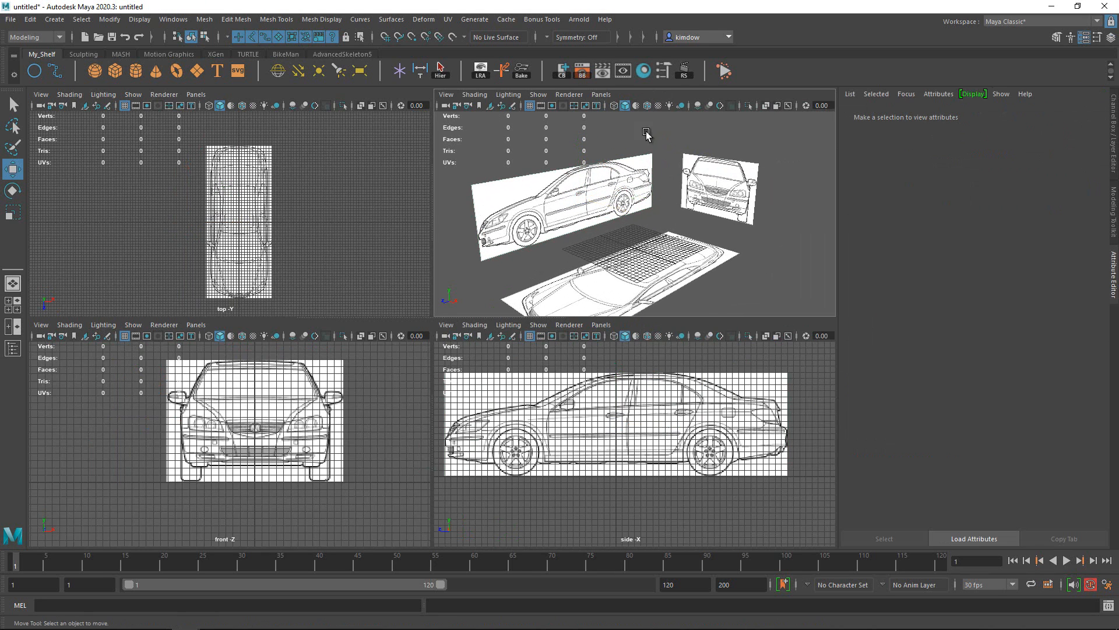
{"action": "left_click", "coordinate": [631, 186]}
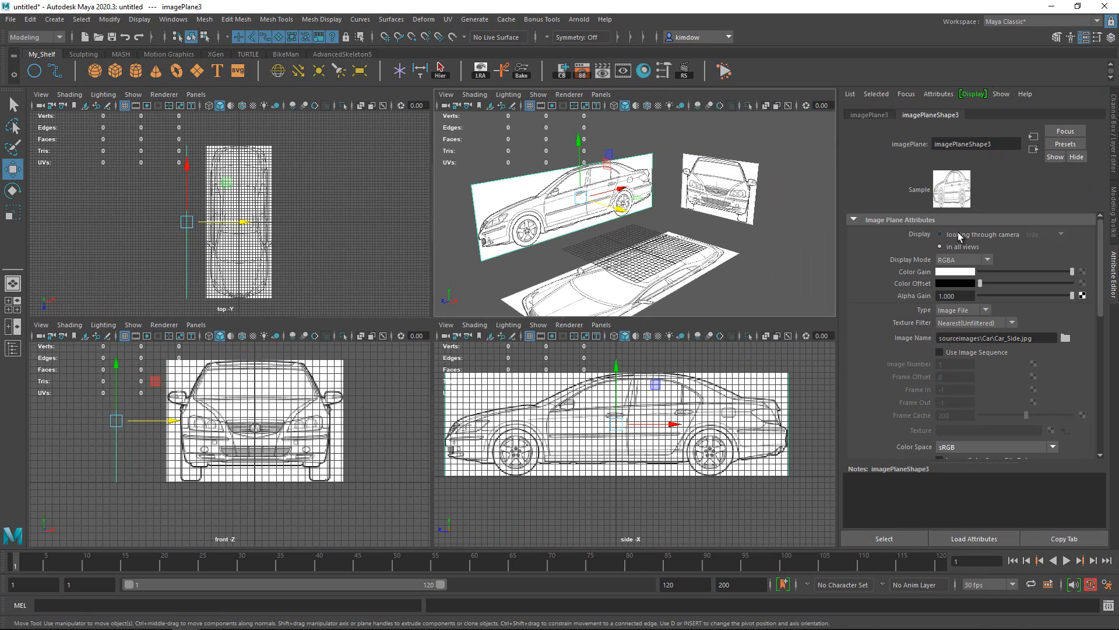
{"action": "left_click", "coordinate": [959, 235]}
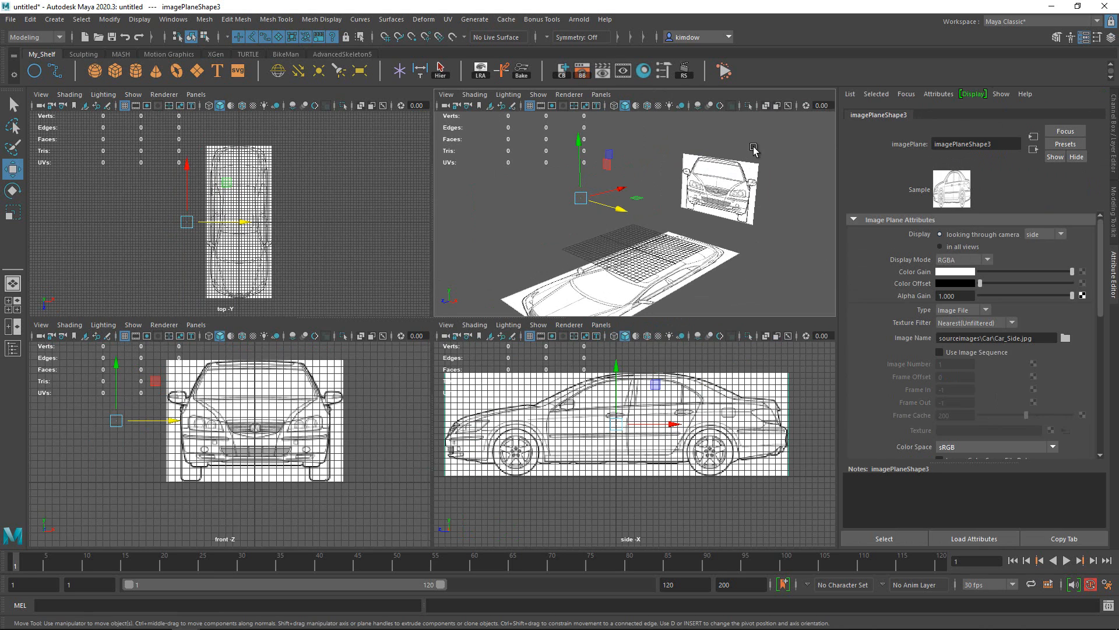
Limit the front-view and top-view image planes to display only through their own cameras, and bring back the Channel Box.
{"action": "left_click", "coordinate": [735, 202]}
{"action": "left_click", "coordinate": [1001, 236]}
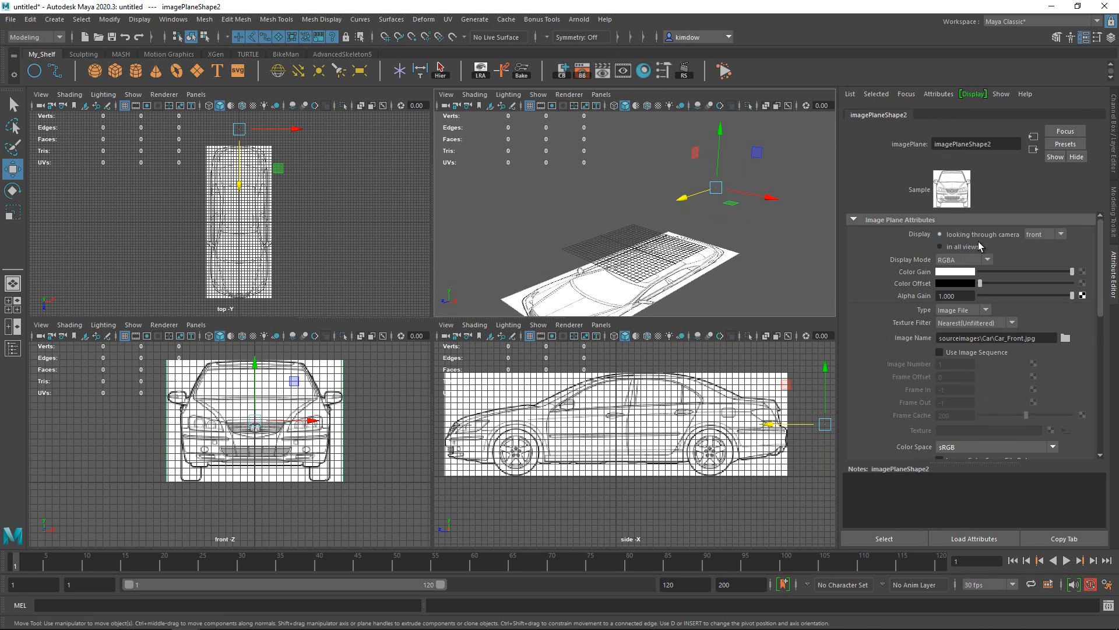
{"action": "left_click", "coordinate": [624, 294]}
{"action": "left_click", "coordinate": [981, 235]}
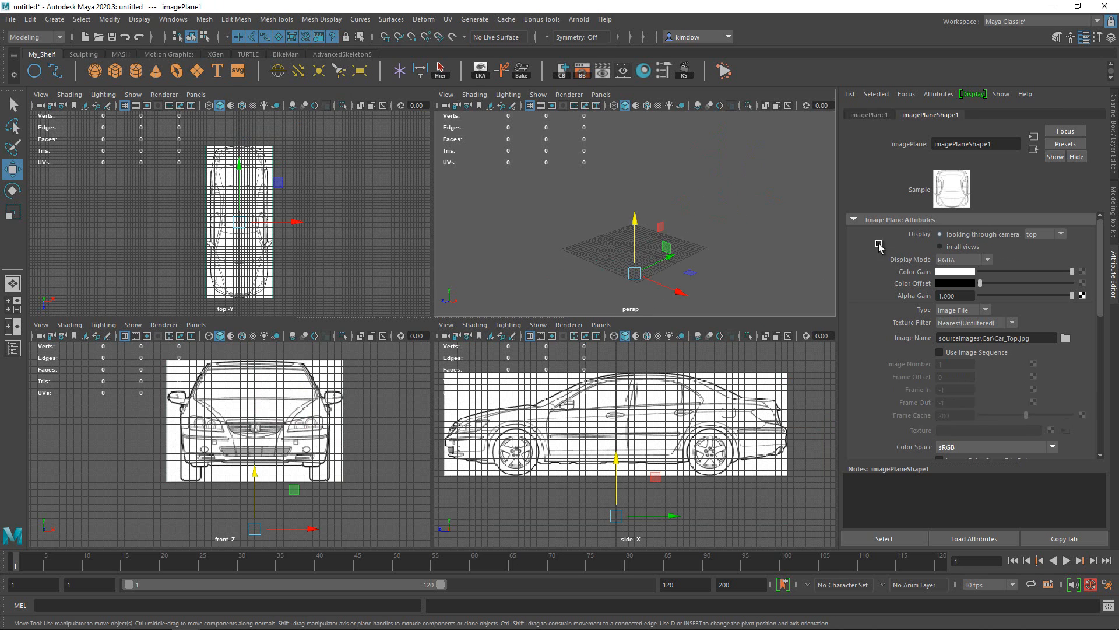
{"action": "left_click", "coordinate": [531, 258]}
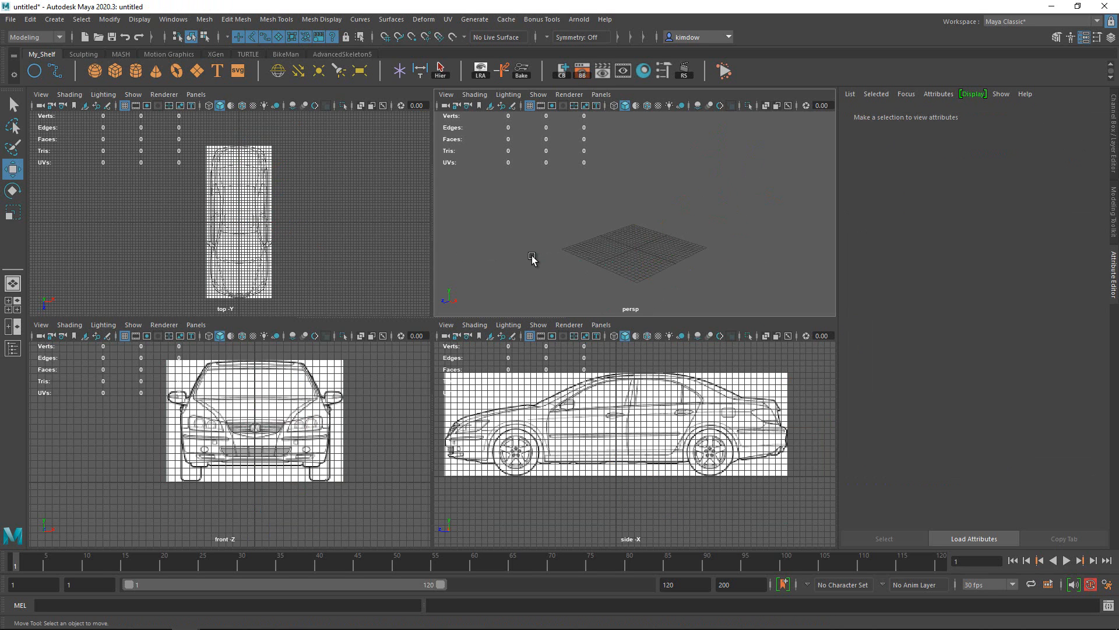
{"action": "left_click", "coordinate": [1114, 170]}
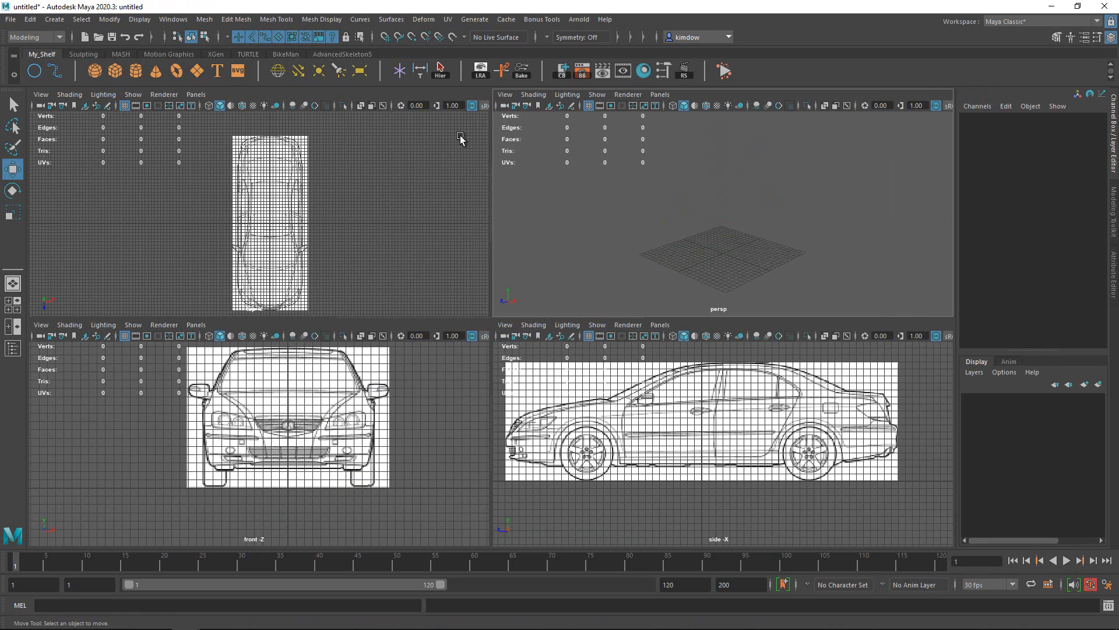
Open the Content Browser to find ready-made example models.
{"action": "left_click", "coordinate": [173, 20]}
{"action": "mouse_move", "coordinate": [201, 61]}
{"action": "left_click", "coordinate": [336, 84]}
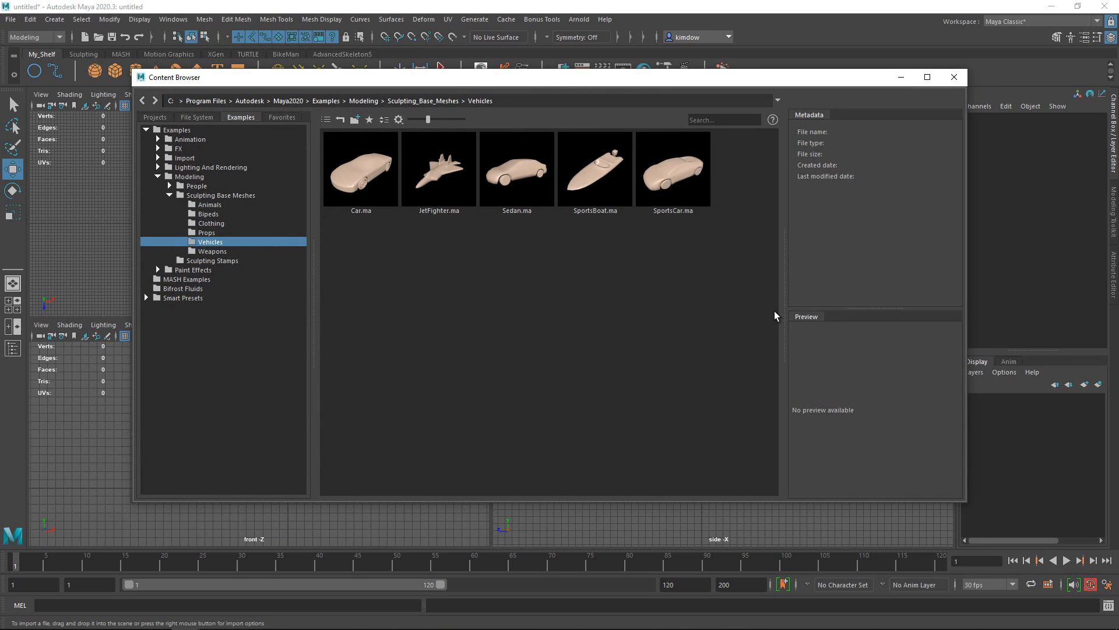
Look through the project and file system folders and the favorite folders Character, Controller and Motion_Capture.
{"action": "left_click", "coordinate": [152, 119]}
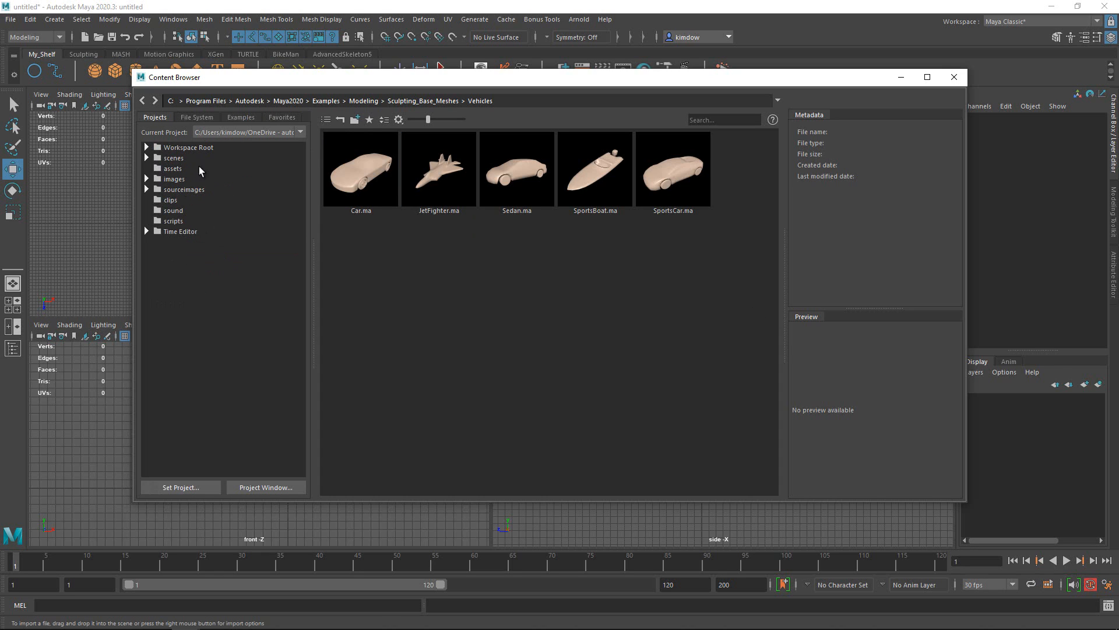
{"action": "left_click", "coordinate": [197, 118]}
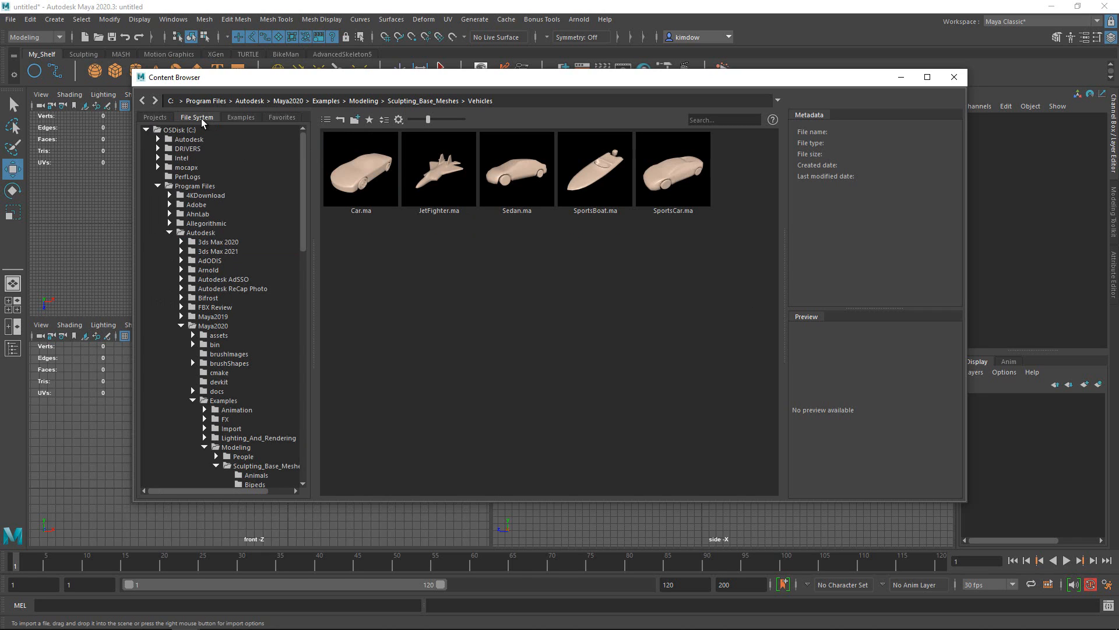
{"action": "left_click", "coordinate": [211, 325]}
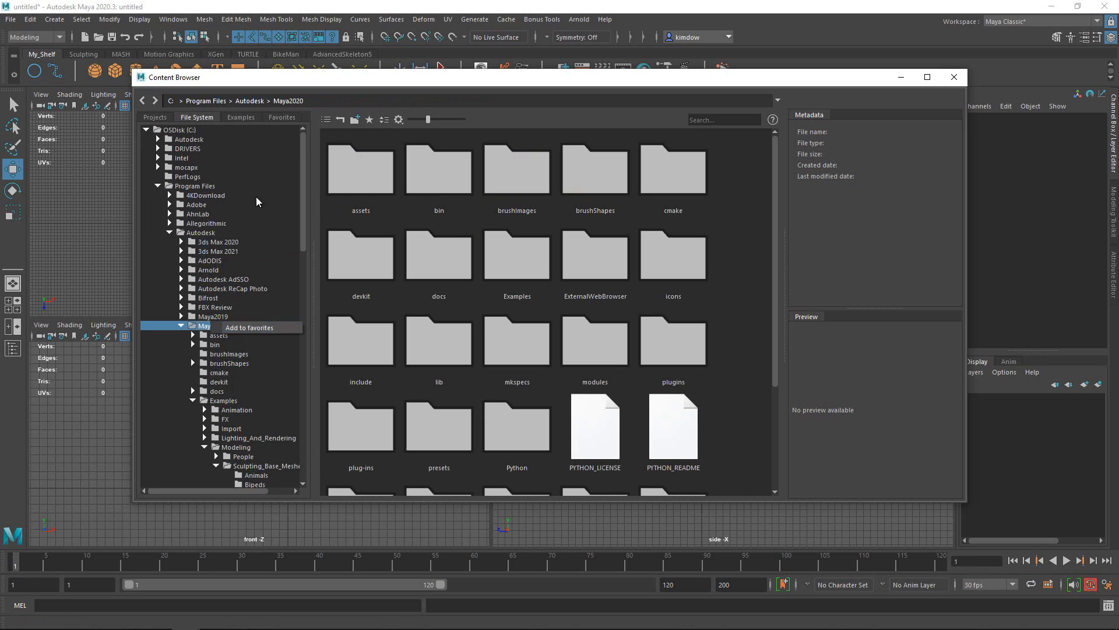
{"action": "left_click", "coordinate": [273, 118]}
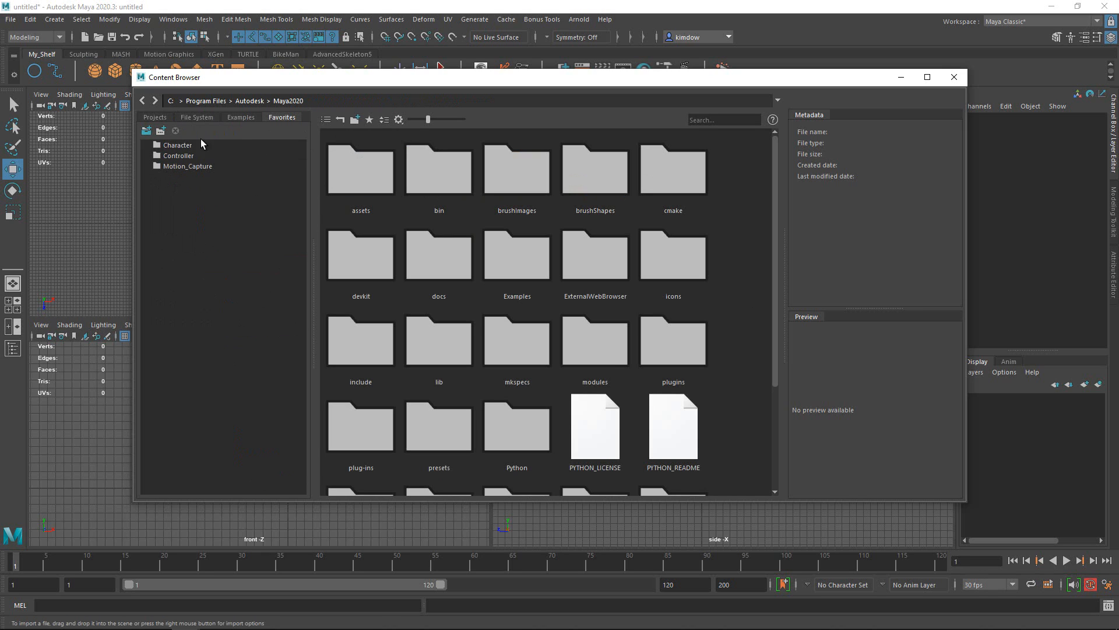
{"action": "left_click", "coordinate": [241, 118]}
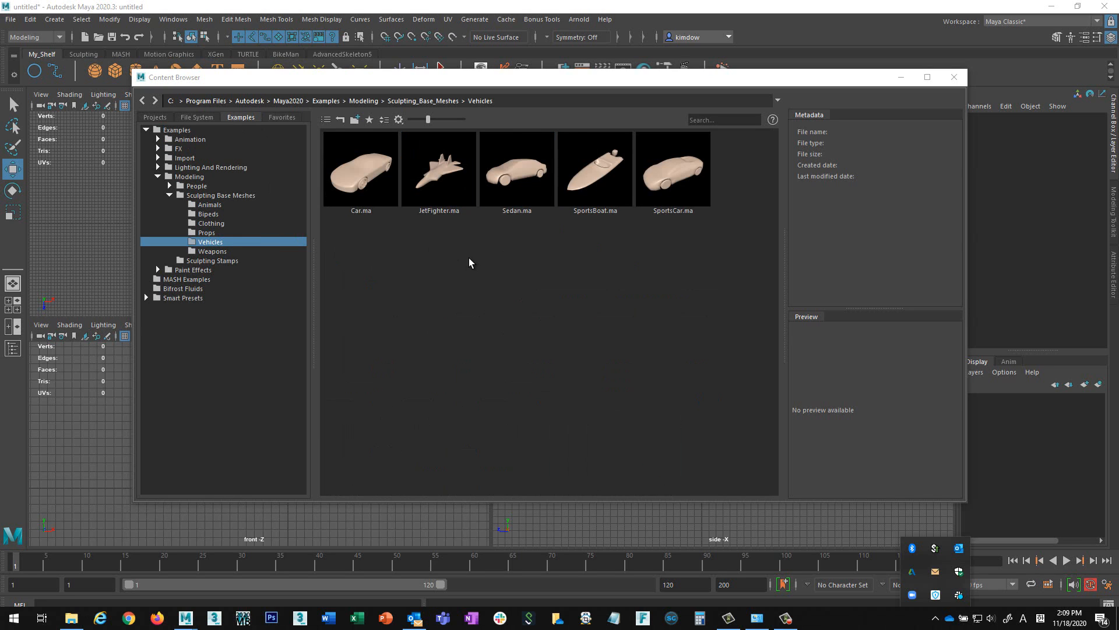
{"action": "left_click", "coordinate": [284, 118]}
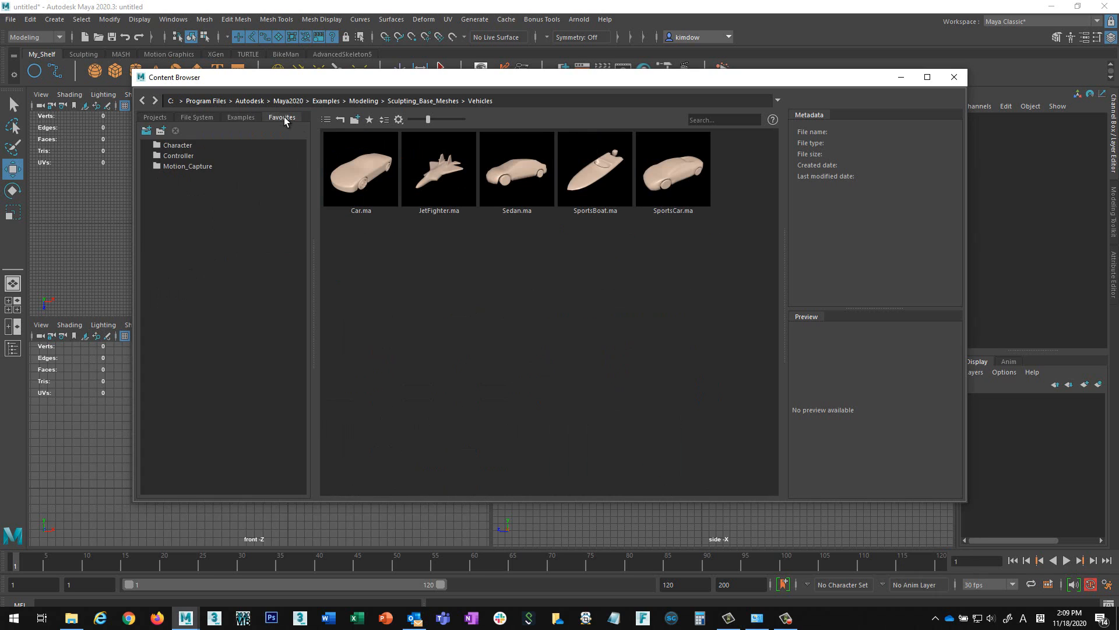
{"action": "left_click", "coordinate": [165, 146]}
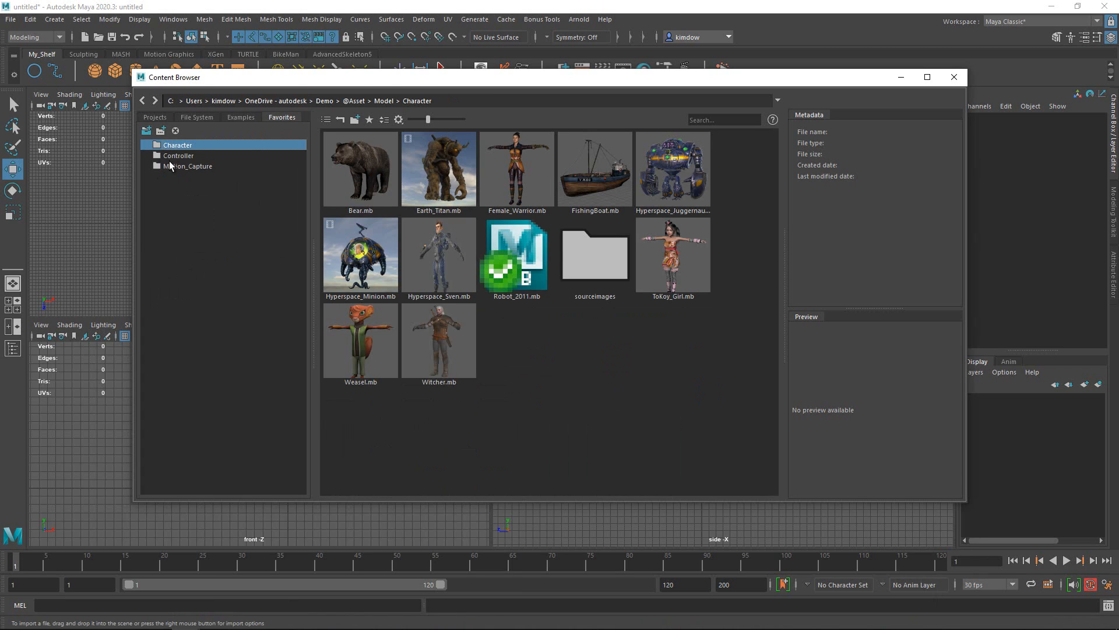
{"action": "left_click", "coordinate": [173, 156]}
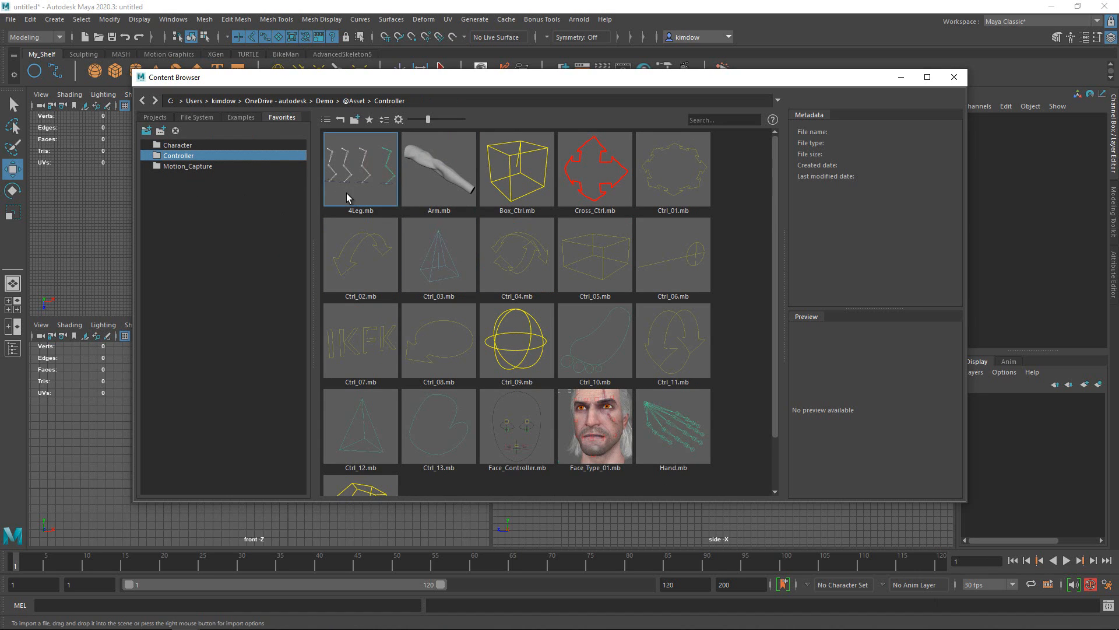
{"action": "left_click", "coordinate": [202, 166]}
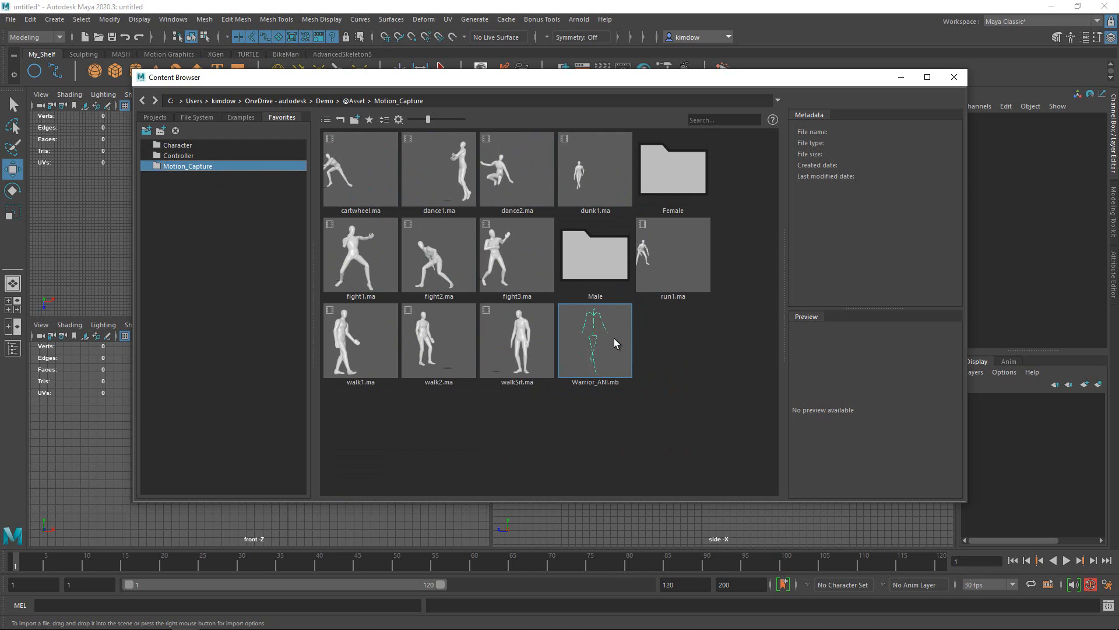
Import Sedan.ma from the example Sculpting Base Meshes vehicles into the scene and close the Content Browser.
{"action": "left_click", "coordinate": [247, 119]}
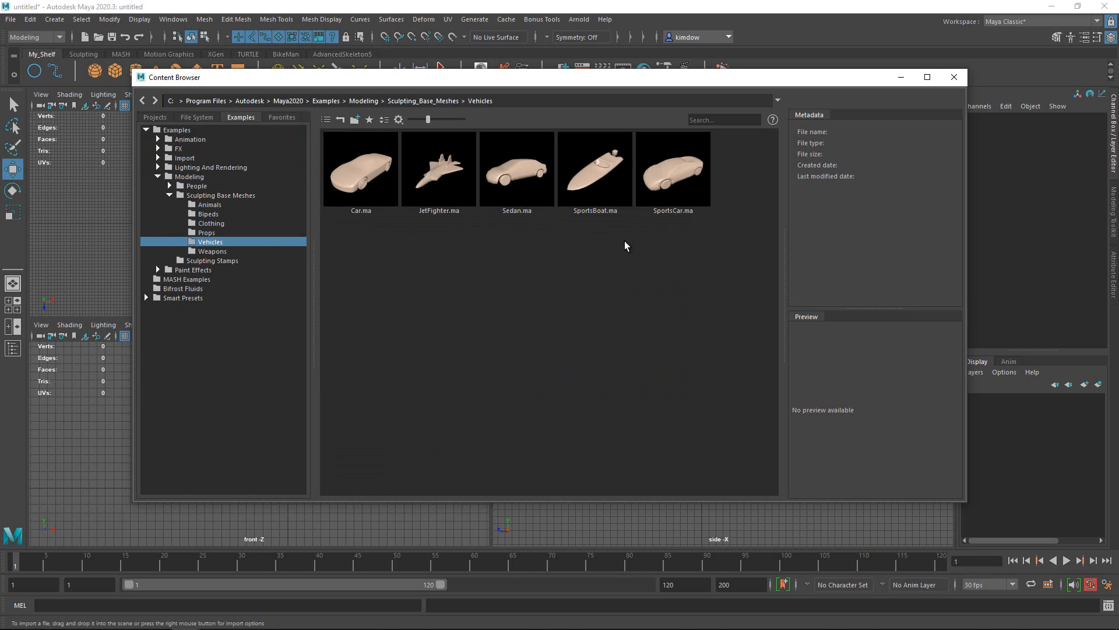
{"action": "double_click", "coordinate": [512, 165]}
{"action": "left_click", "coordinate": [954, 78]}
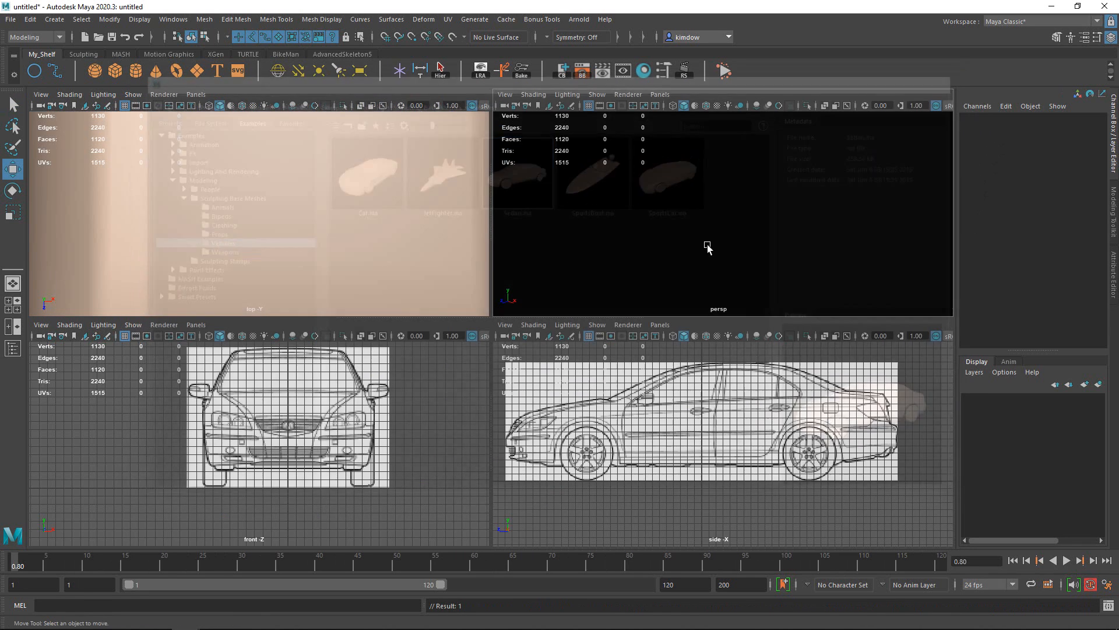
{"action": "key", "text": "f"}
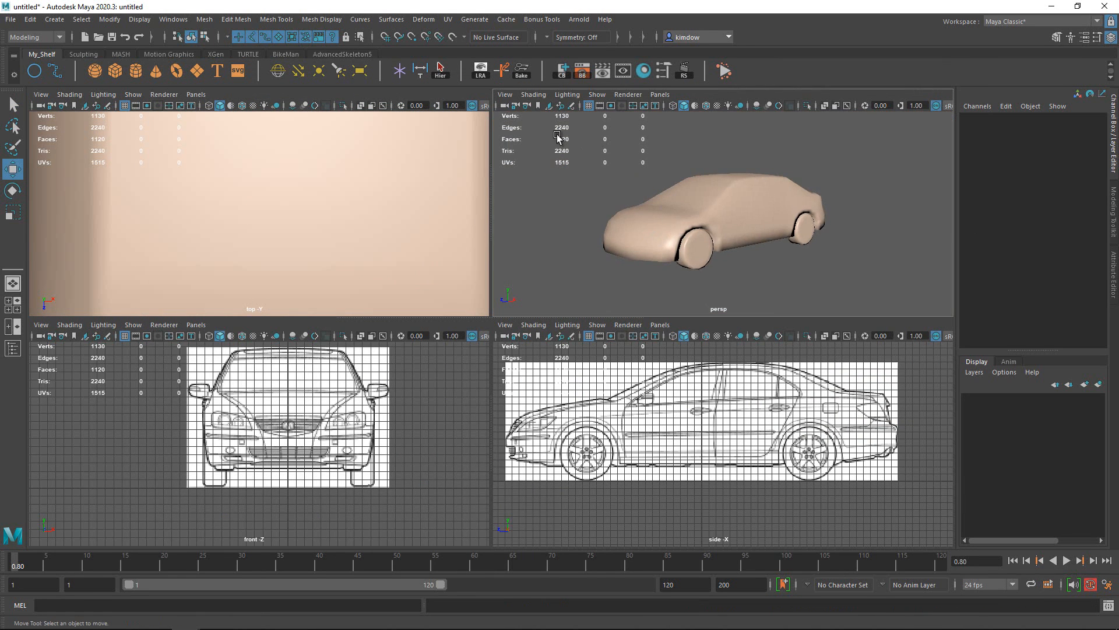
Group all the sedan's parts and scale the group uniformly to 0.13 to match the blueprints.
{"action": "left_click_drag", "start_coordinate": [558, 138], "coordinate": [869, 312]}
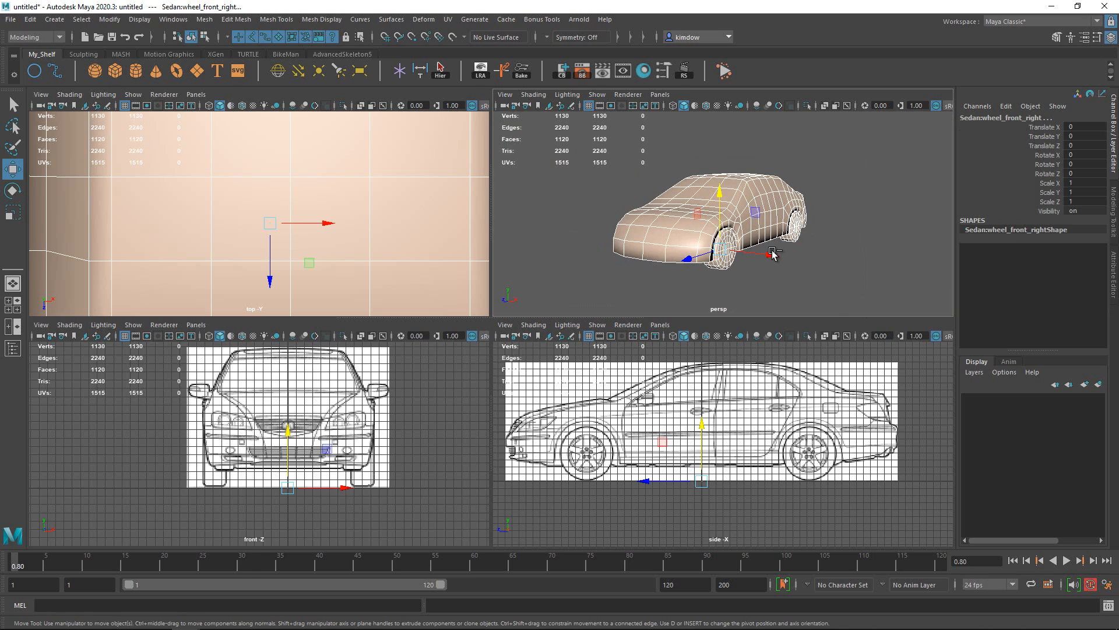
{"action": "key", "text": "ctrl+g"}
{"action": "key", "text": "r"}
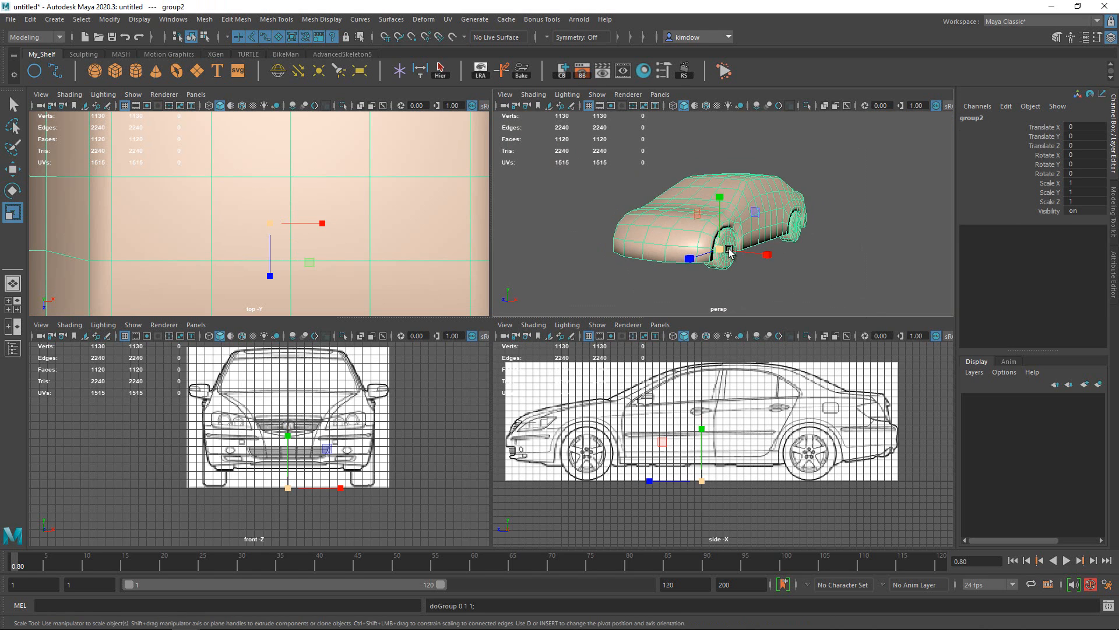
{"action": "left_click_drag", "start_coordinate": [720, 249], "coordinate": [587, 261]}
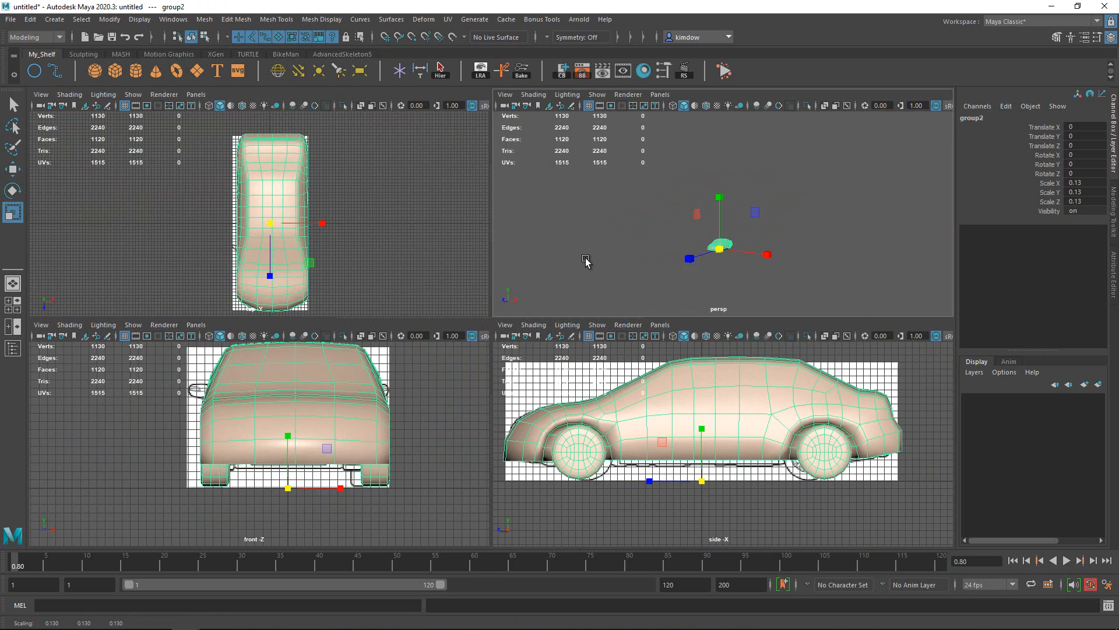
Inspect the scaled sedan enlarged in perspective, select its body mesh, and look over the mesh editing commands.
{"action": "key", "text": "space"}
{"action": "key", "text": "f"}
{"action": "left_click_drag", "start_coordinate": [577, 331], "coordinate": [624, 279], "text": "alt"}
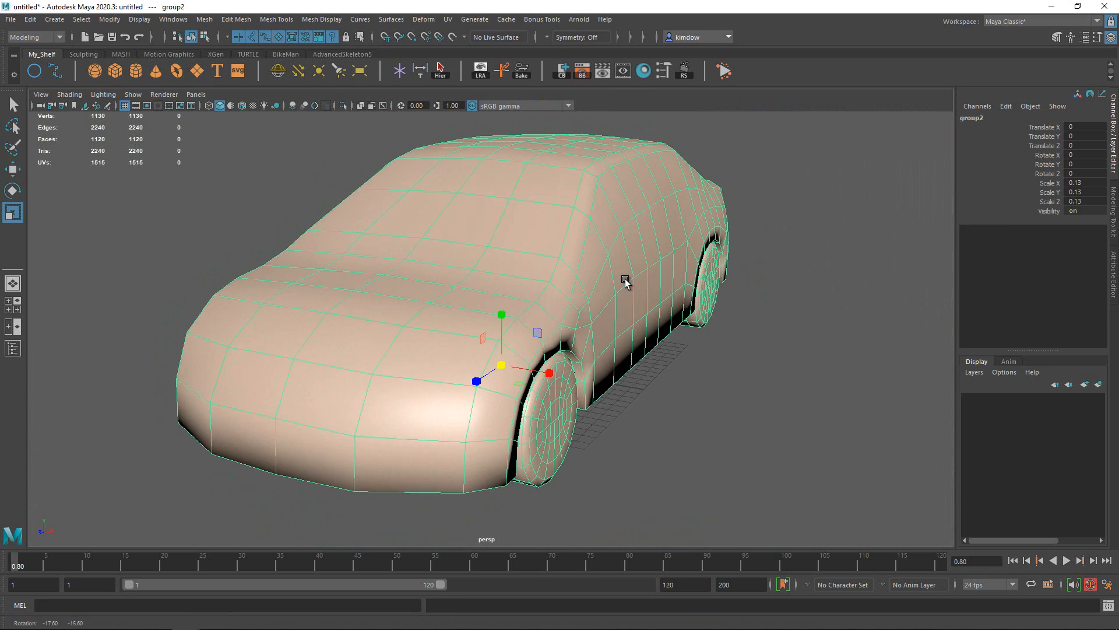
{"action": "key", "text": "f"}
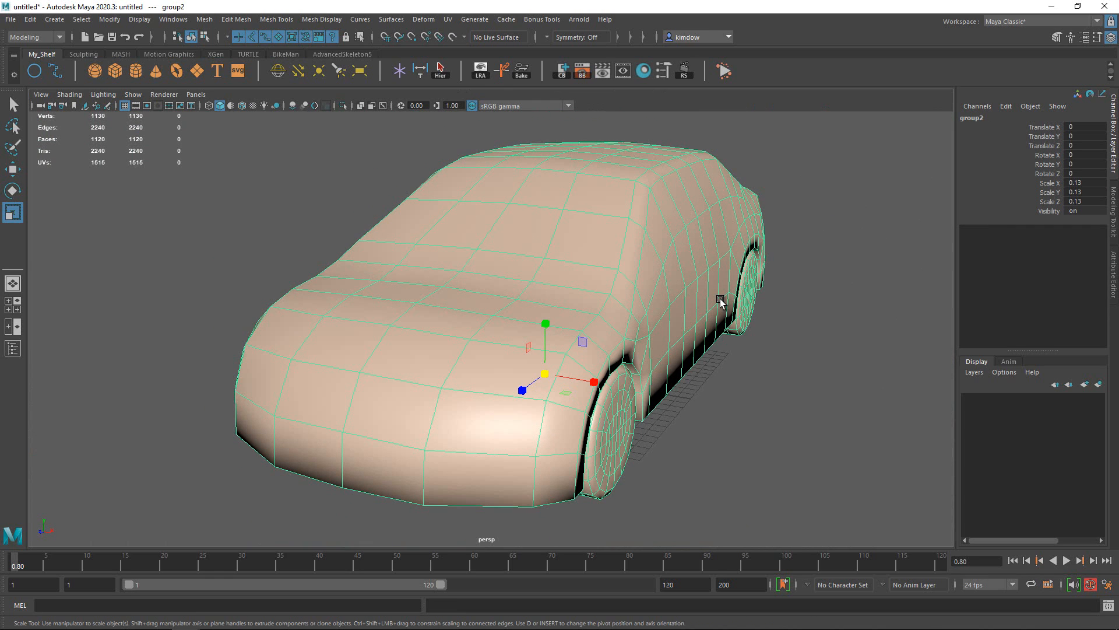
{"action": "left_click", "coordinate": [759, 373]}
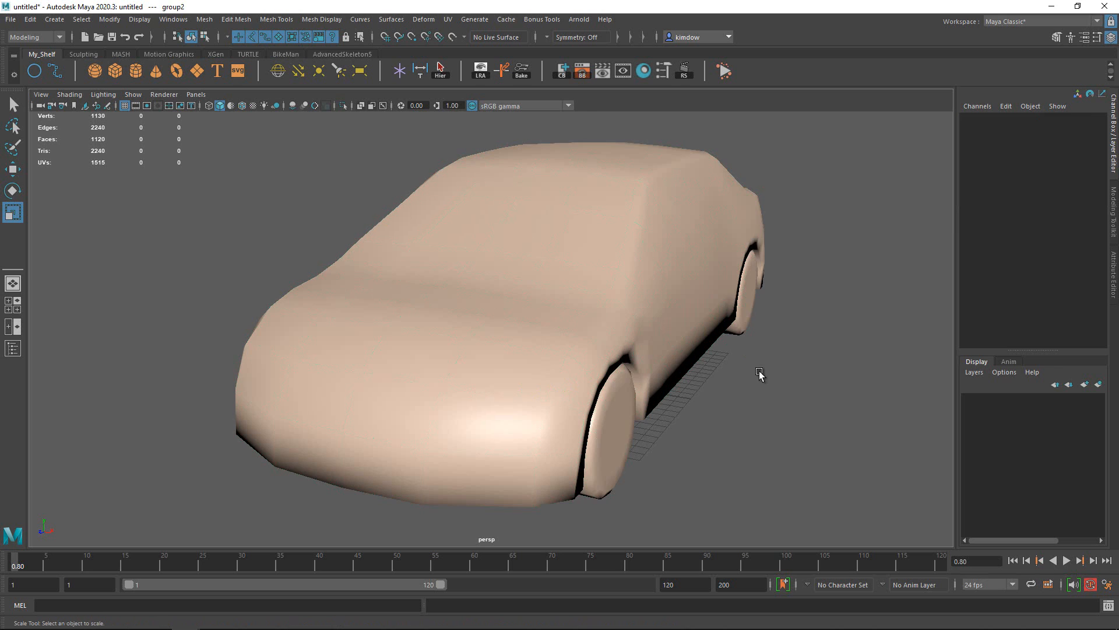
{"action": "left_click", "coordinate": [504, 240]}
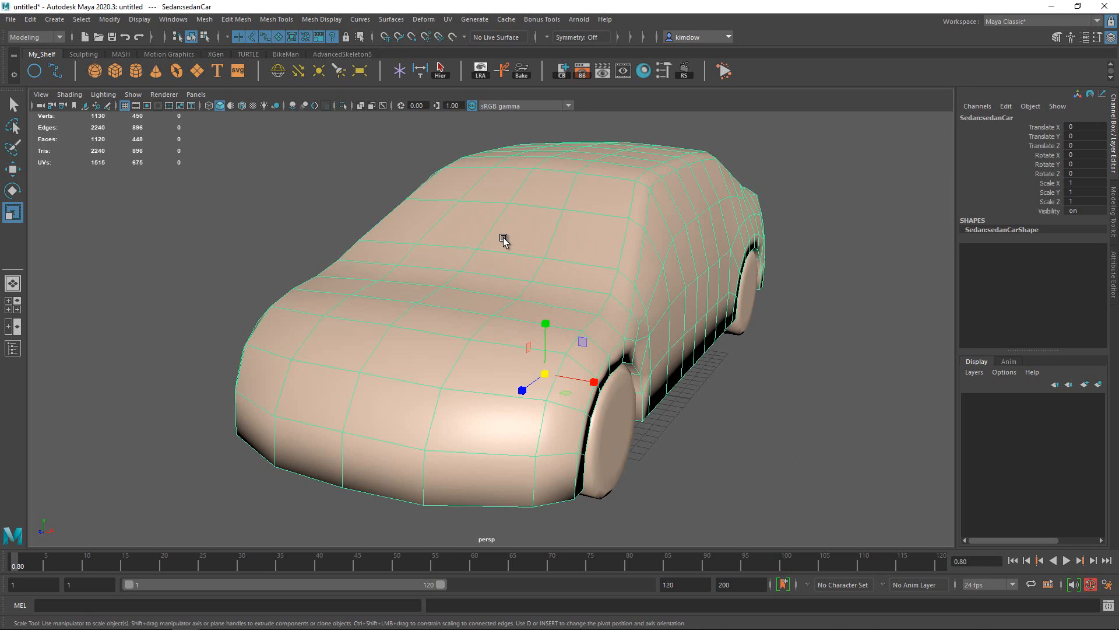
{"action": "left_click", "coordinate": [204, 20]}
{"action": "mouse_move", "coordinate": [270, 24]}
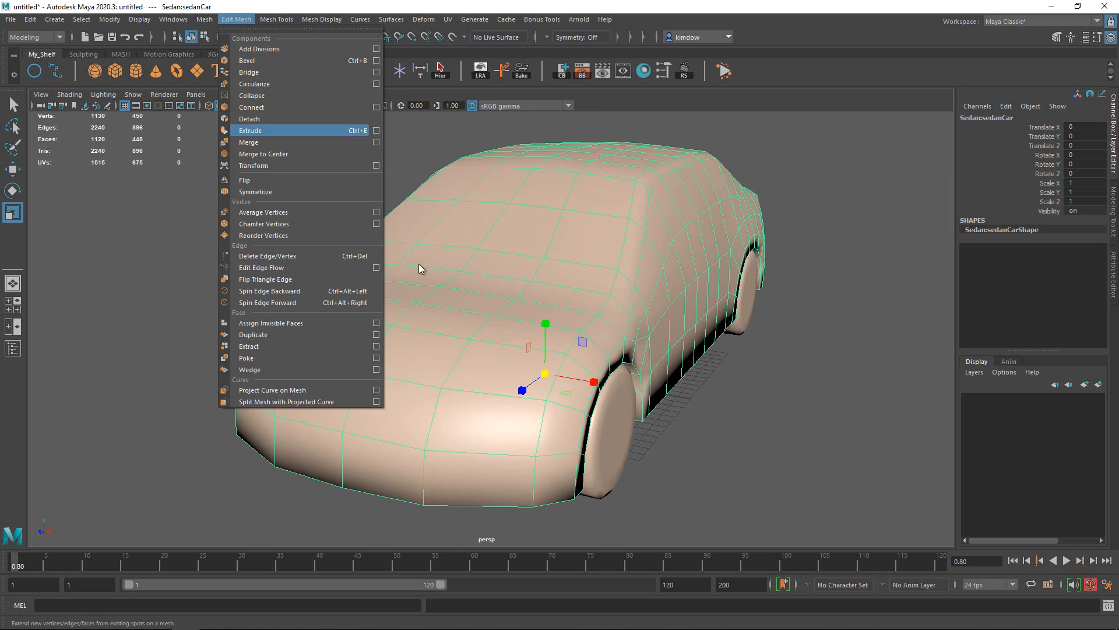
{"action": "left_click", "coordinate": [799, 180]}
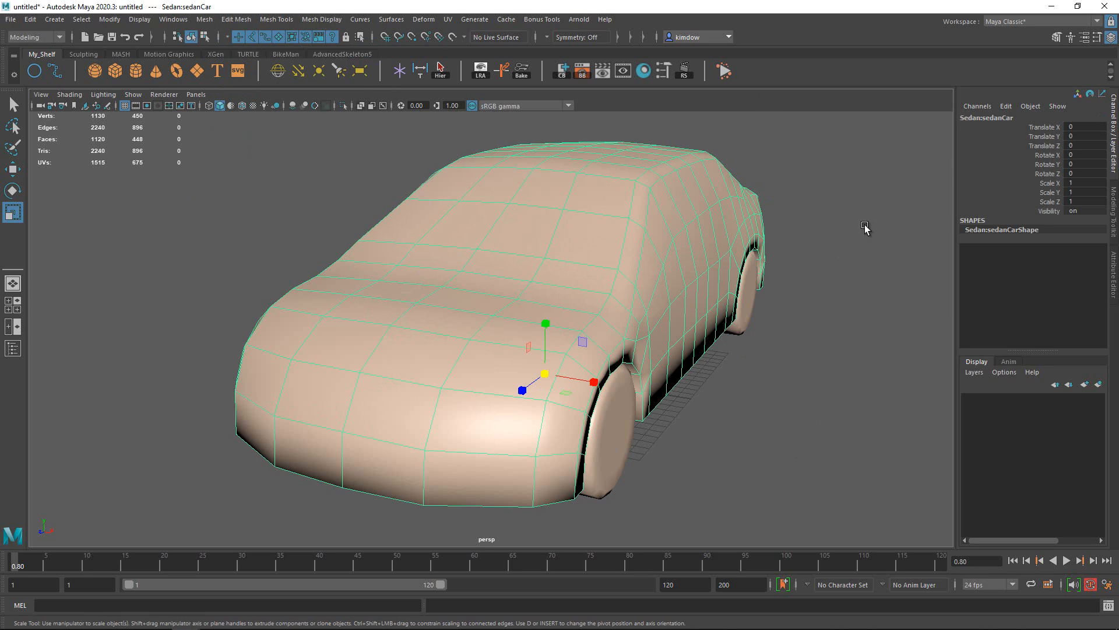
Switch the workspace to Modeling - Expert and view the sedan from the front.
{"action": "left_click", "coordinate": [1004, 22]}
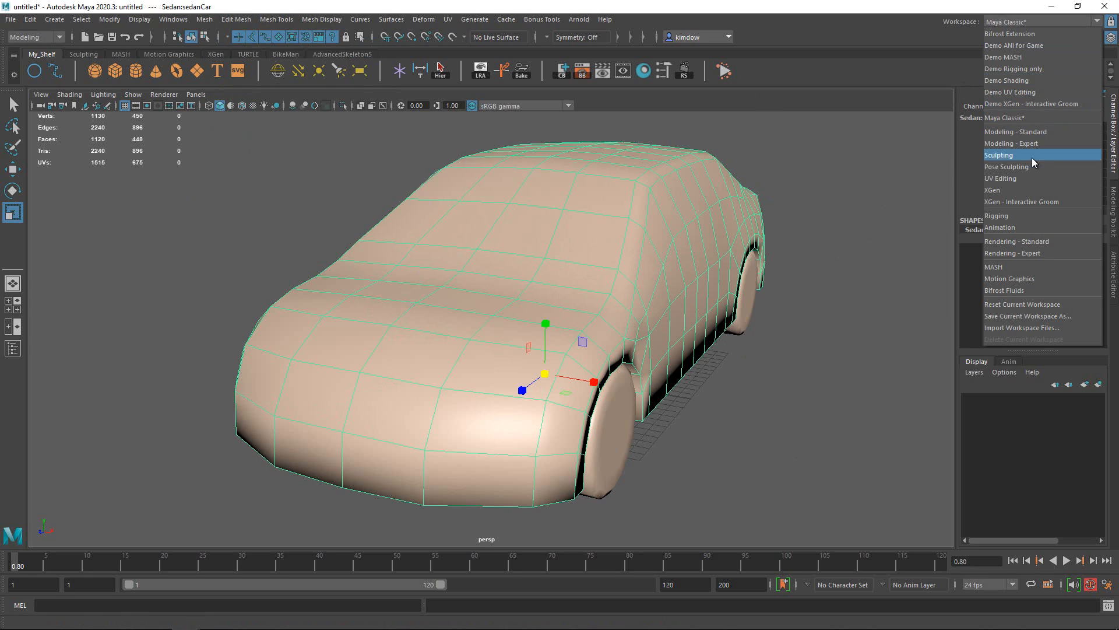
{"action": "left_click", "coordinate": [1013, 144]}
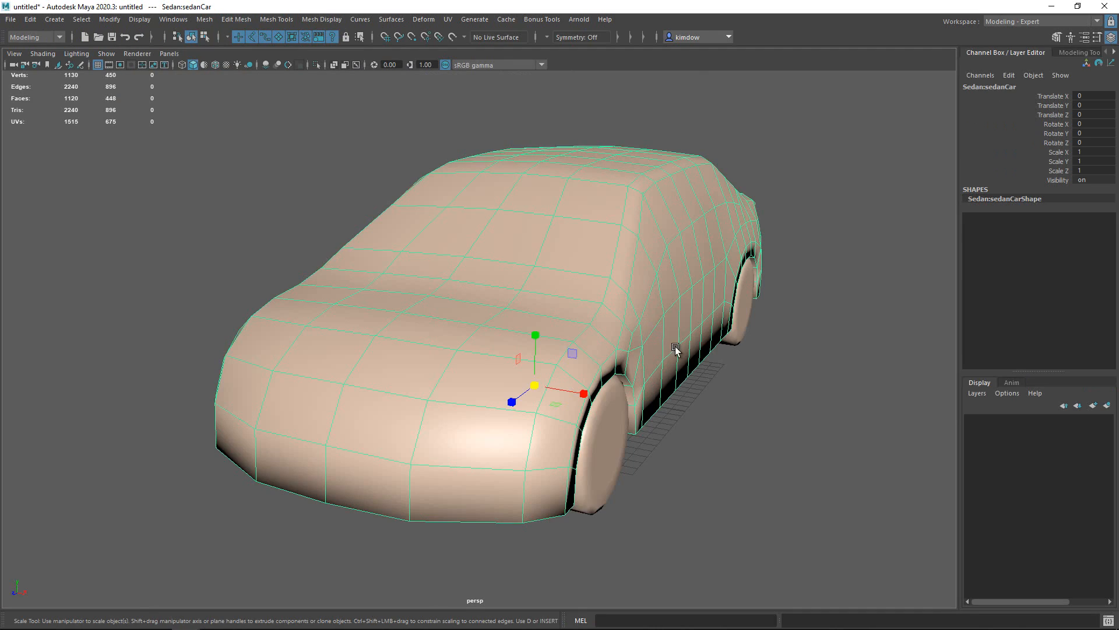
{"action": "left_click_drag", "start_coordinate": [672, 367], "coordinate": [644, 320], "text": "alt"}
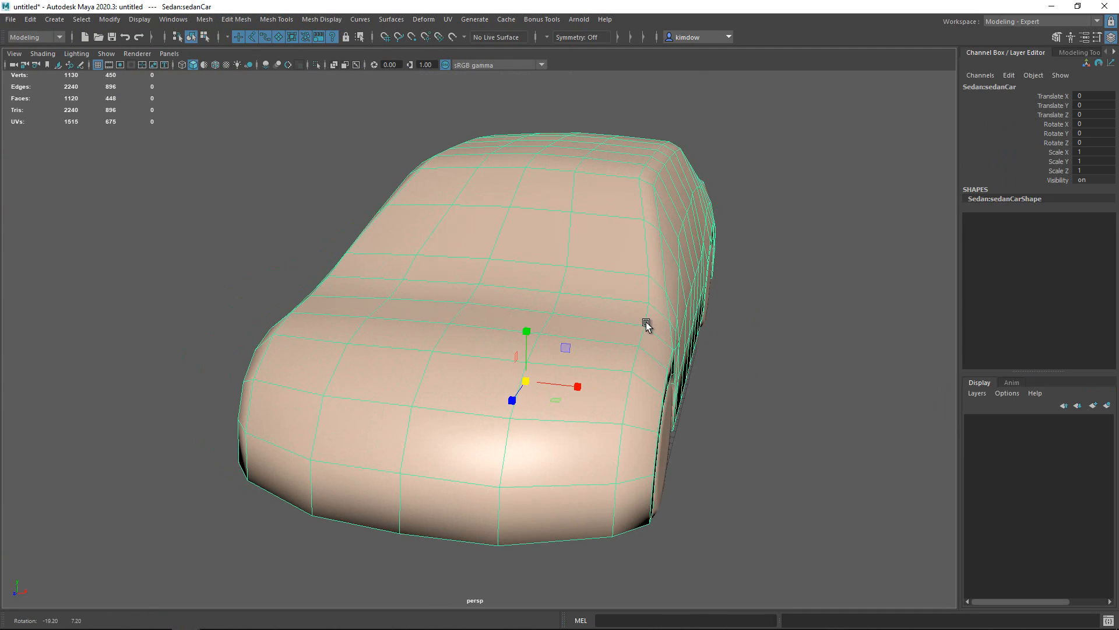
Look through the hotbox marking menus for mesh editing, normals and joint rigging commands.
{"action": "key", "text": "space"}
{"action": "right_click", "coordinate": [529, 229]}
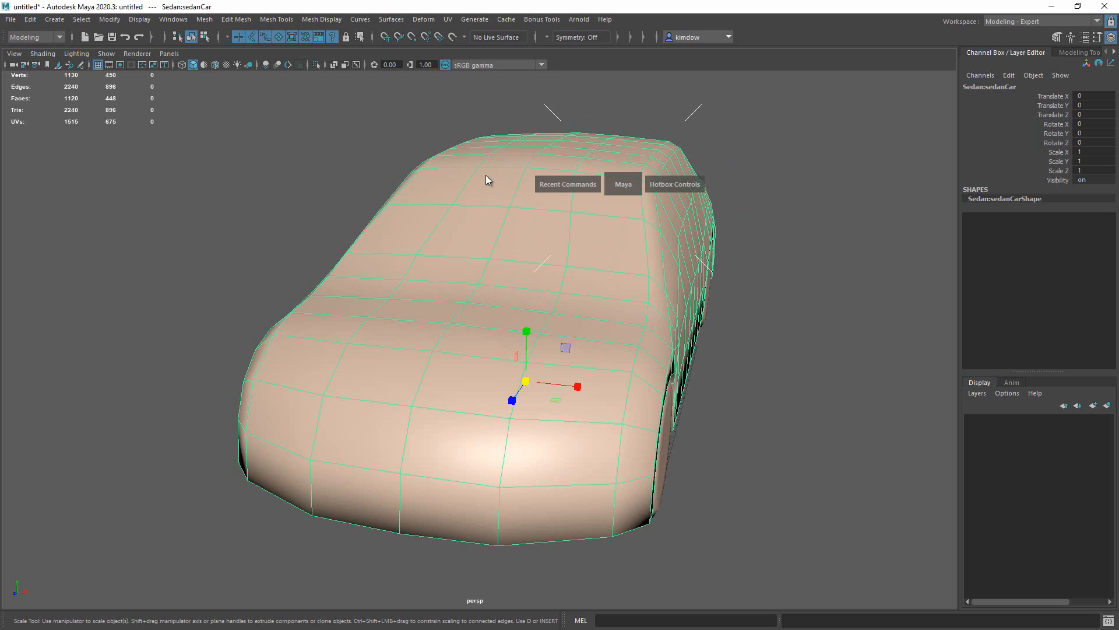
{"action": "right_click", "coordinate": [487, 213]}
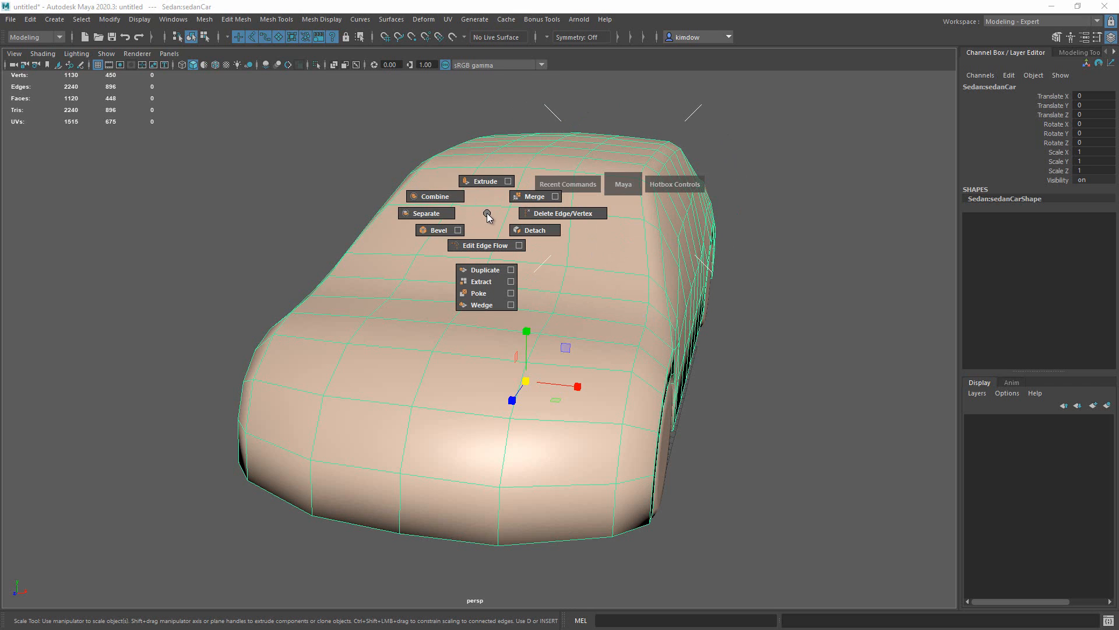
{"action": "left_click", "coordinate": [488, 213]}
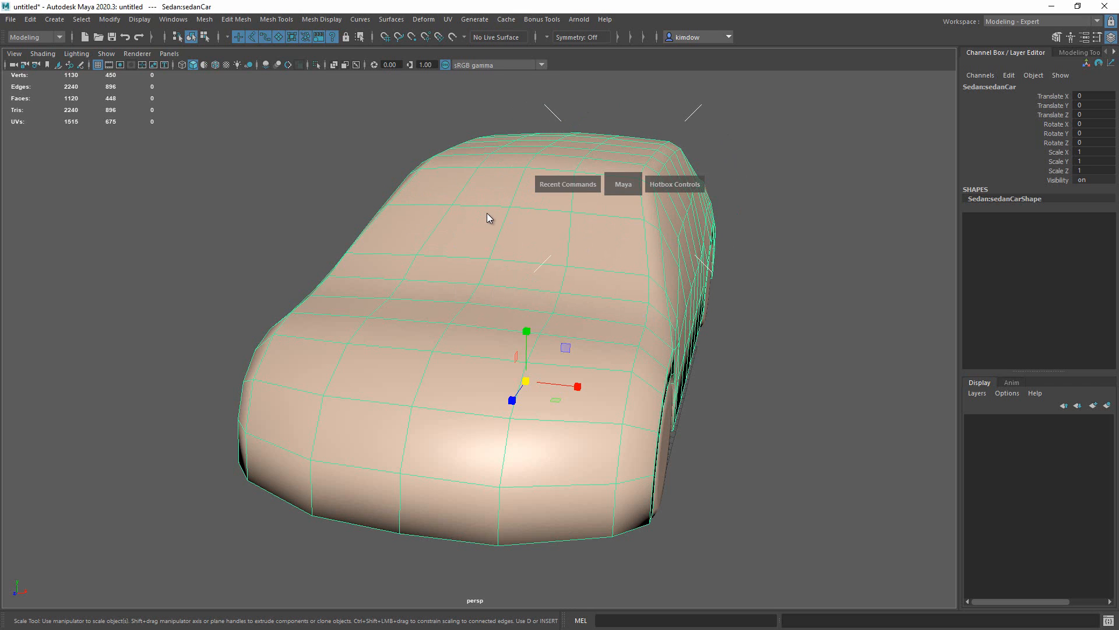
{"action": "middle_click", "coordinate": [487, 213]}
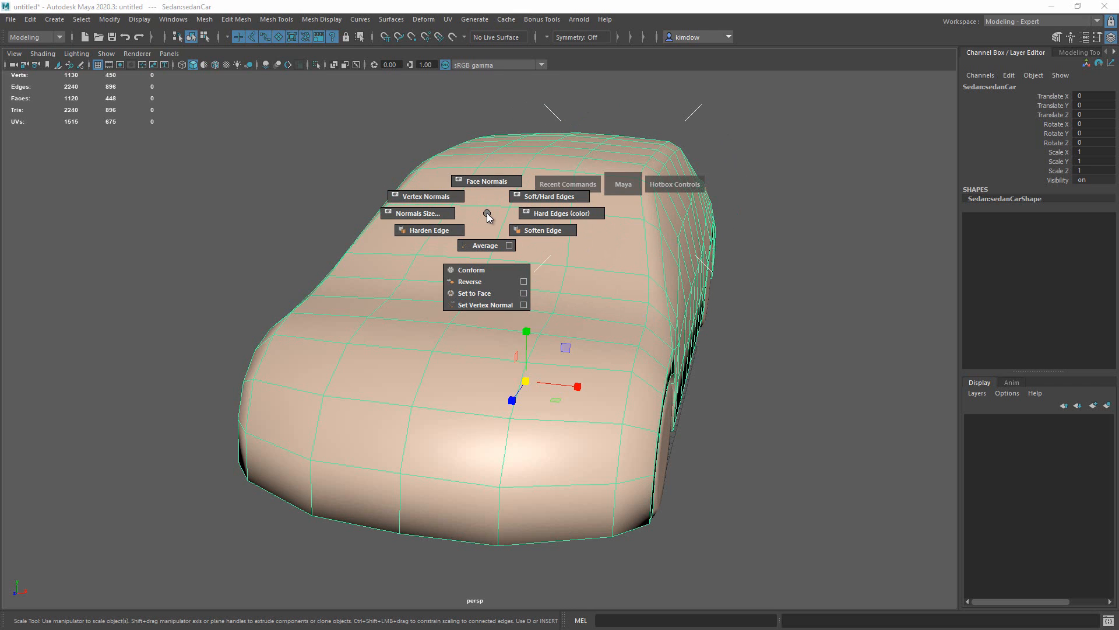
{"action": "right_click", "coordinate": [619, 253]}
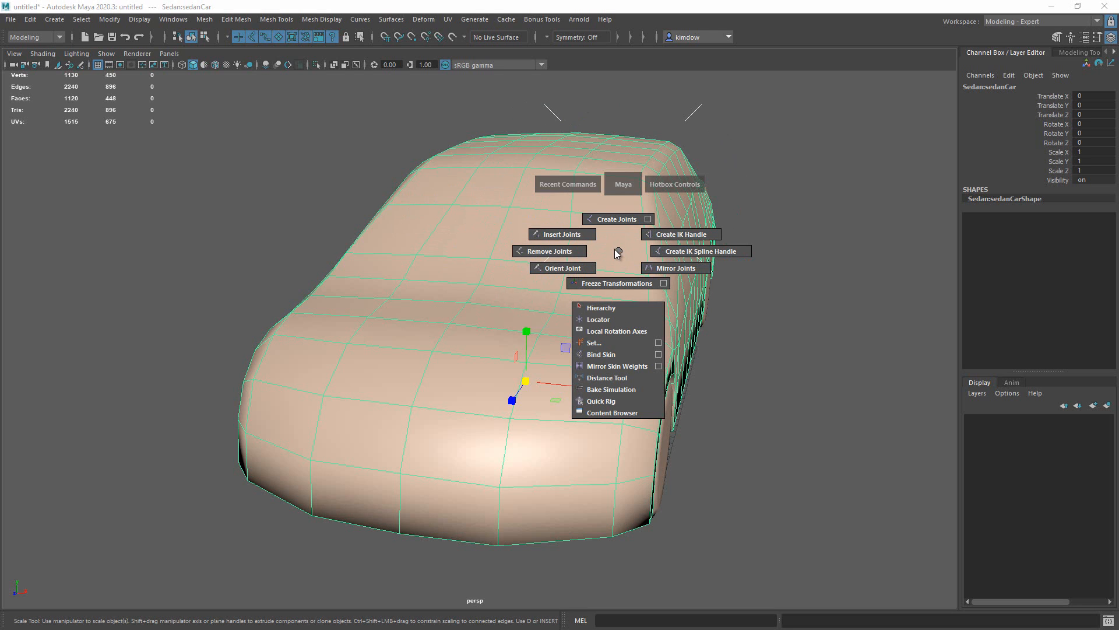
{"action": "right_click", "coordinate": [749, 184]}
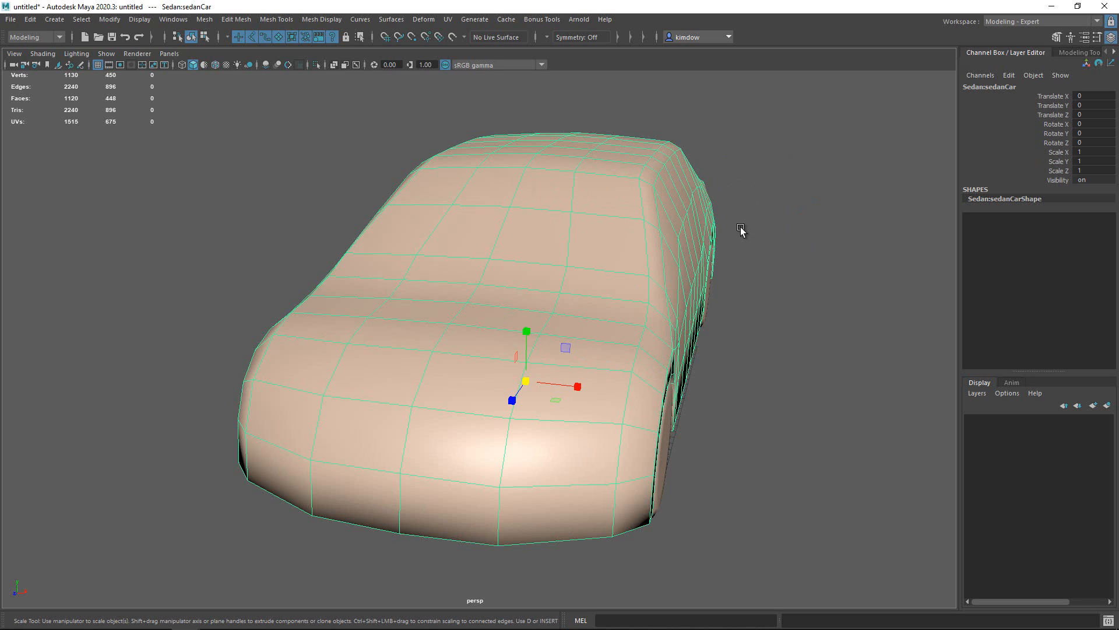
Try inserting a mirrored lengthwise edge loop near the car body's centre with Object X symmetry, and undo the loop.
{"action": "left_click_drag", "start_coordinate": [582, 240], "coordinate": [552, 240], "text": "alt"}
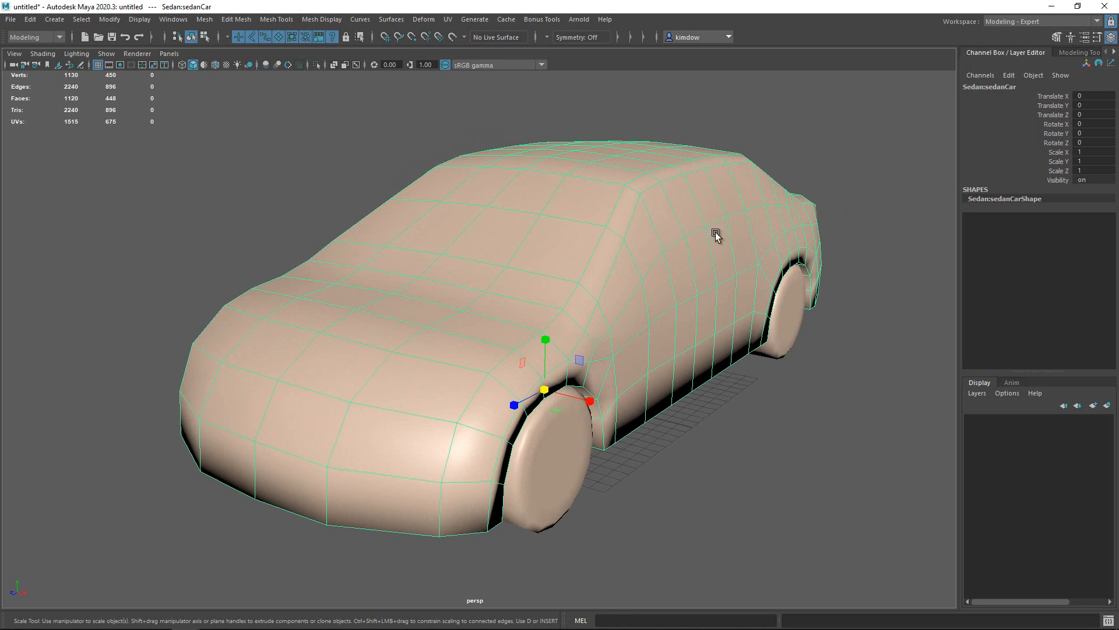
{"action": "left_click", "coordinate": [546, 36]}
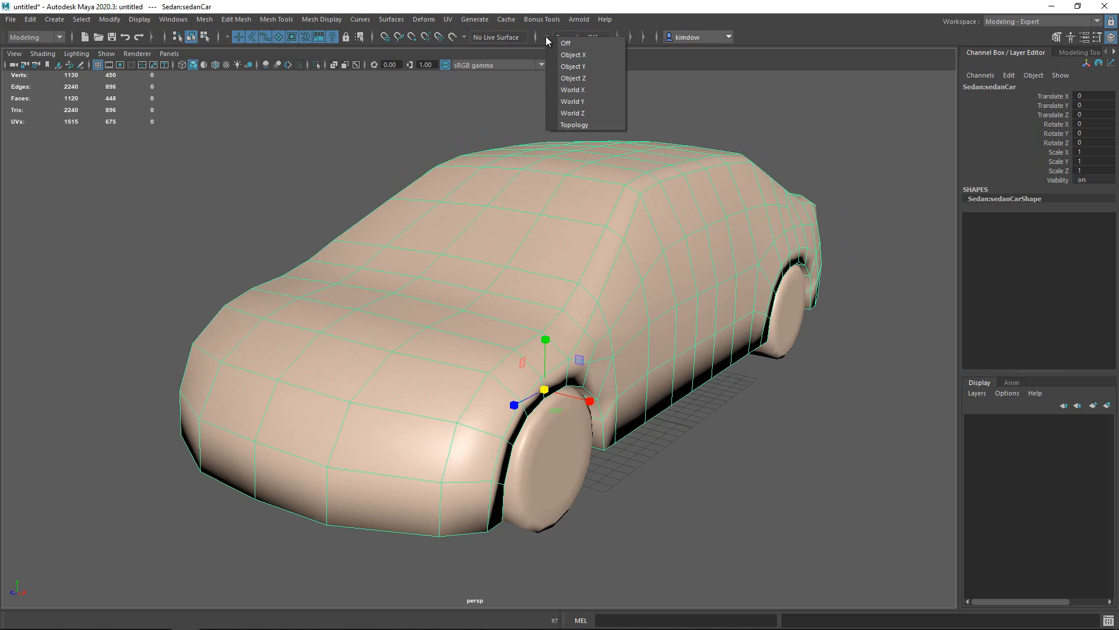
{"action": "left_click", "coordinate": [573, 56]}
{"action": "left_click_drag", "start_coordinate": [593, 309], "coordinate": [592, 279], "text": "alt"}
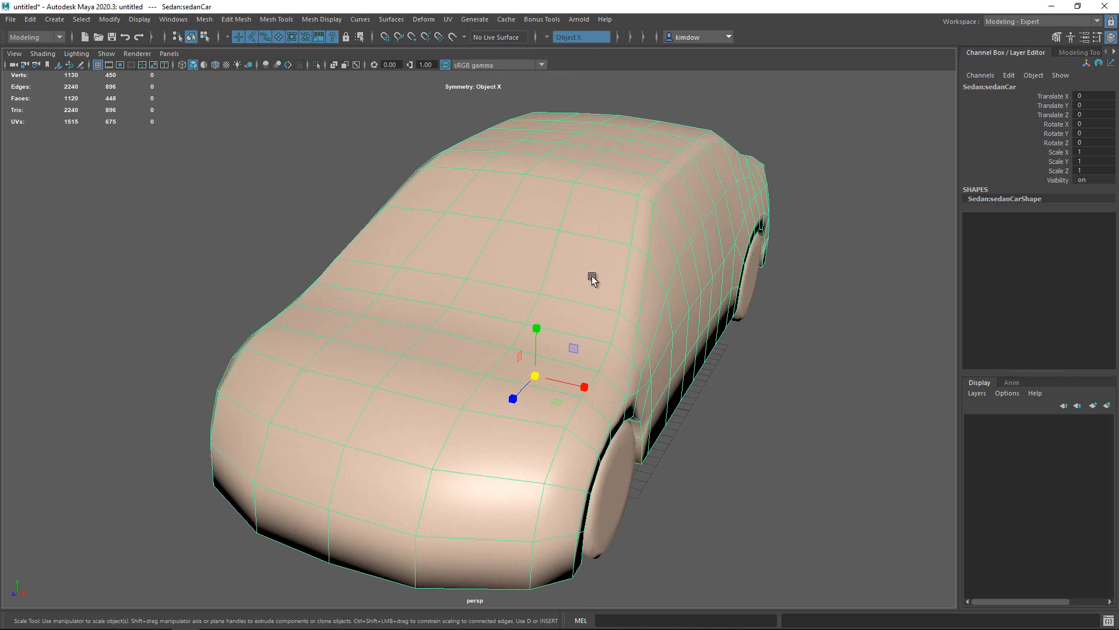
{"action": "key", "text": "space"}
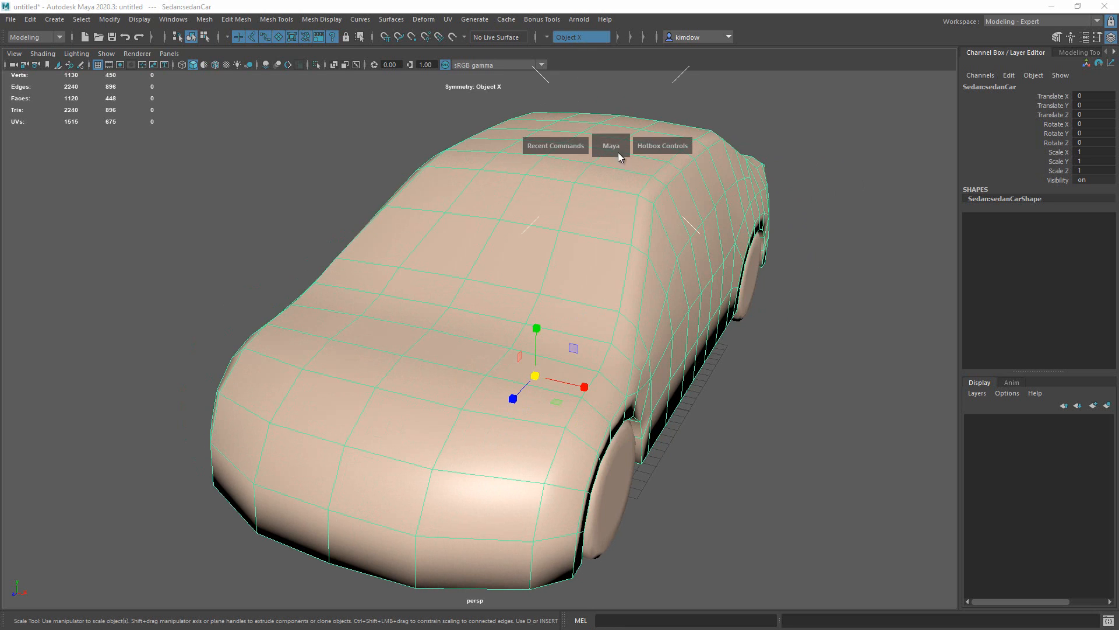
{"action": "right_click", "coordinate": [387, 187]}
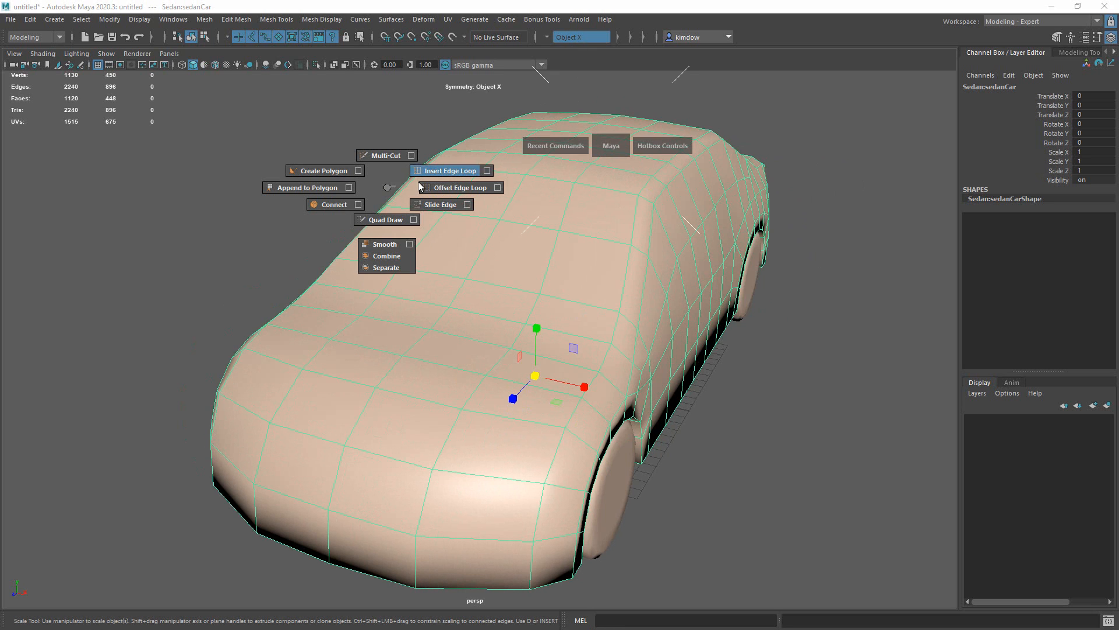
{"action": "left_click", "coordinate": [450, 170]}
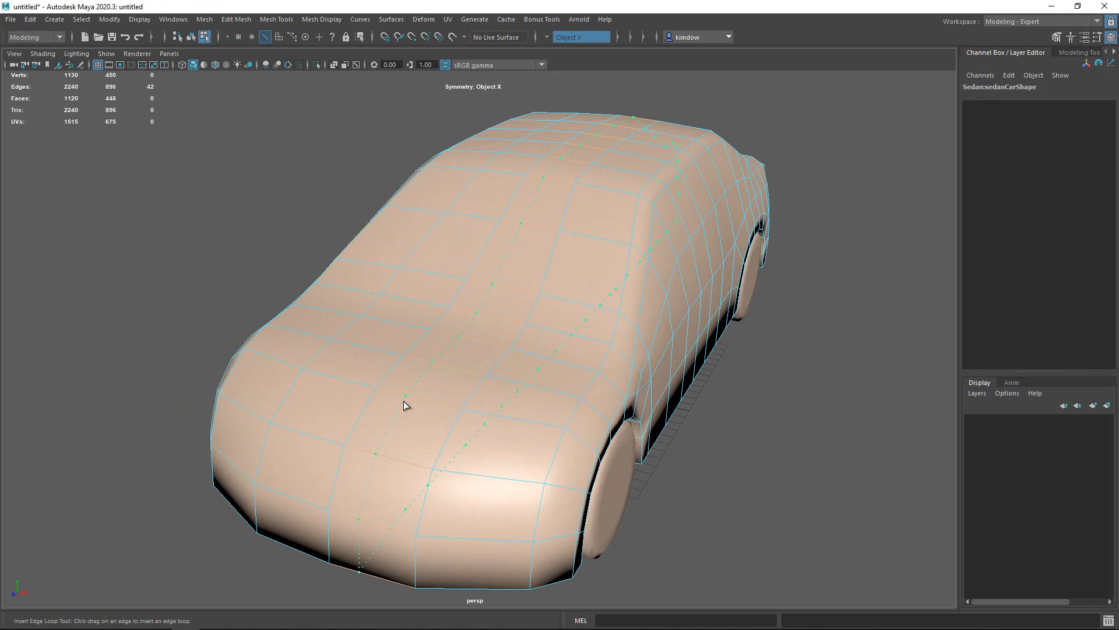
{"action": "left_click", "coordinate": [405, 404]}
{"action": "left_click_drag", "start_coordinate": [405, 404], "coordinate": [402, 334], "text": "alt"}
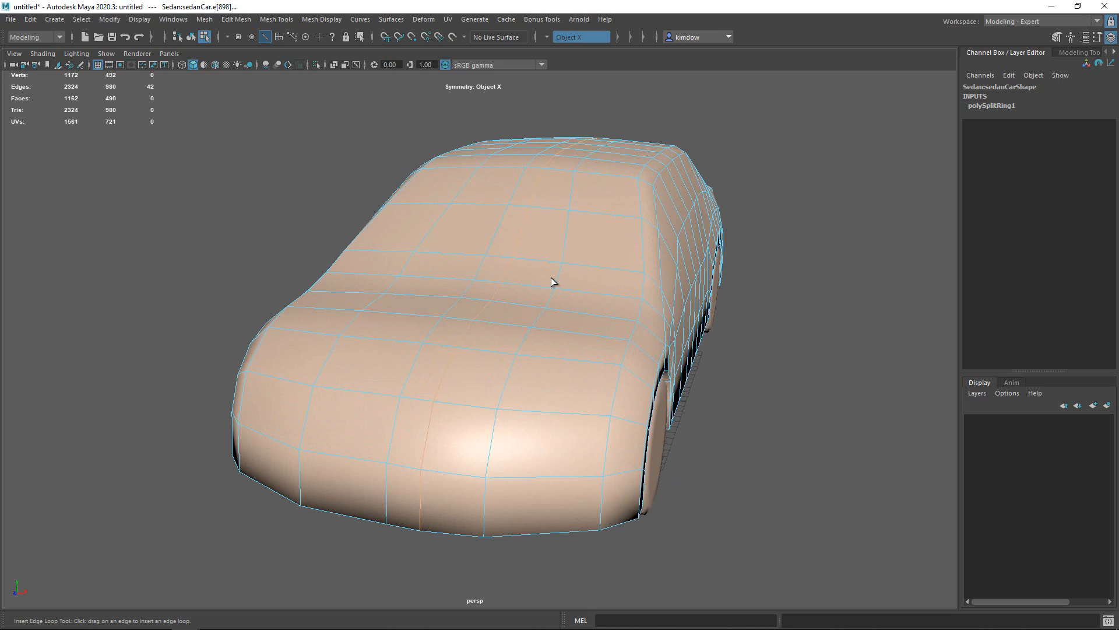
{"action": "key", "text": "ctrl+z"}
Return the body to object mode and set Topology symmetry from an edge on its centre line.
{"action": "key", "text": "w"}
{"action": "right_click_drag", "start_coordinate": [601, 179], "coordinate": [726, 135]}
{"action": "left_click", "coordinate": [652, 208]}
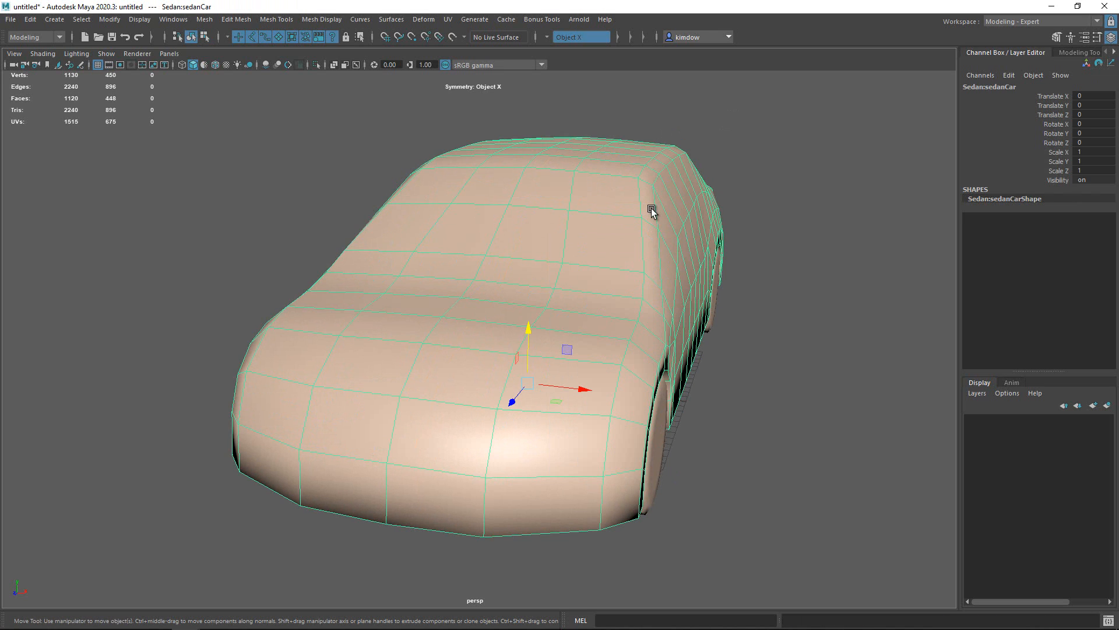
{"action": "left_click", "coordinate": [548, 36]}
{"action": "left_click", "coordinate": [574, 124]}
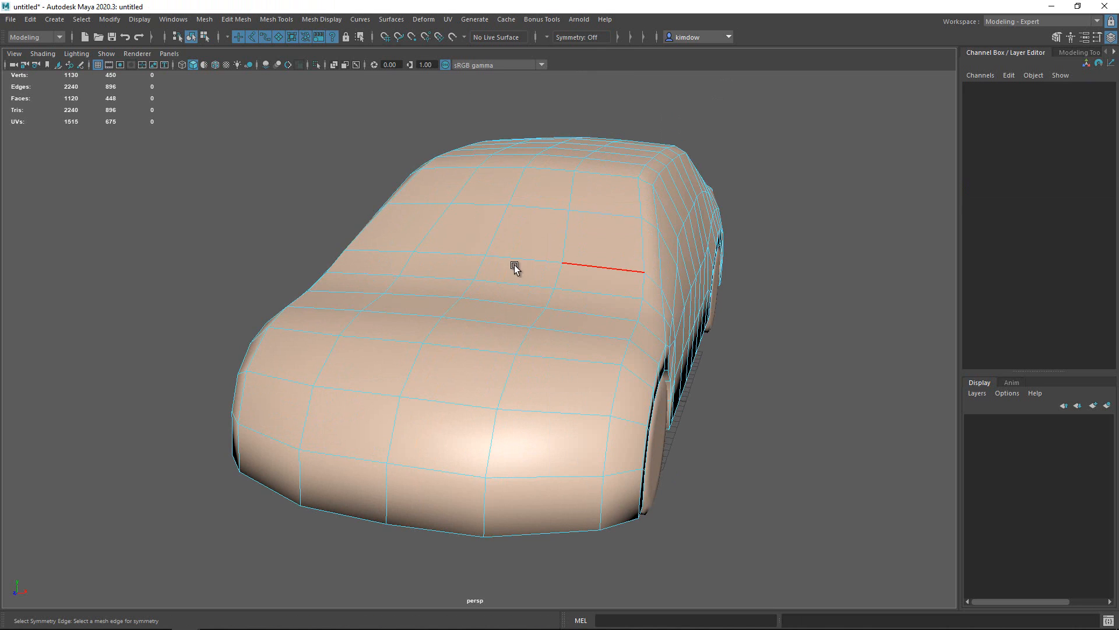
{"action": "left_click", "coordinate": [491, 245]}
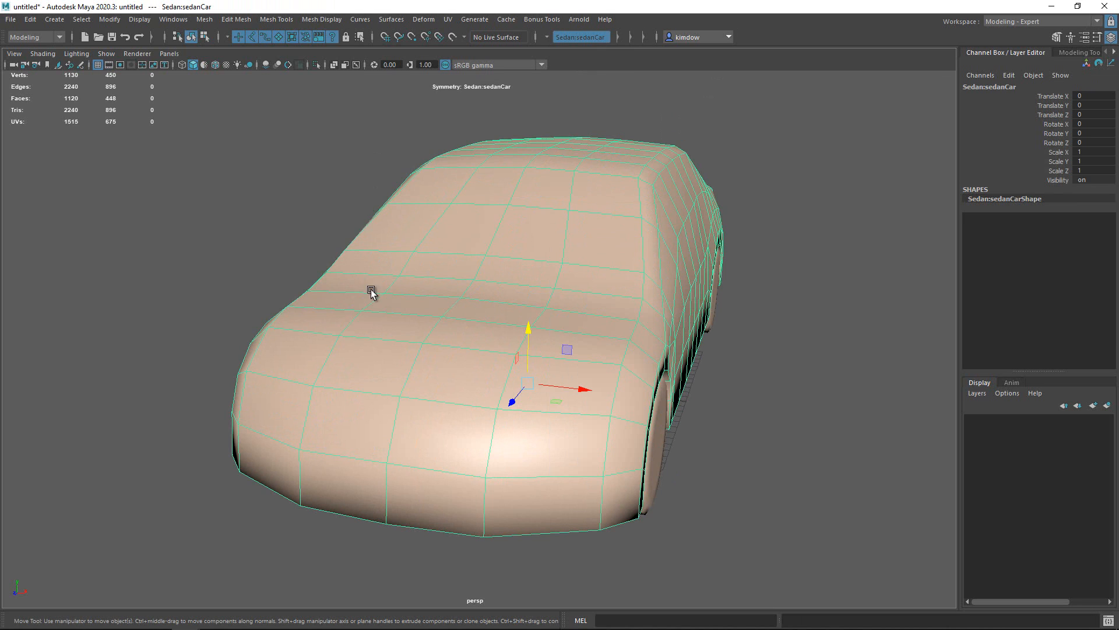
Insert mirrored lengthwise edge loops close to both sides of the body's centre line and near its outer sides.
{"action": "right_click_drag", "start_coordinate": [445, 192], "coordinate": [502, 175], "text": "shift"}
{"action": "left_click", "coordinate": [465, 350]}
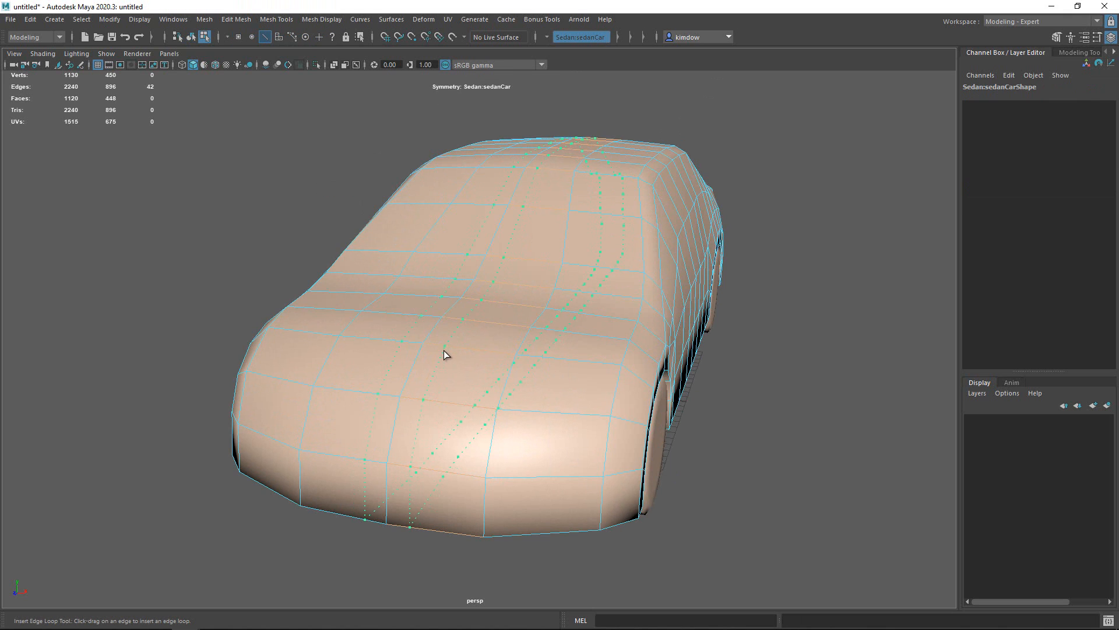
{"action": "left_click_drag", "start_coordinate": [593, 364], "coordinate": [604, 361]}
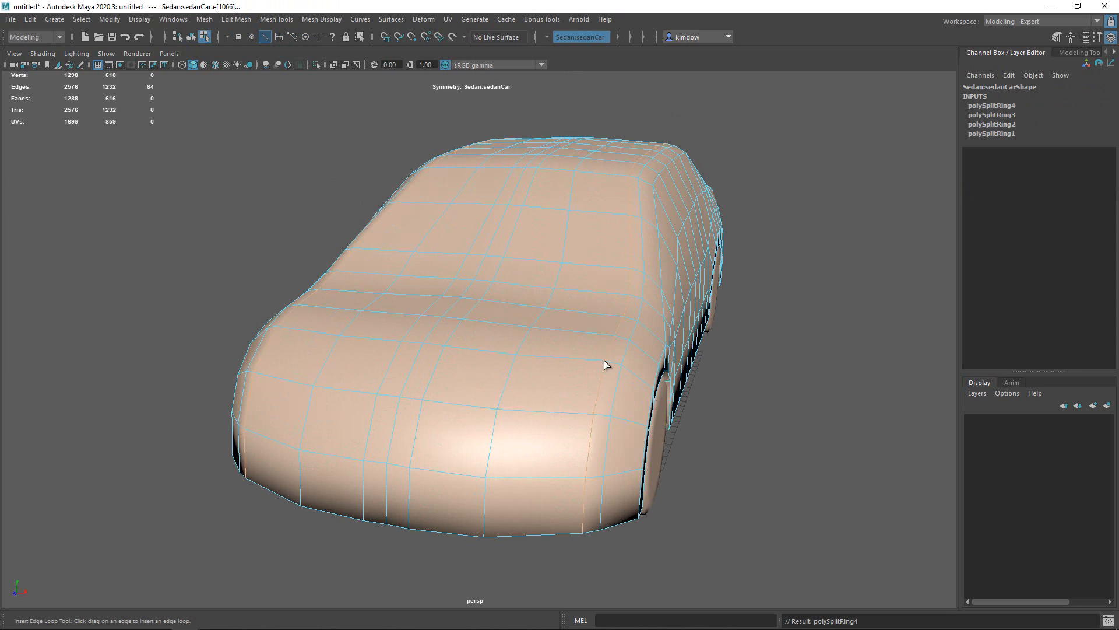
{"action": "left_click_drag", "start_coordinate": [542, 382], "coordinate": [523, 279], "text": "alt"}
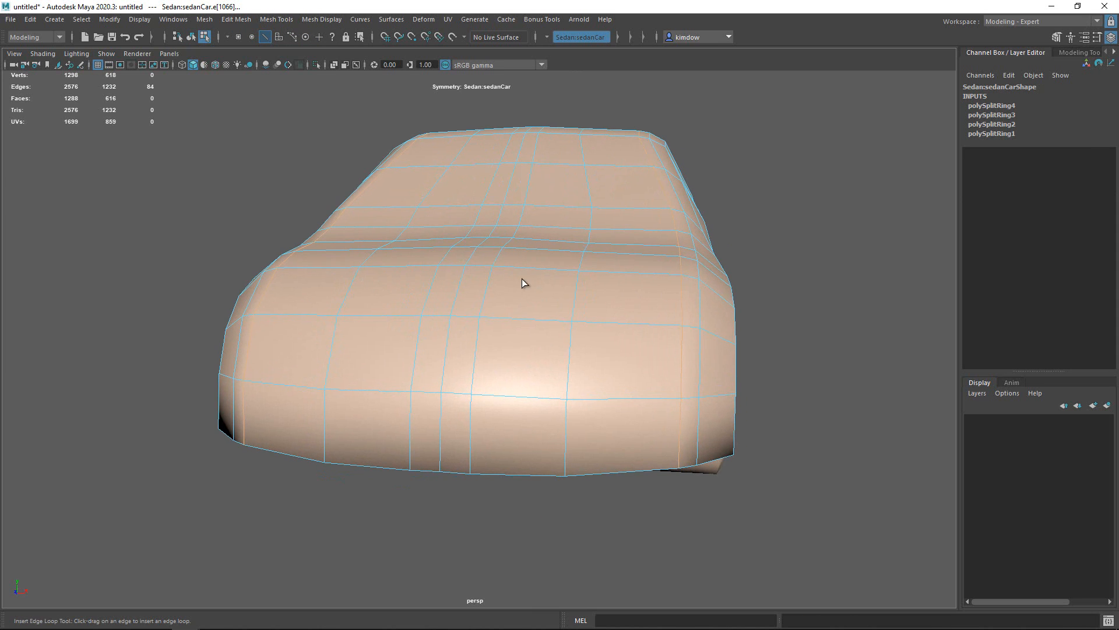
Multi-Cut mirrored diagonal edges across the front faces, from the inner loops up to the hood's front edge, for the headlight outlines.
{"action": "right_click_drag", "start_coordinate": [379, 208], "coordinate": [372, 173], "text": "shift"}
{"action": "left_click", "coordinate": [475, 363]}
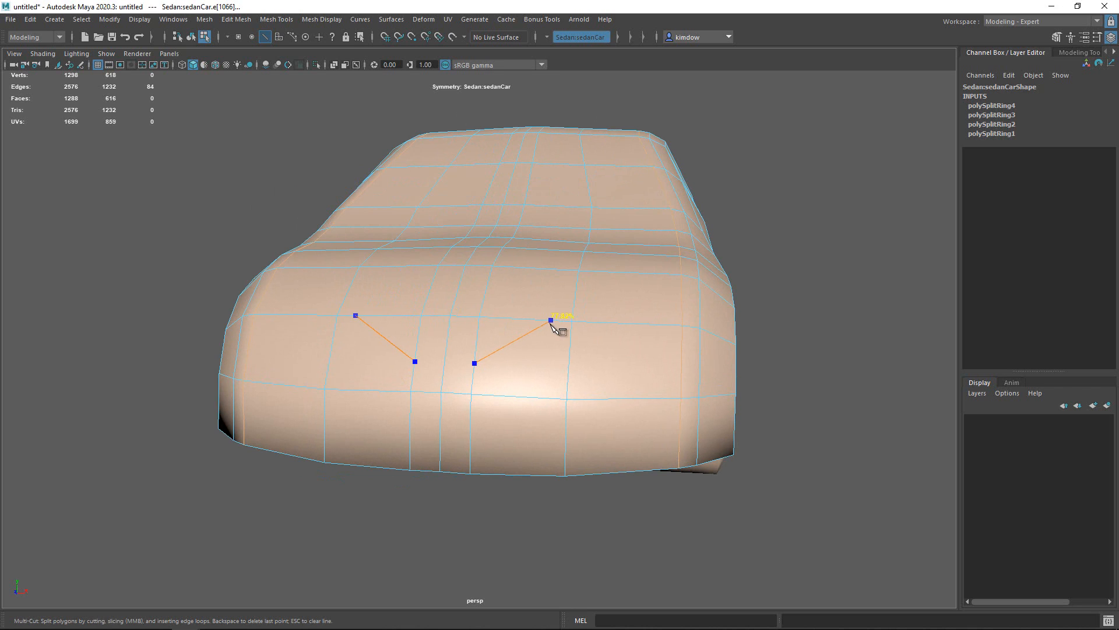
{"action": "left_click", "coordinate": [546, 320]}
{"action": "key", "text": "Return"}
{"action": "key", "text": "w"}
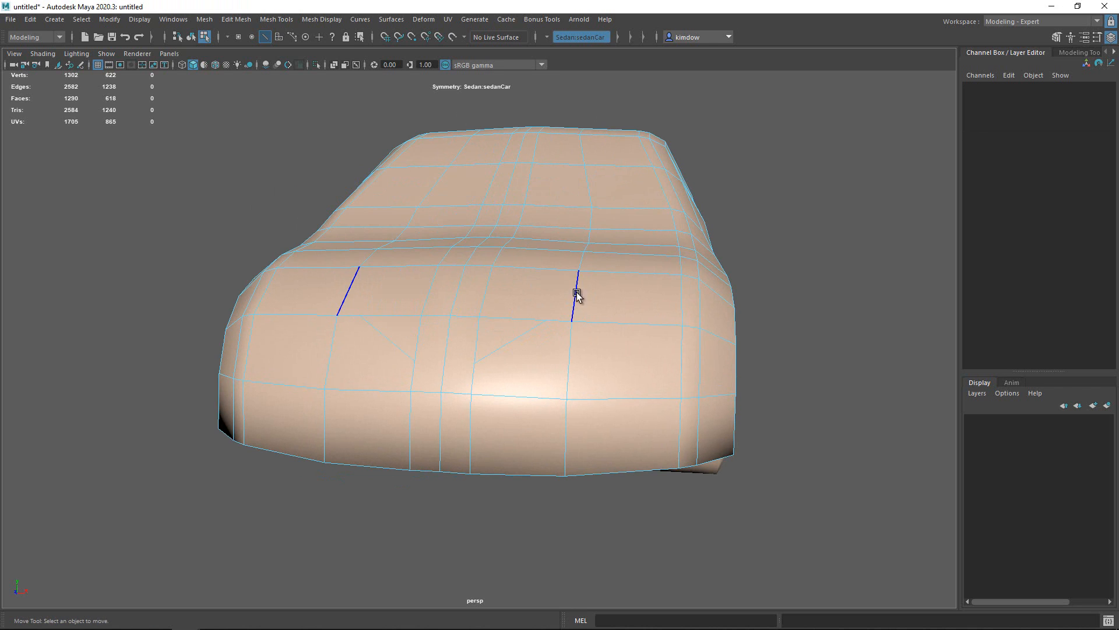
Select the headlight faces on both sides of the car's front, trying the object and component selection modes along the way.
{"action": "left_click_drag", "start_coordinate": [575, 292], "coordinate": [537, 258], "text": "alt"}
{"action": "right_click_drag", "start_coordinate": [512, 191], "coordinate": [527, 220]}
{"action": "left_click", "coordinate": [387, 337]}
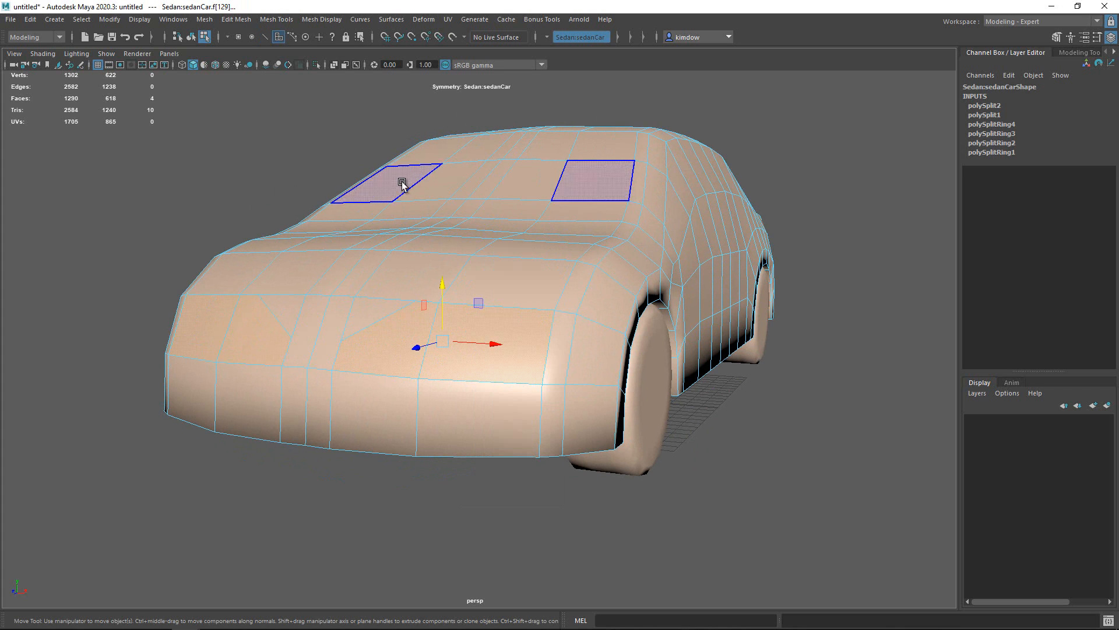
{"action": "left_click", "coordinate": [191, 37]}
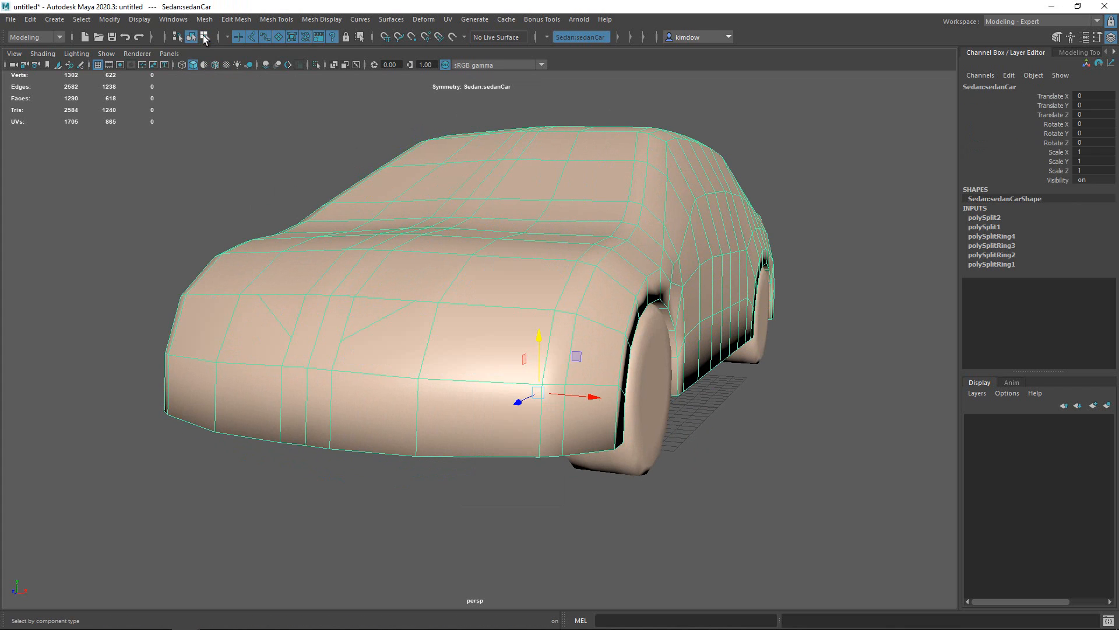
{"action": "left_click", "coordinate": [205, 37]}
{"action": "left_click", "coordinate": [190, 37]}
{"action": "right_click", "coordinate": [570, 232]}
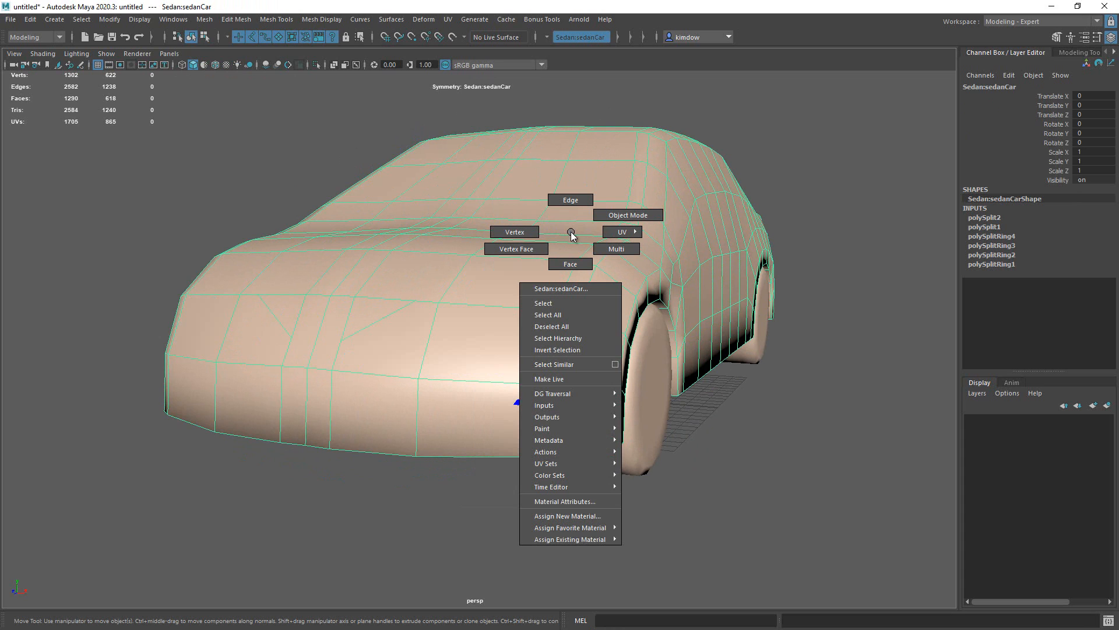
{"action": "right_click_drag", "start_coordinate": [571, 234], "coordinate": [569, 264]}
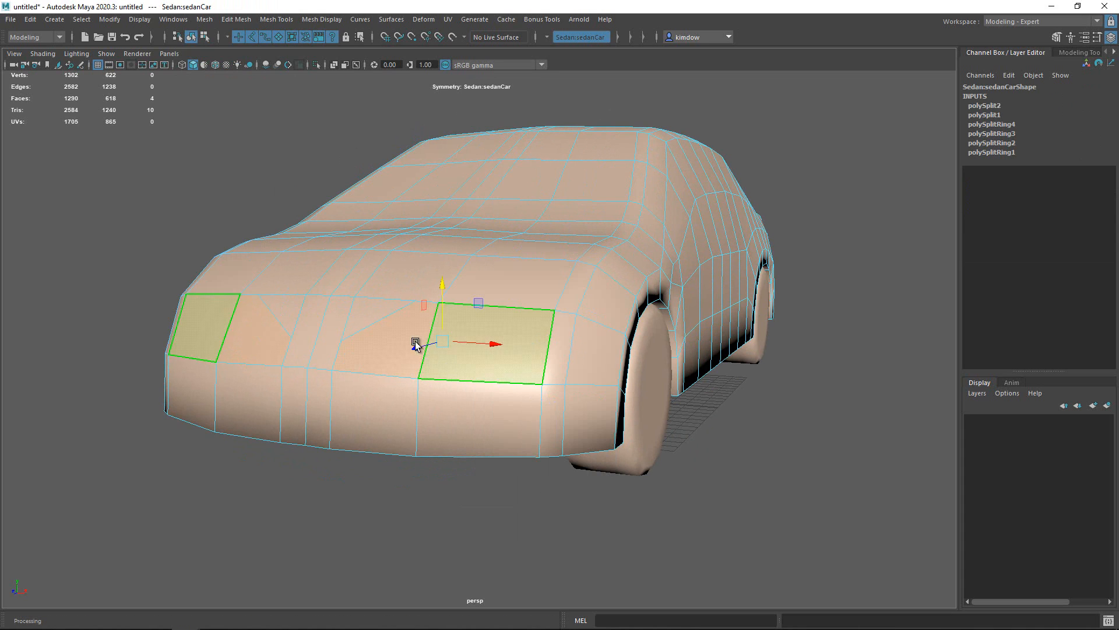
{"action": "left_click_drag", "start_coordinate": [381, 353], "coordinate": [312, 325], "text": "alt"}
{"action": "left_click_drag", "start_coordinate": [443, 310], "coordinate": [471, 300], "text": "alt"}
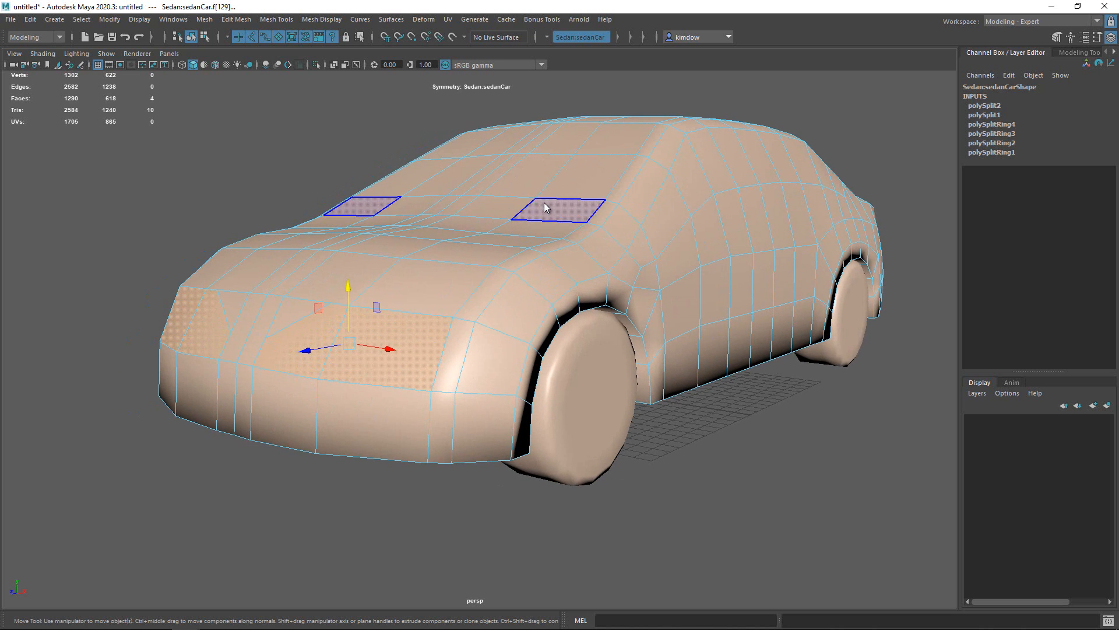
Extrude the headlight faces inward with Local Translate Z -0.723 and Offset 0.3, and reposition them inside the recess.
{"action": "key", "text": "space"}
{"action": "left_click", "coordinate": [365, 229]}
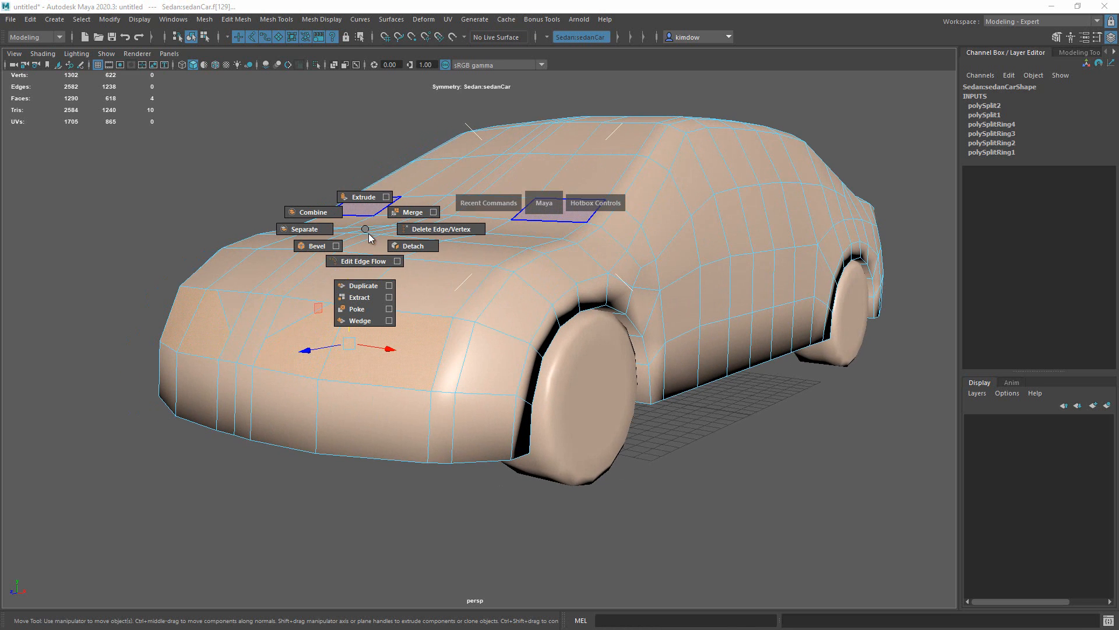
{"action": "left_click_drag", "start_coordinate": [368, 234], "coordinate": [363, 199]}
{"action": "left_click_drag", "start_coordinate": [272, 355], "coordinate": [181, 328], "text": "alt"}
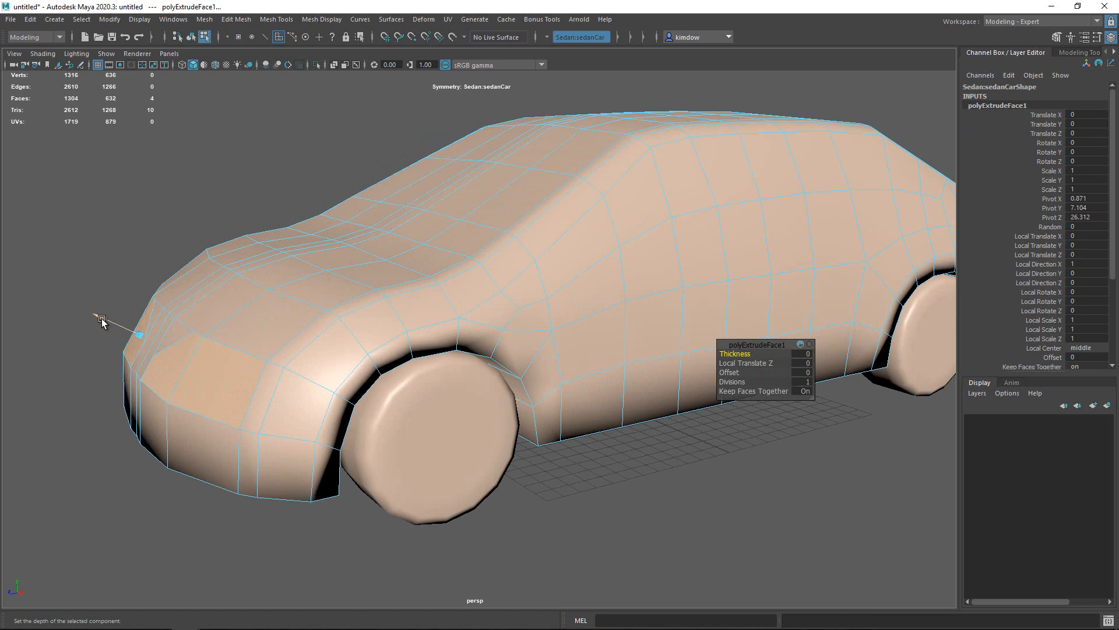
{"action": "left_click_drag", "start_coordinate": [101, 319], "coordinate": [116, 326]}
{"action": "left_click_drag", "start_coordinate": [361, 344], "coordinate": [537, 357], "text": "alt"}
{"action": "right_click_drag", "start_coordinate": [536, 356], "coordinate": [369, 353], "text": "alt"}
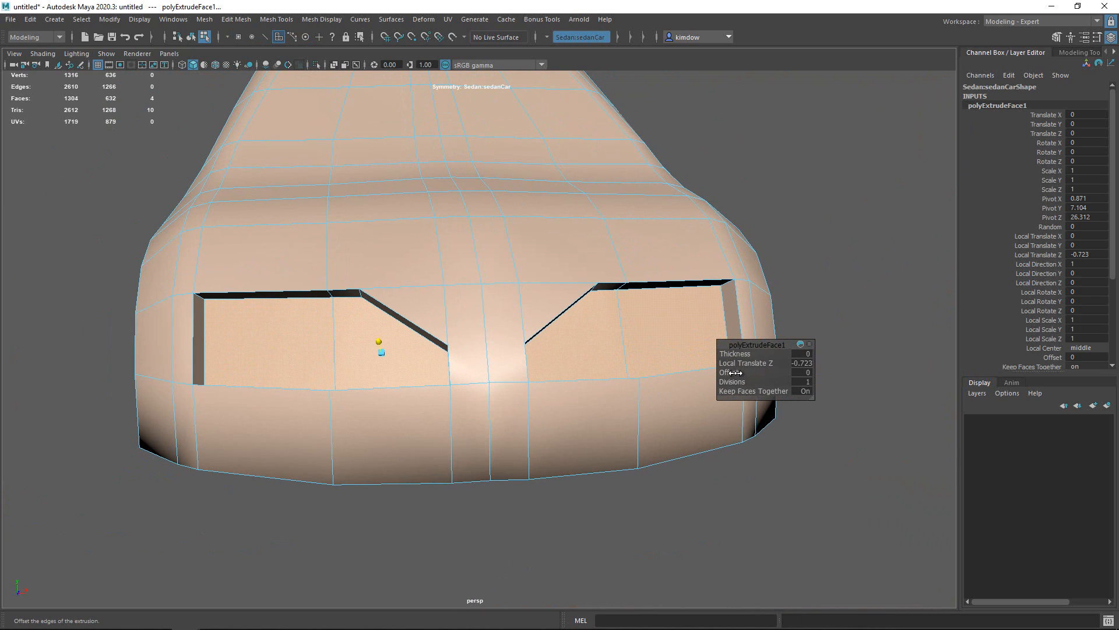
{"action": "left_click_drag", "start_coordinate": [735, 372], "coordinate": [737, 373]}
{"action": "left_click_drag", "start_coordinate": [589, 325], "coordinate": [471, 272], "text": "alt"}
{"action": "key", "text": "w"}
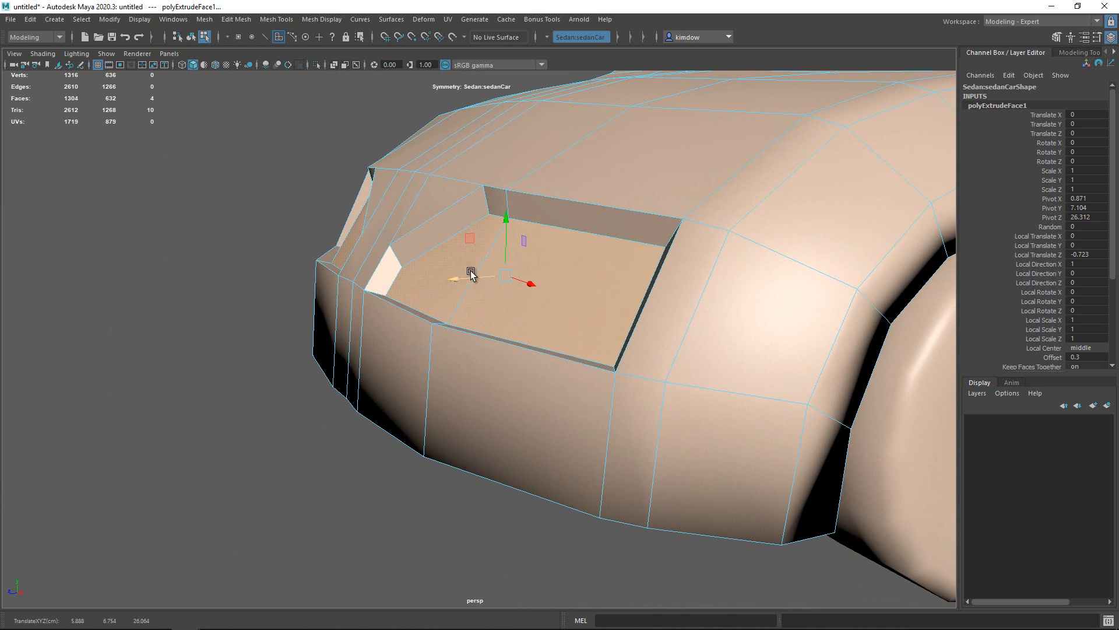
{"action": "left_click_drag", "start_coordinate": [507, 226], "coordinate": [506, 296]}
Extrude the recessed headlight faces again with a reduced scale, return the body to object mode and frame it.
{"action": "key", "text": "r"}
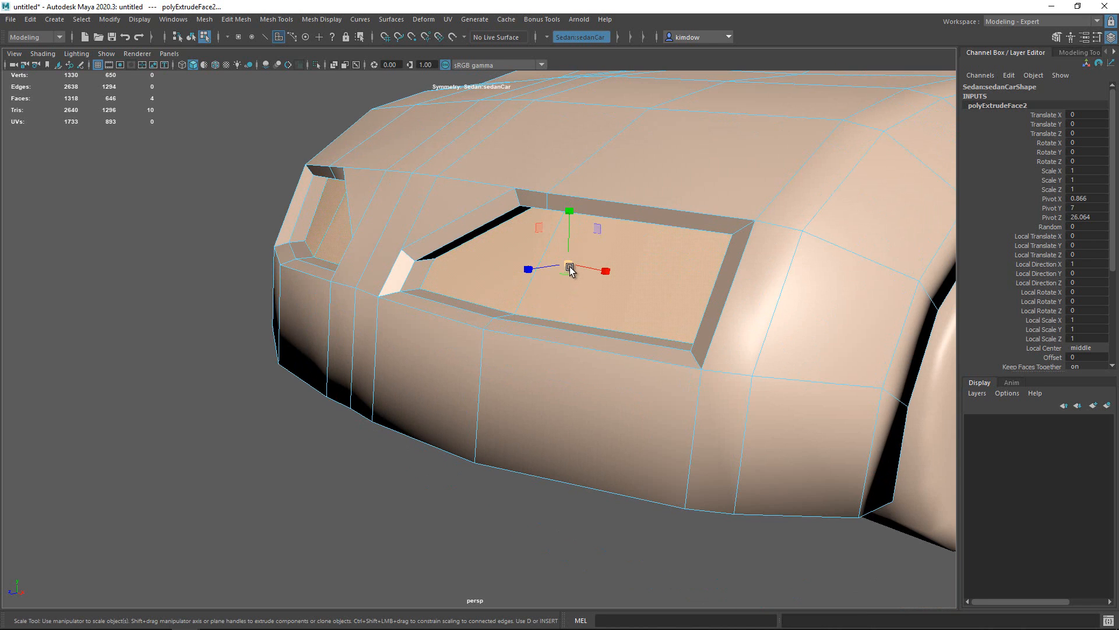
{"action": "left_click_drag", "start_coordinate": [569, 264], "coordinate": [509, 212], "text": "shift"}
{"action": "key", "text": "w"}
{"action": "right_click_drag", "start_coordinate": [510, 211], "coordinate": [587, 172]}
{"action": "key", "text": "f"}
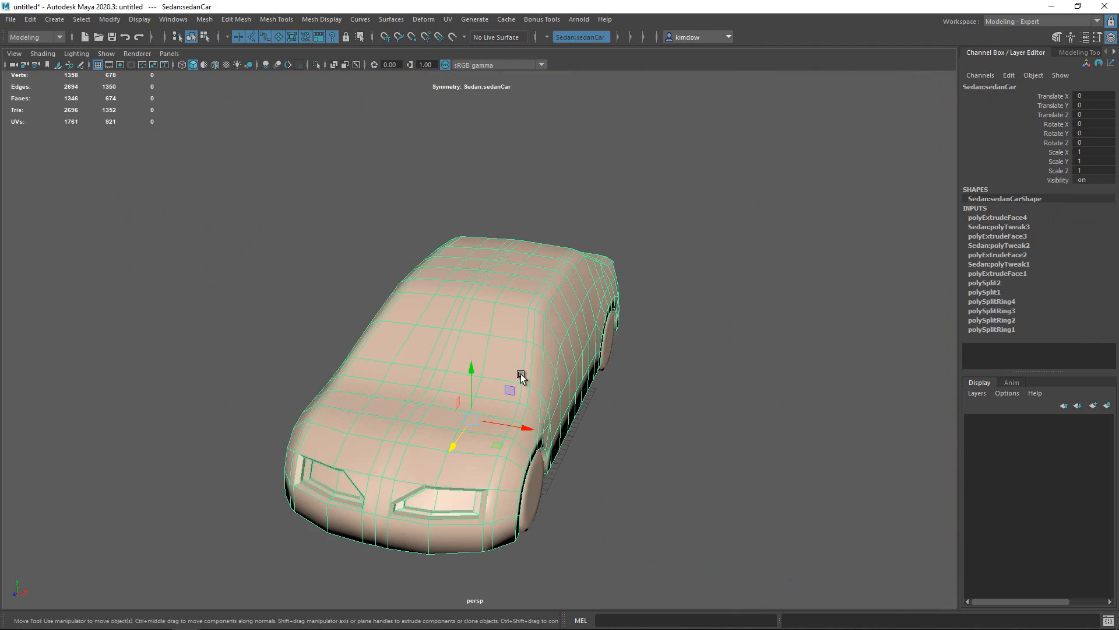
Examine the car's front and side, and preview the body smoothed with its control cage displayed.
{"action": "left_click_drag", "start_coordinate": [517, 370], "coordinate": [519, 347], "text": "alt"}
{"action": "middle_click_drag", "start_coordinate": [507, 378], "coordinate": [614, 297], "text": "alt"}
{"action": "right_click_drag", "start_coordinate": [521, 333], "coordinate": [654, 355], "text": "alt"}
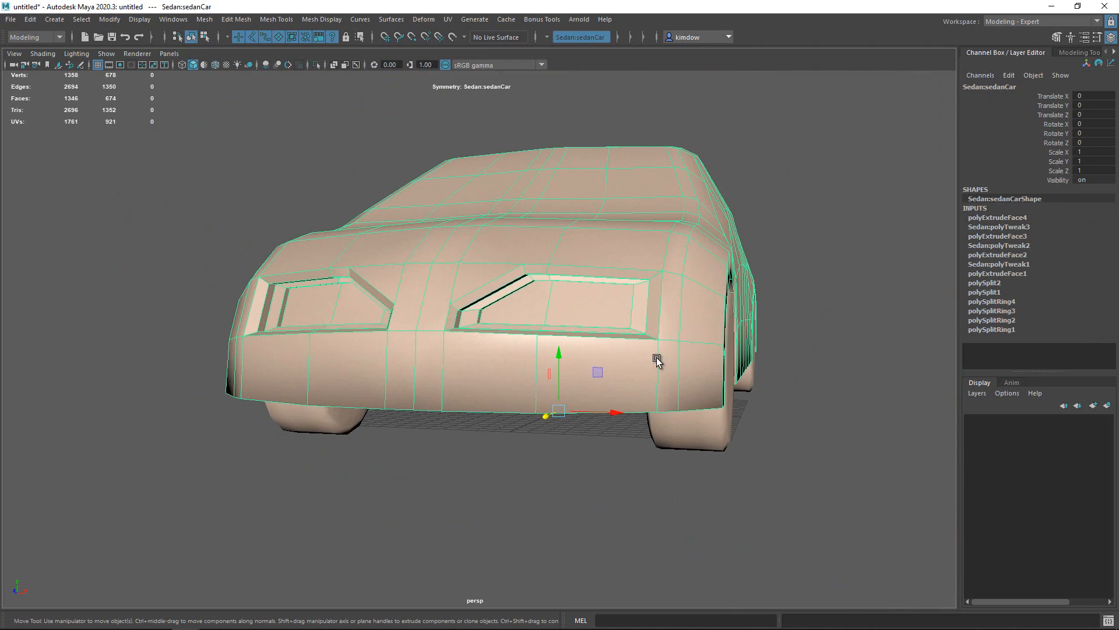
{"action": "left_click_drag", "start_coordinate": [558, 330], "coordinate": [526, 334], "text": "alt"}
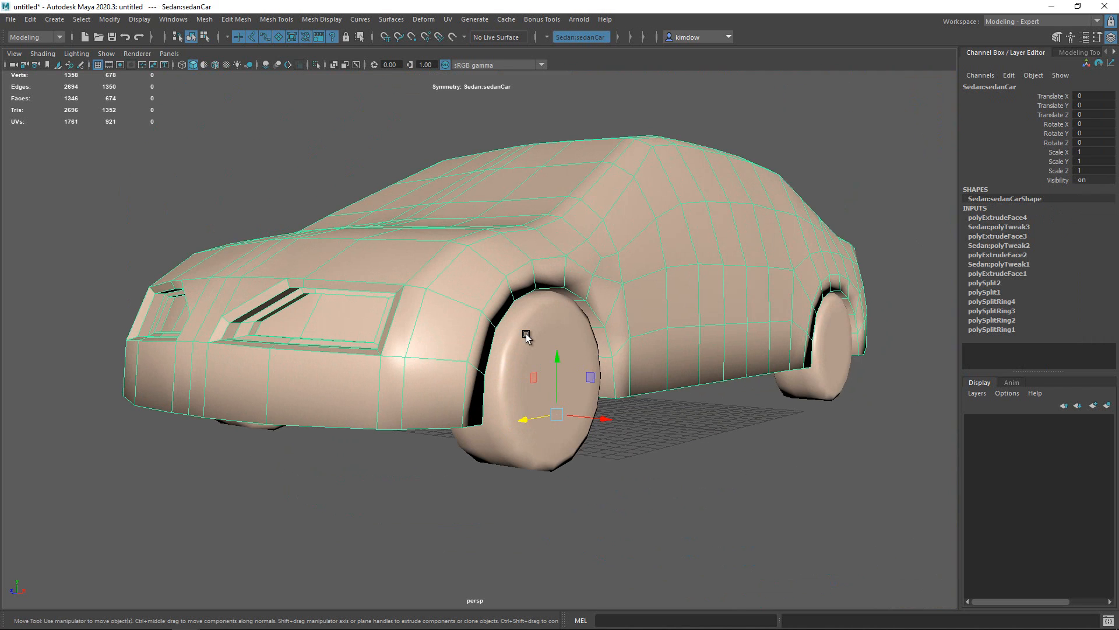
{"action": "left_click_drag", "start_coordinate": [526, 333], "coordinate": [497, 334], "text": "alt"}
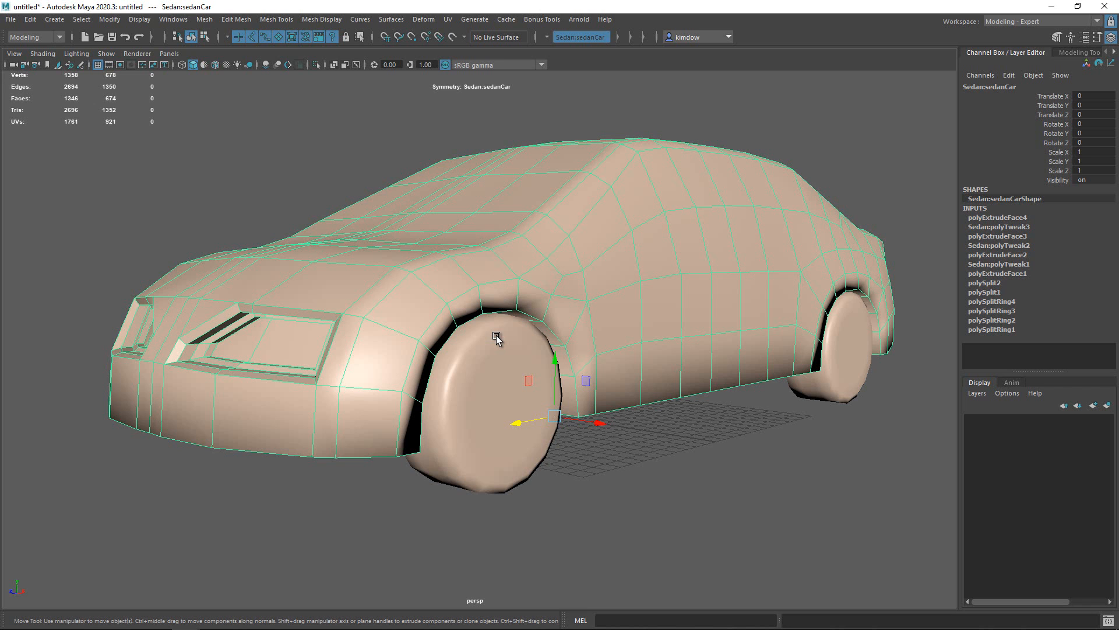
{"action": "left_click_drag", "start_coordinate": [495, 338], "coordinate": [510, 309], "text": "alt"}
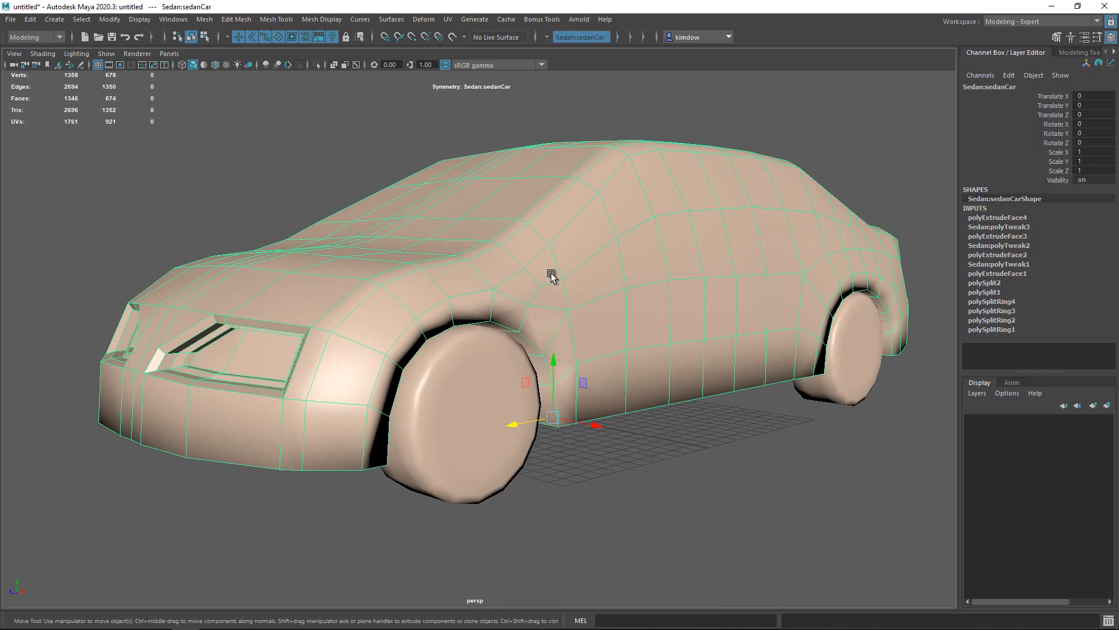
{"action": "left_click_drag", "start_coordinate": [618, 312], "coordinate": [571, 305], "text": "alt"}
{"action": "key", "text": "3"}
{"action": "key", "text": "2"}
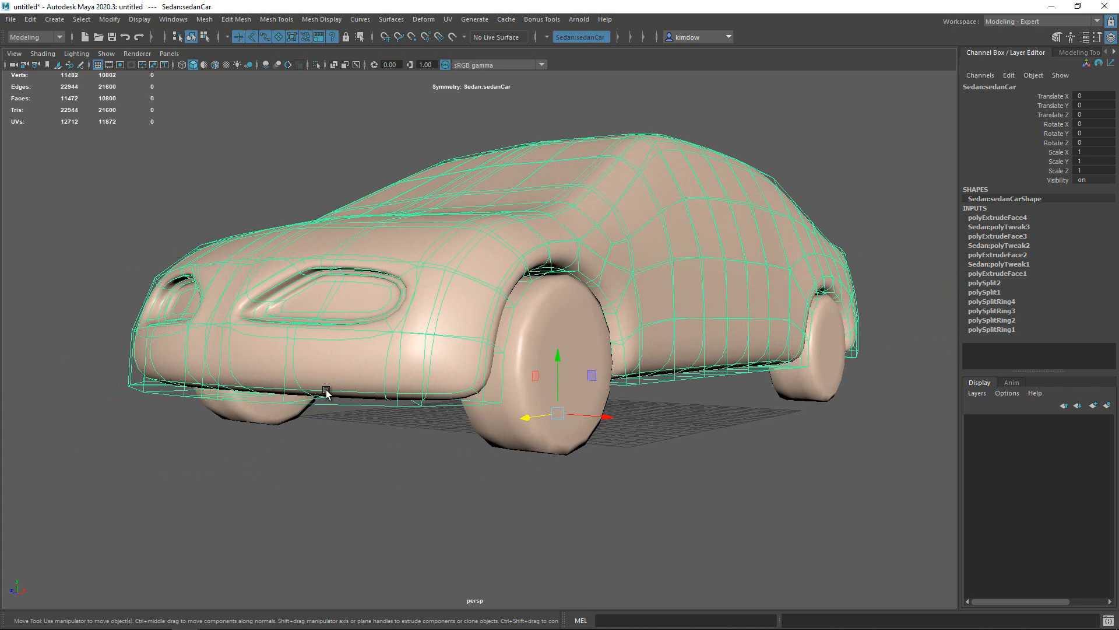
Compare the car body's original and smoothed display around the headlights and front wheel arch.
{"action": "mouse_move", "coordinate": [420, 344]}
{"action": "left_mouse_down", "text": "alt"}
{"action": "mouse_move", "coordinate": [517, 350]}
{"action": "mouse_move", "coordinate": [416, 349]}
{"action": "left_mouse_up", "text": "alt"}
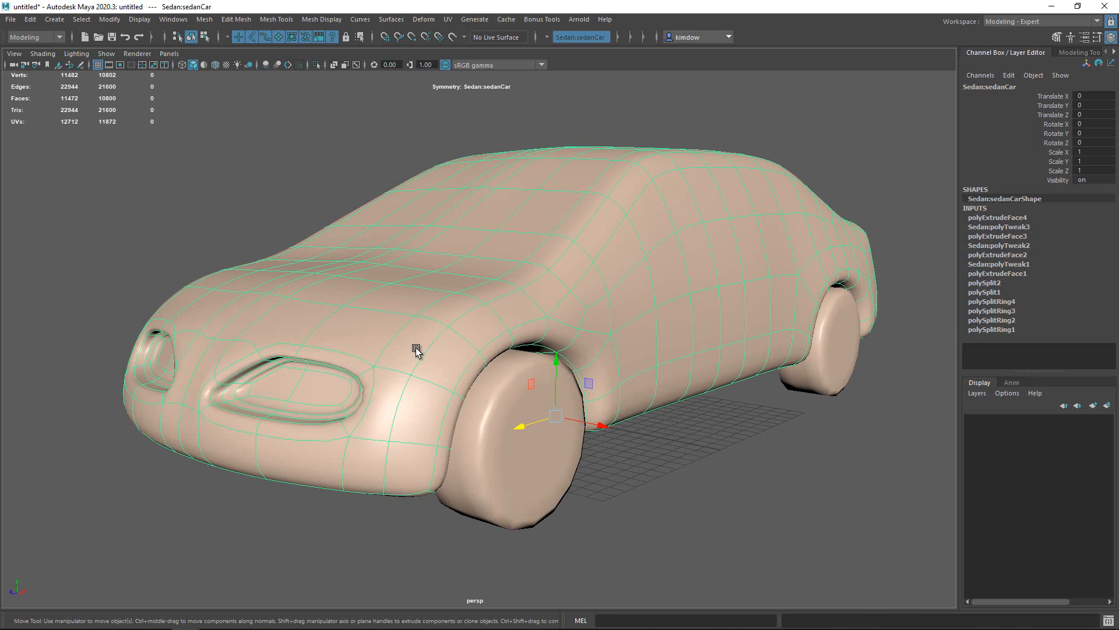
{"action": "right_click_drag", "start_coordinate": [416, 349], "coordinate": [435, 365], "text": "alt"}
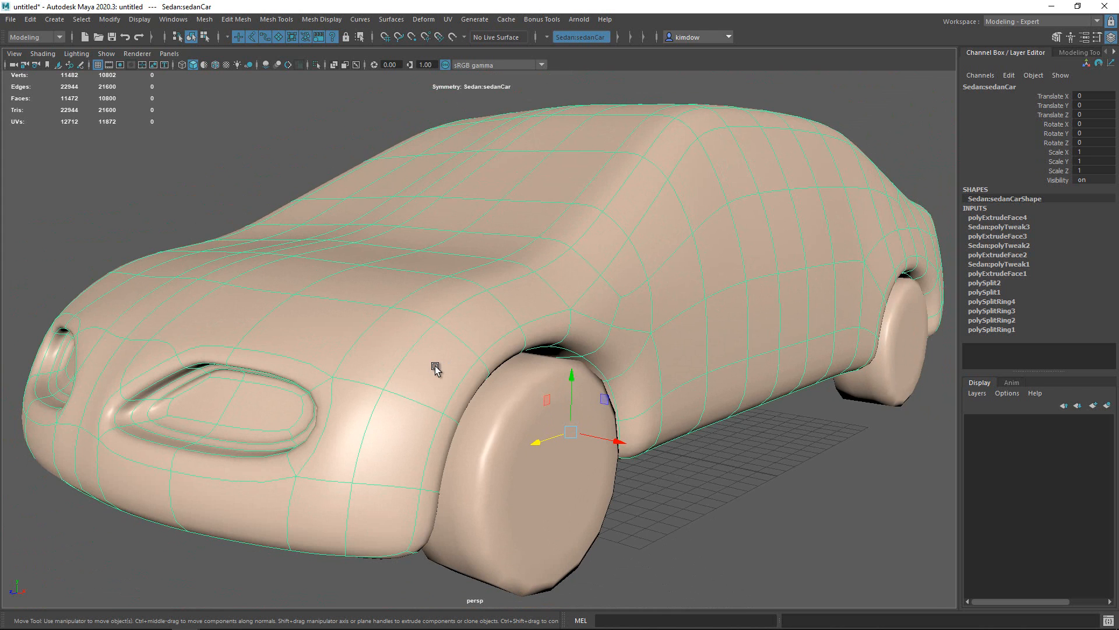
{"action": "key", "text": "1"}
{"action": "key", "text": "3"}
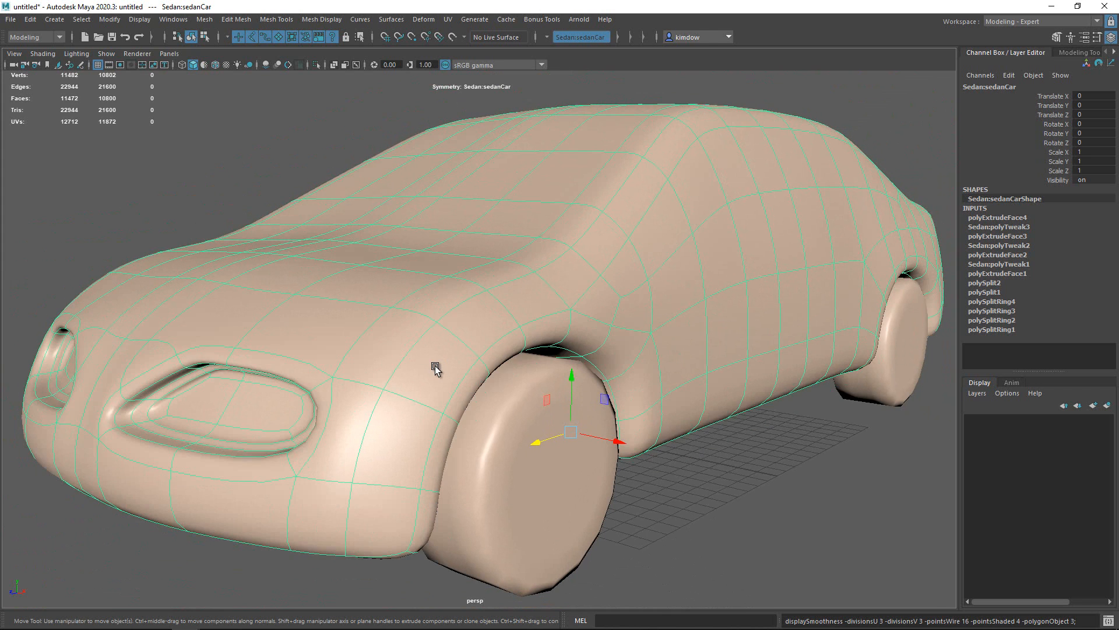
{"action": "key", "text": "1"}
{"action": "key", "text": "3"}
{"action": "scroll", "coordinate": [610, 263], "scroll_direction": "down", "scroll_amount": 2}
Insert mirrored edge loops around the front wheel arch and beside the headlight, and return the body to object mode.
{"action": "key", "text": "space"}
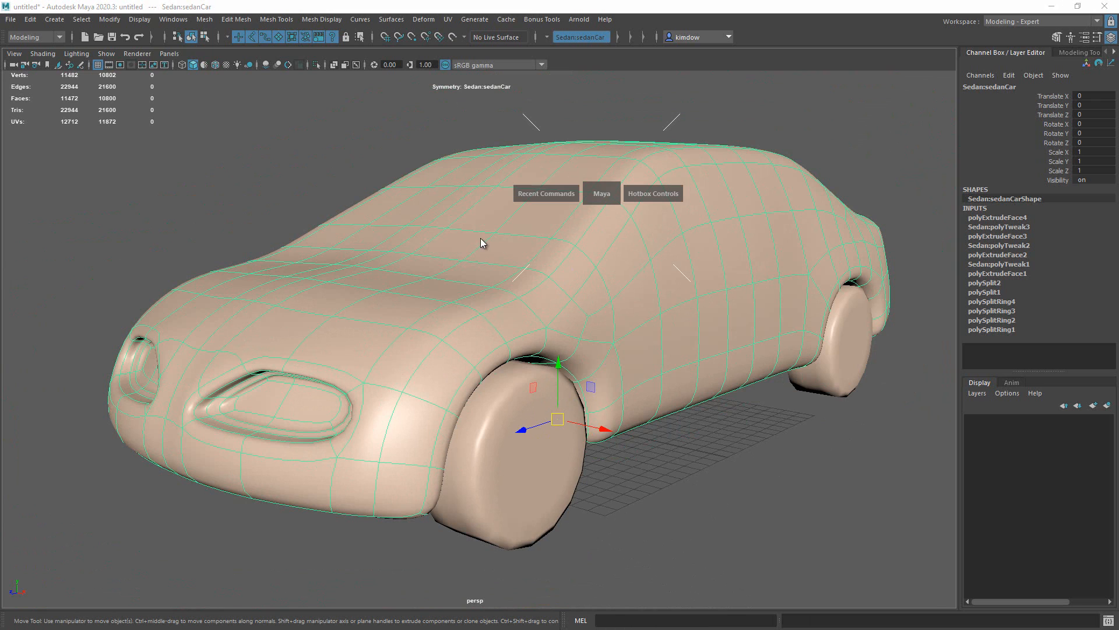
{"action": "right_click_drag", "start_coordinate": [481, 244], "coordinate": [519, 225]}
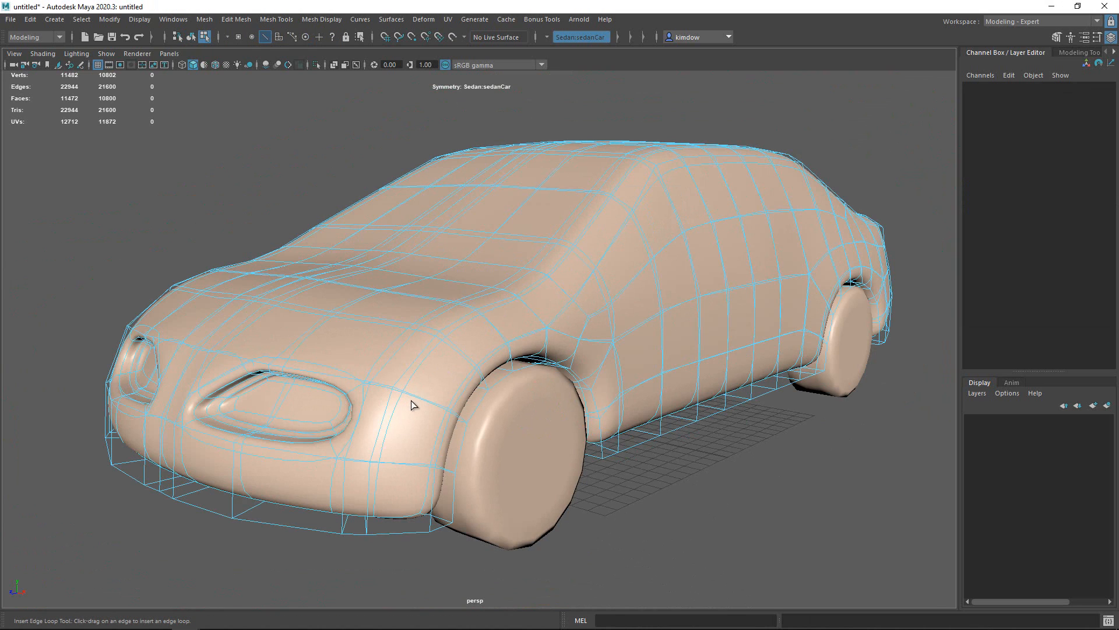
{"action": "scroll", "coordinate": [420, 397], "scroll_direction": "up", "scroll_amount": 8}
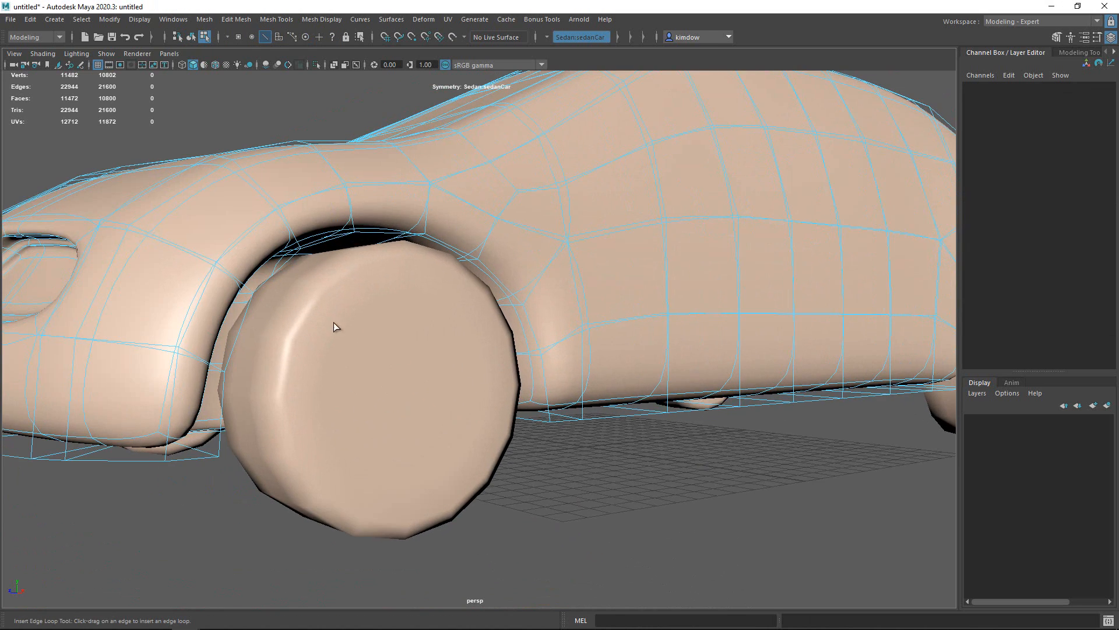
{"action": "left_click_drag", "start_coordinate": [198, 255], "coordinate": [234, 316]}
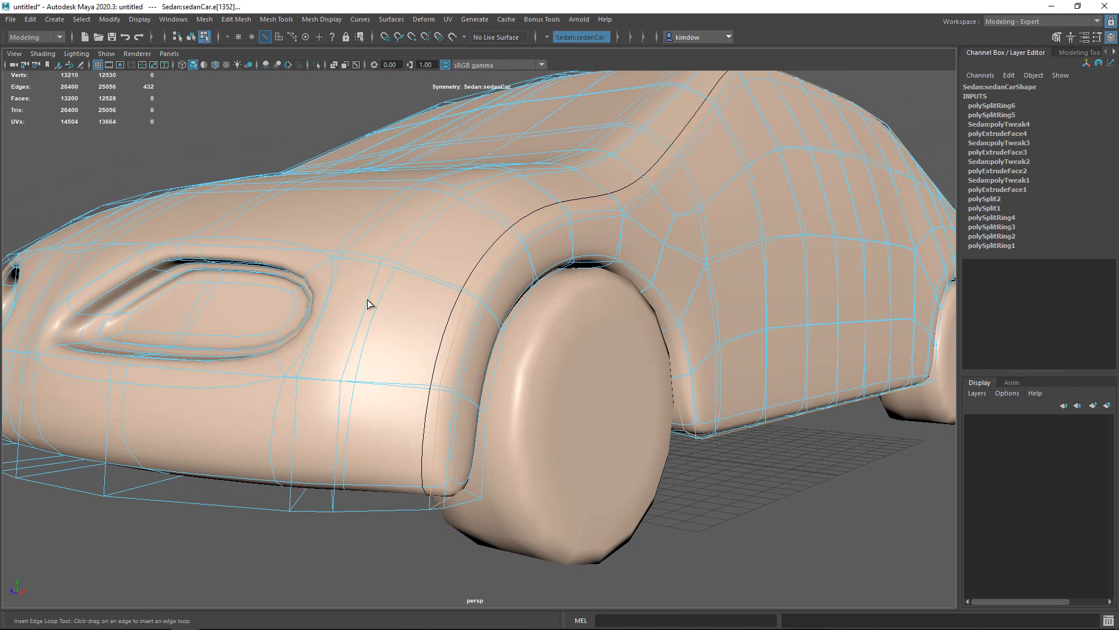
{"action": "left_click_drag", "start_coordinate": [368, 303], "coordinate": [381, 266]}
{"action": "key", "text": "w"}
{"action": "right_click_drag", "start_coordinate": [439, 212], "coordinate": [495, 193]}
{"action": "right_click_drag", "start_coordinate": [741, 281], "coordinate": [607, 282], "text": "alt"}
{"action": "left_click_drag", "start_coordinate": [701, 328], "coordinate": [700, 352], "text": "alt"}
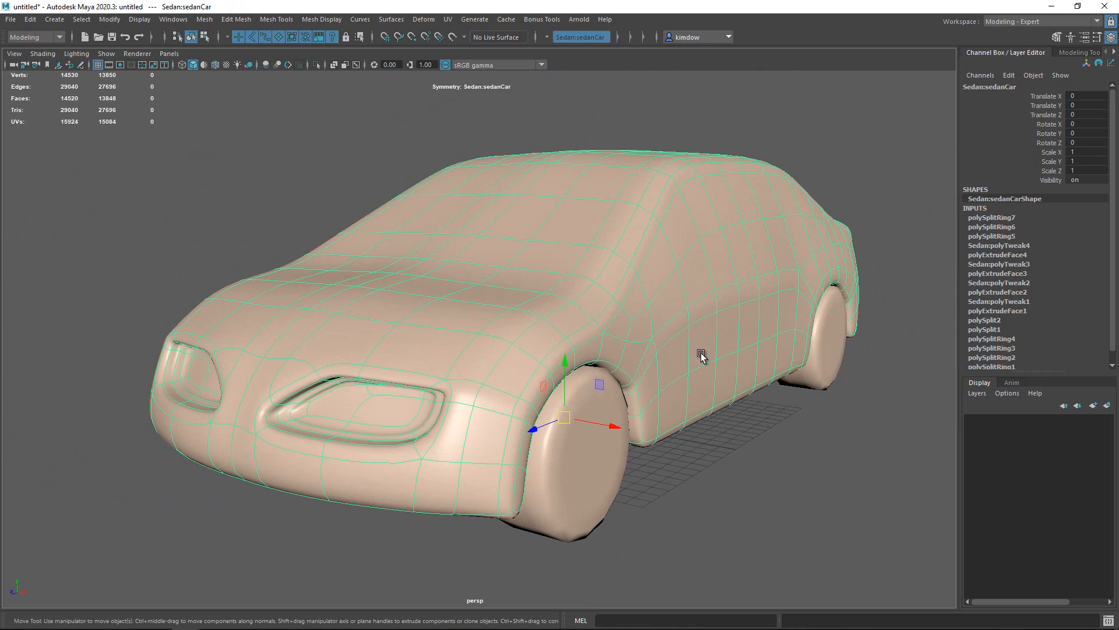
Reselect the car body, turn off its smooth preview, and view it in wireframe before restoring shaded display.
{"action": "left_click", "coordinate": [763, 495]}
{"action": "left_click", "coordinate": [685, 389]}
{"action": "key", "text": "1"}
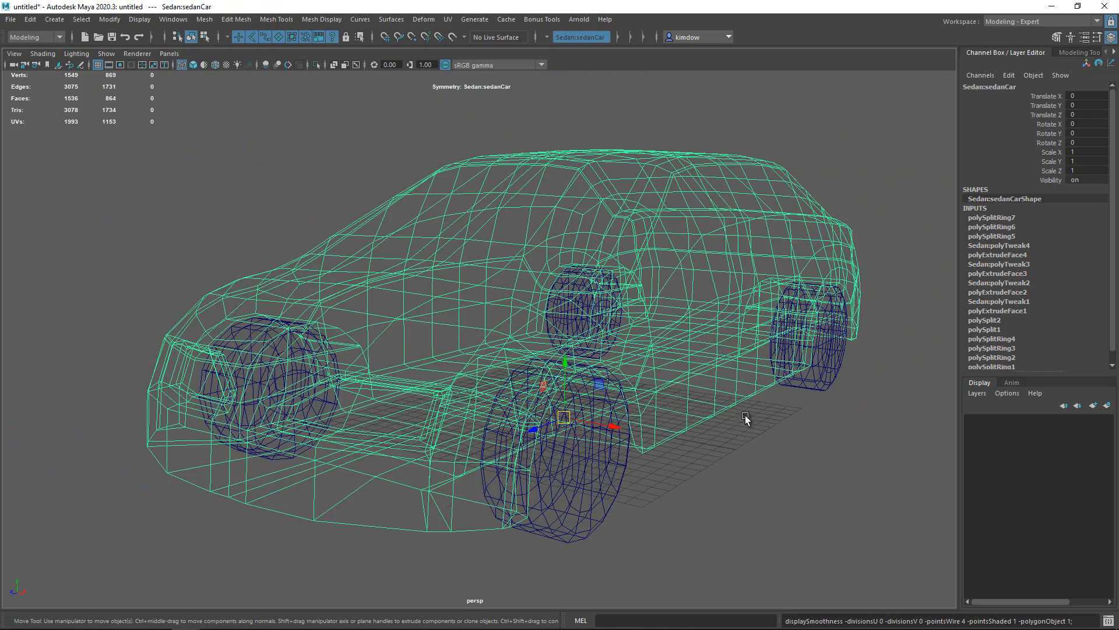
{"action": "right_click_drag", "start_coordinate": [742, 417], "coordinate": [640, 405], "text": "alt"}
{"action": "left_click_drag", "start_coordinate": [640, 405], "coordinate": [587, 412], "text": "alt"}
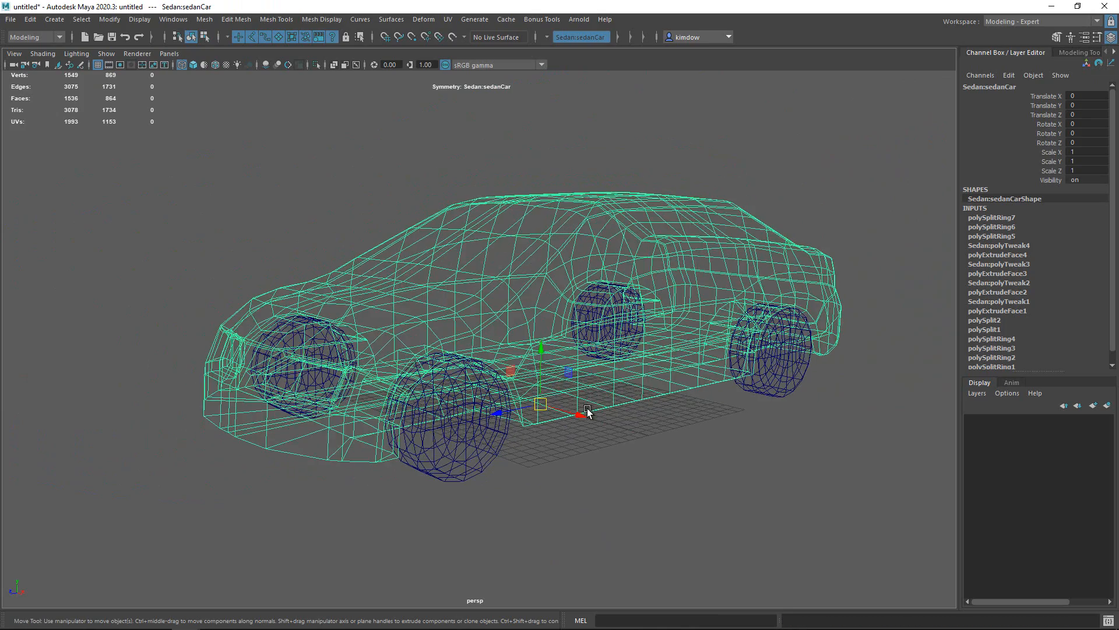
{"action": "key", "text": "5"}
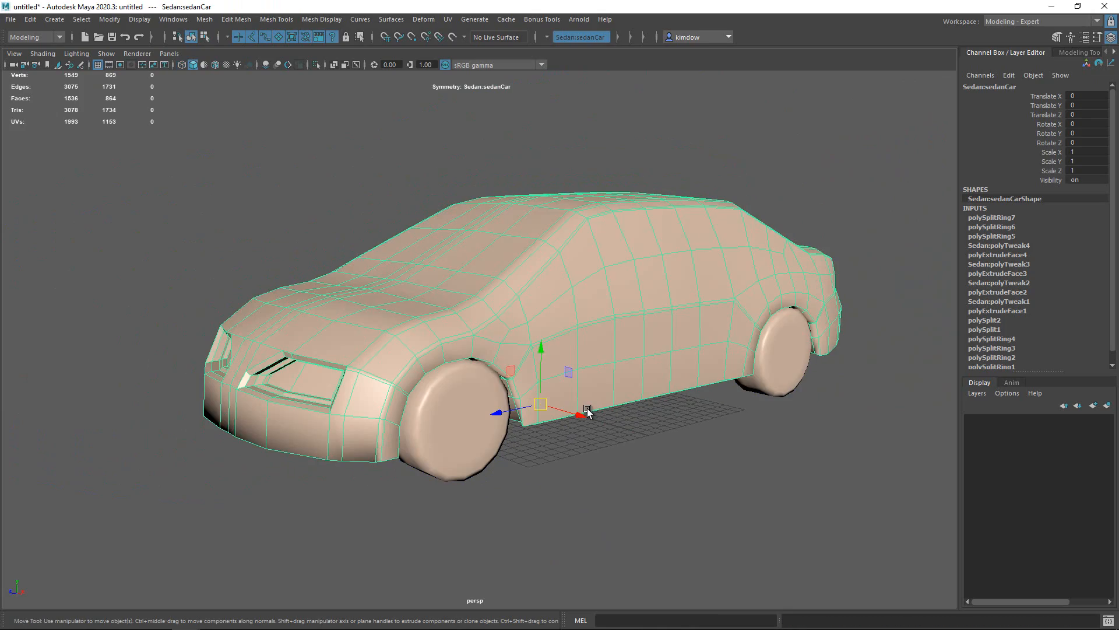
Compare the wireframe, shaded and scene-lighting display modes on the car, ending in shaded display.
{"action": "key", "text": "4"}
{"action": "key", "text": "5"}
{"action": "key", "text": "7"}
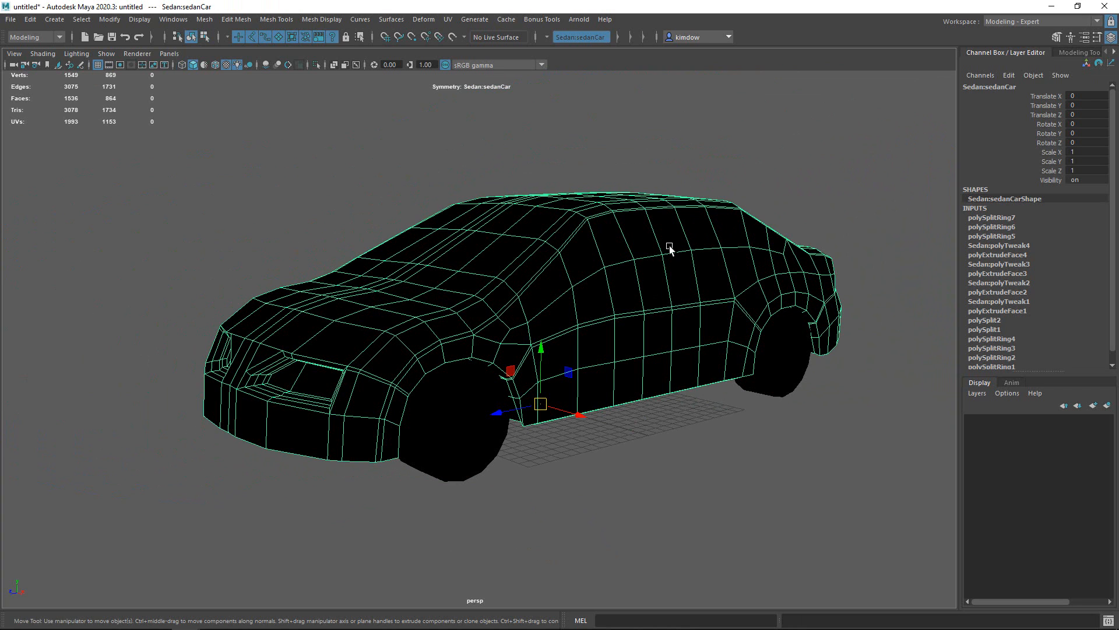
{"action": "key", "text": "7"}
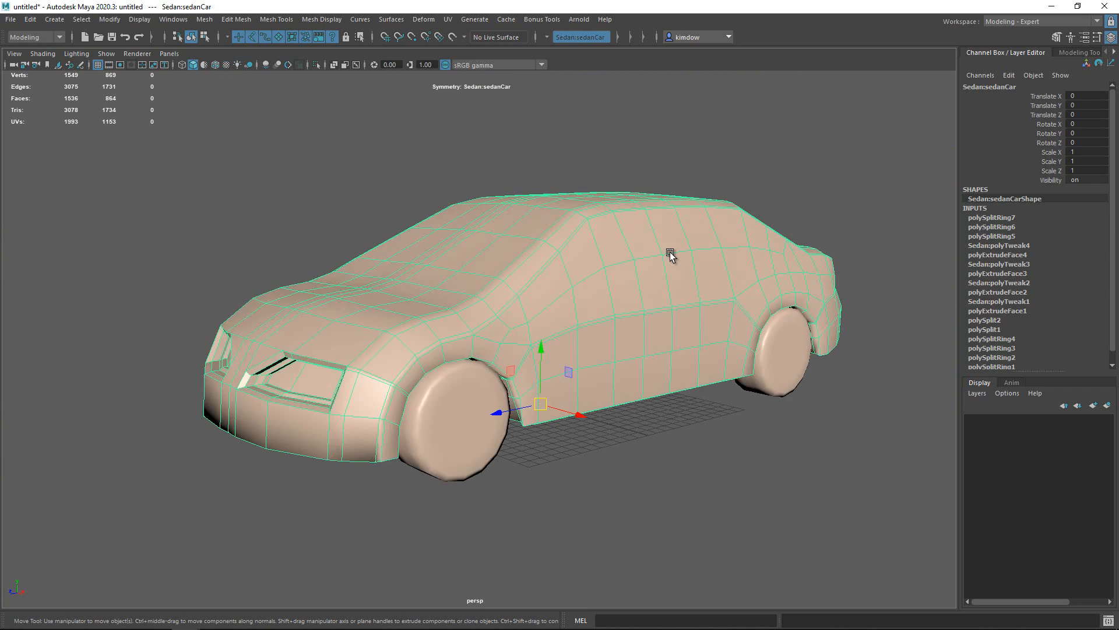
{"action": "key", "text": "4"}
{"action": "key", "text": "5"}
Review the car body's list of construction inputs and delete its history.
{"action": "left_click_drag", "start_coordinate": [689, 317], "coordinate": [608, 337], "text": "alt"}
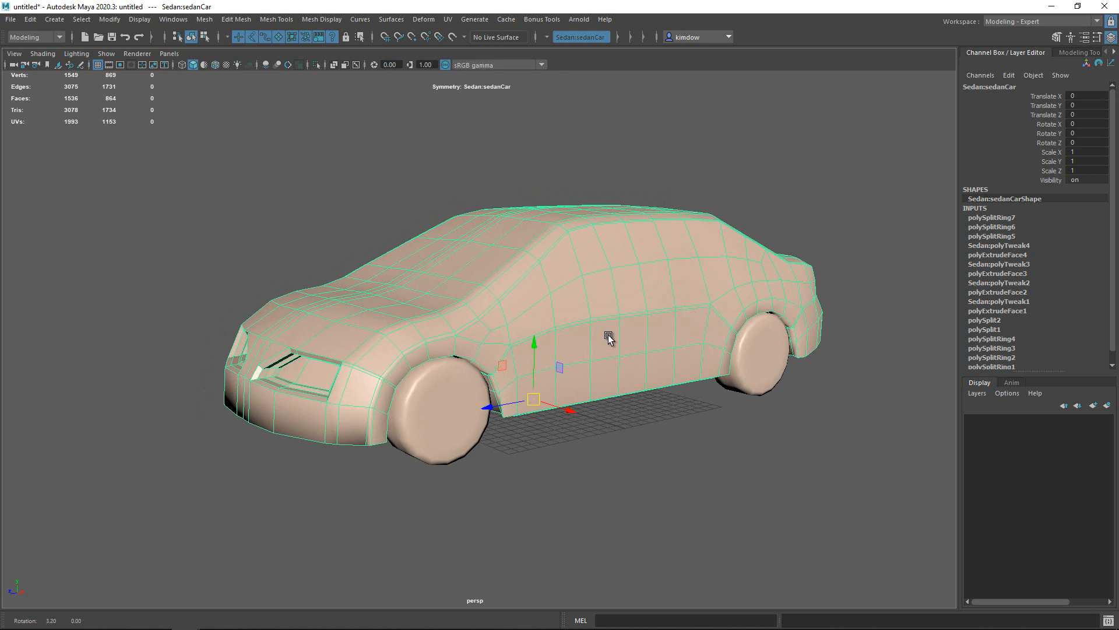
{"action": "right_click_drag", "start_coordinate": [576, 329], "coordinate": [655, 338], "text": "alt"}
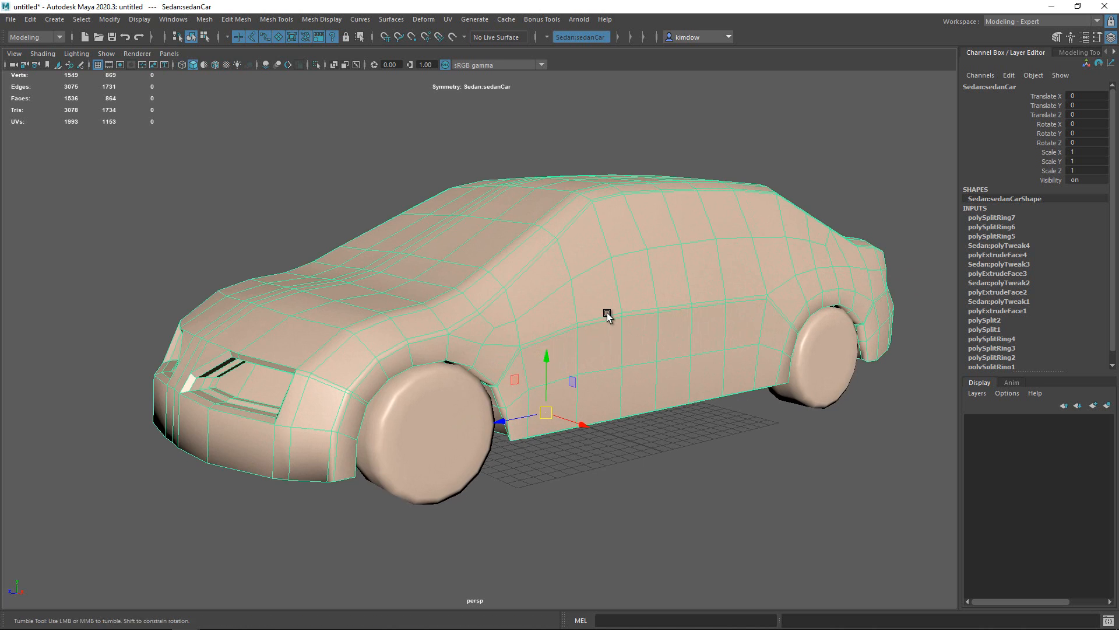
{"action": "left_click_drag", "start_coordinate": [606, 313], "coordinate": [547, 241], "text": "alt"}
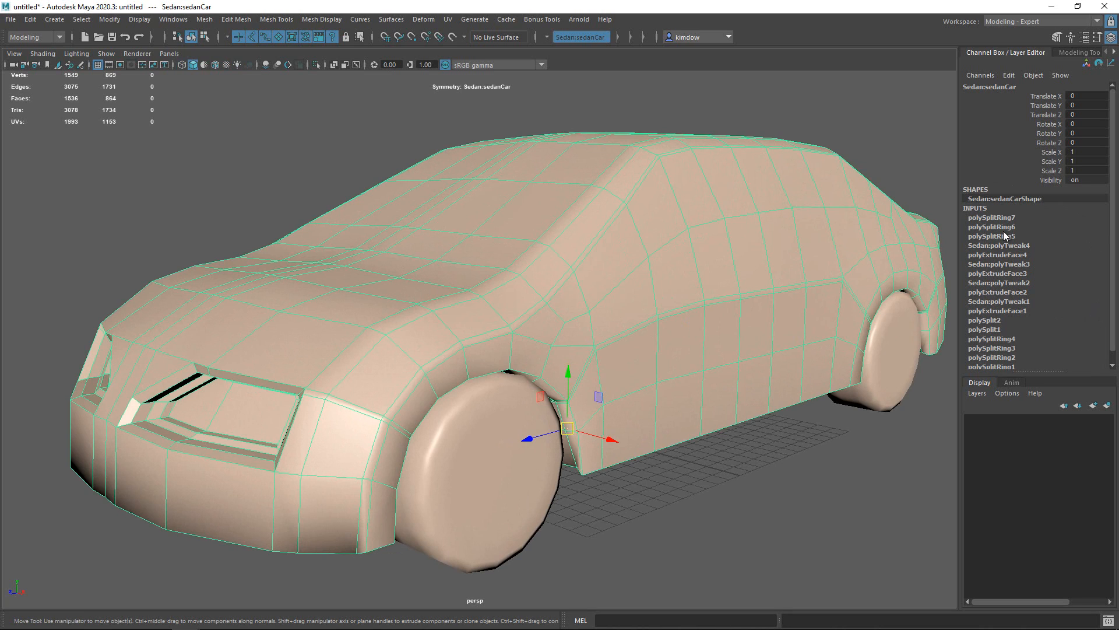
{"action": "scroll", "coordinate": [1006, 238], "scroll_direction": "down", "scroll_amount": 1}
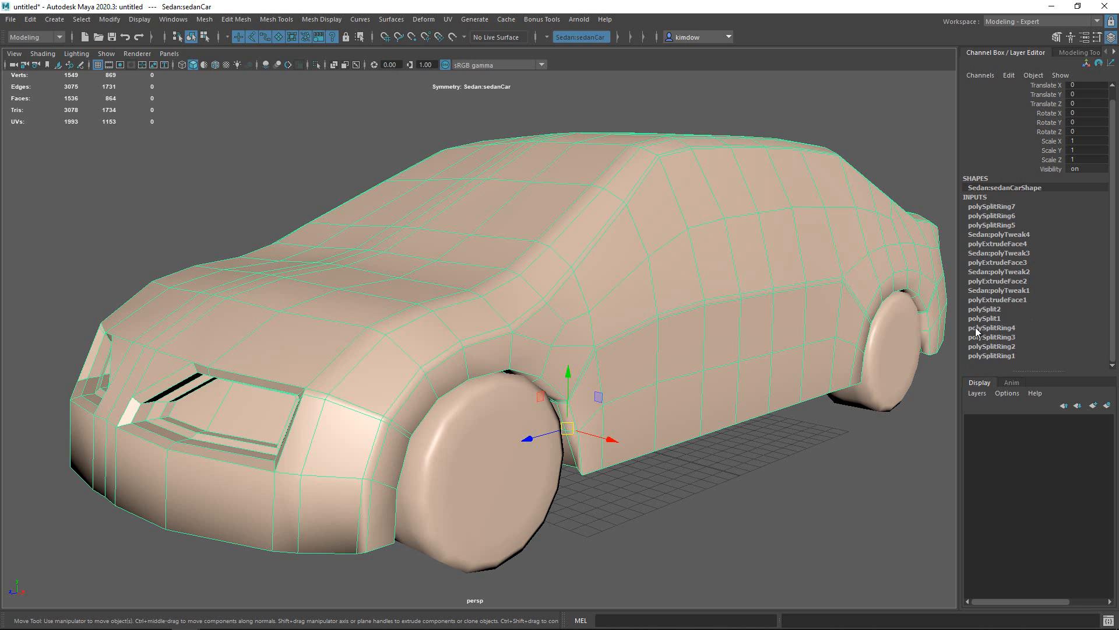
{"action": "scroll", "coordinate": [758, 339], "scroll_direction": "down", "scroll_amount": 3}
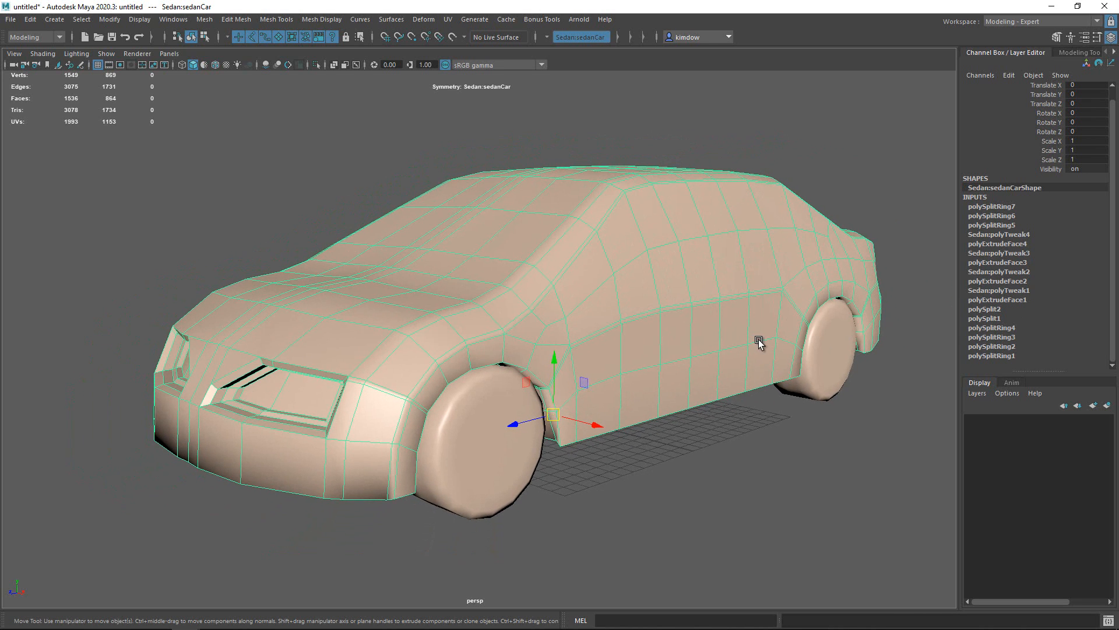
{"action": "left_click", "coordinate": [33, 19]}
{"action": "mouse_move", "coordinate": [124, 168]}
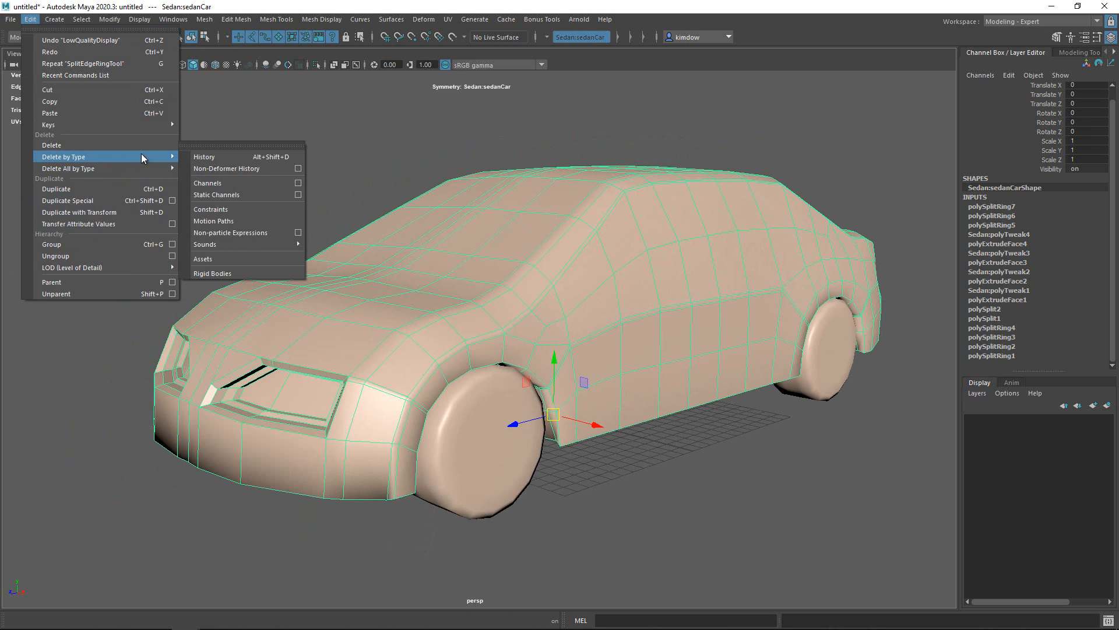
{"action": "left_click", "coordinate": [223, 155]}
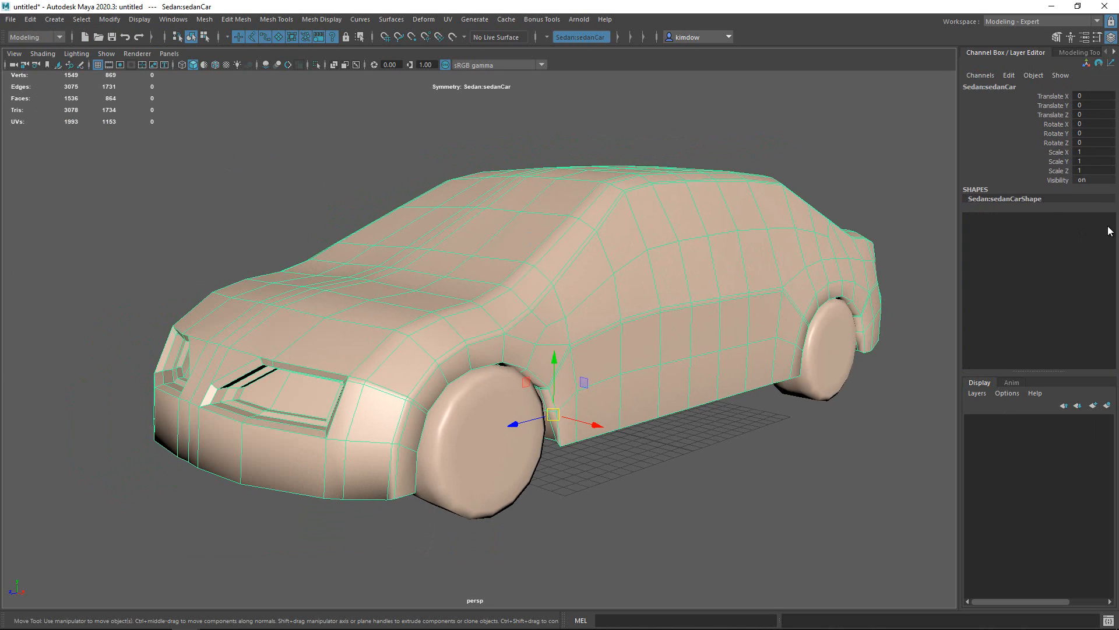
Select the whole car group, move it to Translate X 10.07 and rotate it to -10.986, 2.219, 6.171.
{"action": "left_click_drag", "start_coordinate": [734, 439], "coordinate": [732, 476], "text": "alt"}
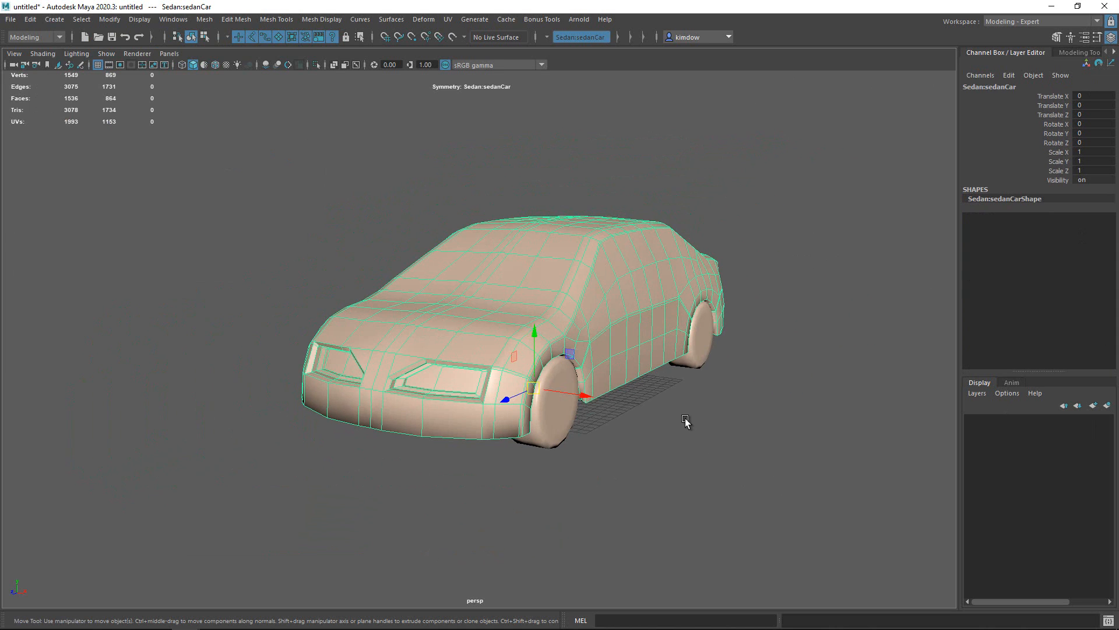
{"action": "key", "text": "Up"}
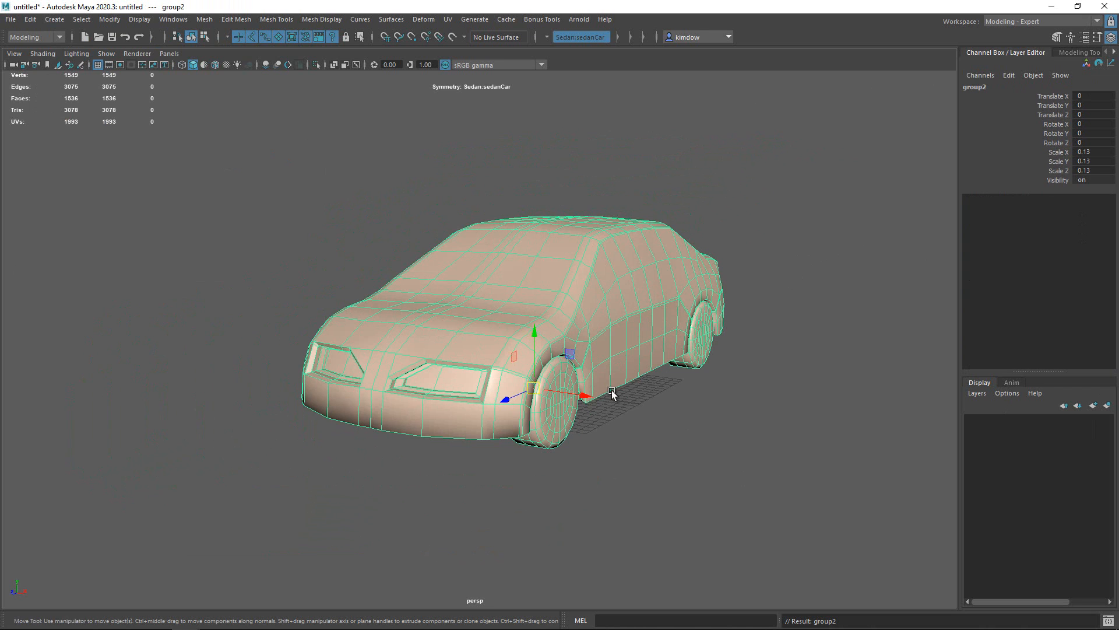
{"action": "left_click_drag", "start_coordinate": [583, 394], "coordinate": [674, 411]}
{"action": "left_click_drag", "start_coordinate": [633, 379], "coordinate": [713, 376], "text": "alt"}
{"action": "key", "text": "e"}
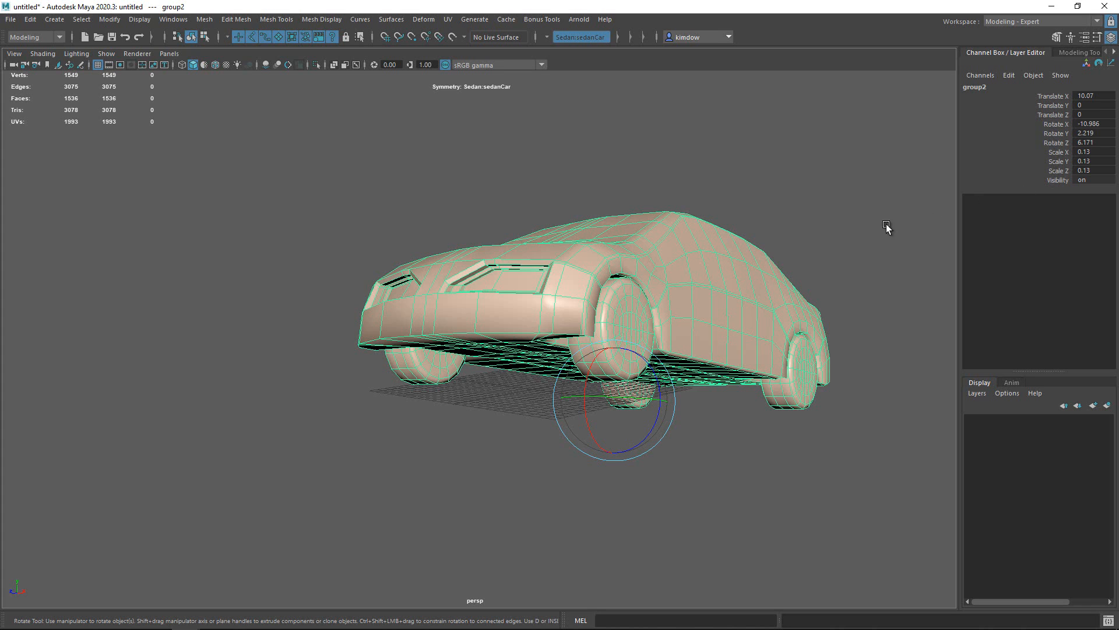
{"action": "left_click_drag", "start_coordinate": [887, 227], "coordinate": [782, 242], "text": "alt"}
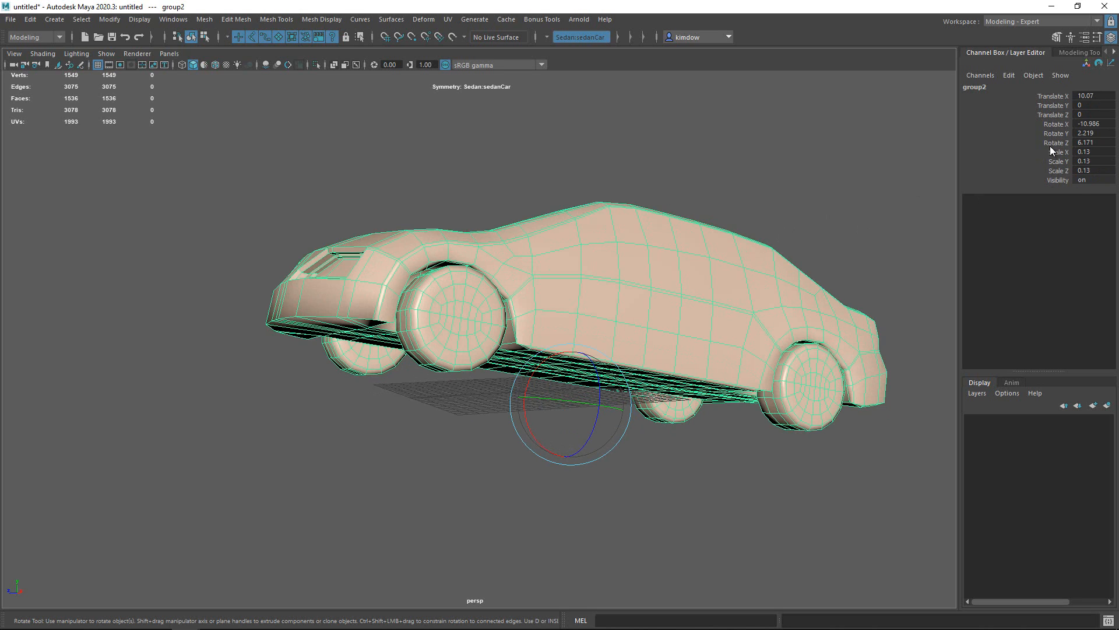
Freeze the car group's translation, rotation and scale, and check the car from several angles.
{"action": "left_click_drag", "start_coordinate": [1054, 151], "coordinate": [1053, 171]}
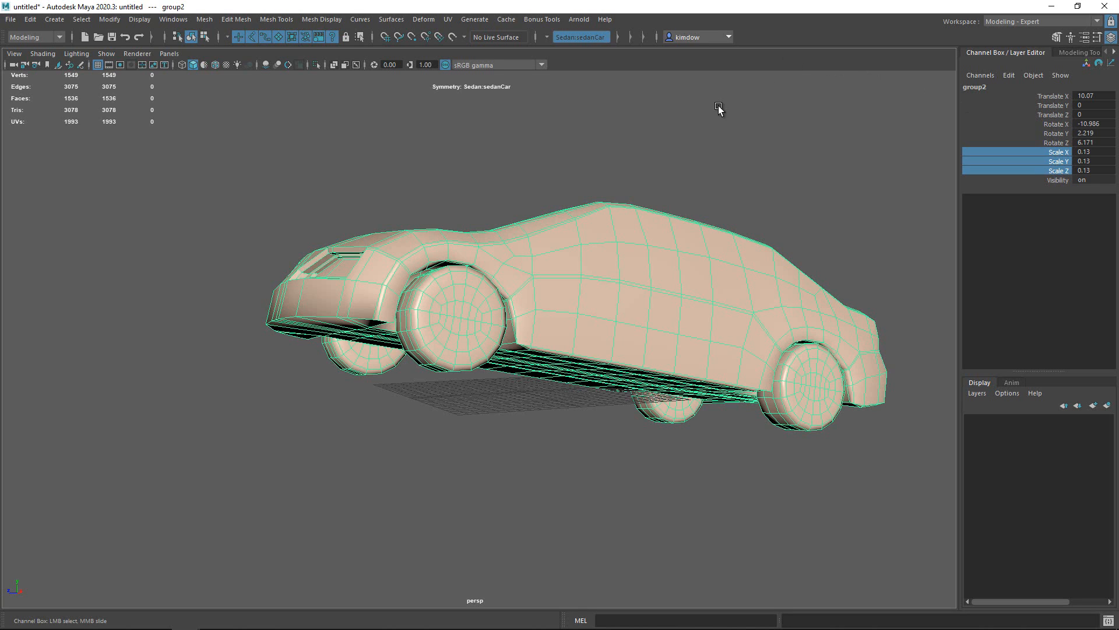
{"action": "left_click", "coordinate": [109, 19]}
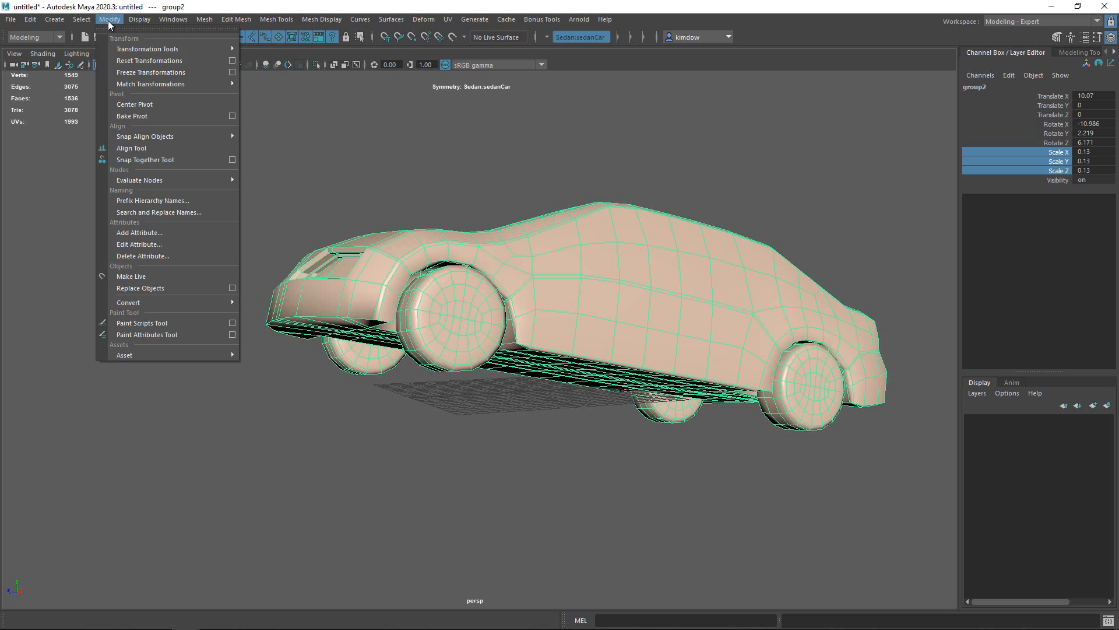
{"action": "left_click", "coordinate": [125, 71]}
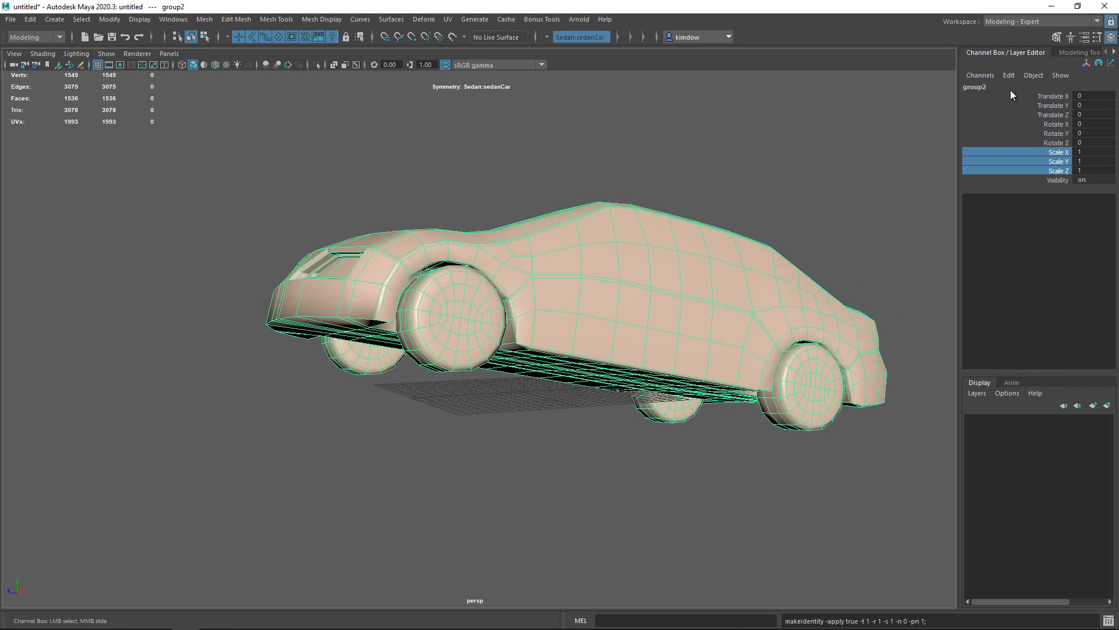
{"action": "left_click_drag", "start_coordinate": [582, 281], "coordinate": [752, 271], "text": "alt"}
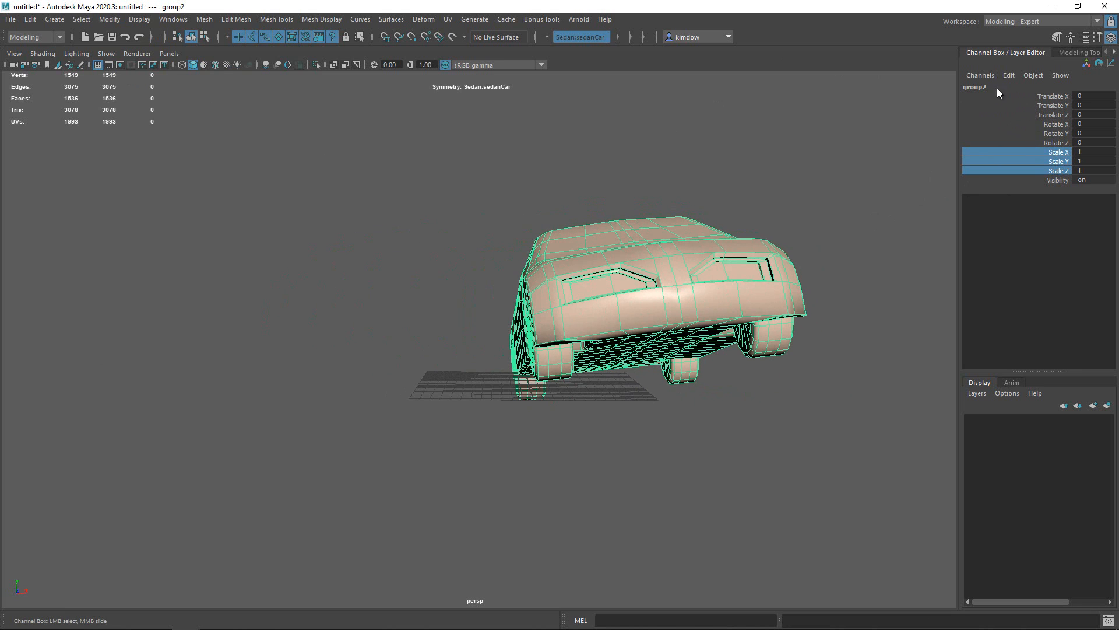
{"action": "left_click_drag", "start_coordinate": [887, 207], "coordinate": [787, 222], "text": "alt"}
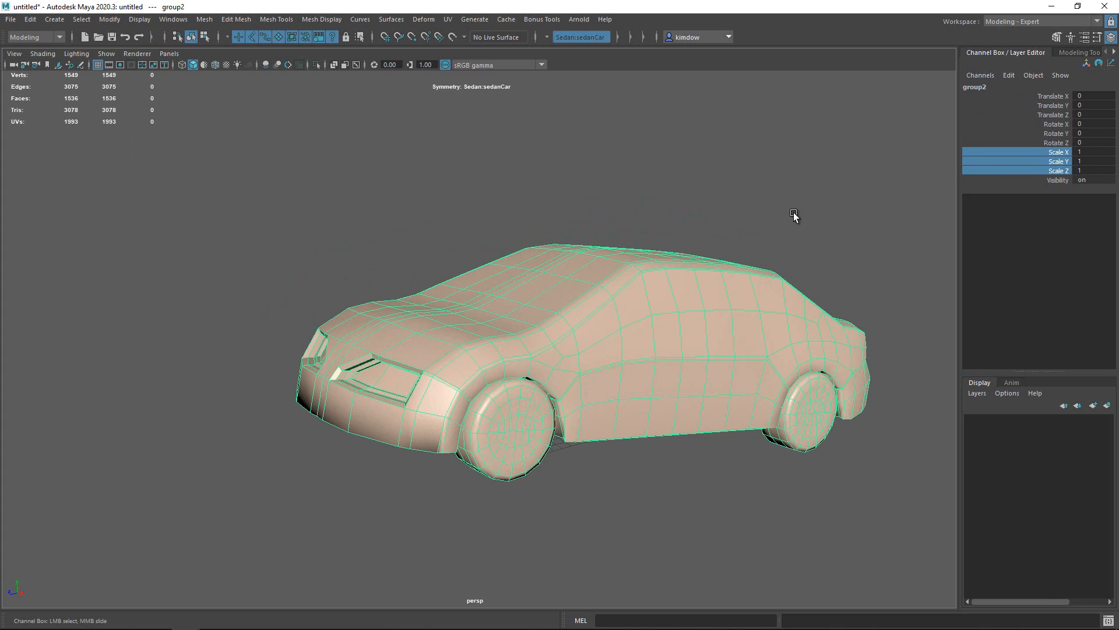
Open the scene 01-Modeling_UV.mb without saving the car scene.
{"action": "left_click", "coordinate": [824, 265]}
{"action": "key", "text": "ctrl+o"}
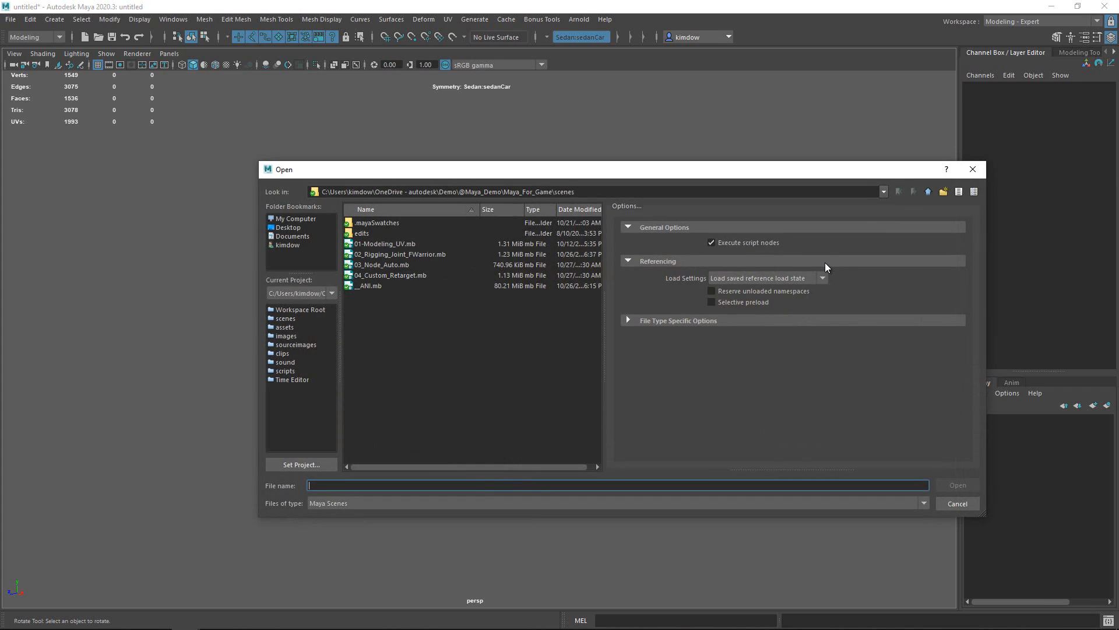
{"action": "double_click", "coordinate": [366, 243]}
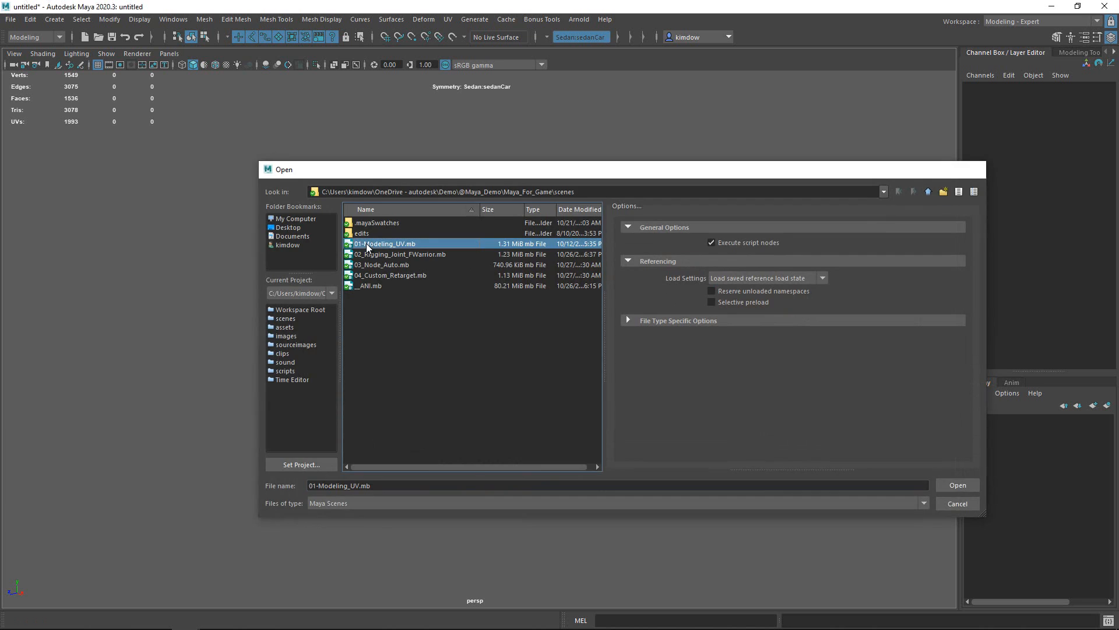
{"action": "left_click", "coordinate": [544, 326]}
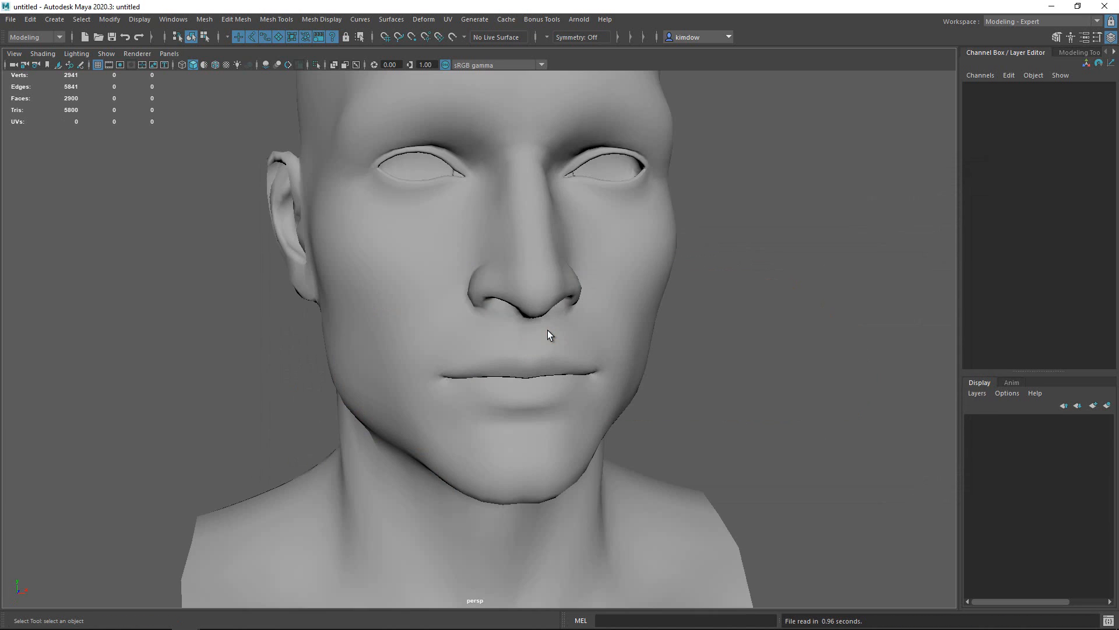
Select the head mesh and frame the whole bust in the perspective view.
{"action": "left_click_drag", "start_coordinate": [664, 384], "coordinate": [597, 379], "text": "alt"}
{"action": "right_click_drag", "start_coordinate": [597, 379], "coordinate": [531, 312], "text": "alt"}
{"action": "left_click", "coordinate": [531, 311]}
{"action": "left_click_drag", "start_coordinate": [530, 312], "coordinate": [551, 358], "text": "alt"}
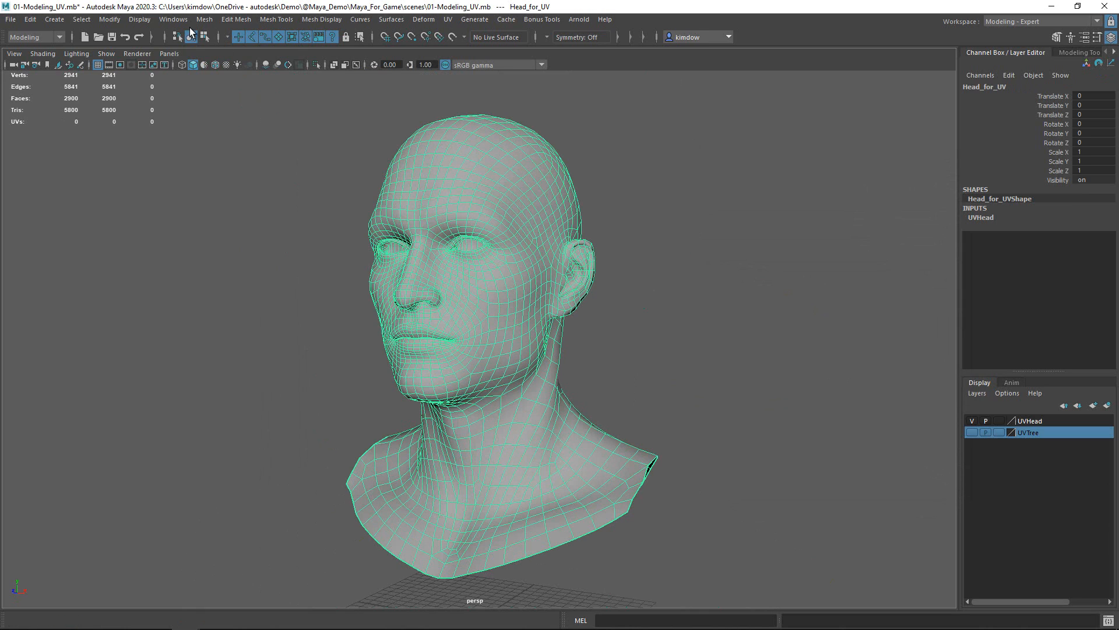
{"action": "left_click", "coordinate": [173, 19]}
{"action": "mouse_move", "coordinate": [188, 63]}
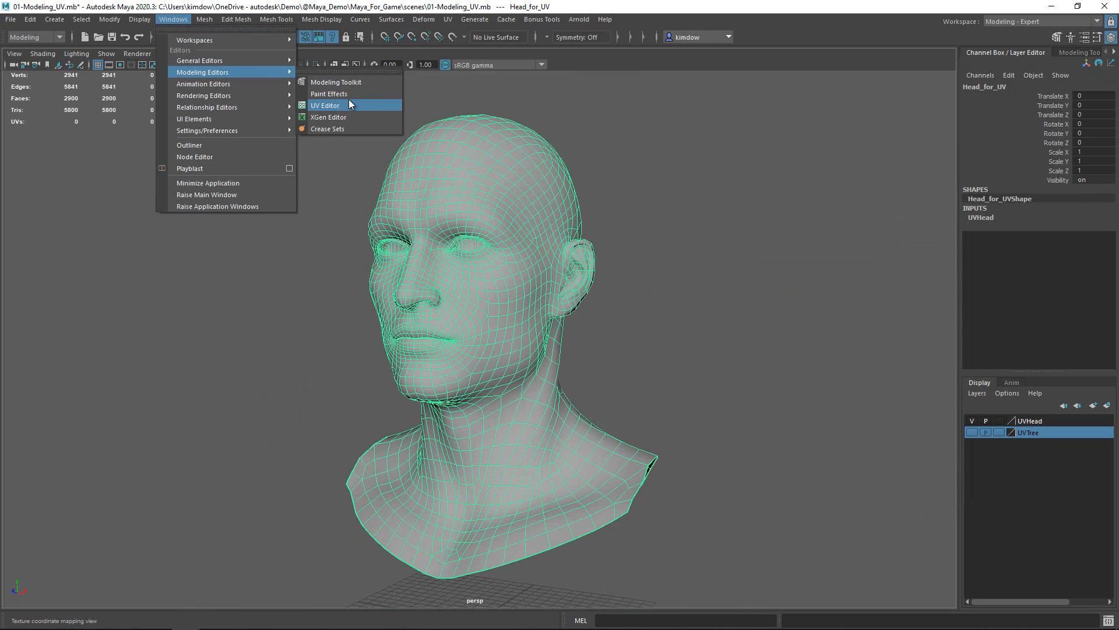
{"action": "left_click", "coordinate": [921, 57]}
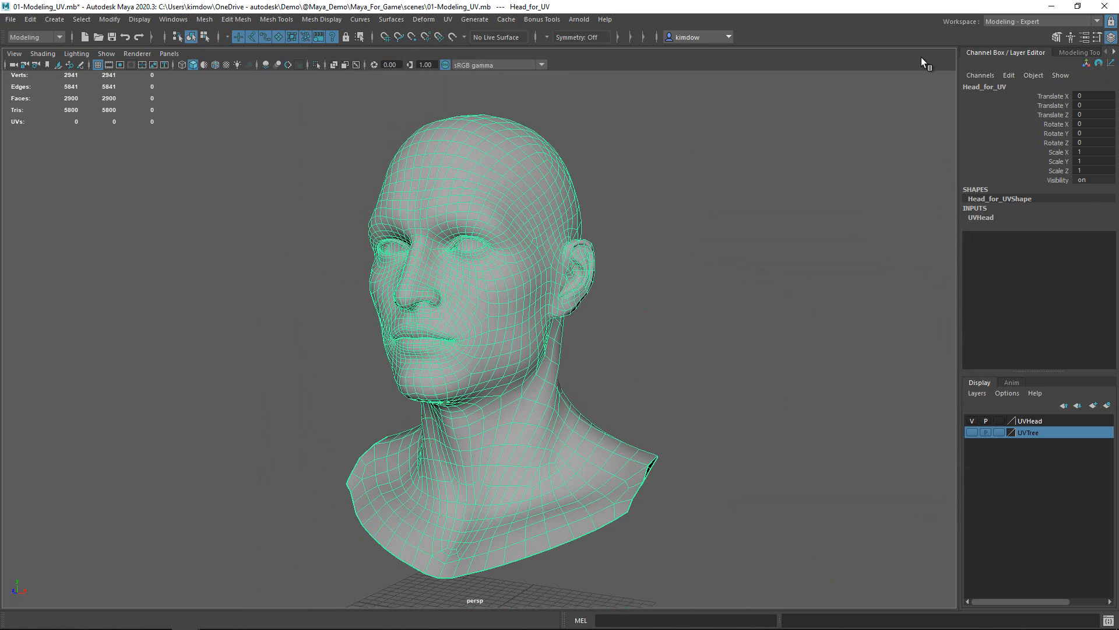
Switch to the Demo UV Editing workspace, enlarge the view of the head and show the UV Toolkit.
{"action": "left_click", "coordinate": [1002, 23]}
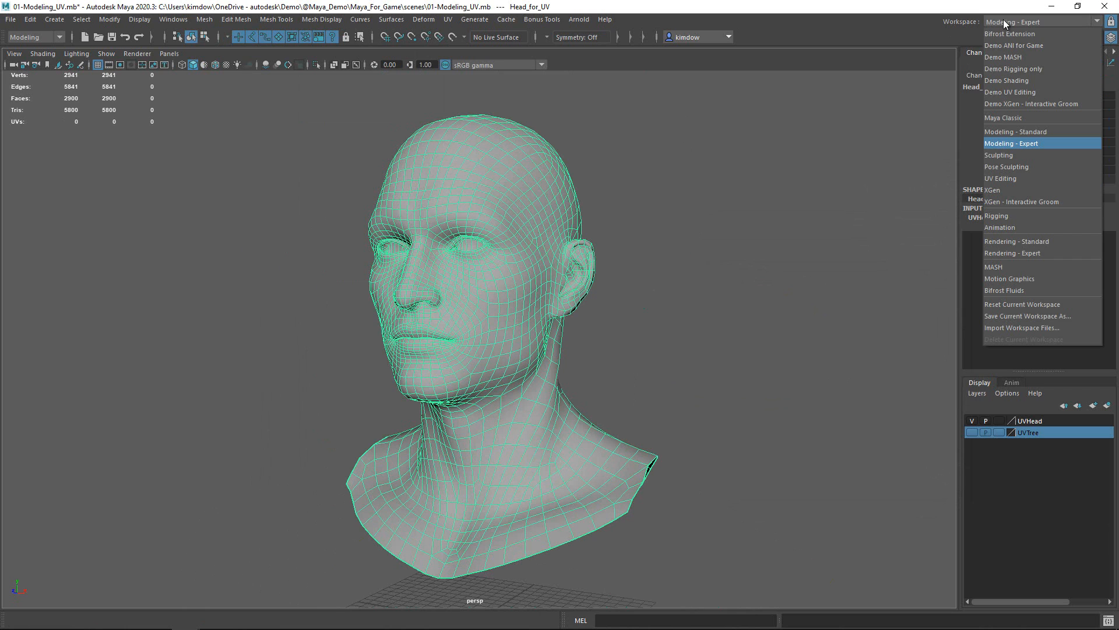
{"action": "left_click", "coordinate": [1024, 92]}
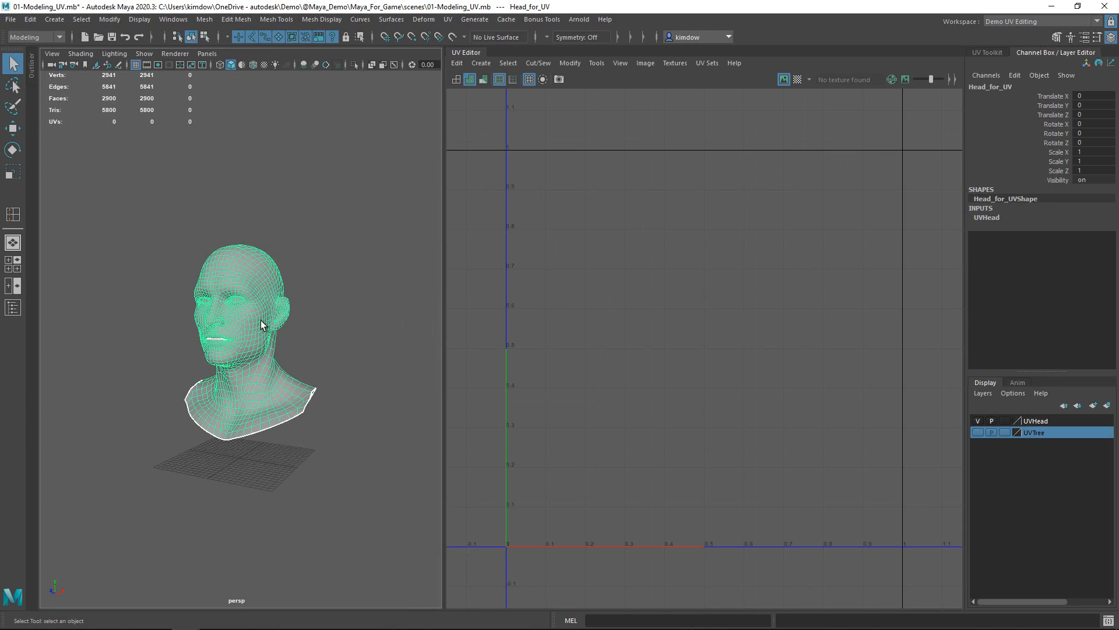
{"action": "right_click_drag", "start_coordinate": [263, 324], "coordinate": [421, 320], "text": "alt"}
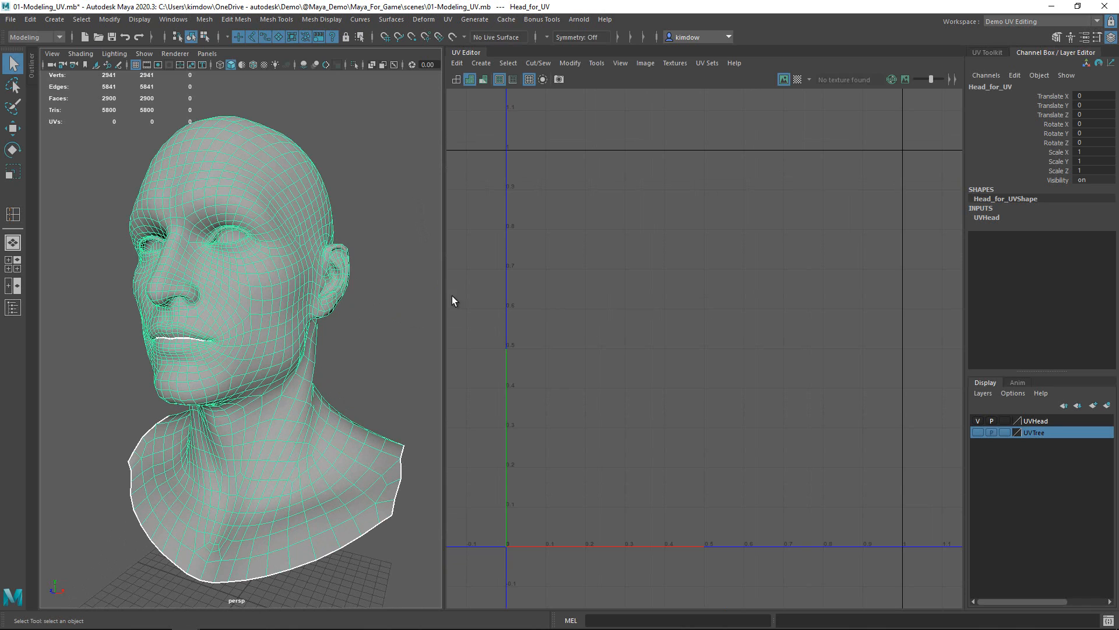
{"action": "left_click", "coordinate": [987, 52]}
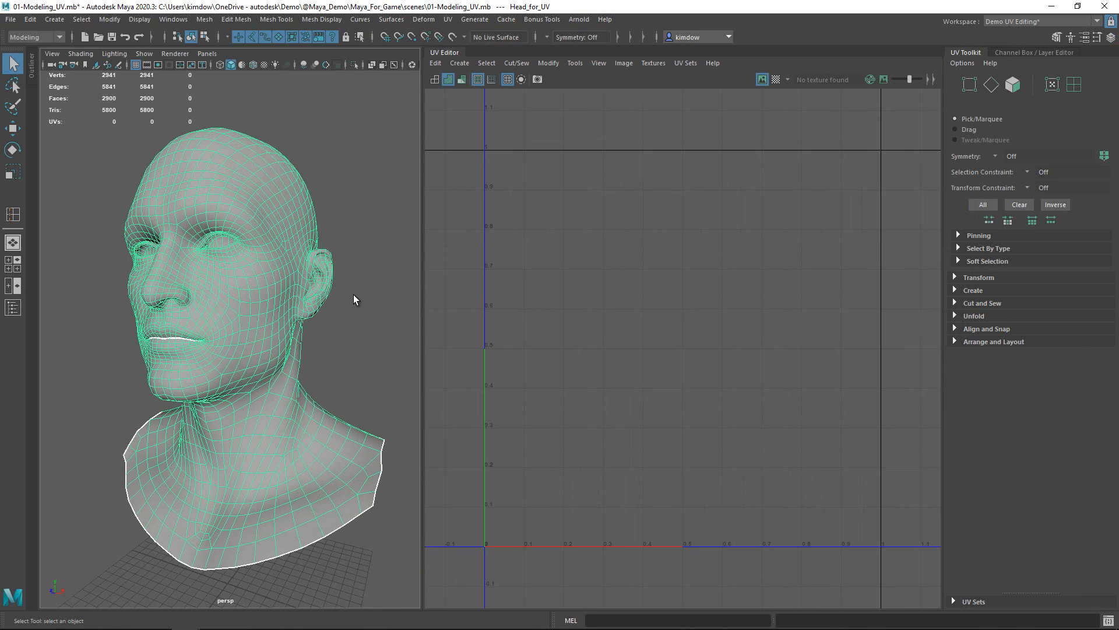
Try moving a selection on the head mesh and undo the move.
{"action": "left_click", "coordinate": [252, 292]}
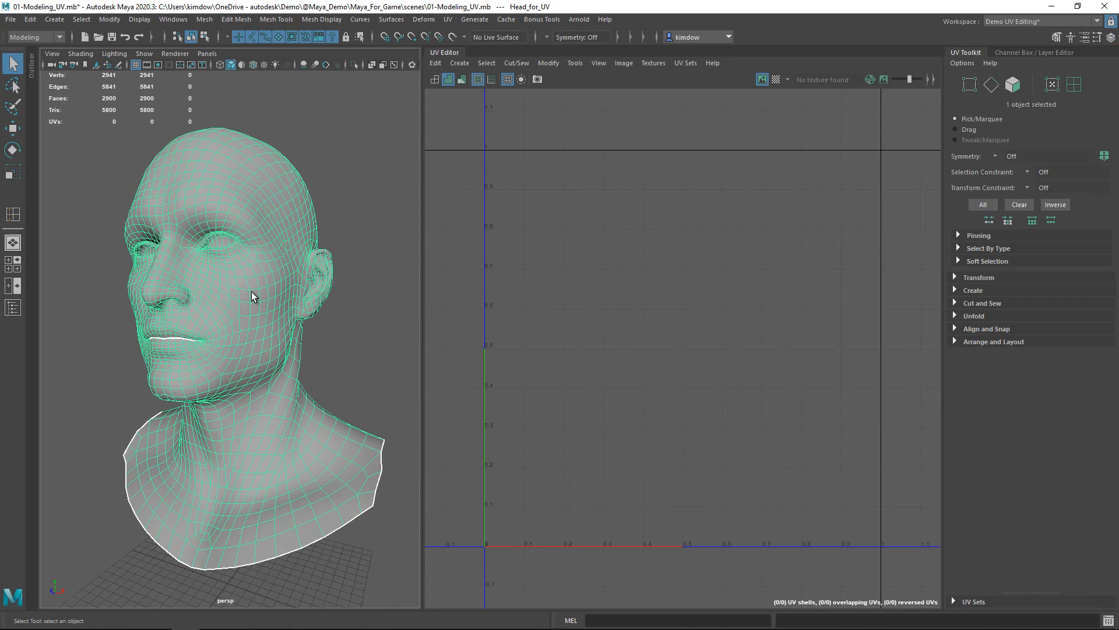
{"action": "right_click", "coordinate": [252, 294]}
{"action": "right_click_drag", "start_coordinate": [252, 294], "coordinate": [198, 292]}
{"action": "left_click_drag", "start_coordinate": [213, 141], "coordinate": [243, 208]}
{"action": "key", "text": "w"}
{"action": "right_click_drag", "start_coordinate": [243, 208], "coordinate": [295, 187]}
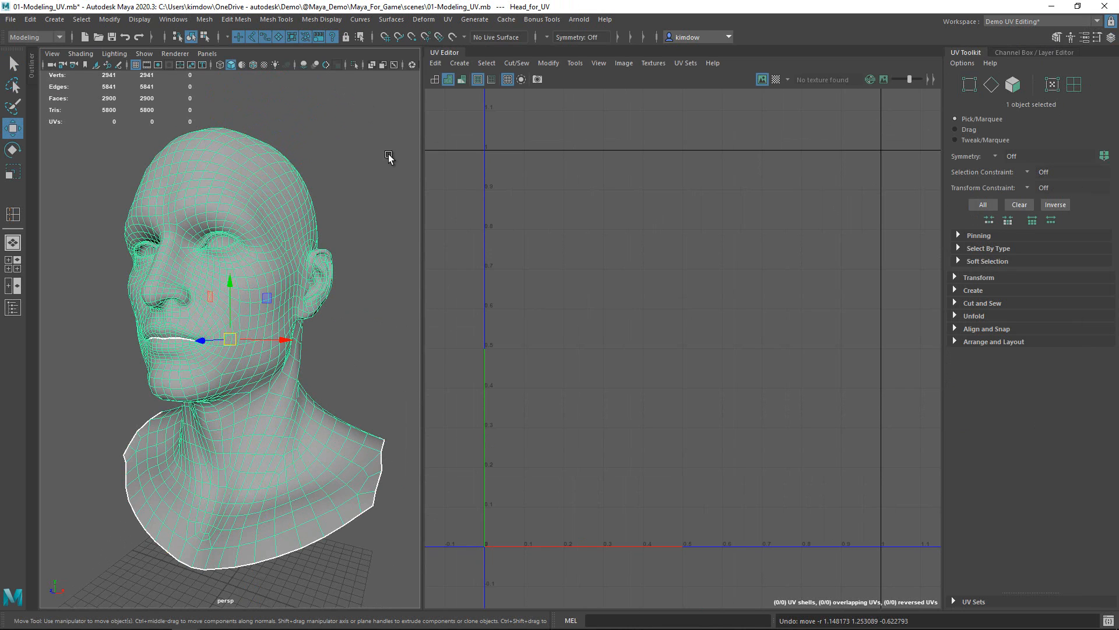
Review the UV Editor's commands for creating, cutting and sewing UVs, its textures and its brush tools.
{"action": "scroll", "coordinate": [302, 246], "scroll_direction": "up", "scroll_amount": 5}
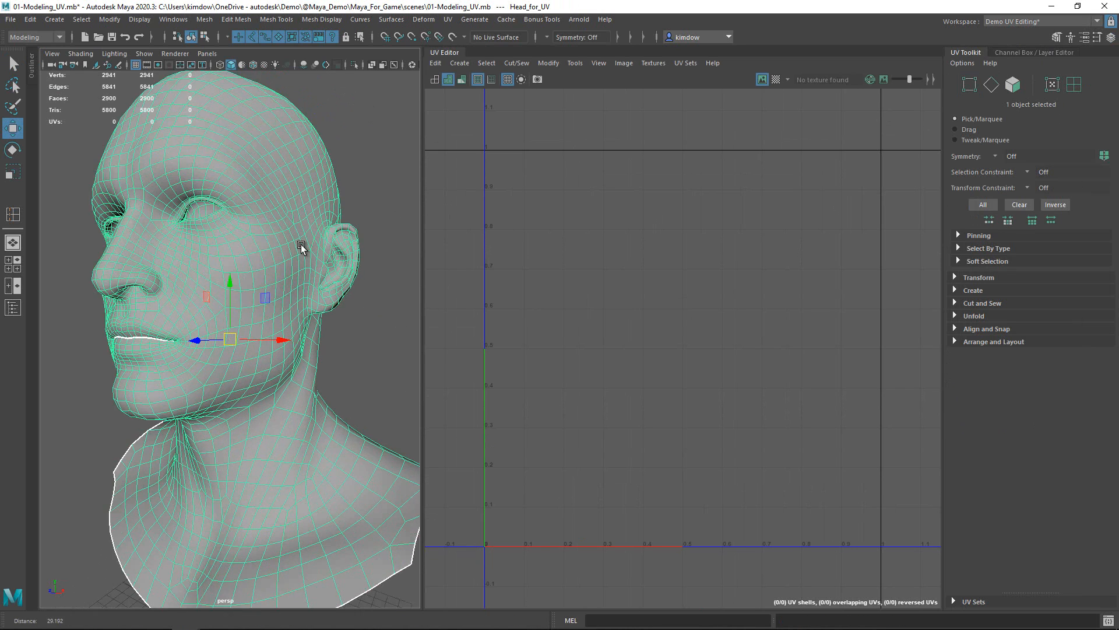
{"action": "left_click", "coordinate": [436, 63]}
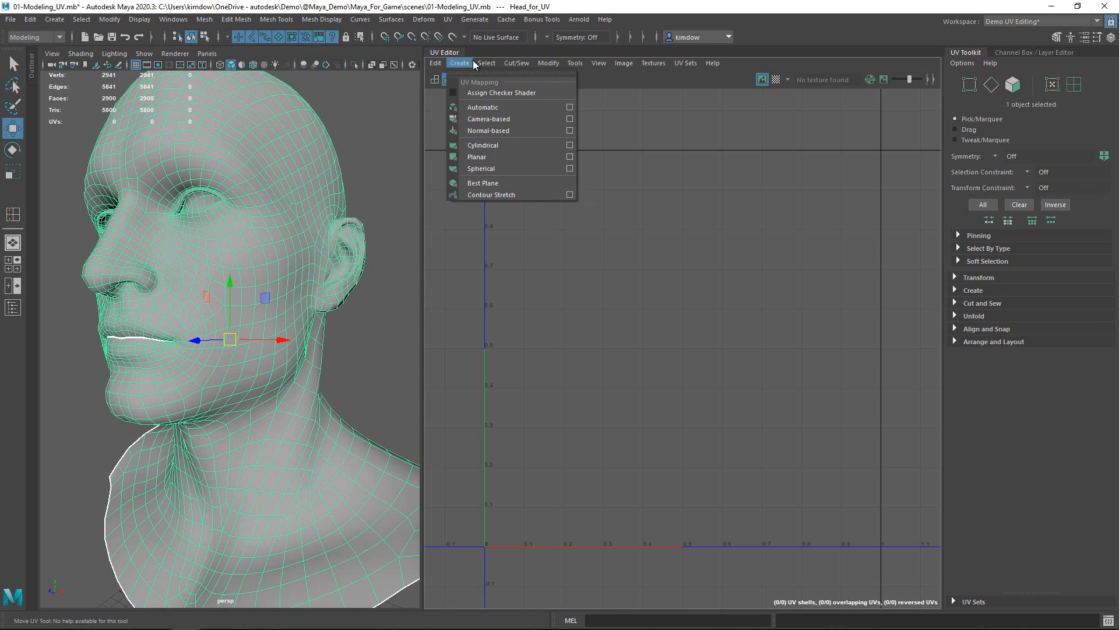
{"action": "mouse_move", "coordinate": [517, 63]}
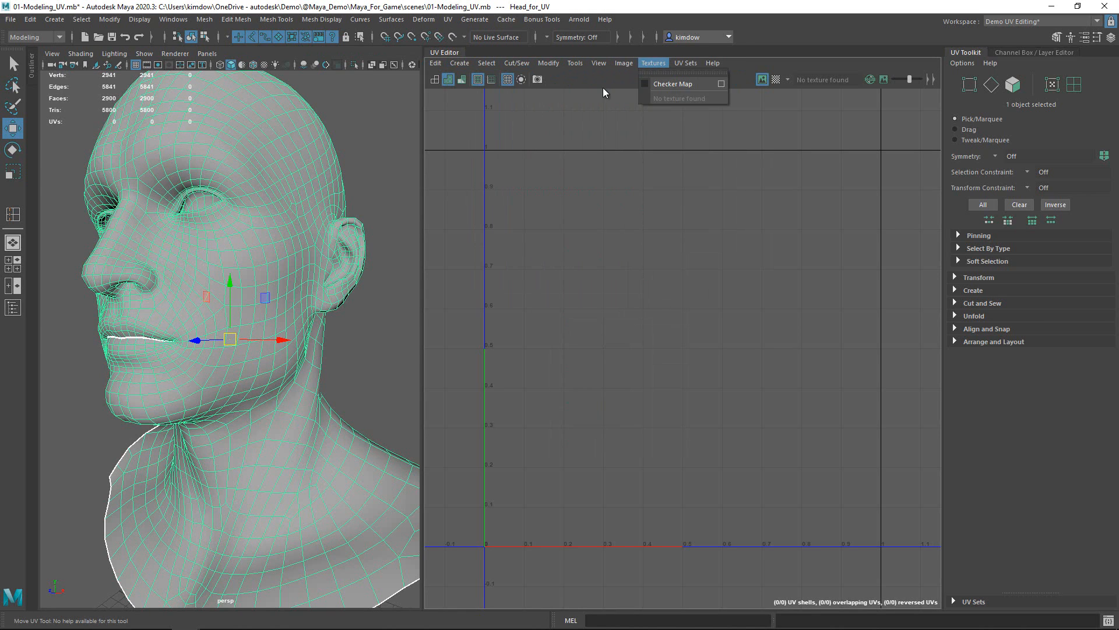
{"action": "left_click", "coordinate": [585, 80]}
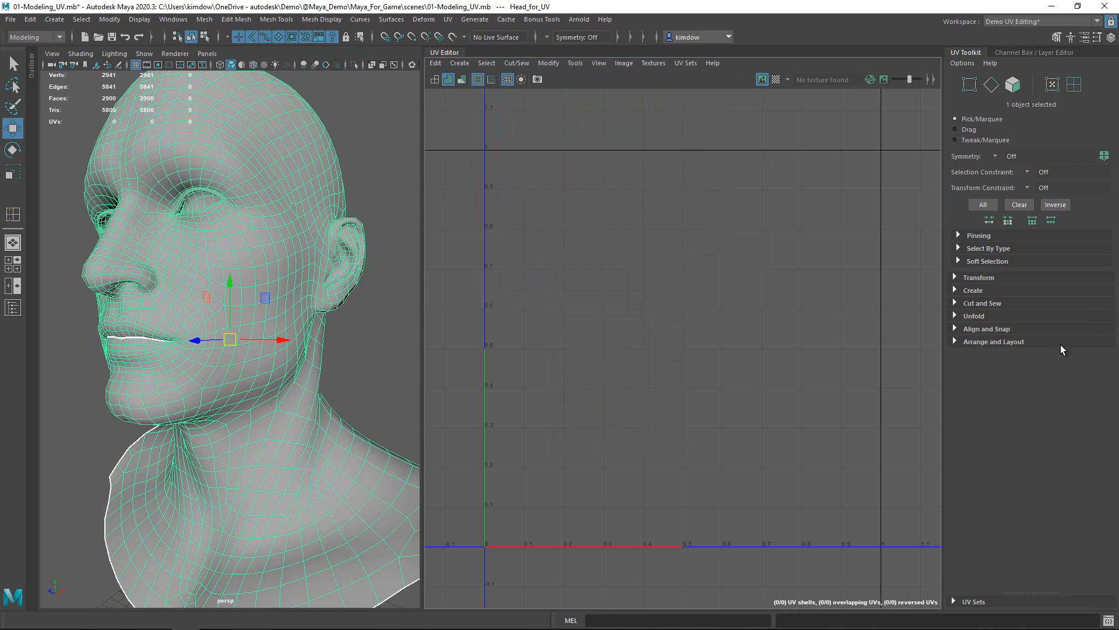
{"action": "left_click", "coordinate": [495, 64]}
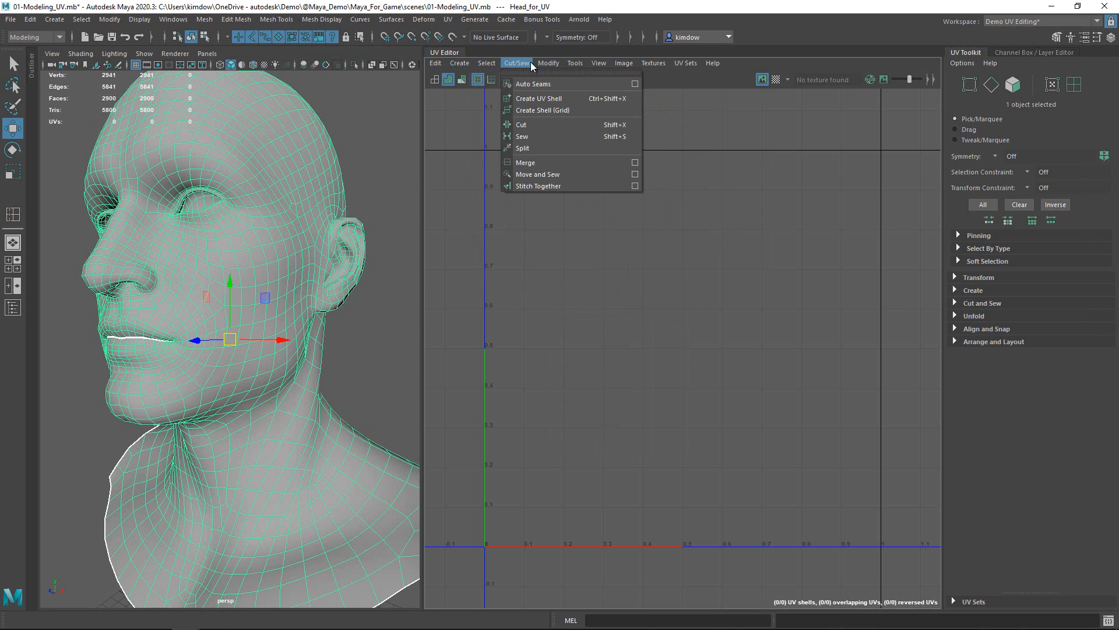
{"action": "mouse_move", "coordinate": [577, 63]}
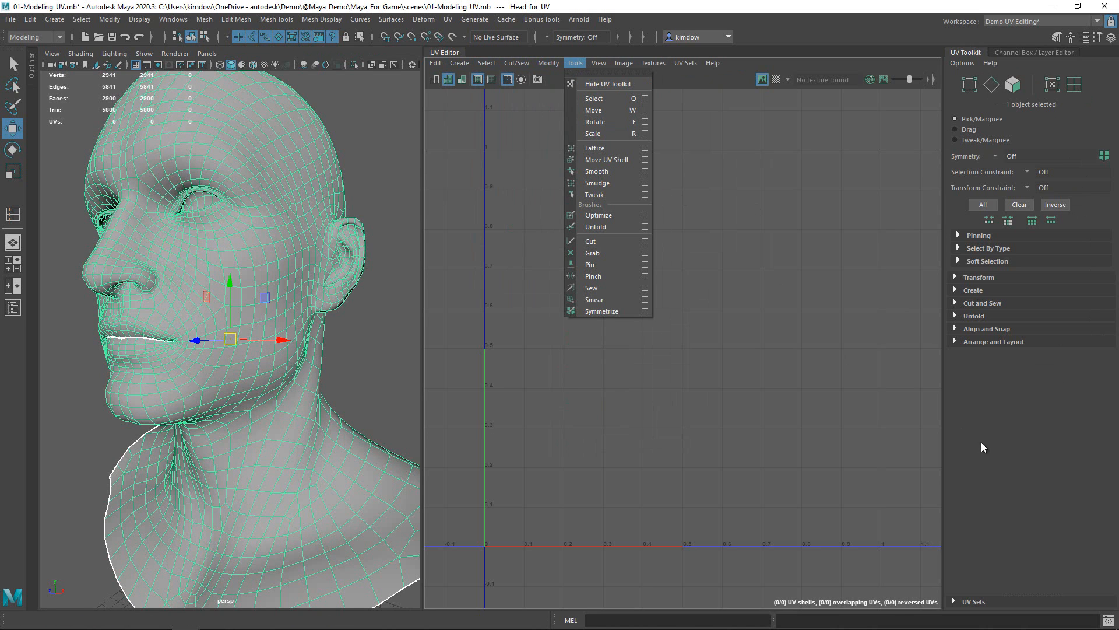
{"action": "left_click", "coordinate": [1046, 505]}
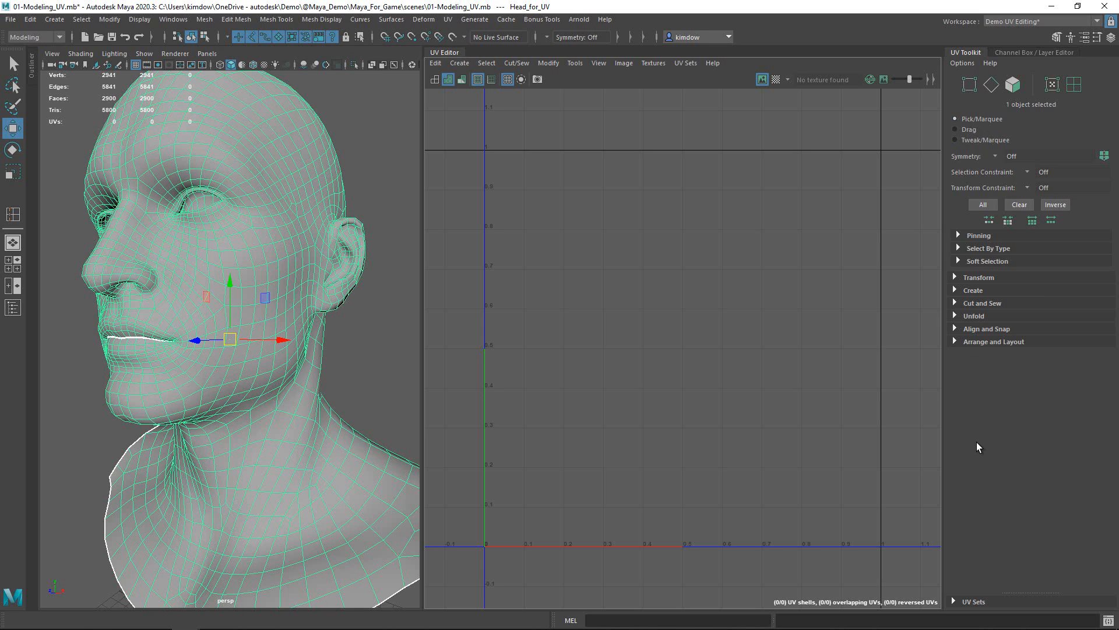
Create a planar UV projection on the head from the UV Toolkit.
{"action": "scroll", "coordinate": [270, 281], "scroll_direction": "down", "scroll_amount": 7}
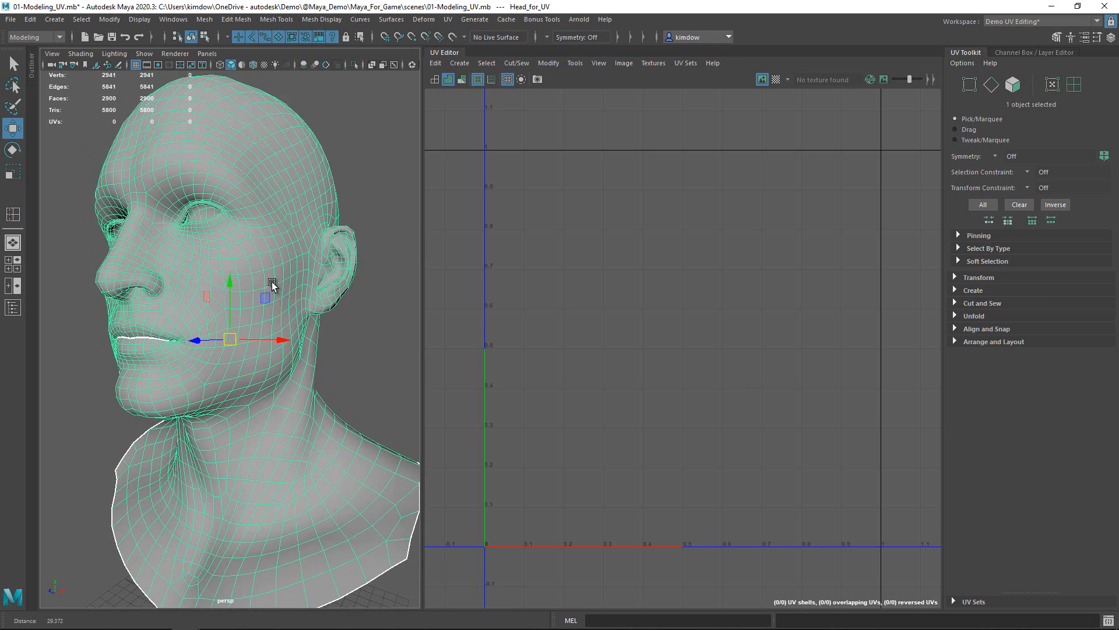
{"action": "left_click_drag", "start_coordinate": [253, 303], "coordinate": [249, 310], "text": "alt"}
{"action": "scroll", "coordinate": [249, 313], "scroll_direction": "up", "scroll_amount": 5}
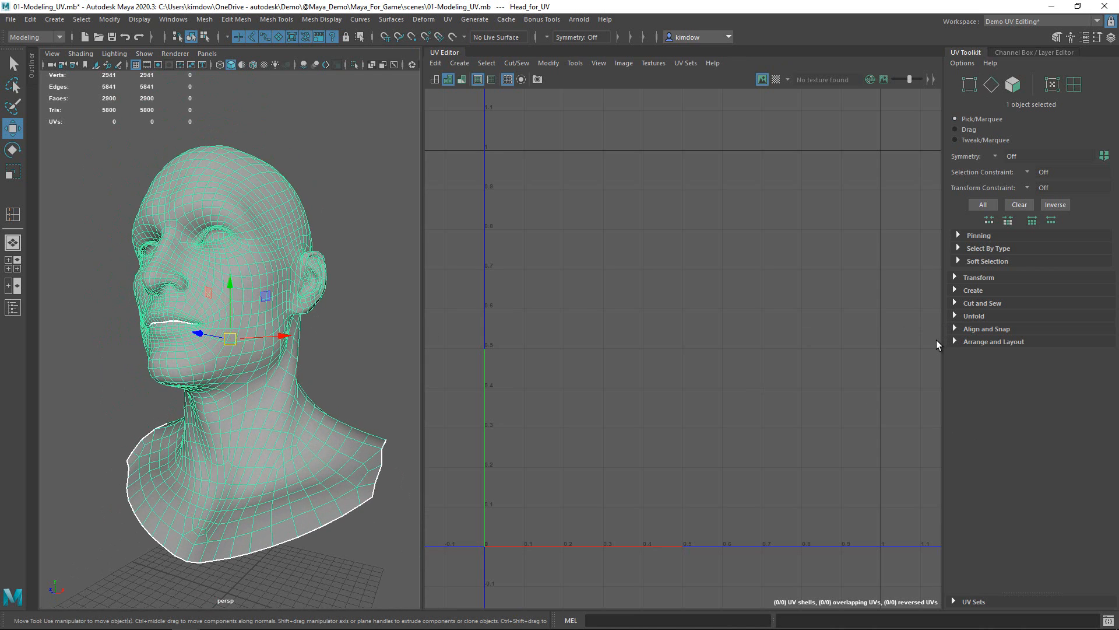
{"action": "left_click", "coordinate": [955, 290]}
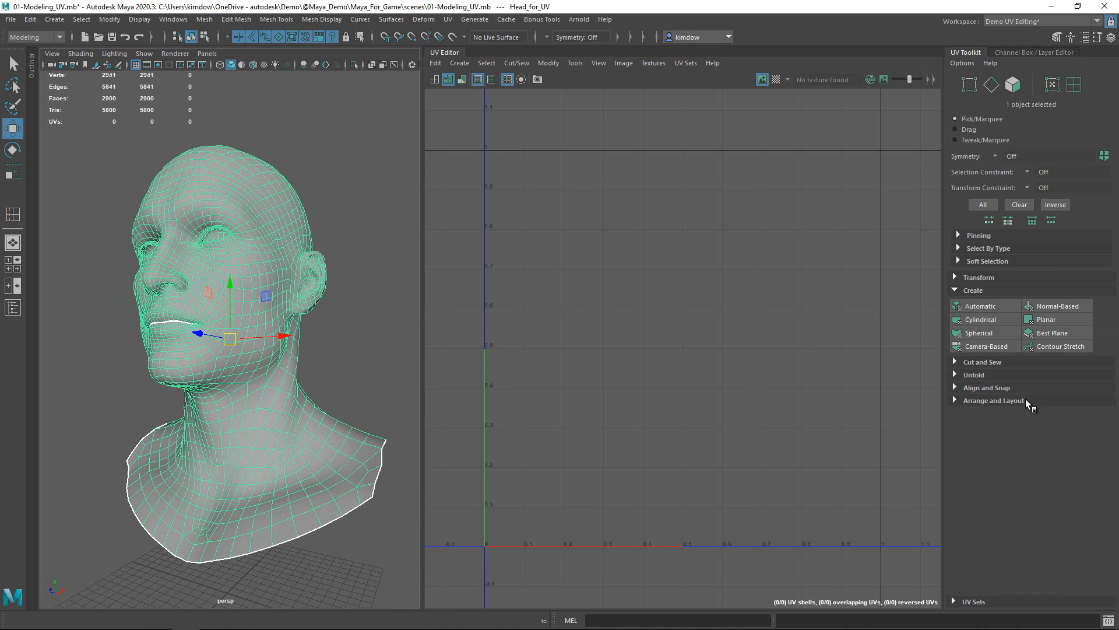
{"action": "left_click", "coordinate": [1047, 319]}
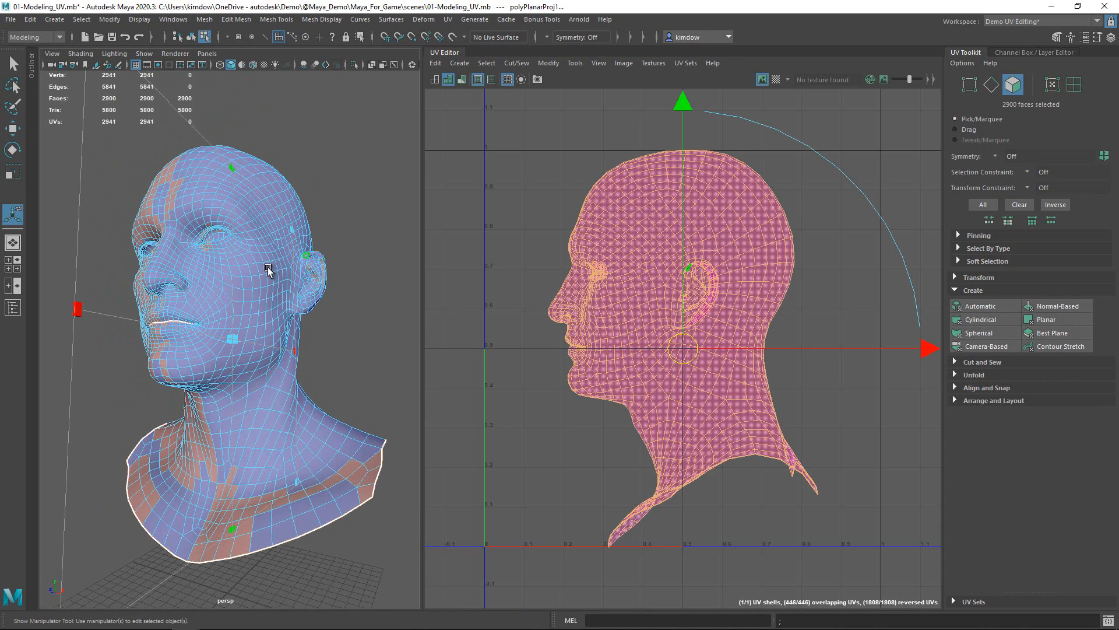
Return to object selection and select the whole head instead of its faces.
{"action": "left_click_drag", "start_coordinate": [268, 267], "coordinate": [282, 268], "text": "alt"}
{"action": "scroll", "coordinate": [258, 279], "scroll_direction": "up", "scroll_amount": 3}
{"action": "right_click_drag", "start_coordinate": [259, 230], "coordinate": [298, 204]}
{"action": "left_click", "coordinate": [246, 250]}
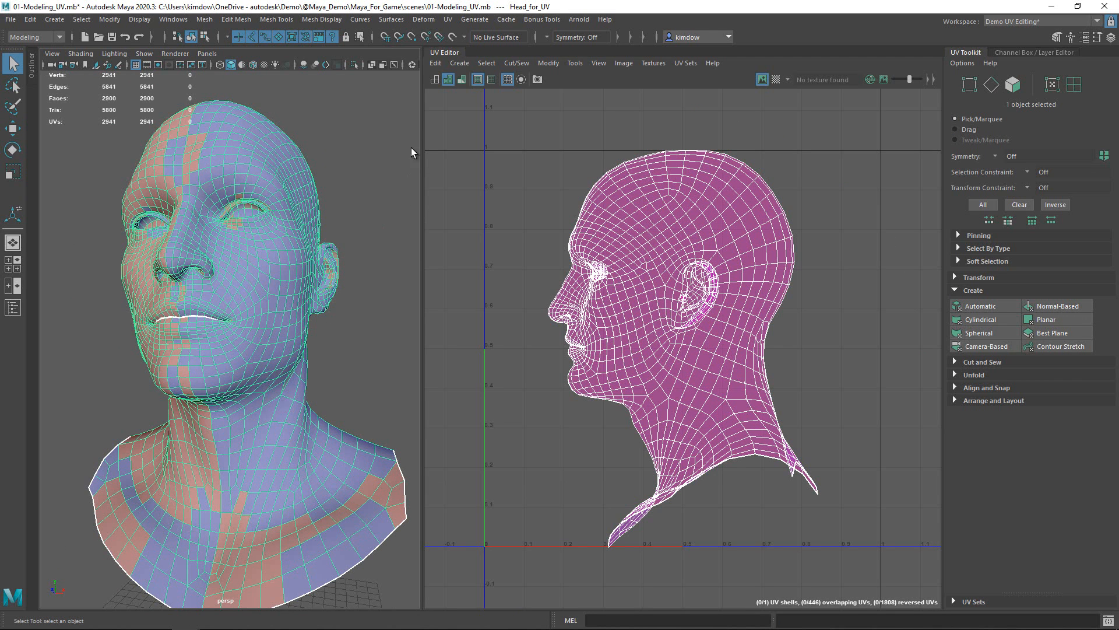
Compare the wireframe and shaded UV displays on the head from several angles, ending in shaded display.
{"action": "left_click", "coordinate": [434, 80]}
{"action": "mouse_move", "coordinate": [263, 180]}
{"action": "left_mouse_down", "text": "alt"}
{"action": "mouse_move", "coordinate": [220, 184]}
{"action": "mouse_move", "coordinate": [237, 198]}
{"action": "left_mouse_up", "text": "alt"}
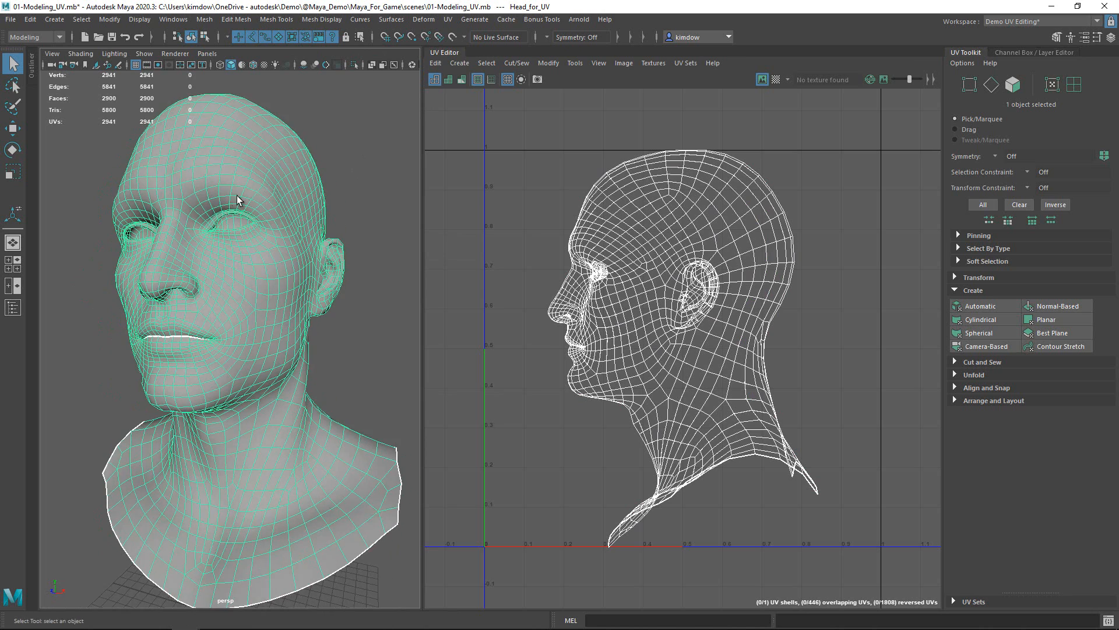
{"action": "right_click_drag", "start_coordinate": [237, 198], "coordinate": [293, 200], "text": "alt"}
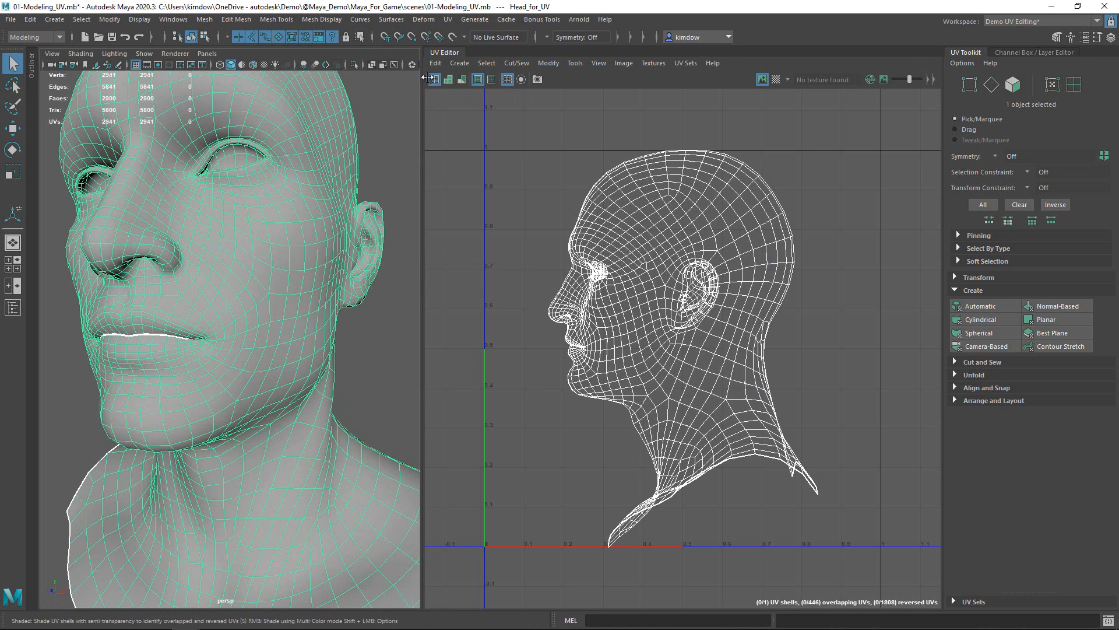
{"action": "left_click", "coordinate": [450, 80]}
{"action": "mouse_move", "coordinate": [357, 275]}
{"action": "right_mouse_down", "text": "alt"}
{"action": "mouse_move", "coordinate": [272, 275]}
{"action": "mouse_move", "coordinate": [306, 270]}
{"action": "mouse_move", "coordinate": [331, 237]}
{"action": "right_mouse_up", "text": "alt"}
{"action": "left_click_drag", "start_coordinate": [293, 240], "coordinate": [242, 200], "text": "alt"}
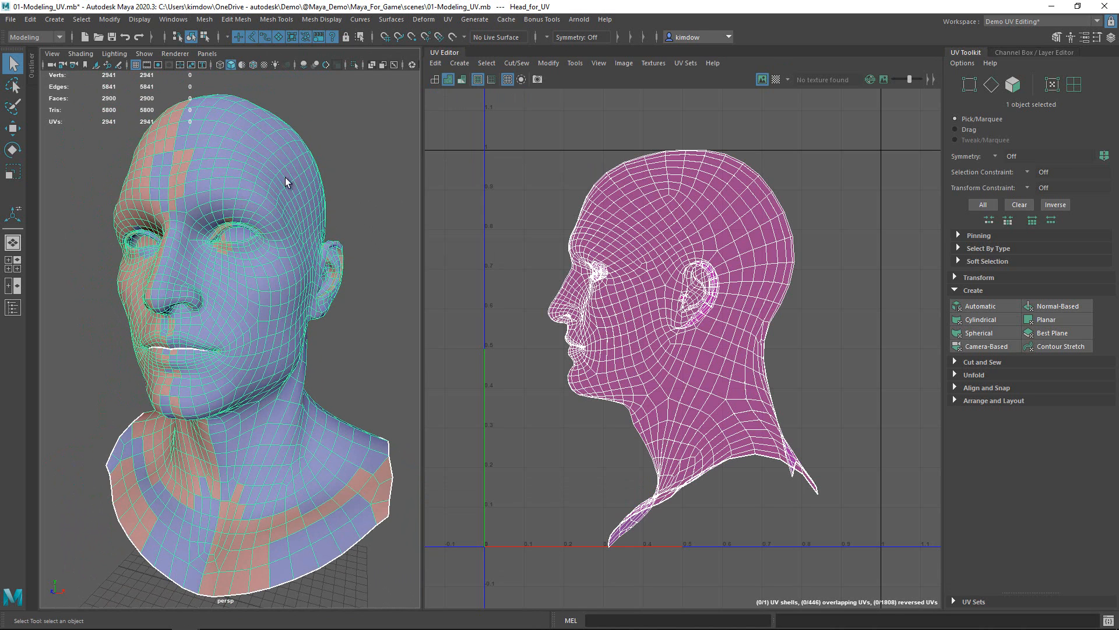
{"action": "left_click_drag", "start_coordinate": [286, 234], "coordinate": [288, 196], "text": "alt"}
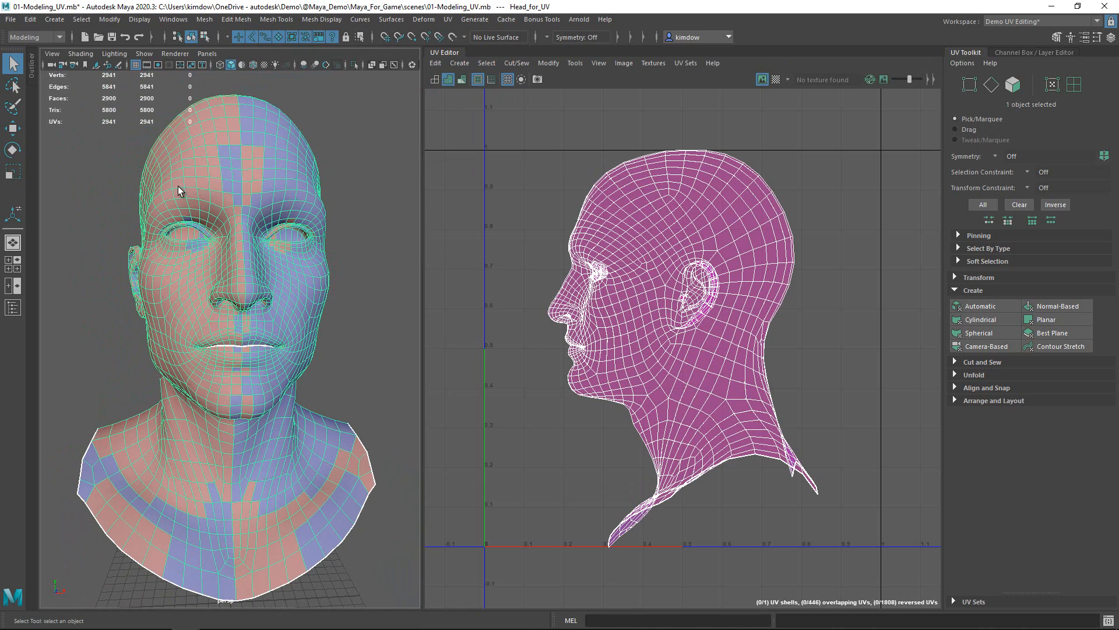
{"action": "left_click_drag", "start_coordinate": [177, 187], "coordinate": [207, 185], "text": "alt"}
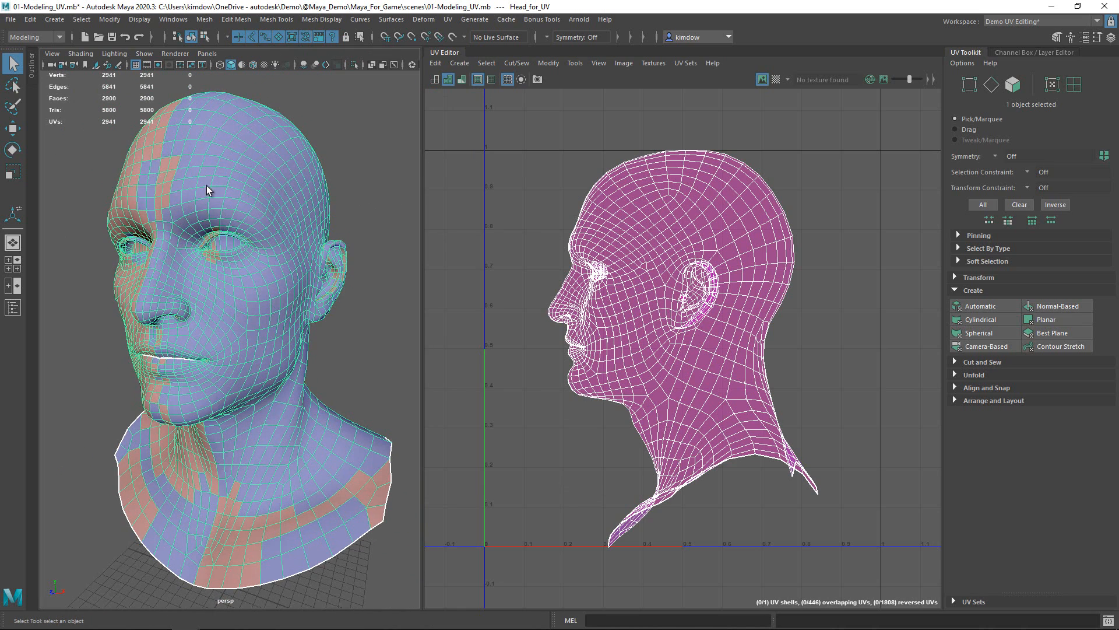
Check the head's UV shells in multi-color shading and distortion display, and return to the overlap and reversal shading.
{"action": "left_click", "coordinate": [447, 80]}
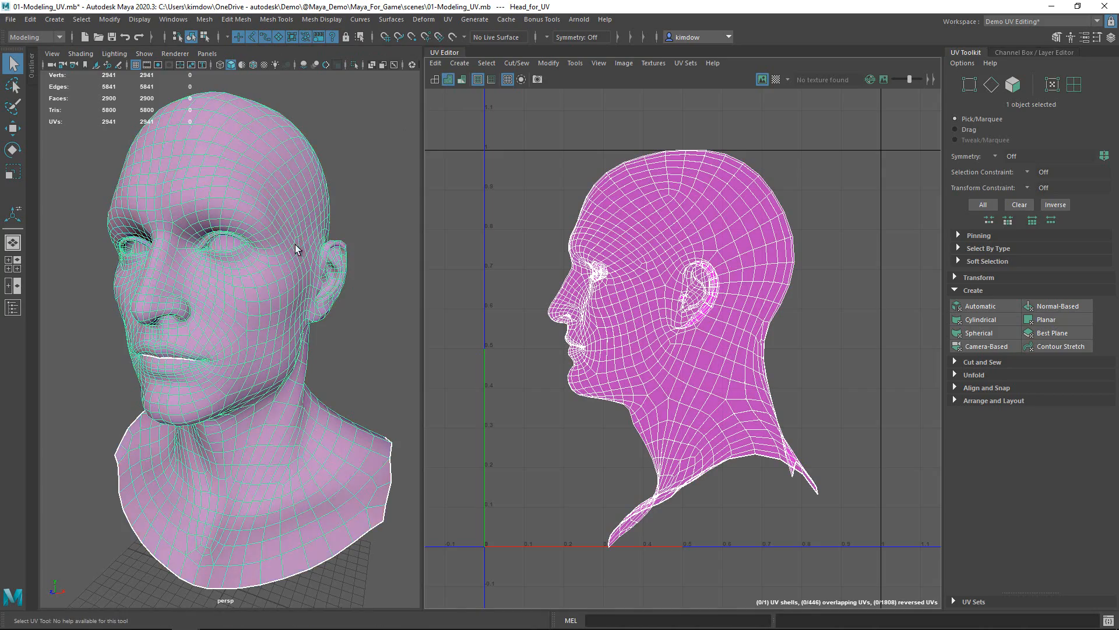
{"action": "mouse_move", "coordinate": [295, 244]}
{"action": "left_mouse_down", "text": "alt"}
{"action": "mouse_move", "coordinate": [220, 239]}
{"action": "mouse_move", "coordinate": [300, 245]}
{"action": "mouse_move", "coordinate": [323, 228]}
{"action": "left_mouse_up", "text": "alt"}
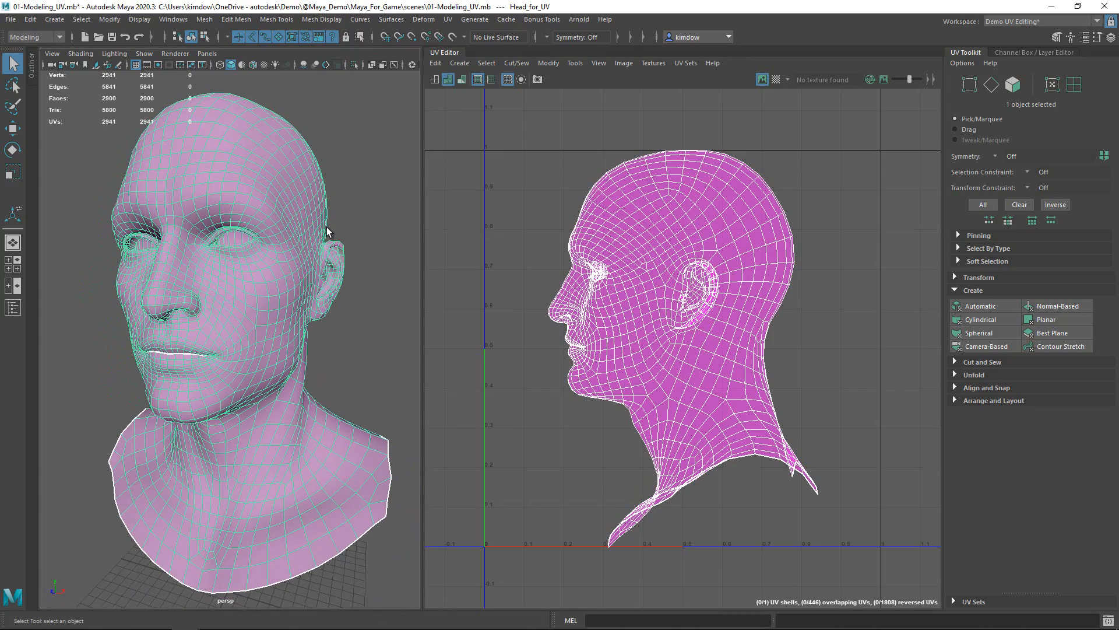
{"action": "left_click", "coordinate": [461, 79]}
{"action": "left_click_drag", "start_coordinate": [306, 221], "coordinate": [274, 222], "text": "alt"}
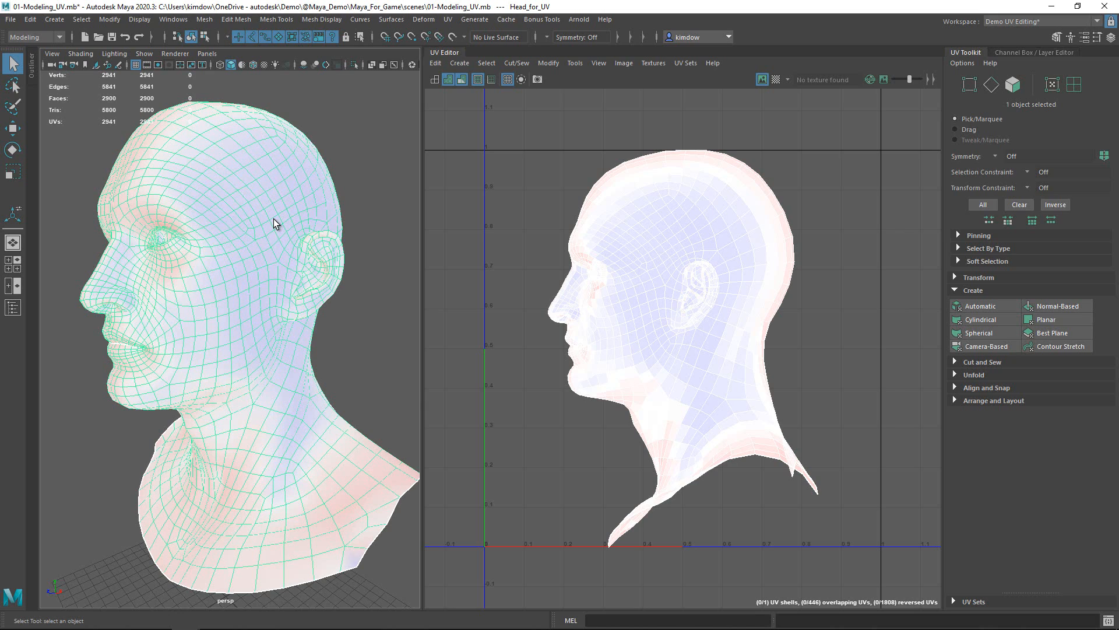
{"action": "left_click", "coordinate": [463, 79]}
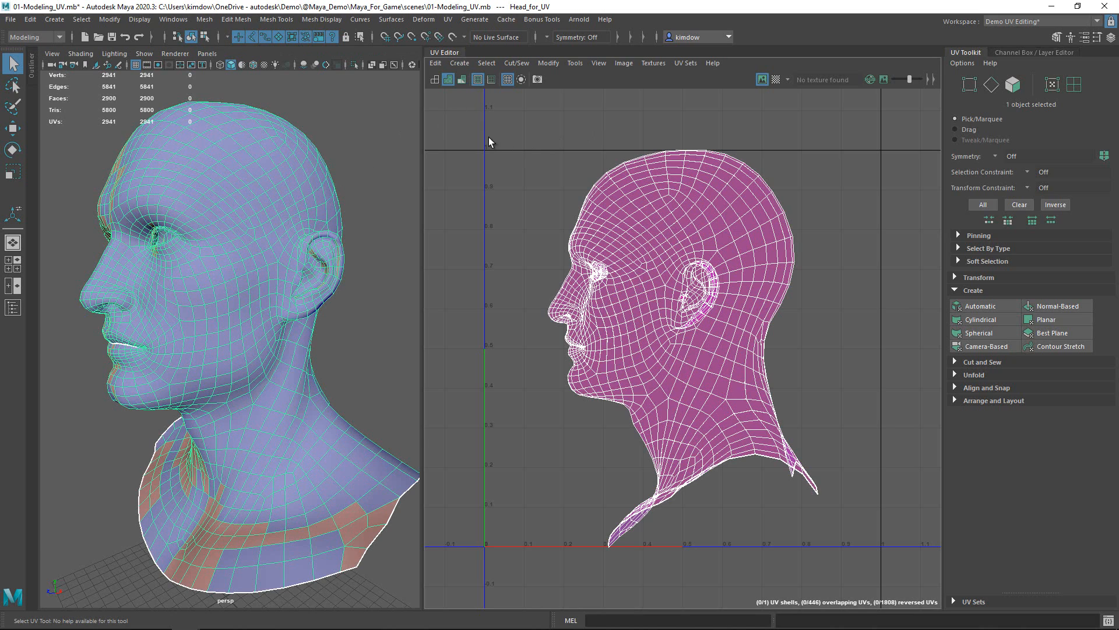
Turn on the checker map and examine texture stretching across the head's face, ear and neck.
{"action": "left_click", "coordinate": [776, 80]}
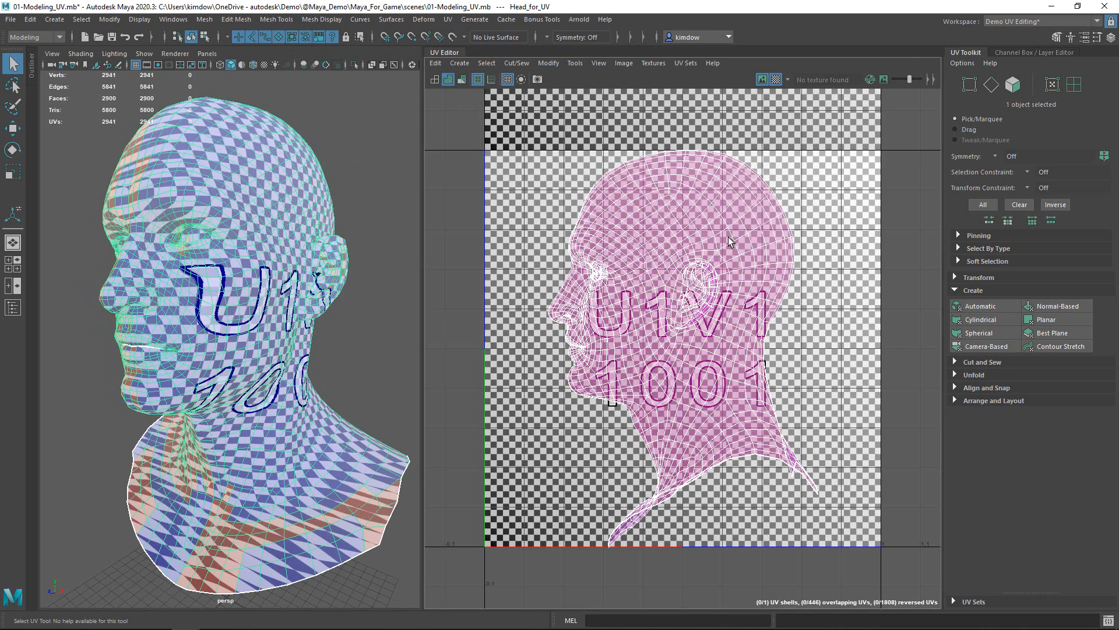
{"action": "left_click_drag", "start_coordinate": [90, 249], "coordinate": [166, 291], "text": "alt"}
{"action": "right_click_drag", "start_coordinate": [165, 292], "coordinate": [253, 310], "text": "alt"}
{"action": "left_click_drag", "start_coordinate": [253, 310], "coordinate": [109, 303], "text": "alt"}
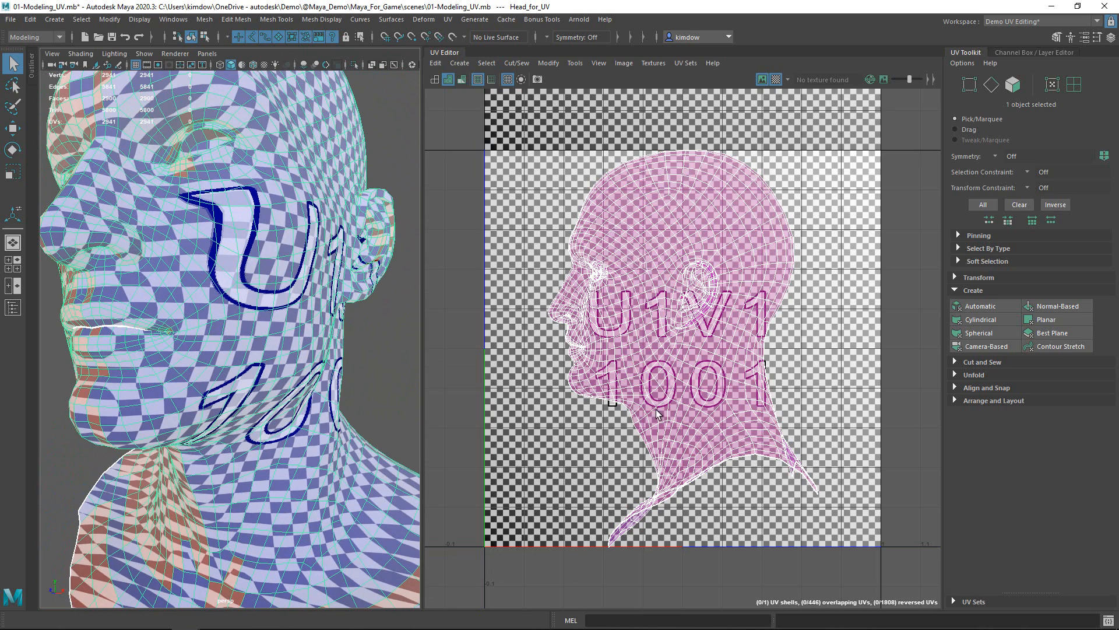
Turn off the checker map on the head, leaving the plain UV shell shading displayed.
{"action": "left_click", "coordinate": [762, 80]}
{"action": "left_click", "coordinate": [762, 82]}
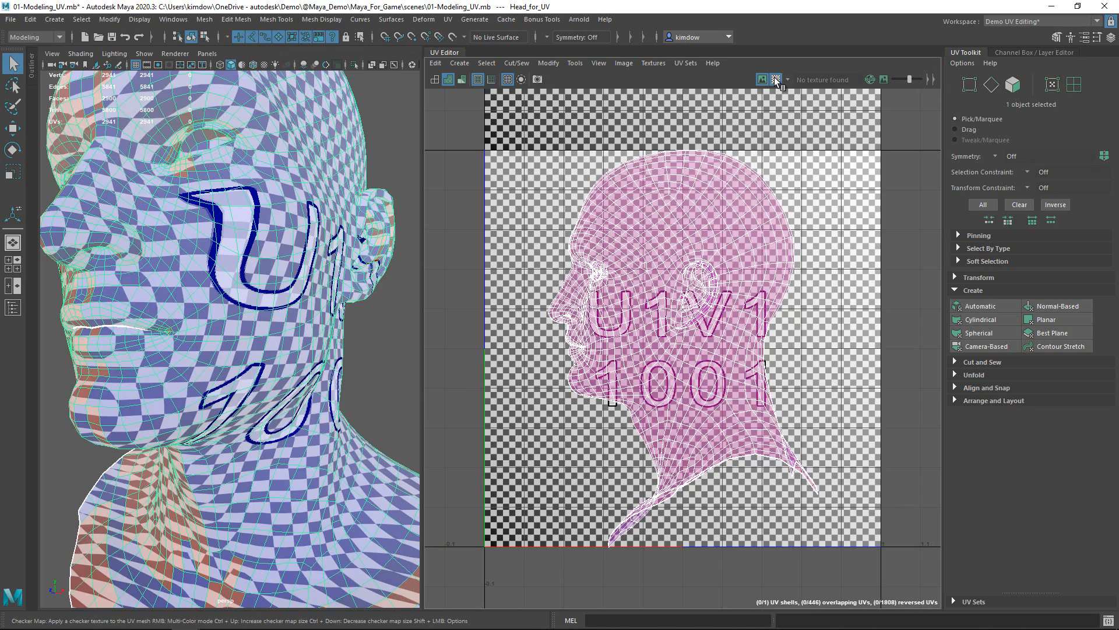
{"action": "left_click", "coordinate": [776, 79]}
{"action": "right_click_drag", "start_coordinate": [277, 324], "coordinate": [244, 313], "text": "alt"}
{"action": "mouse_move", "coordinate": [243, 314]}
{"action": "left_mouse_down", "text": "alt"}
{"action": "mouse_move", "coordinate": [275, 305]}
{"action": "mouse_move", "coordinate": [248, 305]}
{"action": "left_mouse_up", "text": "alt"}
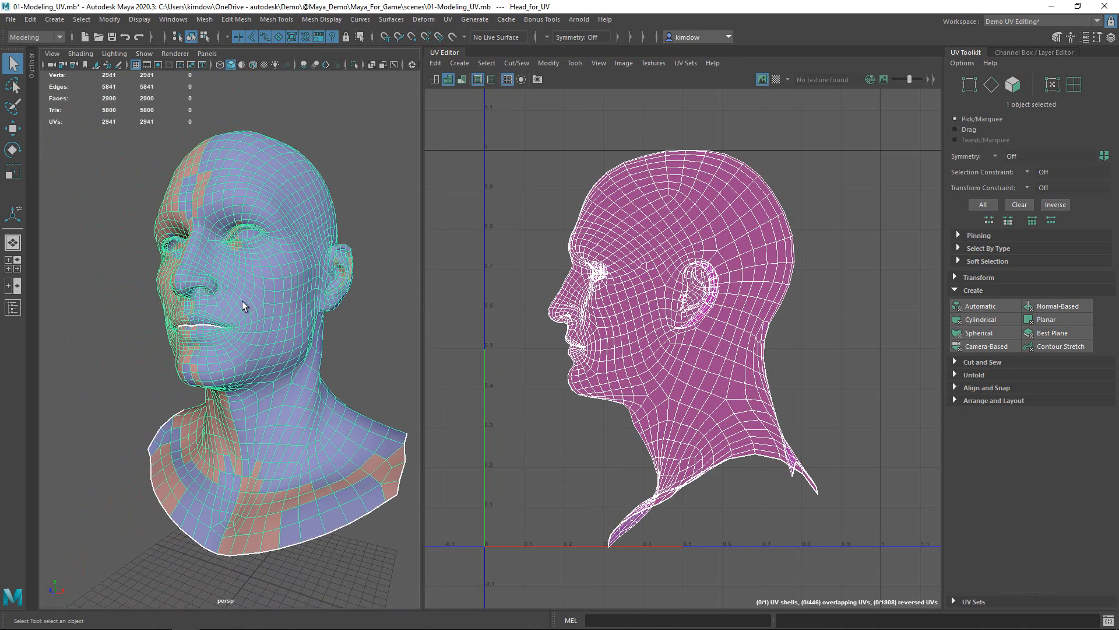
Try cutting the head's UVs along the edge loop that crosses the forehead, and undo the cut.
{"action": "right_click_drag", "start_coordinate": [248, 305], "coordinate": [270, 305], "text": "alt"}
{"action": "right_click_drag", "start_coordinate": [285, 226], "coordinate": [288, 83]}
{"action": "double_click", "coordinate": [245, 144]}
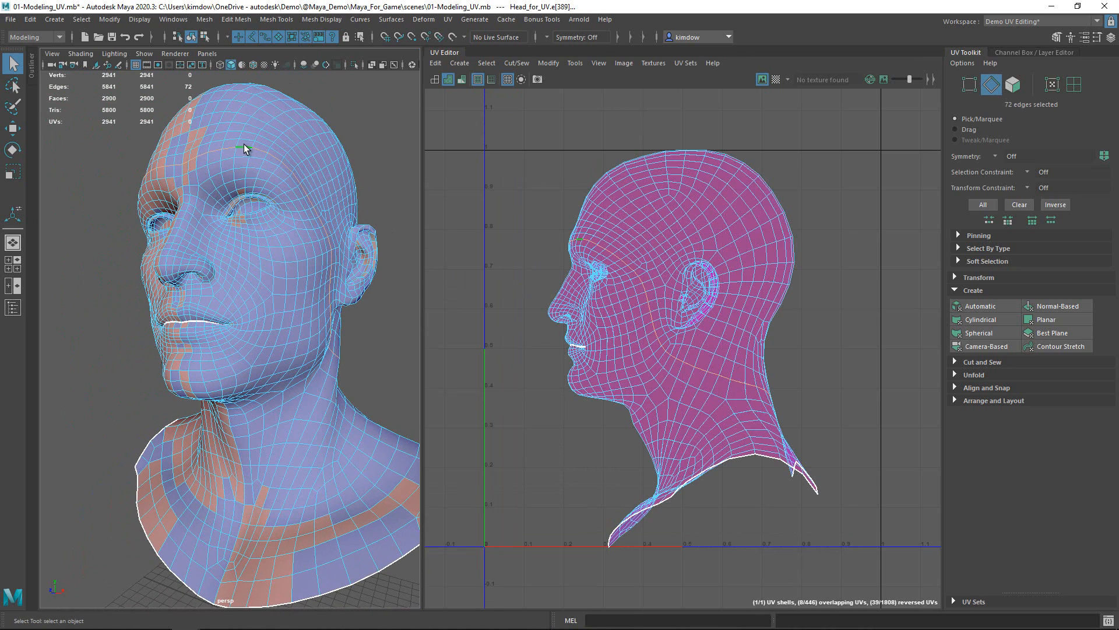
{"action": "left_click", "coordinate": [980, 362]}
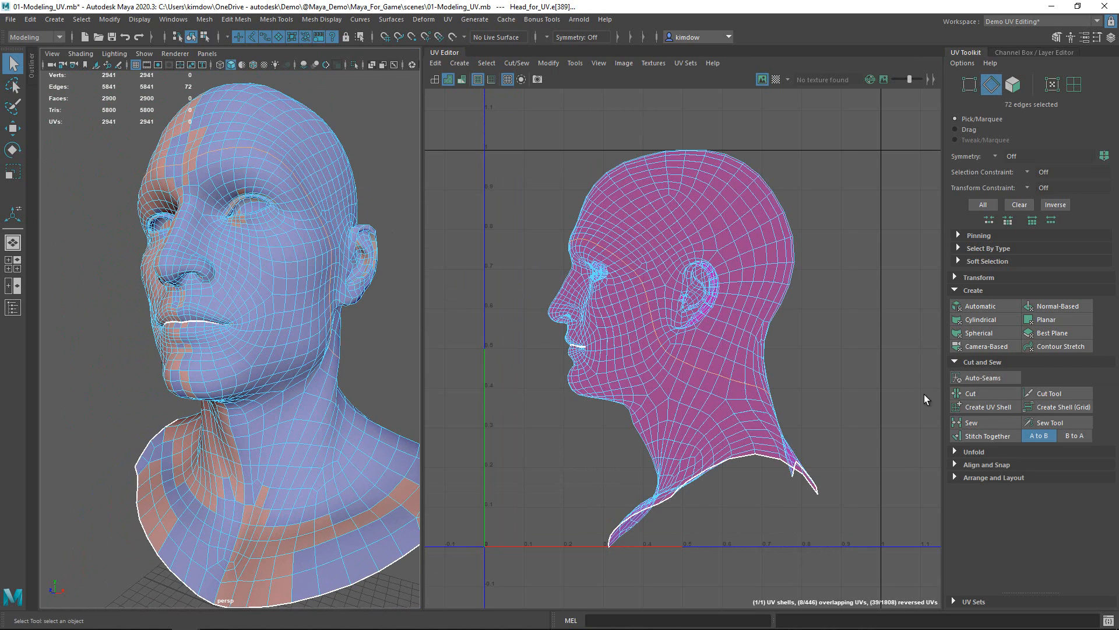
{"action": "left_click", "coordinate": [973, 392]}
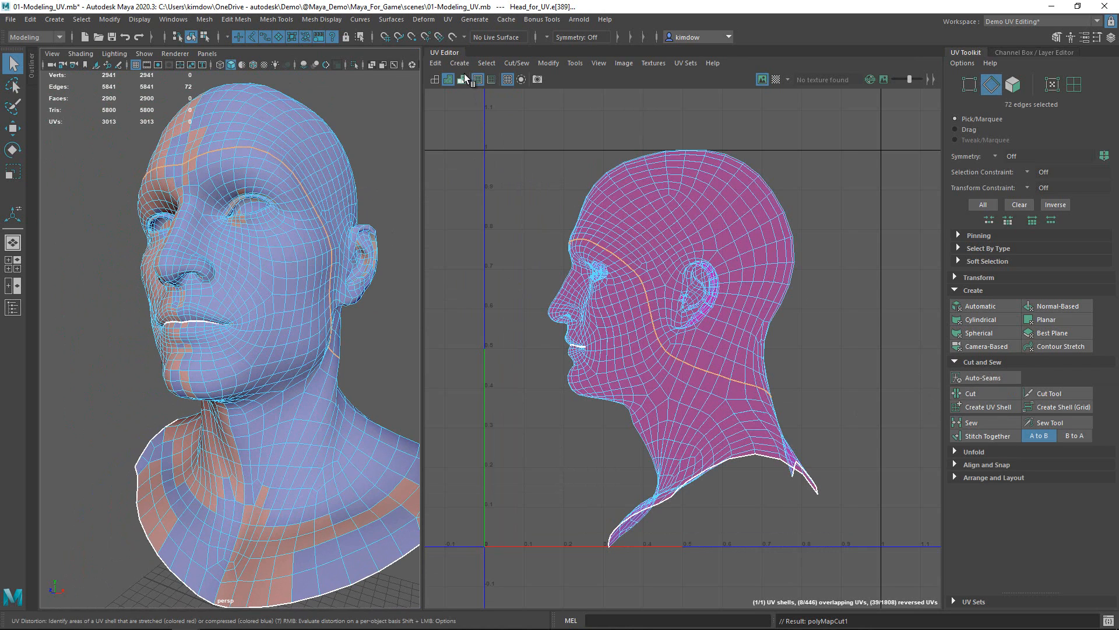
{"action": "key", "text": "ctrl+z"}
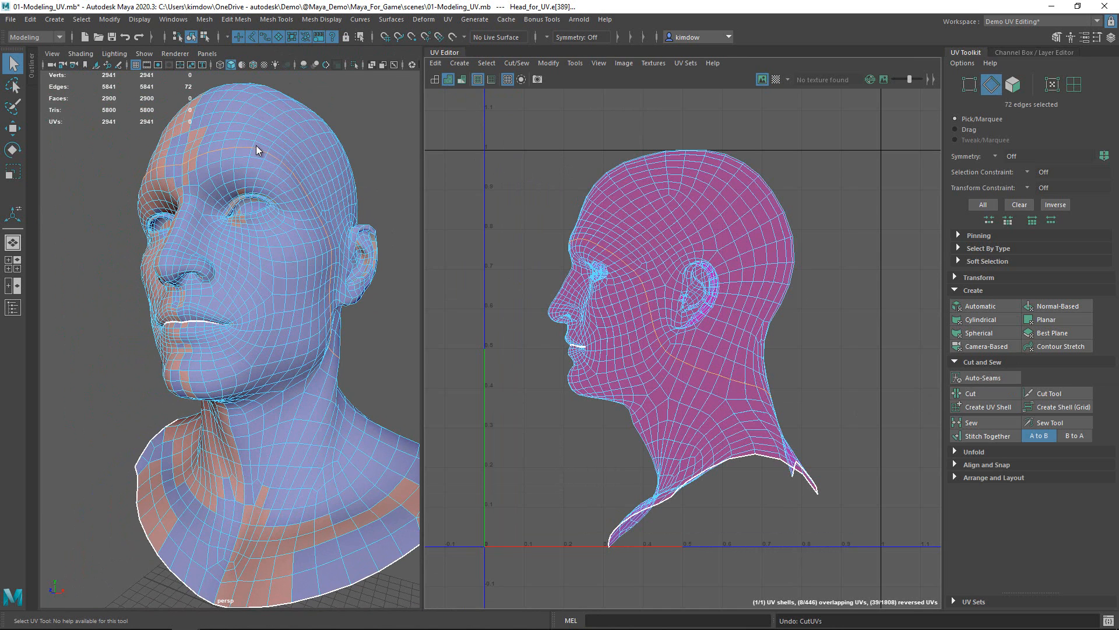
Return to object selection on the whole head and start the 3D Cut and Sew UV Tool.
{"action": "right_click_drag", "start_coordinate": [256, 145], "coordinate": [348, 91]}
{"action": "left_click", "coordinate": [349, 91]}
{"action": "key", "text": "w"}
{"action": "left_click", "coordinate": [288, 156]}
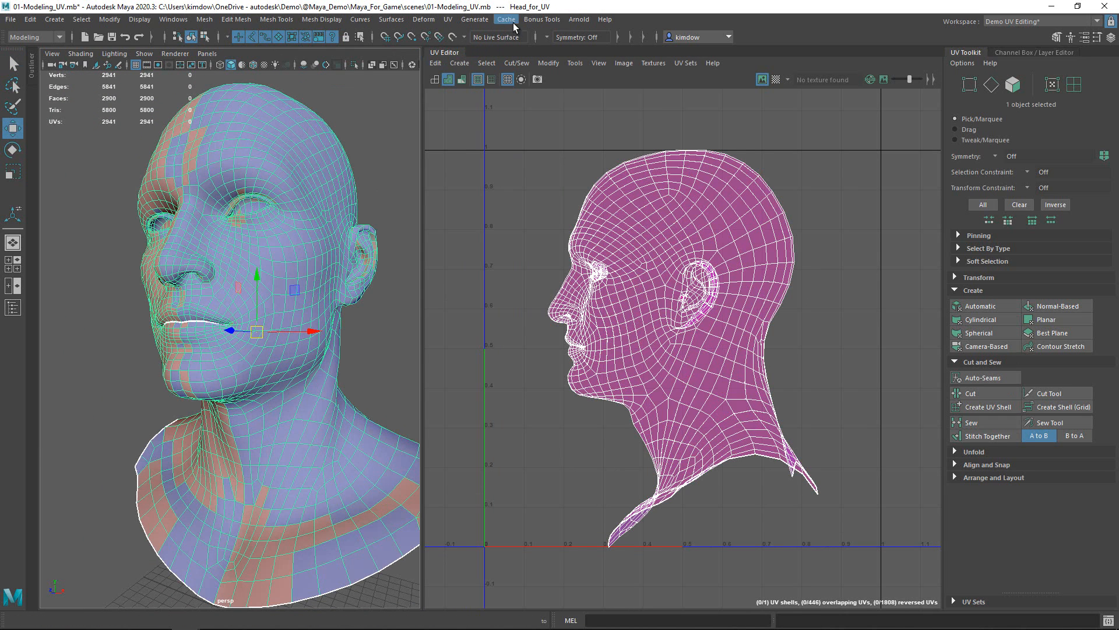
{"action": "left_click", "coordinate": [449, 19]}
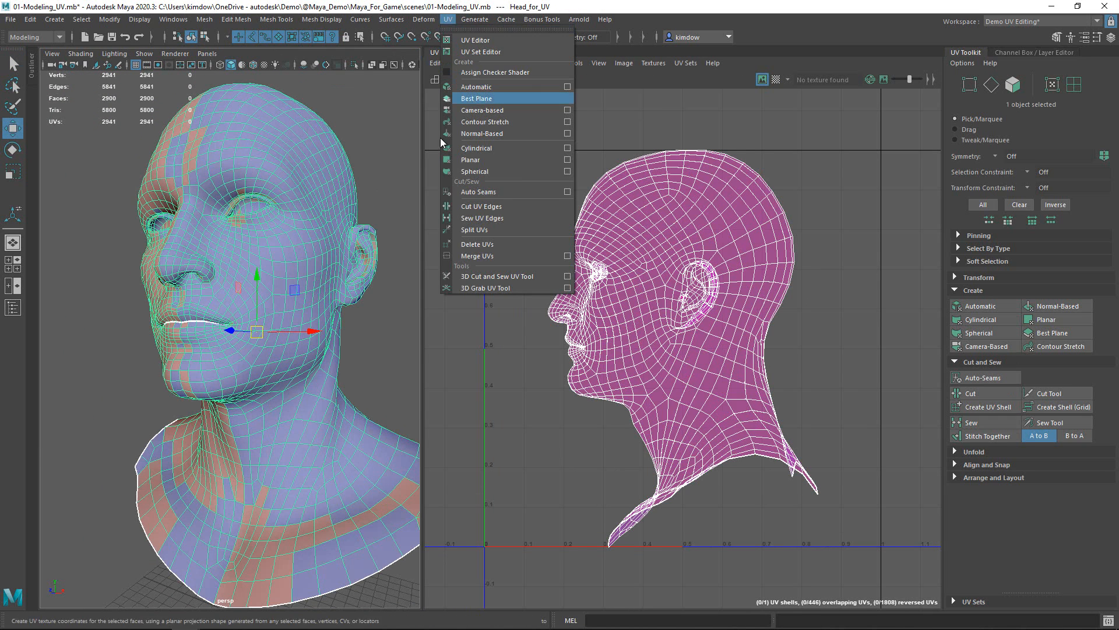
{"action": "left_click", "coordinate": [488, 278]}
{"action": "left_click_drag", "start_coordinate": [262, 247], "coordinate": [168, 240], "text": "alt"}
{"action": "right_click_drag", "start_coordinate": [167, 239], "coordinate": [191, 244], "text": "alt"}
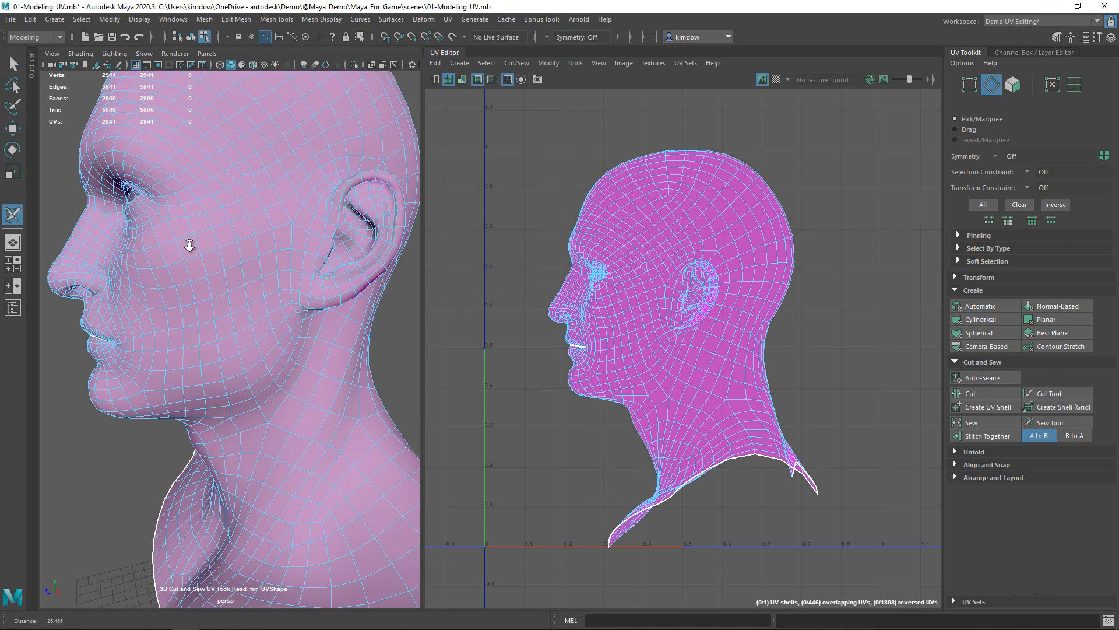
{"action": "left_click_drag", "start_coordinate": [226, 252], "coordinate": [239, 250], "text": "alt"}
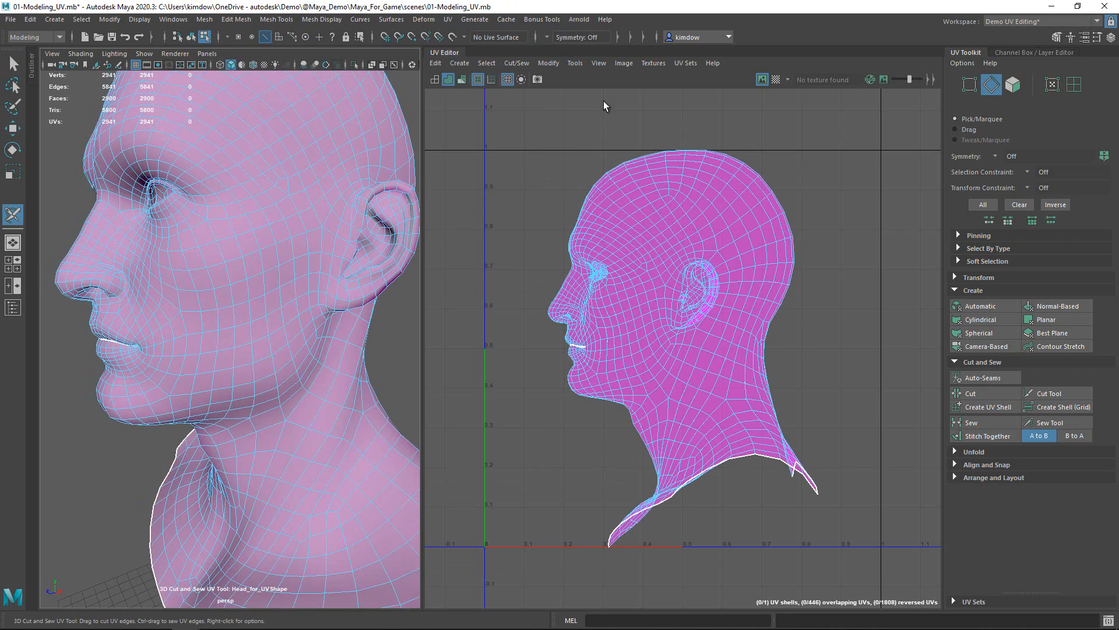
Set symmetry to Object X and cut a closed UV seam around the base of the ear.
{"action": "left_click", "coordinate": [551, 38]}
{"action": "left_click", "coordinate": [561, 57]}
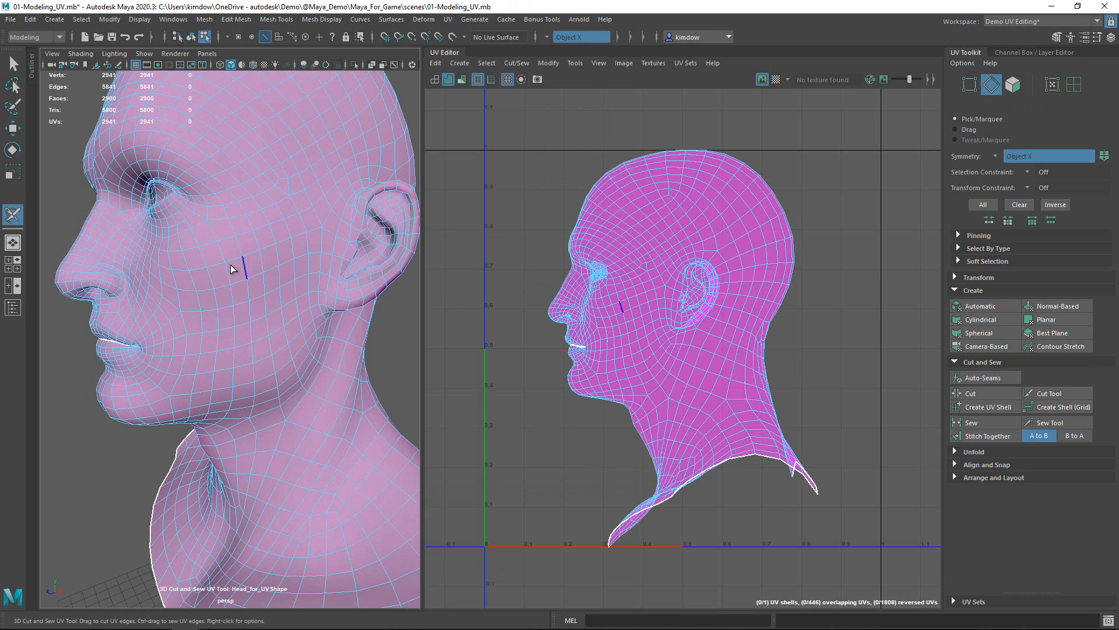
{"action": "mouse_move", "coordinate": [223, 283]}
{"action": "left_mouse_down", "text": "alt"}
{"action": "mouse_move", "coordinate": [243, 310]}
{"action": "mouse_move", "coordinate": [218, 282]}
{"action": "left_mouse_up", "text": "alt"}
{"action": "right_click_drag", "start_coordinate": [218, 283], "coordinate": [268, 262], "text": "alt"}
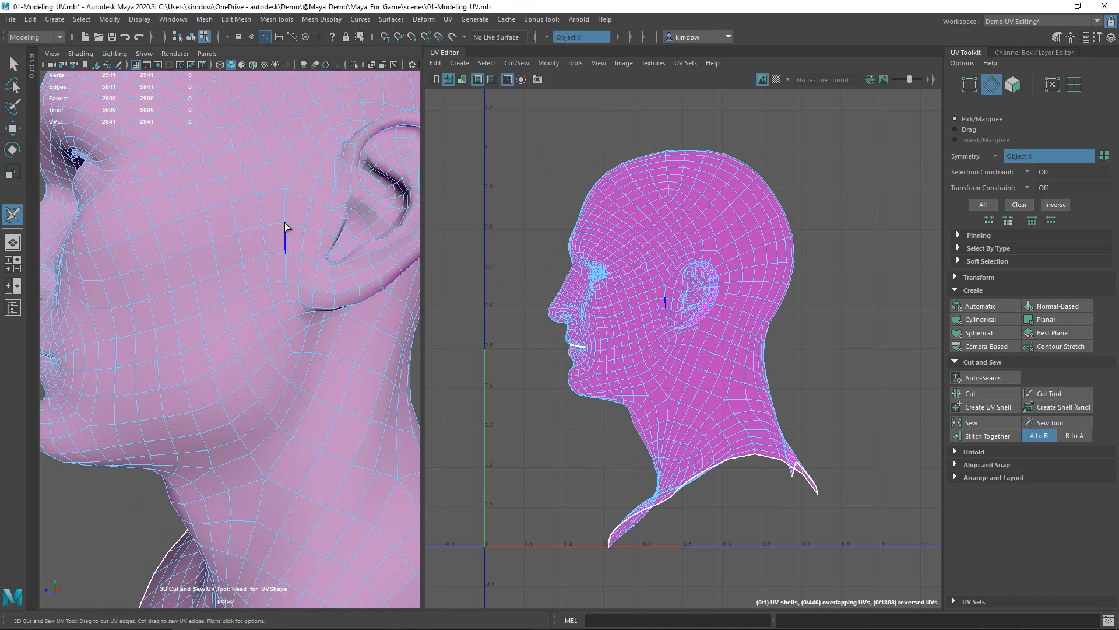
{"action": "double_click", "coordinate": [285, 217]}
{"action": "double_click", "coordinate": [294, 176]}
{"action": "left_click_drag", "start_coordinate": [281, 239], "coordinate": [271, 226], "text": "alt"}
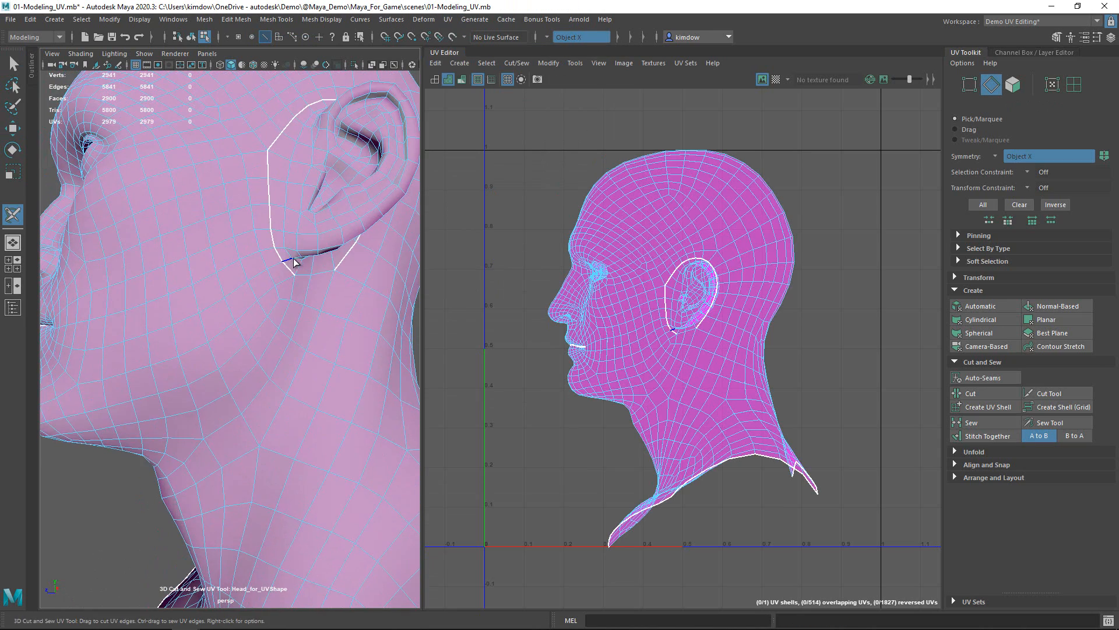
{"action": "left_click", "coordinate": [320, 274]}
{"action": "left_click_drag", "start_coordinate": [291, 281], "coordinate": [247, 289], "text": "alt"}
{"action": "right_click_drag", "start_coordinate": [247, 290], "coordinate": [245, 258], "text": "alt"}
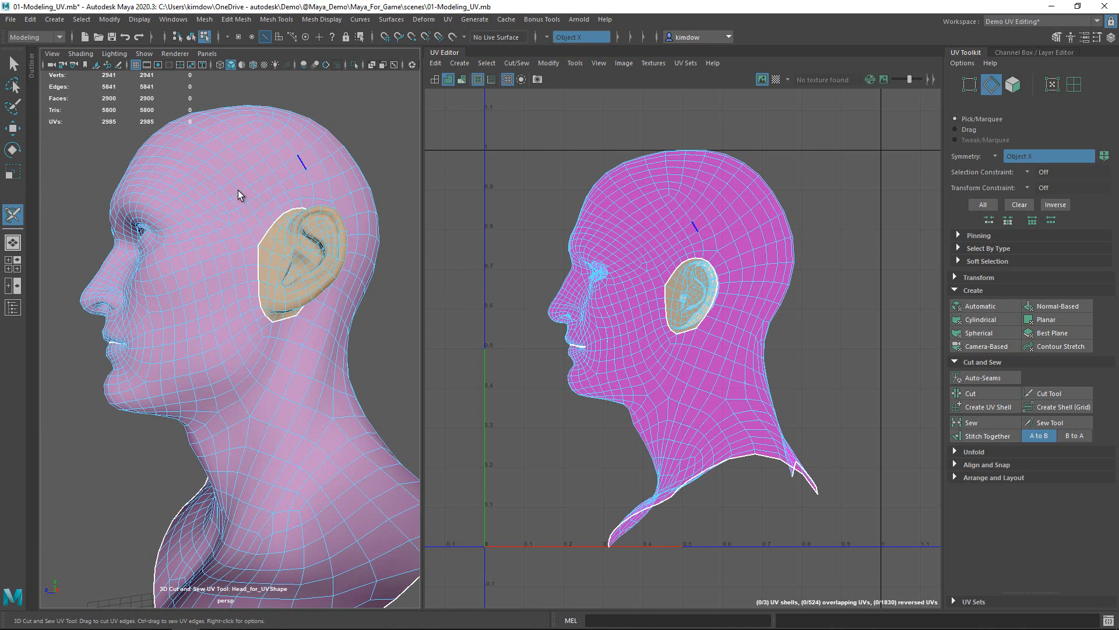
Cut UV seams from the ear across the forehead and from the ear along the jawline to separate the face.
{"action": "mouse_move", "coordinate": [223, 242]}
{"action": "left_mouse_down", "text": "alt"}
{"action": "mouse_move", "coordinate": [242, 255]}
{"action": "mouse_move", "coordinate": [342, 260]}
{"action": "mouse_move", "coordinate": [220, 259]}
{"action": "left_mouse_up", "text": "alt"}
{"action": "right_click_drag", "start_coordinate": [219, 258], "coordinate": [237, 265], "text": "alt"}
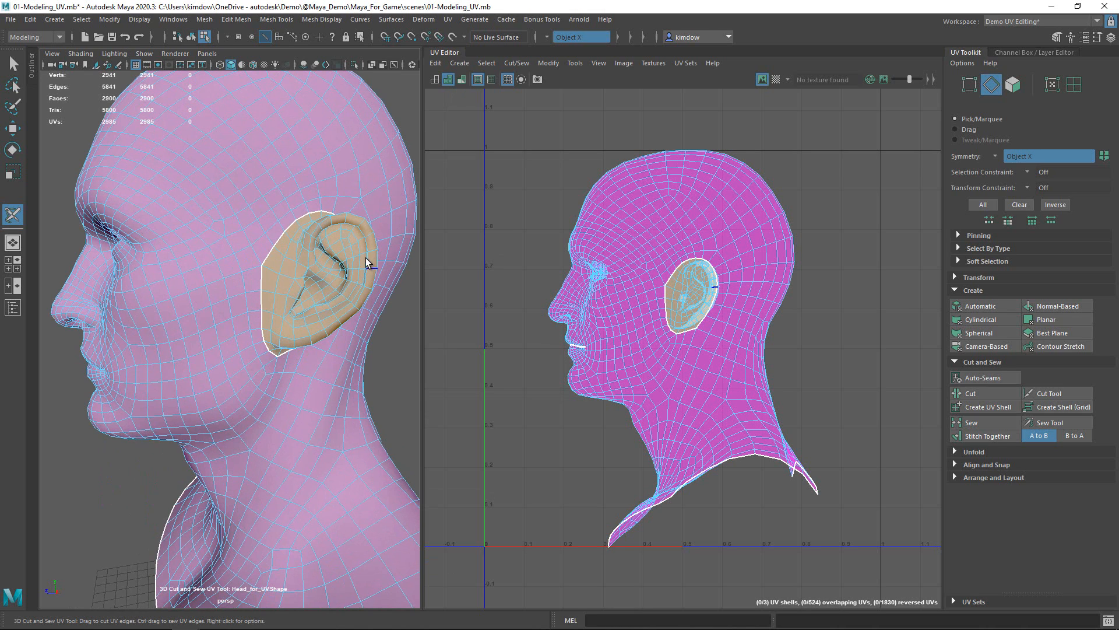
{"action": "double_click", "coordinate": [258, 254]}
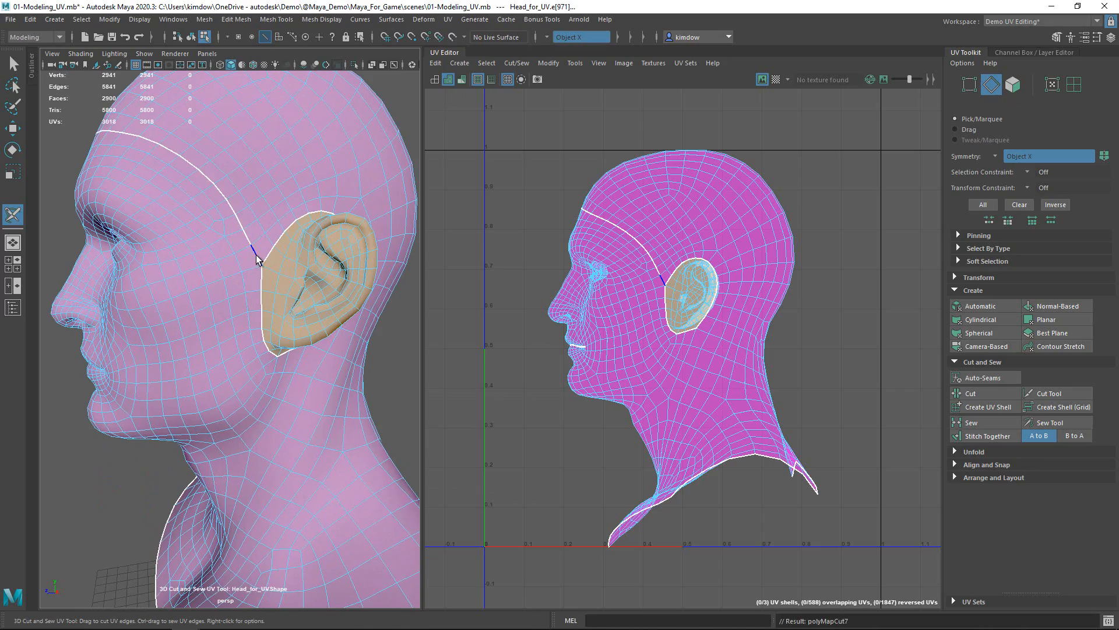
{"action": "left_click_drag", "start_coordinate": [182, 314], "coordinate": [287, 275], "text": "alt"}
{"action": "scroll", "coordinate": [274, 289], "scroll_direction": "up", "scroll_amount": 5}
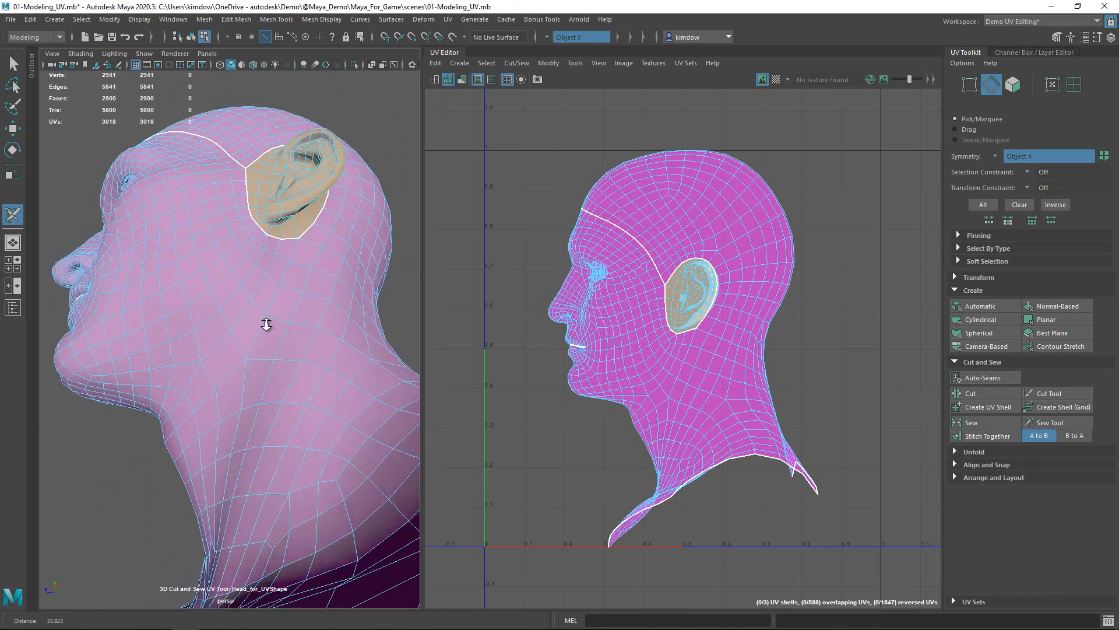
{"action": "double_click", "coordinate": [236, 271]}
{"action": "scroll", "coordinate": [236, 273], "scroll_direction": "down", "scroll_amount": 5}
{"action": "left_click_drag", "start_coordinate": [185, 327], "coordinate": [257, 292], "text": "alt"}
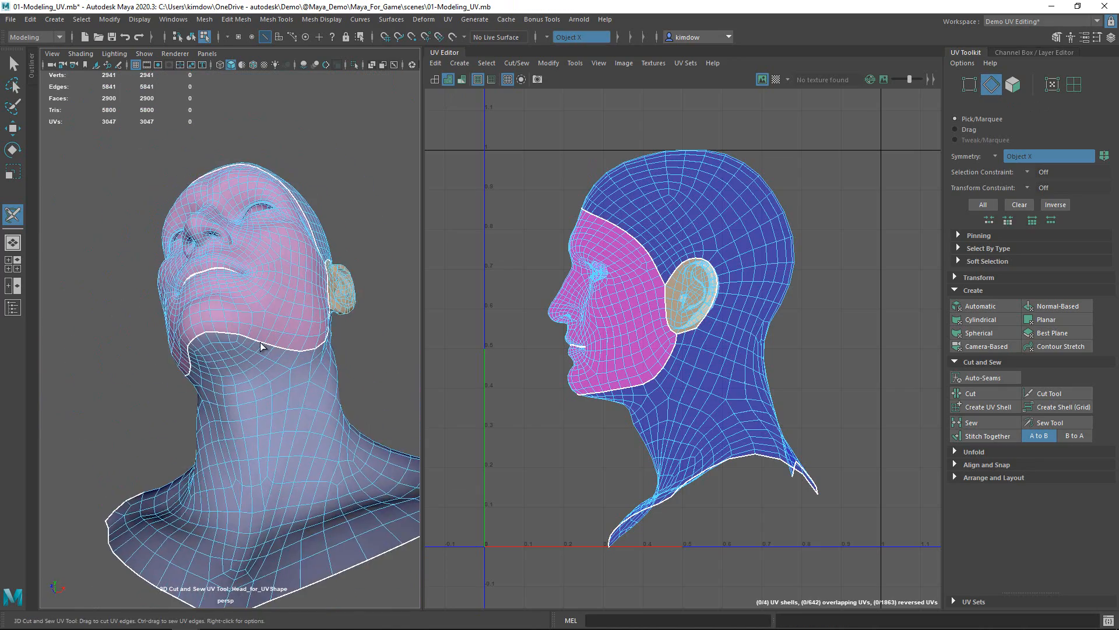
Cut UV seams down the center of the neck and scalp to split the rest of the head into halves.
{"action": "scroll", "coordinate": [235, 406], "scroll_direction": "up", "scroll_amount": 5}
{"action": "double_click", "coordinate": [234, 404]}
{"action": "left_click_drag", "start_coordinate": [289, 200], "coordinate": [227, 292], "text": "alt"}
{"action": "scroll", "coordinate": [218, 240], "scroll_direction": "up", "scroll_amount": 2}
{"action": "double_click", "coordinate": [210, 246]}
{"action": "left_click_drag", "start_coordinate": [210, 241], "coordinate": [260, 261], "text": "alt"}
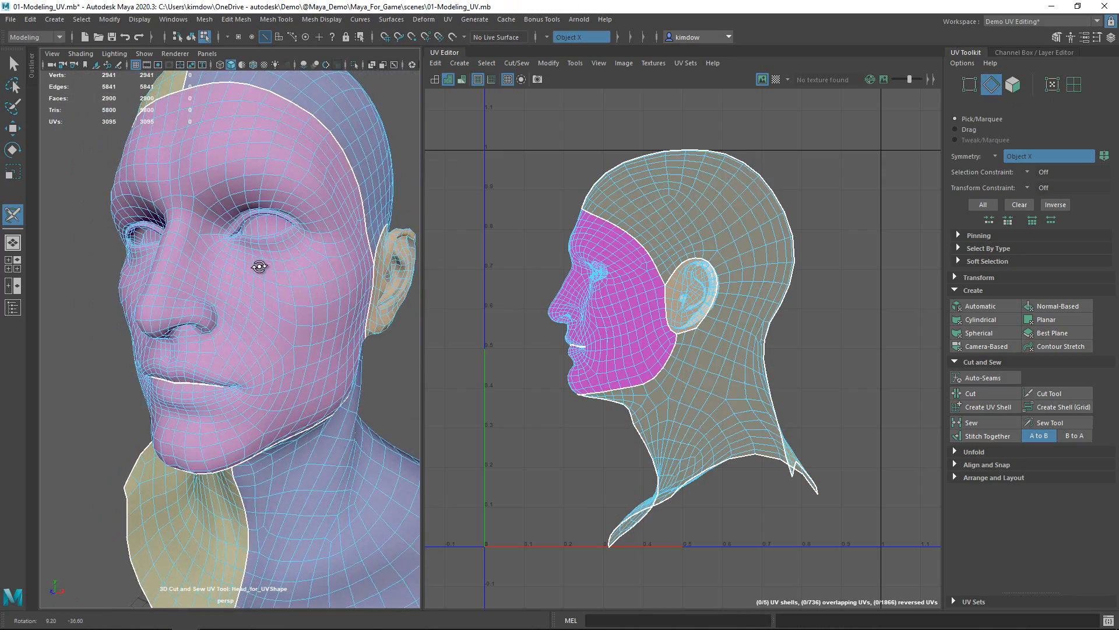
Cut the UV seam loop along the inner edge of the eyelids to separate the eye surface.
{"action": "scroll", "coordinate": [291, 256], "scroll_direction": "up", "scroll_amount": 6}
{"action": "middle_click_drag", "start_coordinate": [295, 251], "coordinate": [265, 387], "text": "alt"}
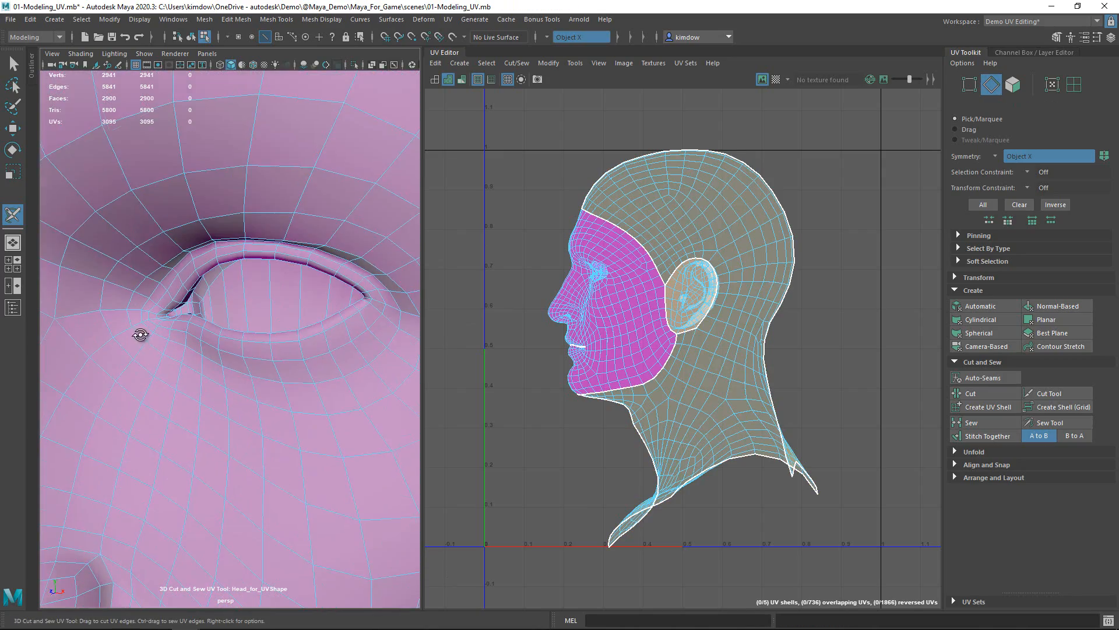
{"action": "left_click_drag", "start_coordinate": [141, 335], "coordinate": [137, 328], "text": "alt"}
{"action": "double_click", "coordinate": [169, 222]}
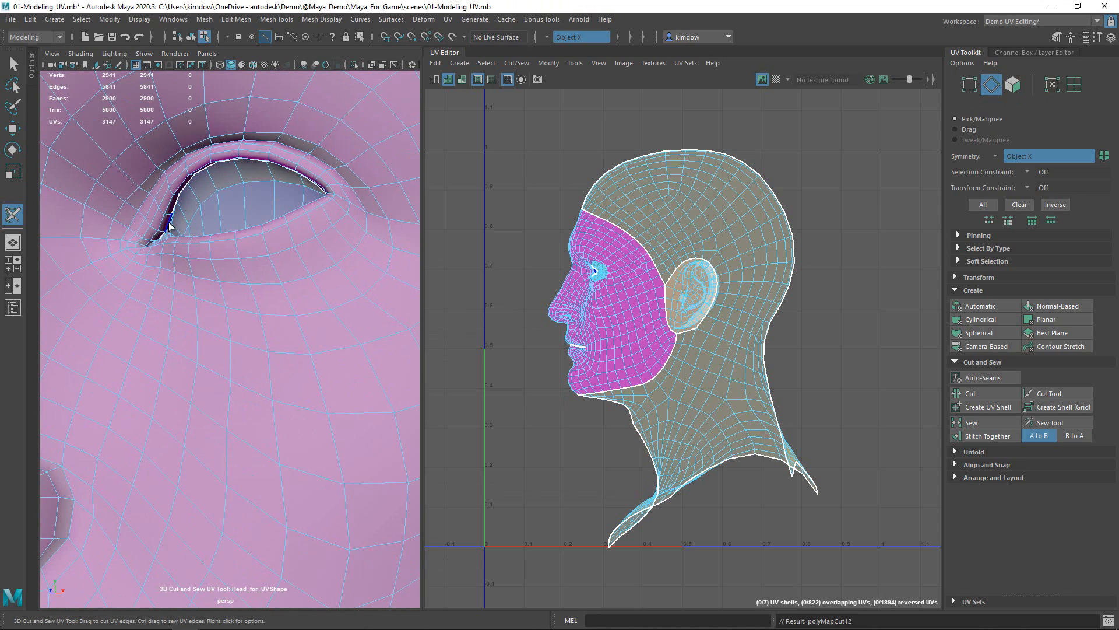
Cut the UV seam loop around the nostril opening, and return to object mode with the whole head framed.
{"action": "left_click_drag", "start_coordinate": [210, 304], "coordinate": [230, 282], "text": "alt"}
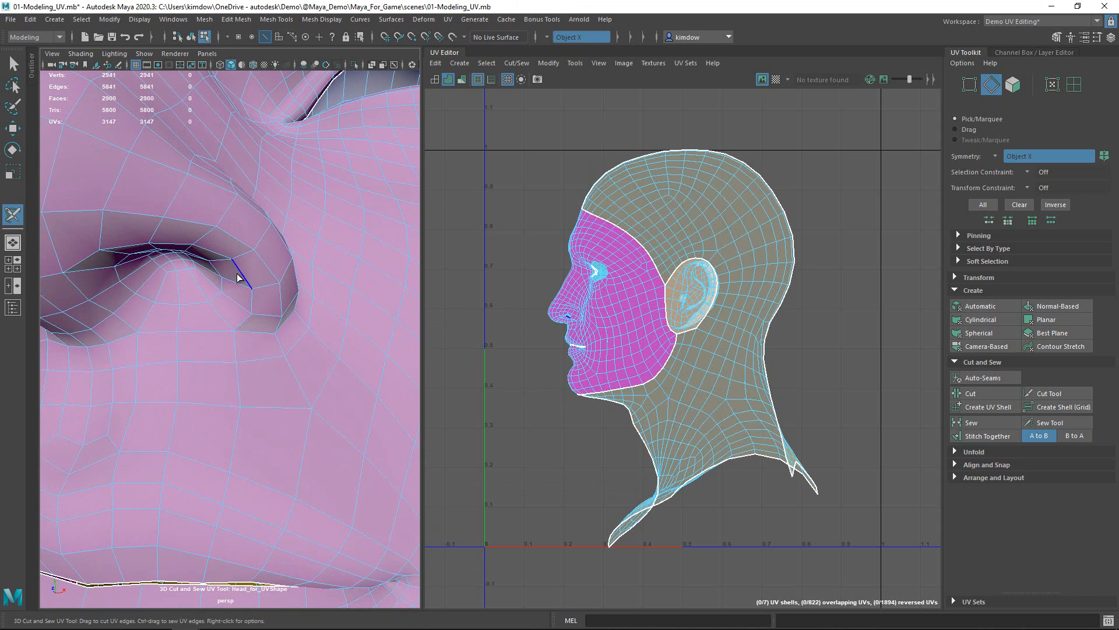
{"action": "double_click", "coordinate": [245, 277]}
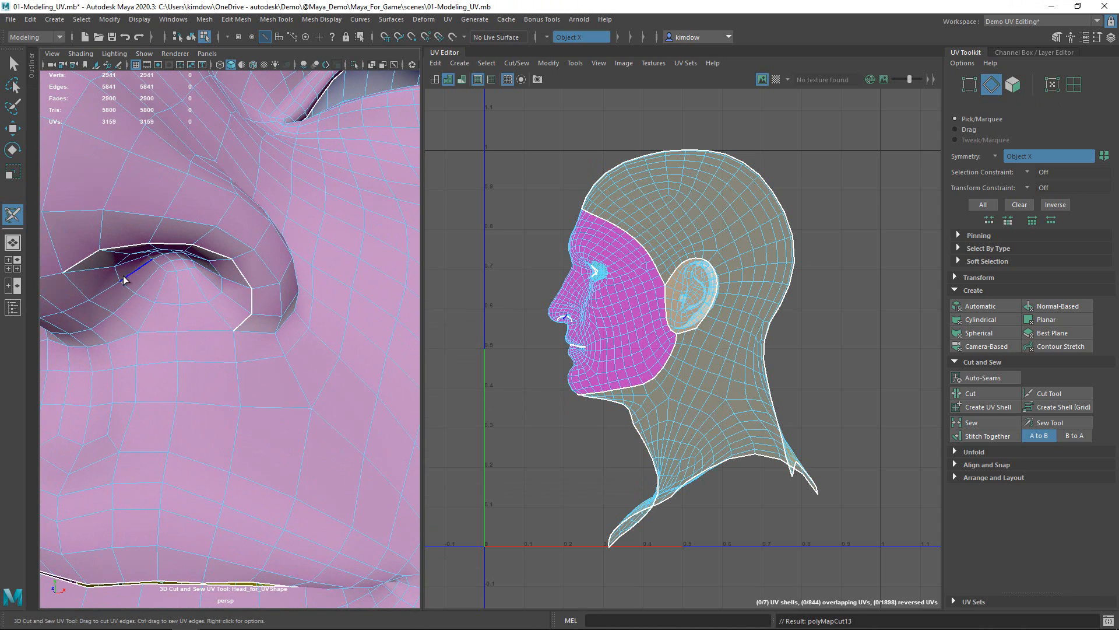
{"action": "double_click", "coordinate": [153, 326]}
{"action": "right_click_drag", "start_coordinate": [268, 357], "coordinate": [127, 358], "text": "alt"}
{"action": "left_click_drag", "start_coordinate": [127, 358], "coordinate": [152, 326], "text": "alt"}
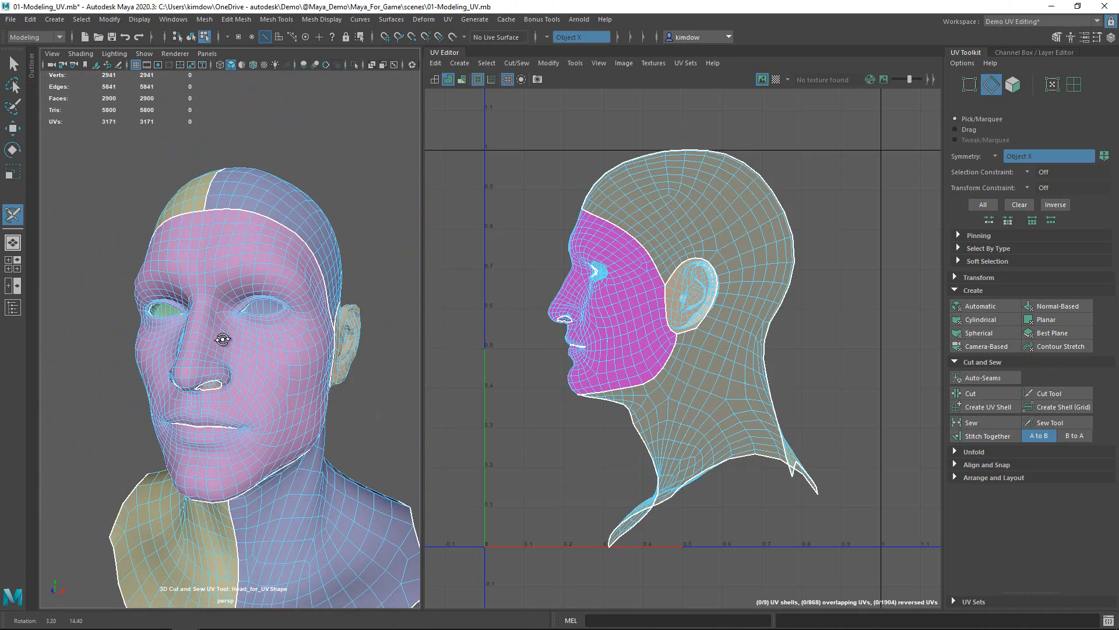
{"action": "key", "text": "w"}
{"action": "key", "text": "F8"}
{"action": "key", "text": "f"}
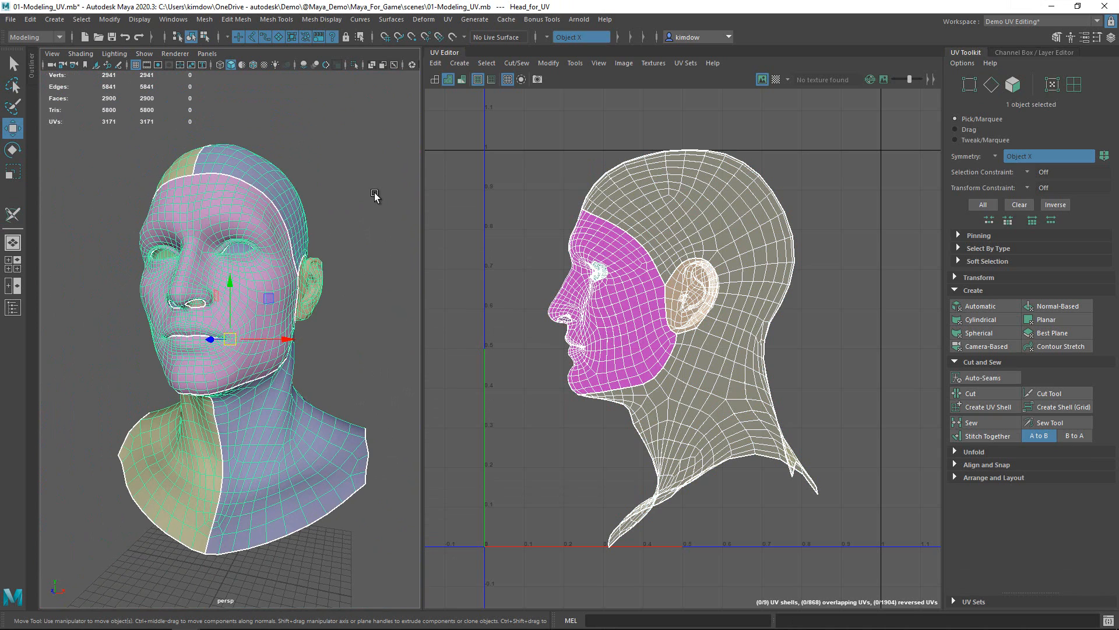
Try unfolding all of the head's UV shells with the current Unfold settings, and undo the unfold.
{"action": "left_click", "coordinate": [956, 450]}
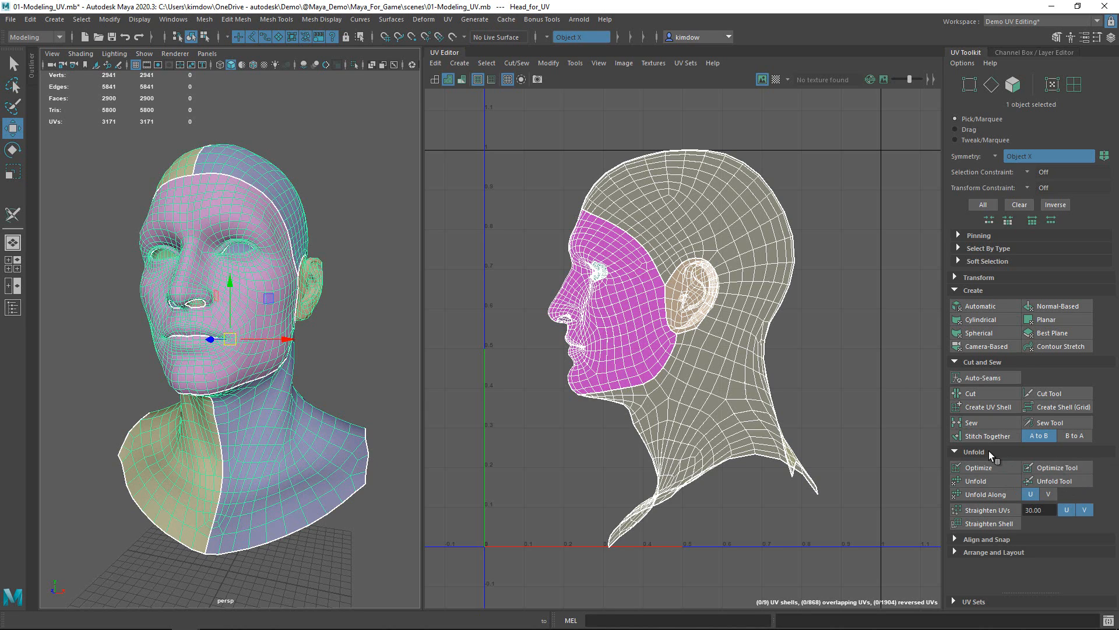
{"action": "left_click", "coordinate": [963, 483]}
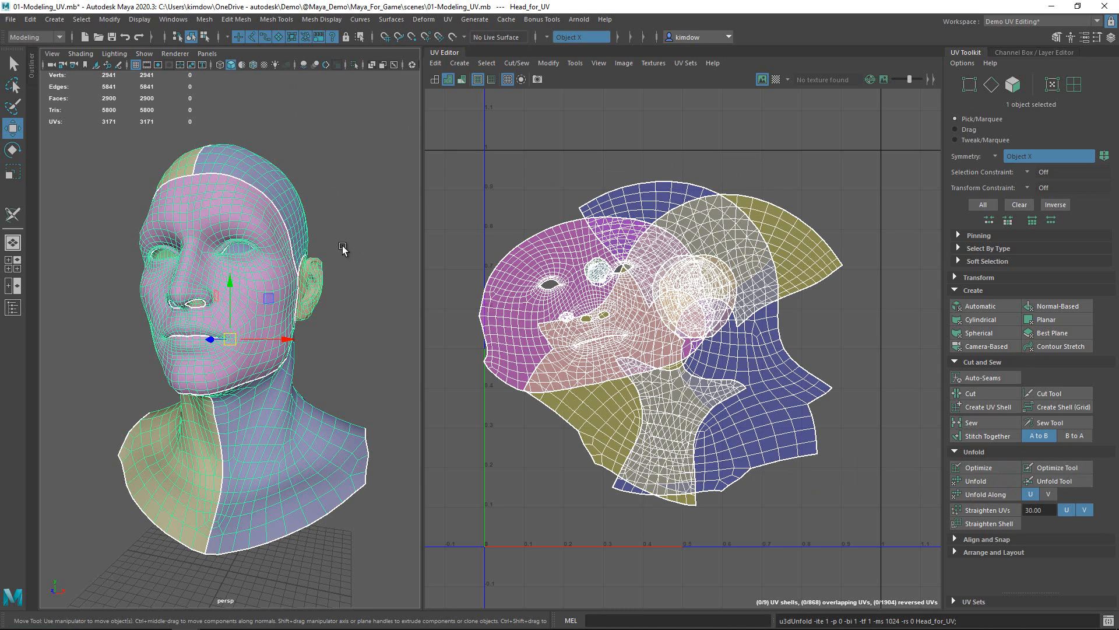
{"action": "key", "text": "ctrl+z"}
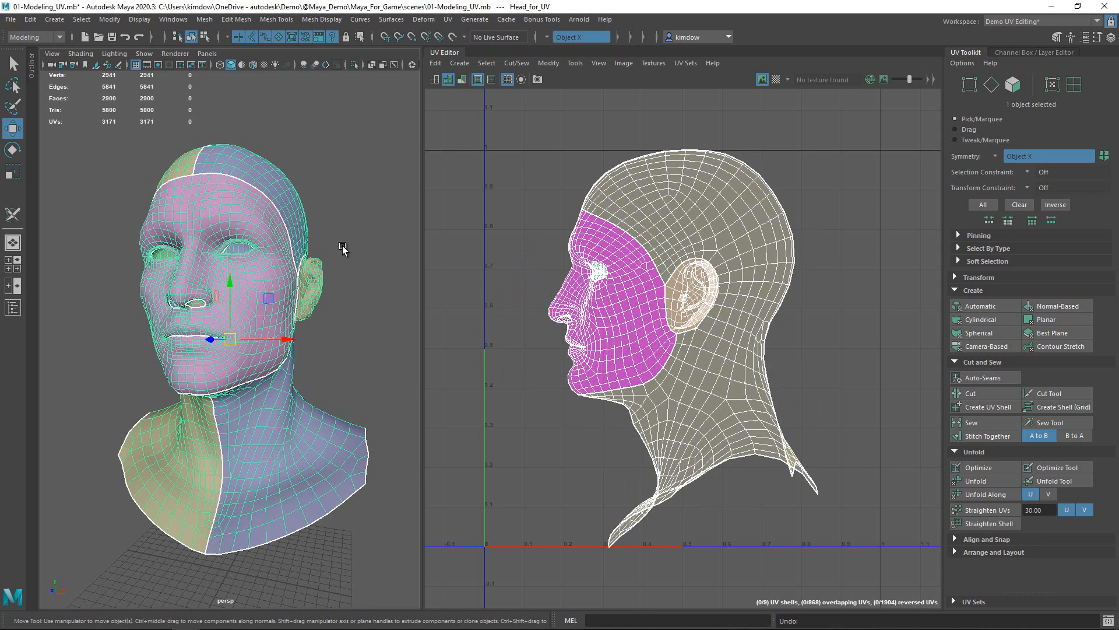
Unfold the head's UVs using the Unfold3D method with Layout UVs enabled in the unfold options.
{"action": "left_click", "coordinate": [984, 482], "text": "ctrl"}
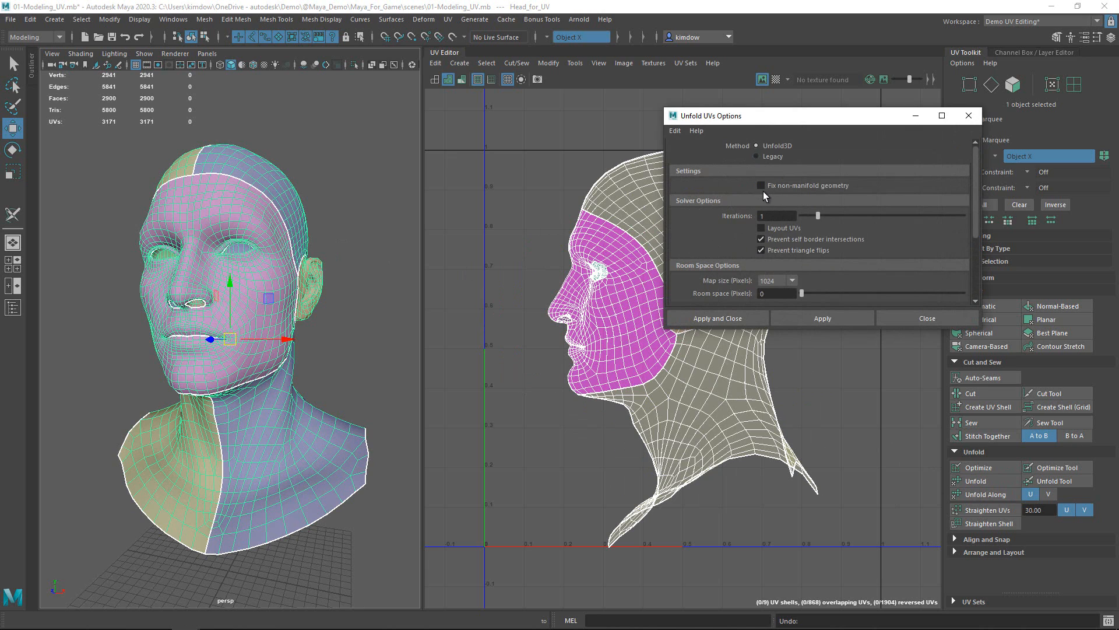
{"action": "scroll", "coordinate": [770, 198], "scroll_direction": "down", "scroll_amount": 1}
{"action": "left_click", "coordinate": [778, 210]}
{"action": "left_click", "coordinate": [739, 316]}
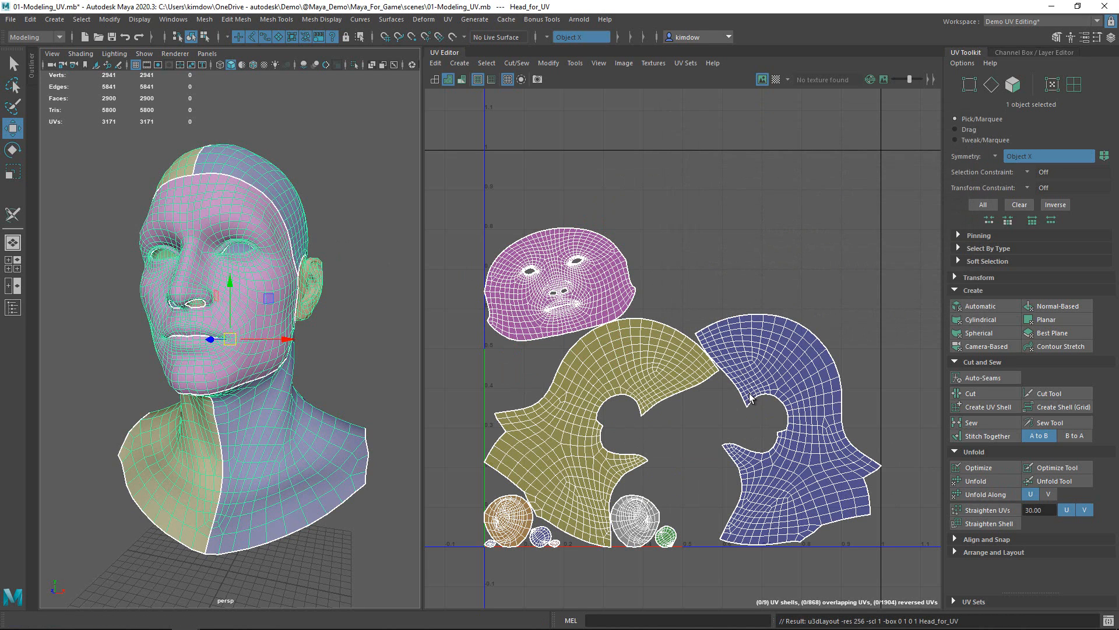
Select the two large scalp-and-neck shells and move them 1.0000 in positive U into the neighboring UV tile.
{"action": "scroll", "coordinate": [772, 439], "scroll_direction": "down", "scroll_amount": 2}
{"action": "right_click_drag", "start_coordinate": [740, 319], "coordinate": [659, 379]}
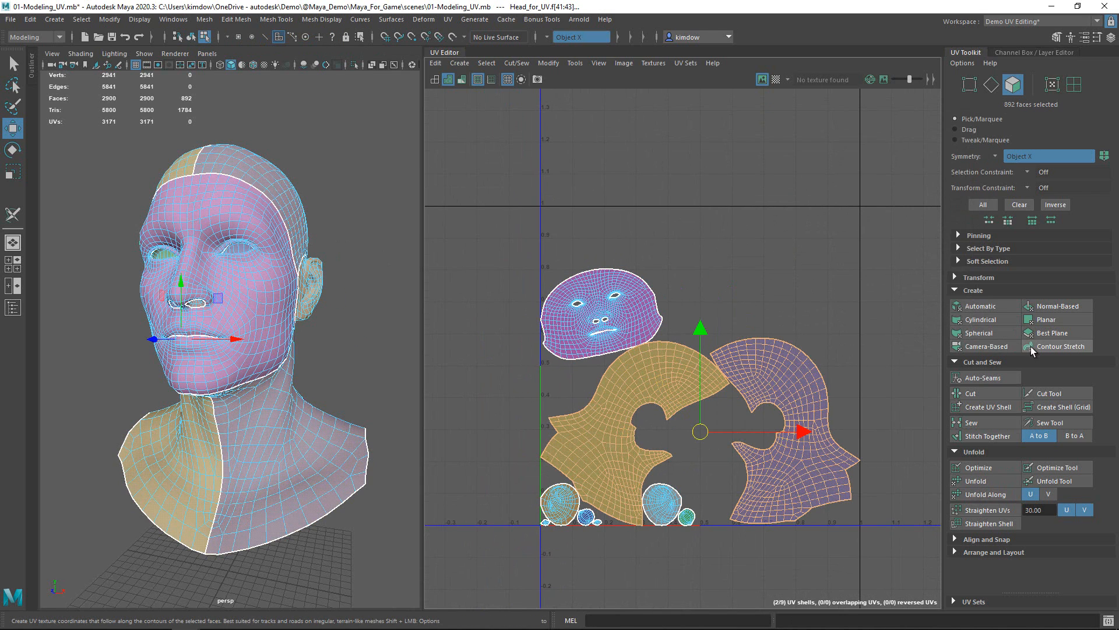
{"action": "left_click", "coordinate": [980, 277]}
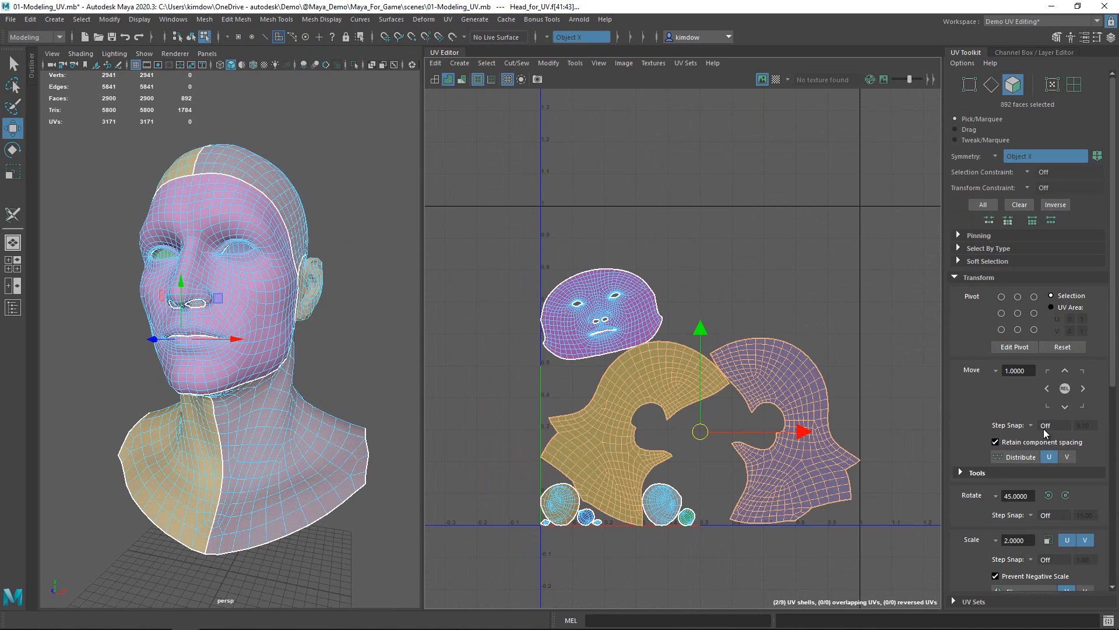
{"action": "left_click", "coordinate": [1046, 389]}
{"action": "scroll", "coordinate": [800, 417], "scroll_direction": "down", "scroll_amount": 3}
{"action": "left_click", "coordinate": [1084, 389]}
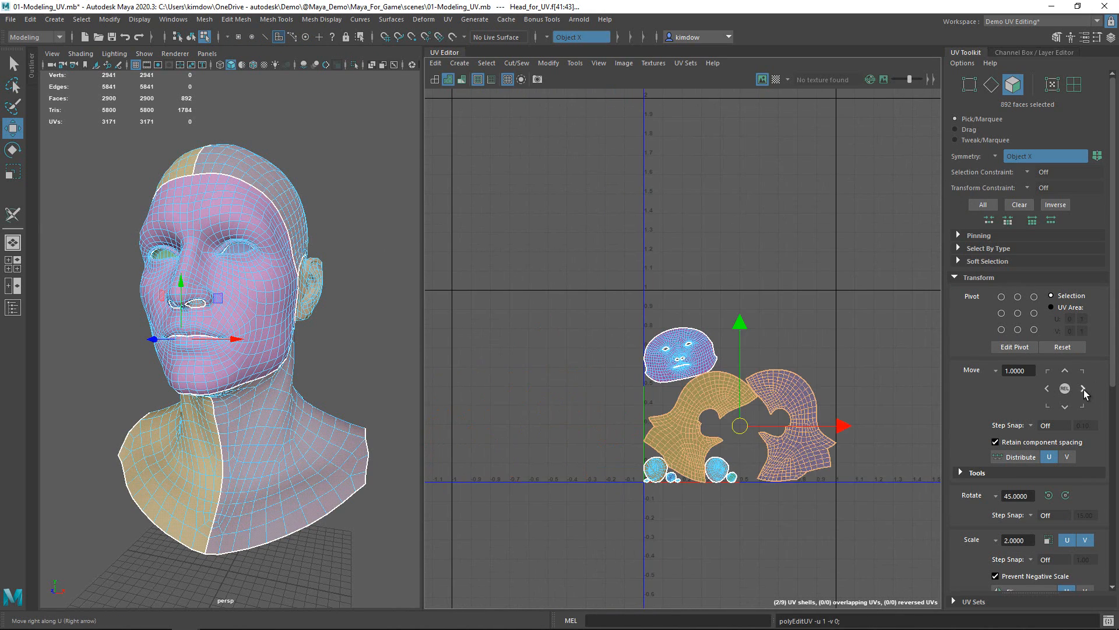
{"action": "left_click", "coordinate": [1083, 389]}
{"action": "scroll", "coordinate": [816, 441], "scroll_direction": "down", "scroll_amount": 1}
{"action": "middle_click_drag", "start_coordinate": [746, 415], "coordinate": [621, 379], "text": "alt"}
{"action": "scroll", "coordinate": [661, 265], "scroll_direction": "up", "scroll_amount": 1}
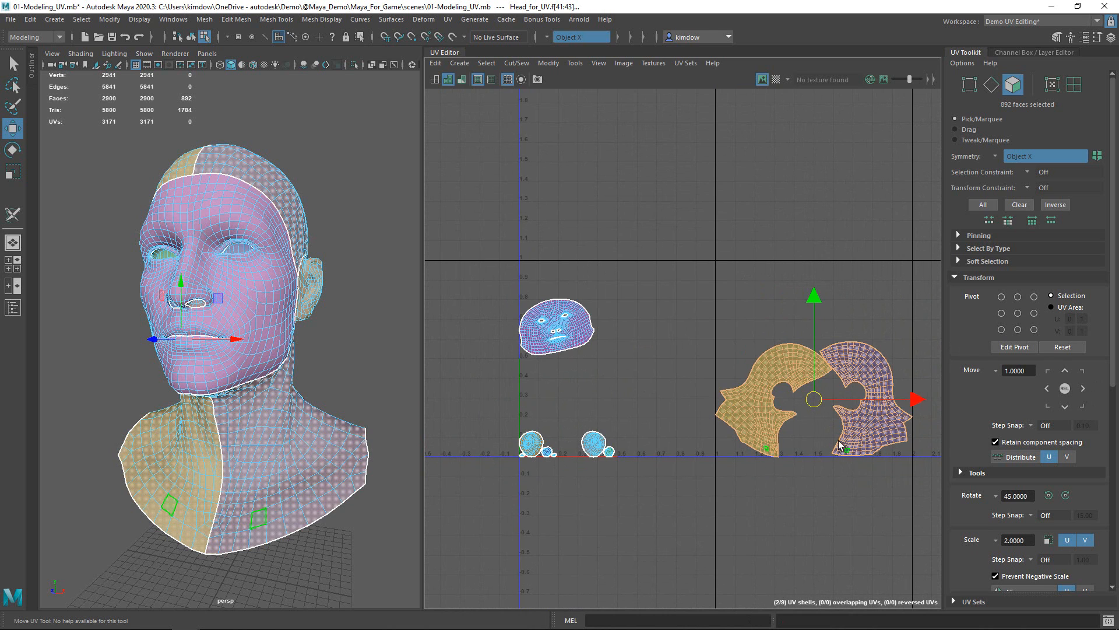
{"action": "scroll", "coordinate": [559, 446], "scroll_direction": "up", "scroll_amount": 3}
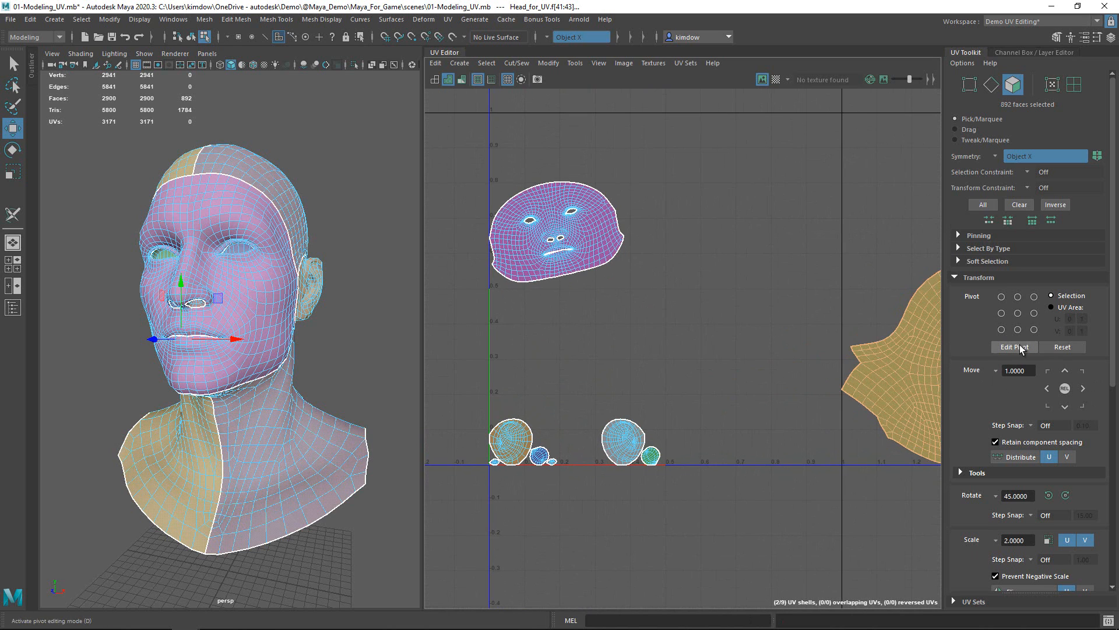
Turn off Object X symmetry so that face-shell edits affect only one side.
{"action": "right_click_drag", "start_coordinate": [778, 379], "coordinate": [714, 385], "text": "alt"}
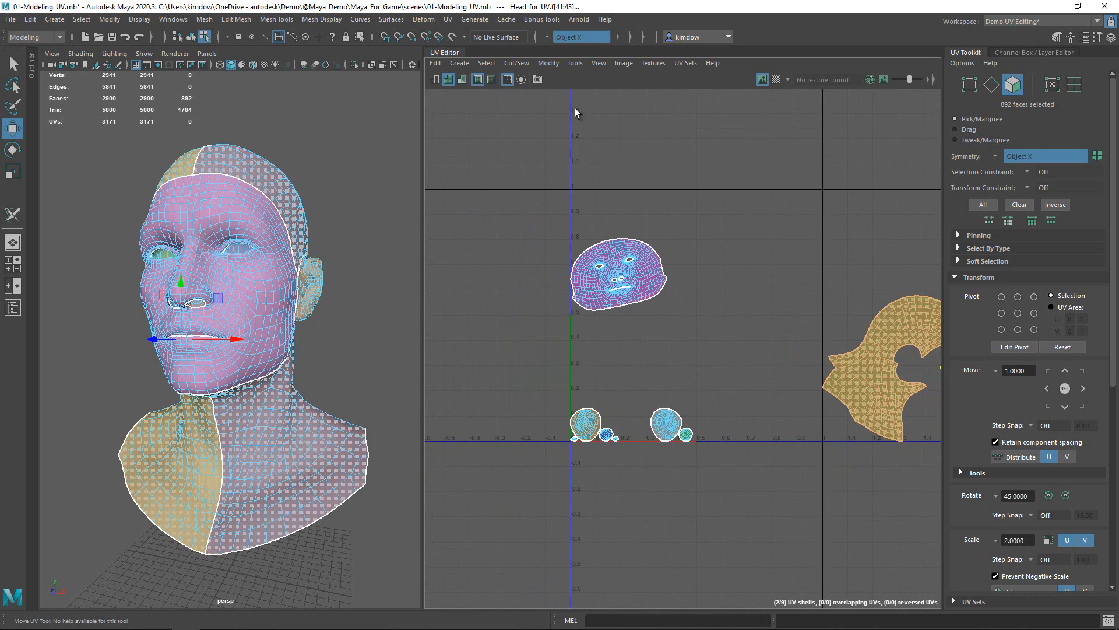
{"action": "left_click", "coordinate": [548, 36]}
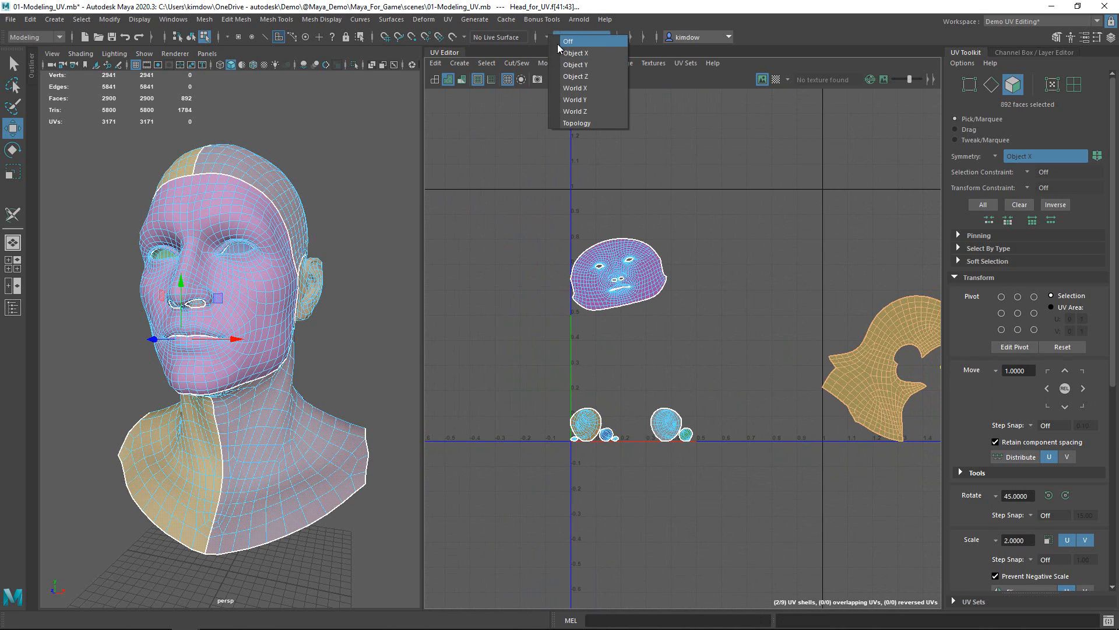
{"action": "left_click", "coordinate": [567, 42]}
Select a vertical edge on the face shell's forehead centerline and apply Straighten Shell to orient the face upright.
{"action": "right_click_drag", "start_coordinate": [528, 313], "coordinate": [727, 411], "text": "alt"}
{"action": "middle_click_drag", "start_coordinate": [728, 411], "coordinate": [715, 452], "text": "alt"}
{"action": "right_click_drag", "start_coordinate": [619, 487], "coordinate": [944, 461], "text": "alt"}
{"action": "middle_click_drag", "start_coordinate": [840, 365], "coordinate": [756, 526], "text": "alt"}
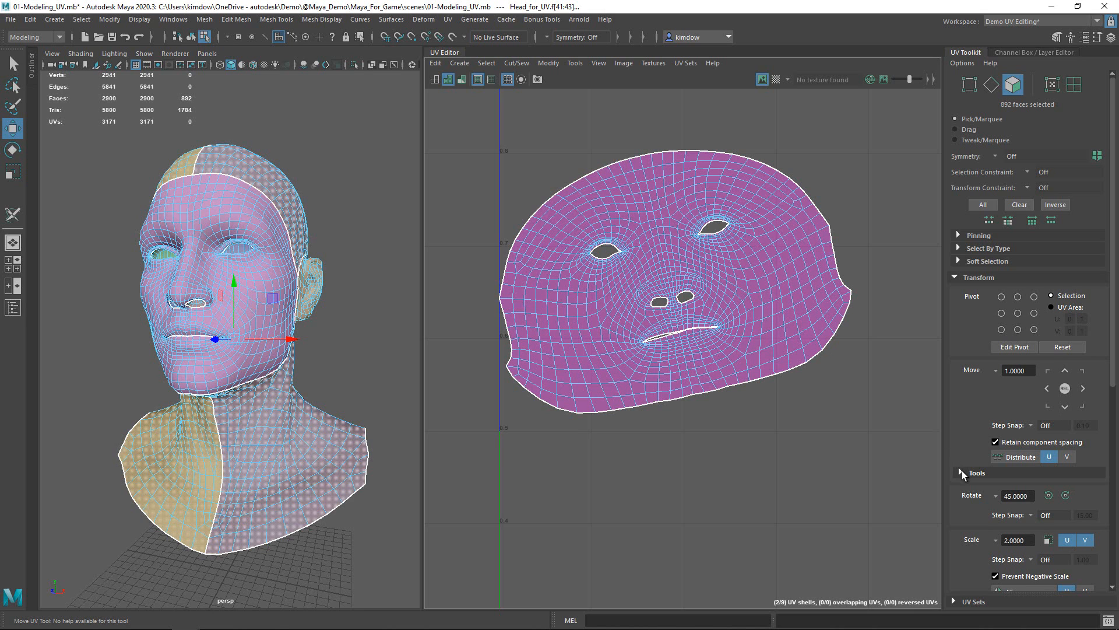
{"action": "right_click_drag", "start_coordinate": [744, 289], "coordinate": [745, 172]}
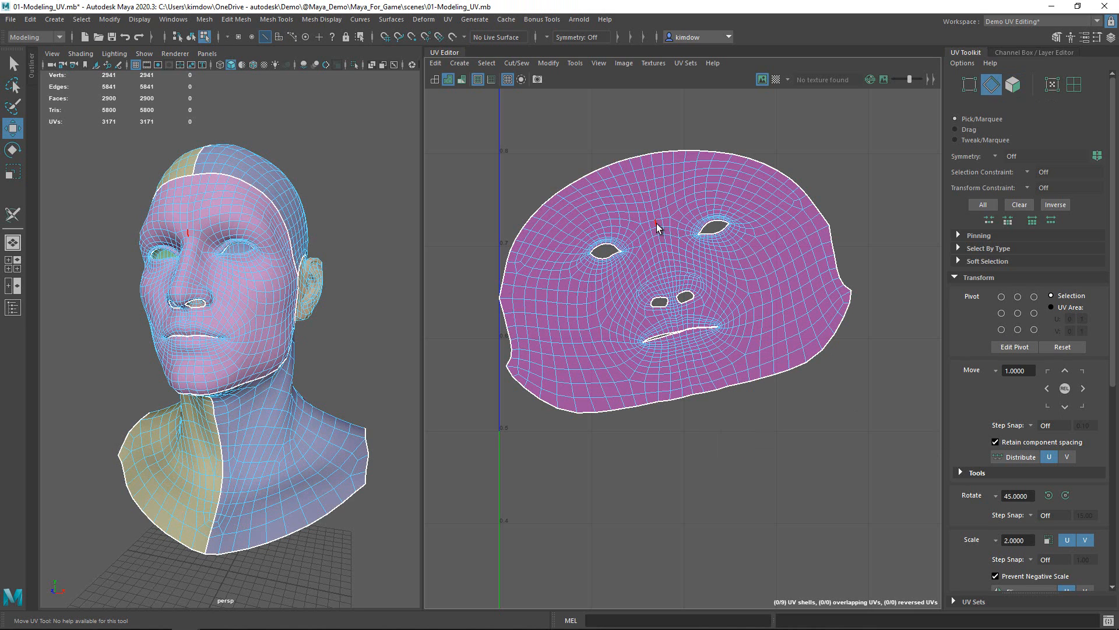
{"action": "left_click", "coordinate": [737, 353]}
{"action": "right_click_drag", "start_coordinate": [737, 356], "coordinate": [773, 381], "text": "alt"}
{"action": "scroll", "coordinate": [987, 419], "scroll_direction": "down", "scroll_amount": 2}
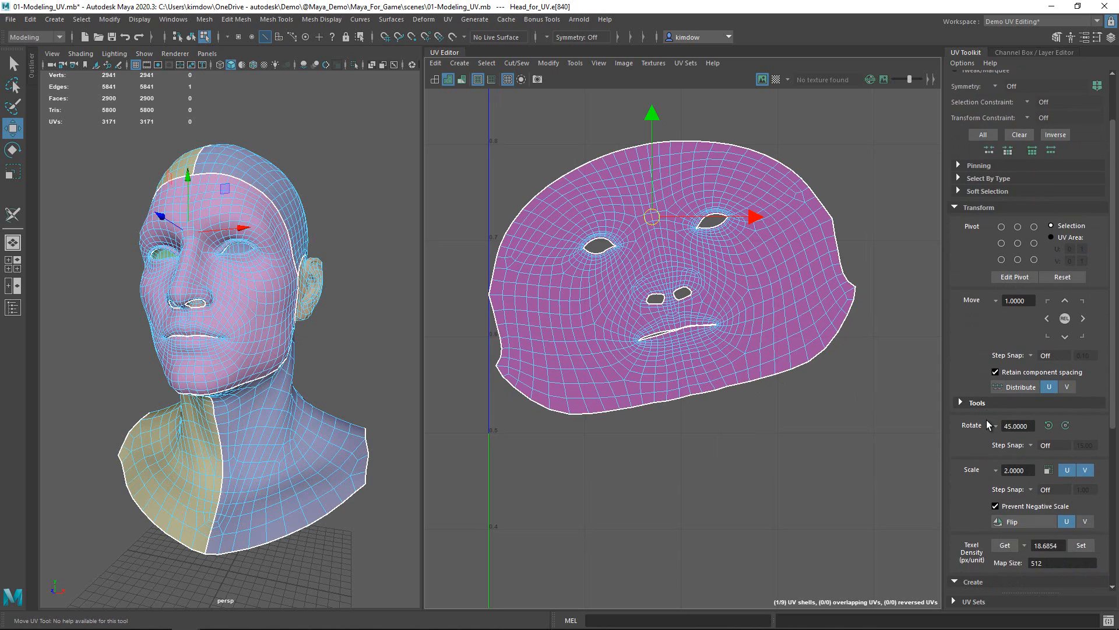
{"action": "scroll", "coordinate": [985, 425], "scroll_direction": "down", "scroll_amount": 7}
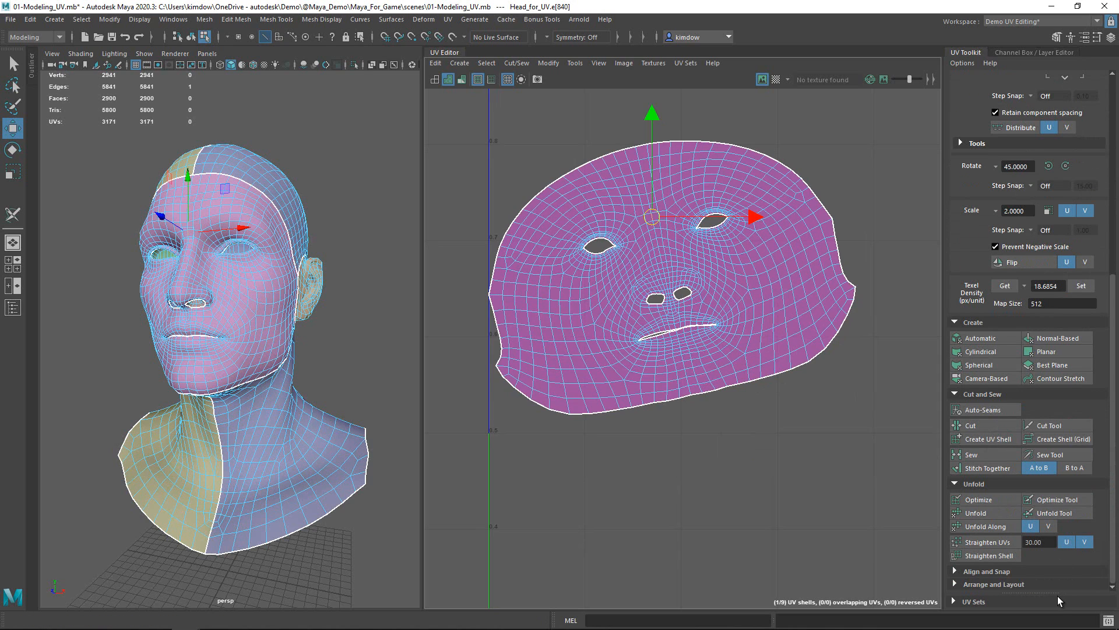
{"action": "left_click", "coordinate": [970, 557]}
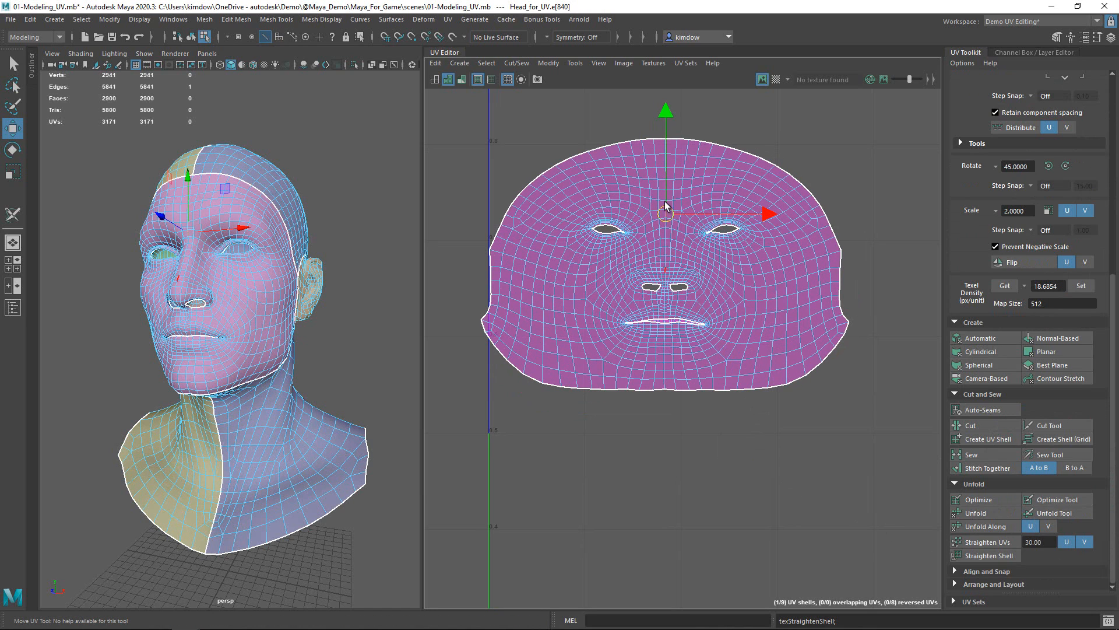
Select all UVs of the face shell and snap the shell to the center of the 0–1 UV tile.
{"action": "scroll", "coordinate": [688, 347], "scroll_direction": "down", "scroll_amount": 2}
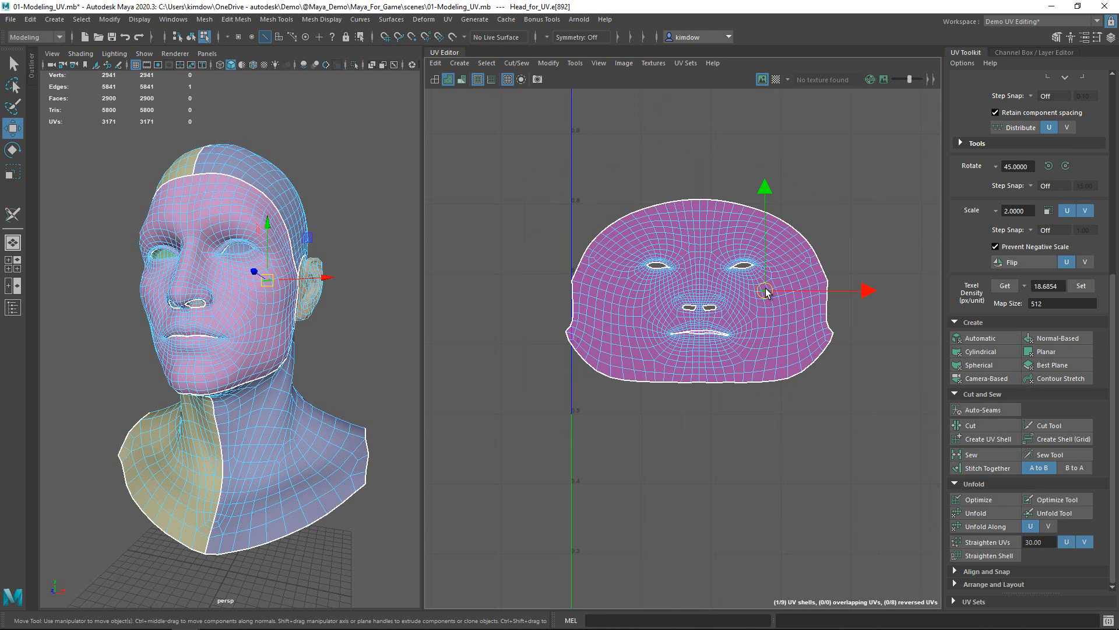
{"action": "right_click_drag", "start_coordinate": [765, 288], "coordinate": [662, 280]}
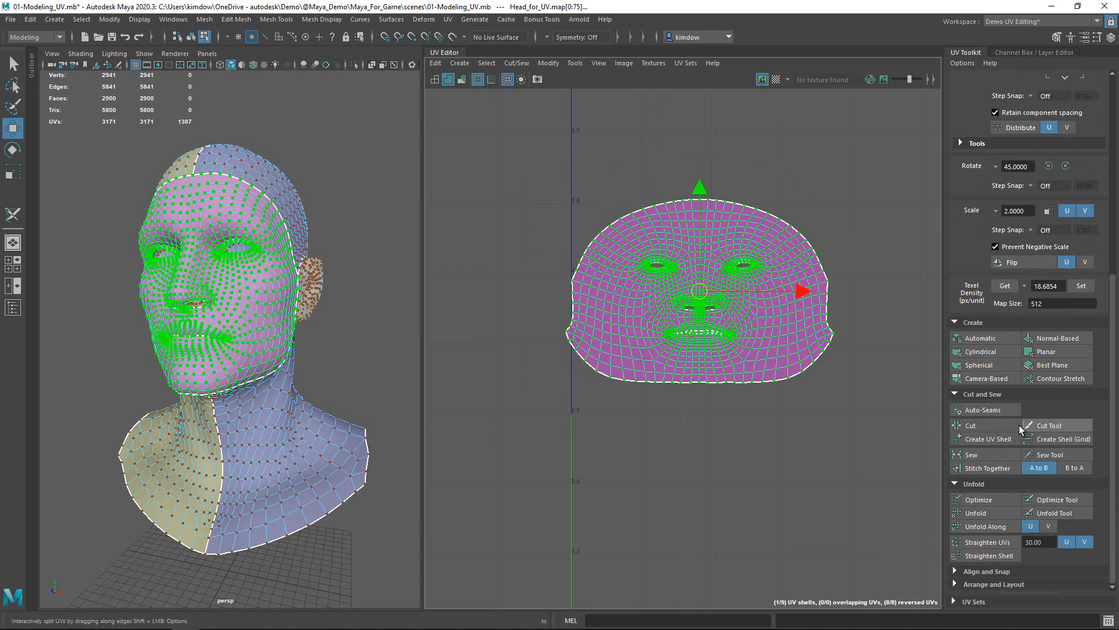
{"action": "left_click", "coordinate": [994, 572]}
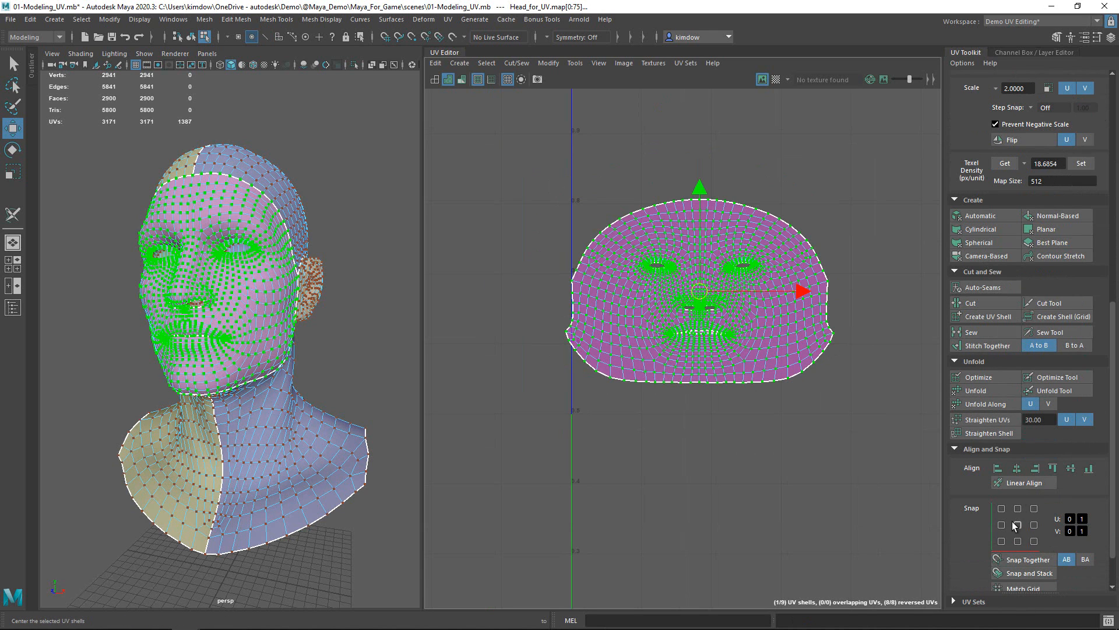
{"action": "left_click", "coordinate": [993, 523]}
{"action": "middle_click_drag", "start_coordinate": [840, 464], "coordinate": [513, 386], "text": "alt"}
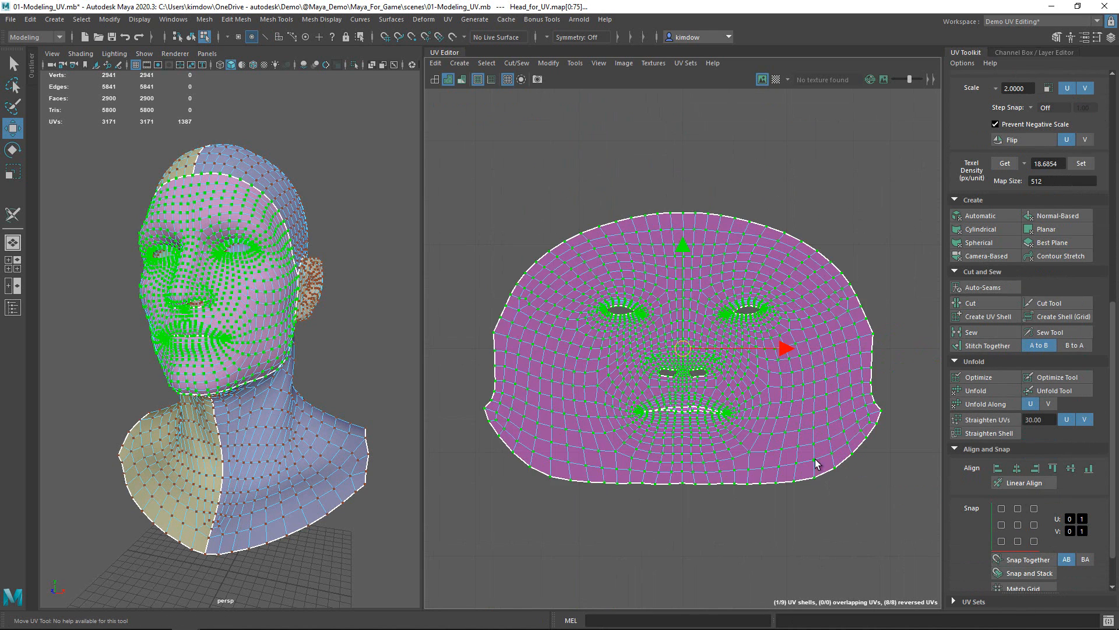
Scale the face shell up uniformly until it nearly fills the UV tile's width, and clear the UV selection.
{"action": "scroll", "coordinate": [513, 386], "scroll_direction": "down", "scroll_amount": 3}
{"action": "key", "text": "r"}
{"action": "left_click_drag", "start_coordinate": [766, 397], "coordinate": [861, 356]}
{"action": "middle_click_drag", "start_coordinate": [861, 356], "coordinate": [792, 384], "text": "alt"}
{"action": "right_click_drag", "start_coordinate": [792, 384], "coordinate": [707, 384], "text": "alt"}
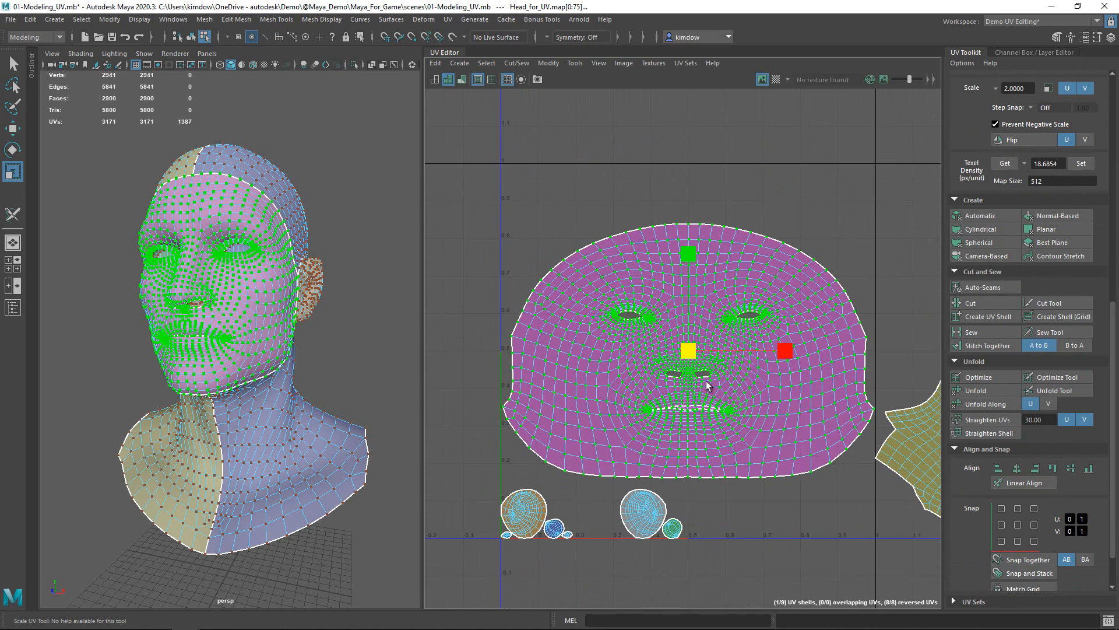
{"action": "left_click", "coordinate": [802, 186]}
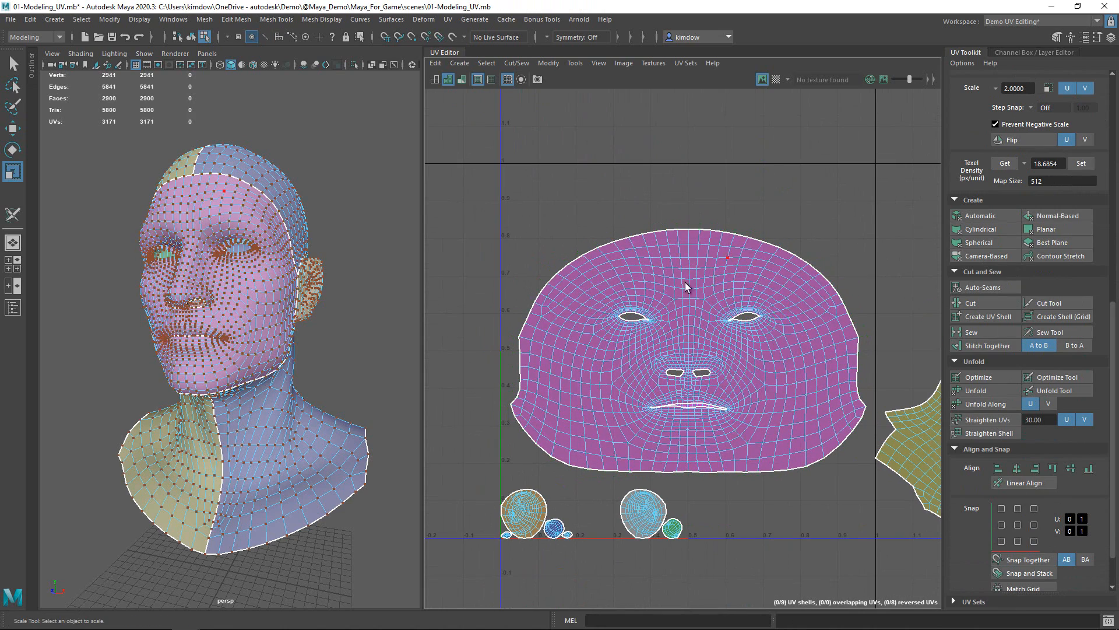
Brush with the Unfold Tool around the eye, nostril, mouth corner and cheek on the left half of the face shell.
{"action": "right_click_drag", "start_coordinate": [684, 282], "coordinate": [861, 362], "text": "alt"}
{"action": "middle_click_drag", "start_coordinate": [798, 376], "coordinate": [799, 295], "text": "alt"}
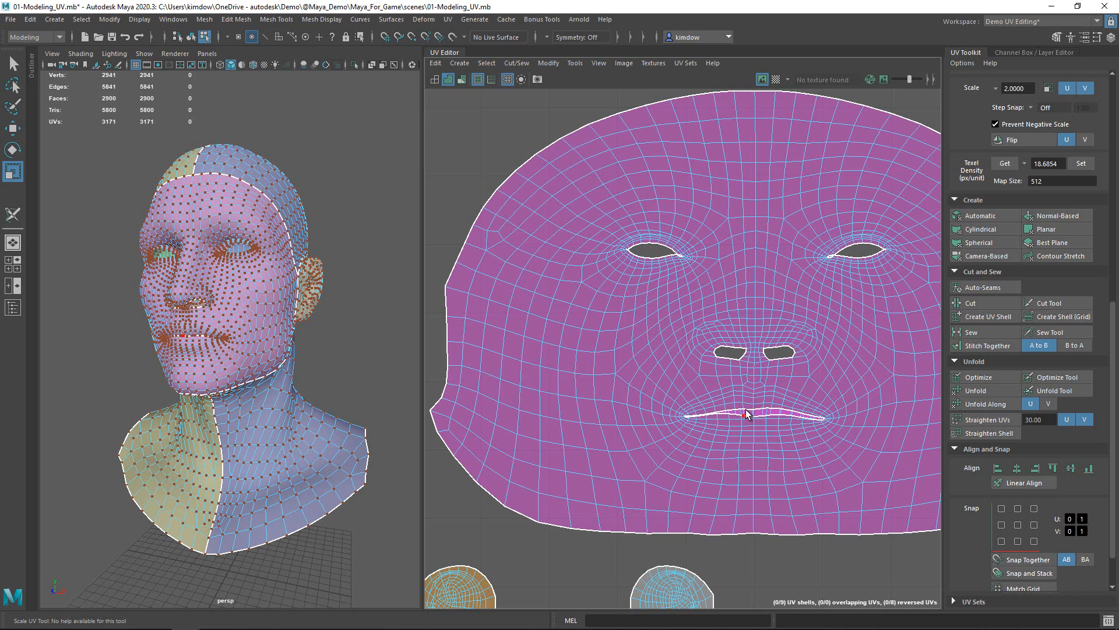
{"action": "left_click", "coordinate": [1047, 390]}
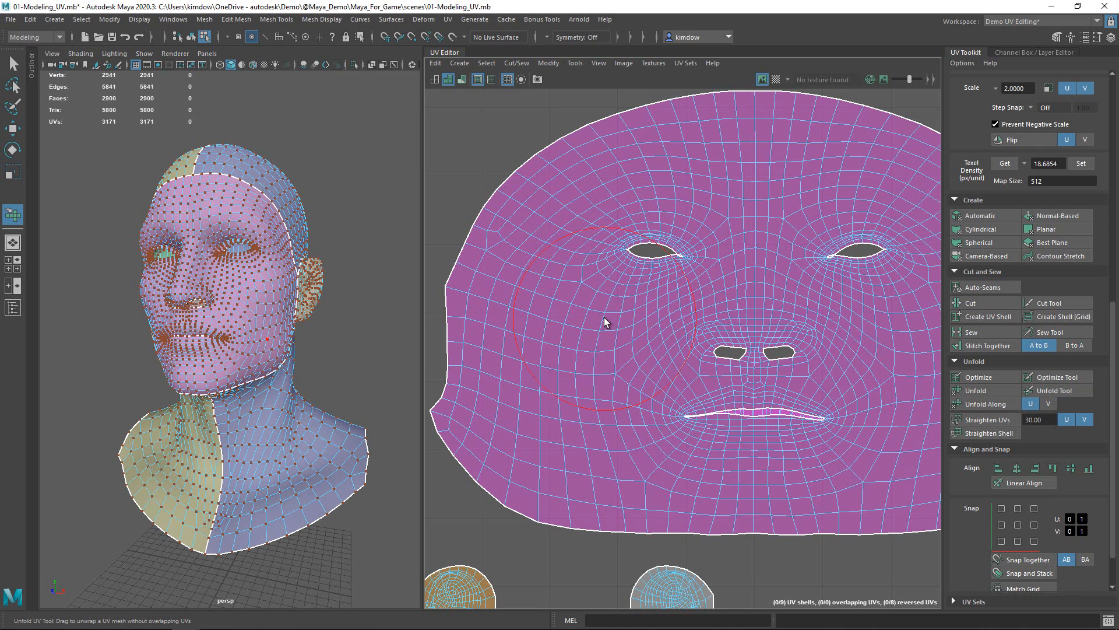
{"action": "left_click_drag", "start_coordinate": [632, 212], "coordinate": [629, 287]}
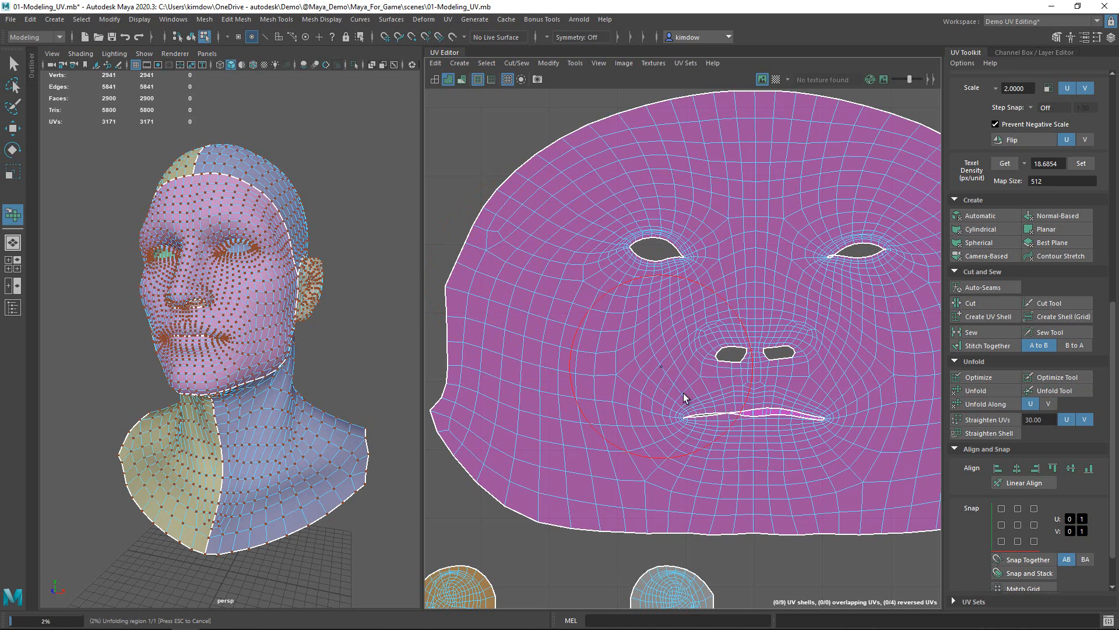
{"action": "mouse_move", "coordinate": [683, 392]}
{"action": "left_mouse_down"}
{"action": "mouse_move", "coordinate": [691, 417]}
{"action": "mouse_move", "coordinate": [761, 415]}
{"action": "left_mouse_up"}
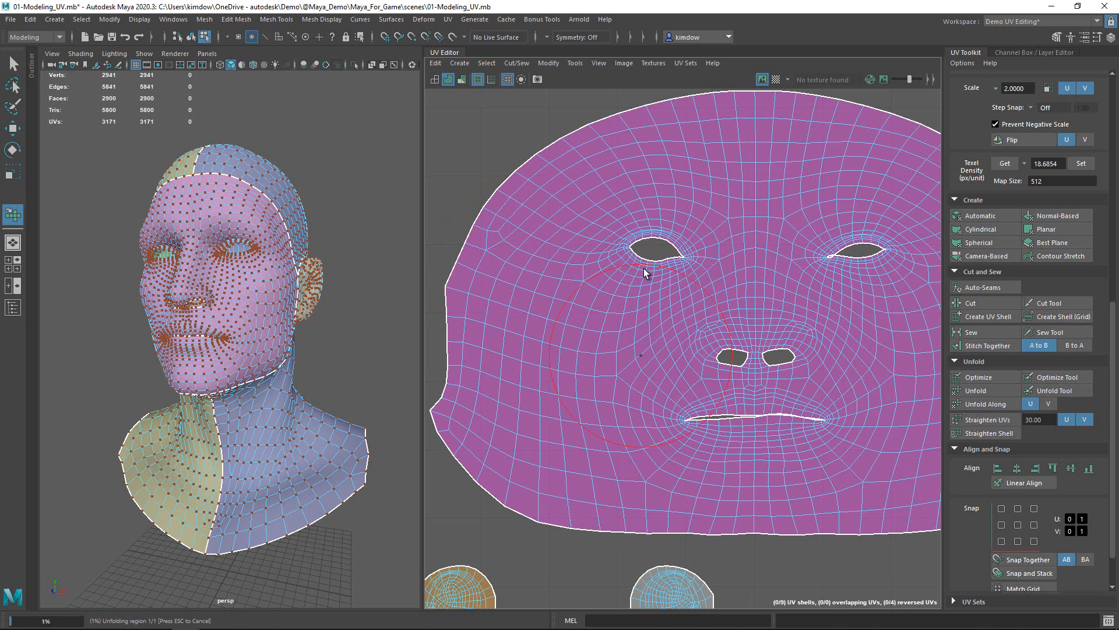
{"action": "mouse_move", "coordinate": [592, 220]}
{"action": "left_mouse_down"}
{"action": "mouse_move", "coordinate": [595, 190]}
{"action": "mouse_move", "coordinate": [674, 160]}
{"action": "left_mouse_up"}
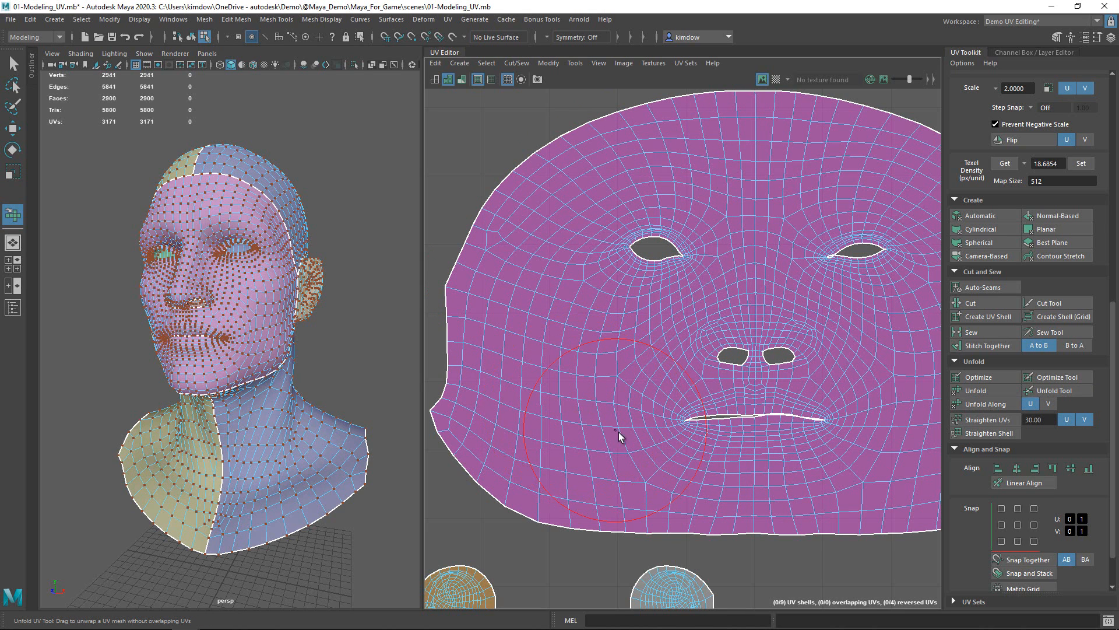
{"action": "left_click_drag", "start_coordinate": [618, 432], "coordinate": [733, 487]}
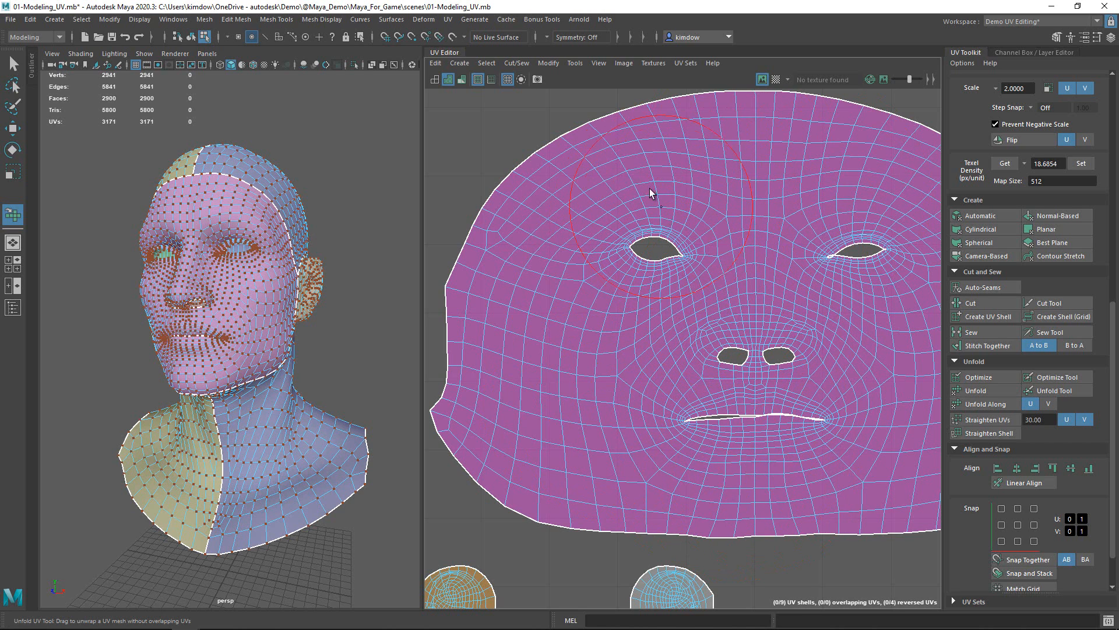
Use the Symmetrize tool with the forehead centerline edge as axis to mirror the brushed half onto the opposite eye, nose and mouth.
{"action": "left_click", "coordinate": [569, 65]}
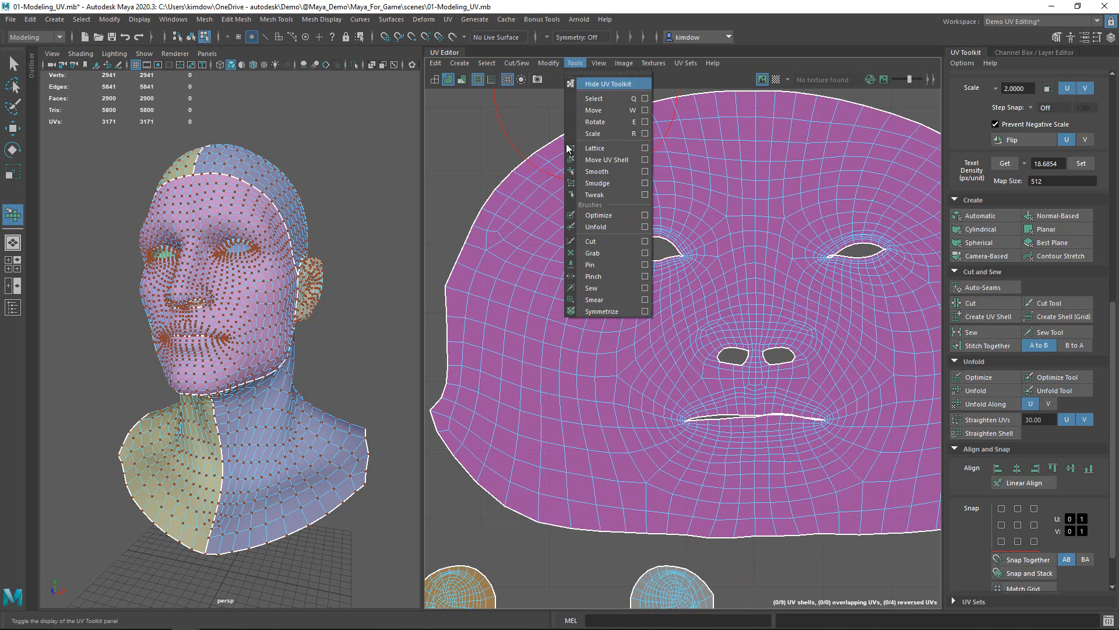
{"action": "left_click", "coordinate": [589, 311]}
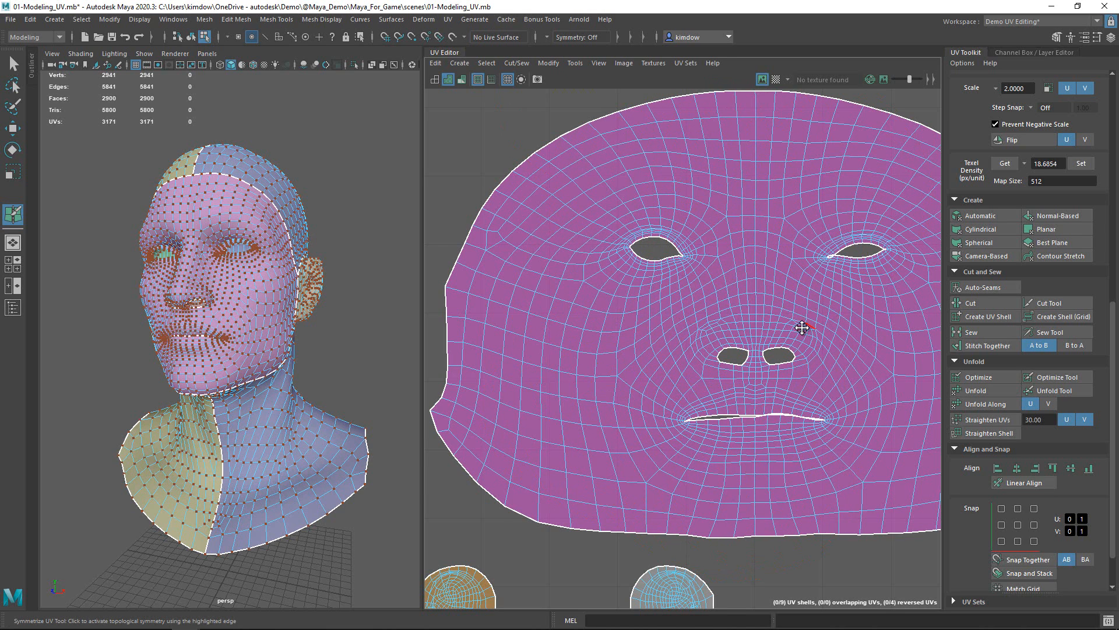
{"action": "middle_click_drag", "start_coordinate": [802, 327], "coordinate": [743, 336], "text": "alt"}
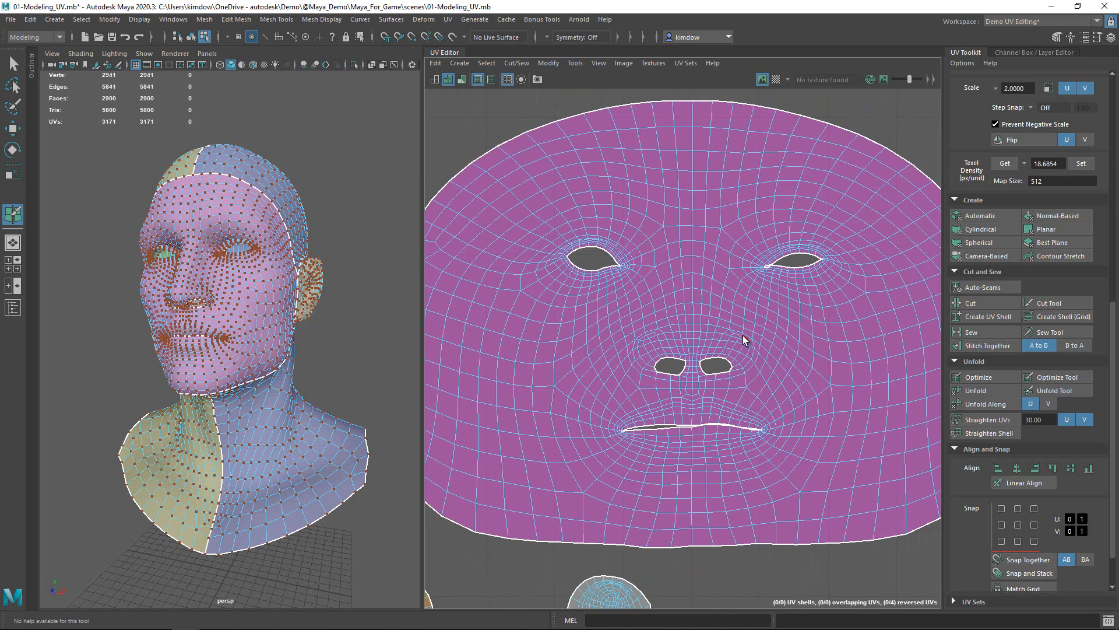
{"action": "left_click", "coordinate": [690, 219]}
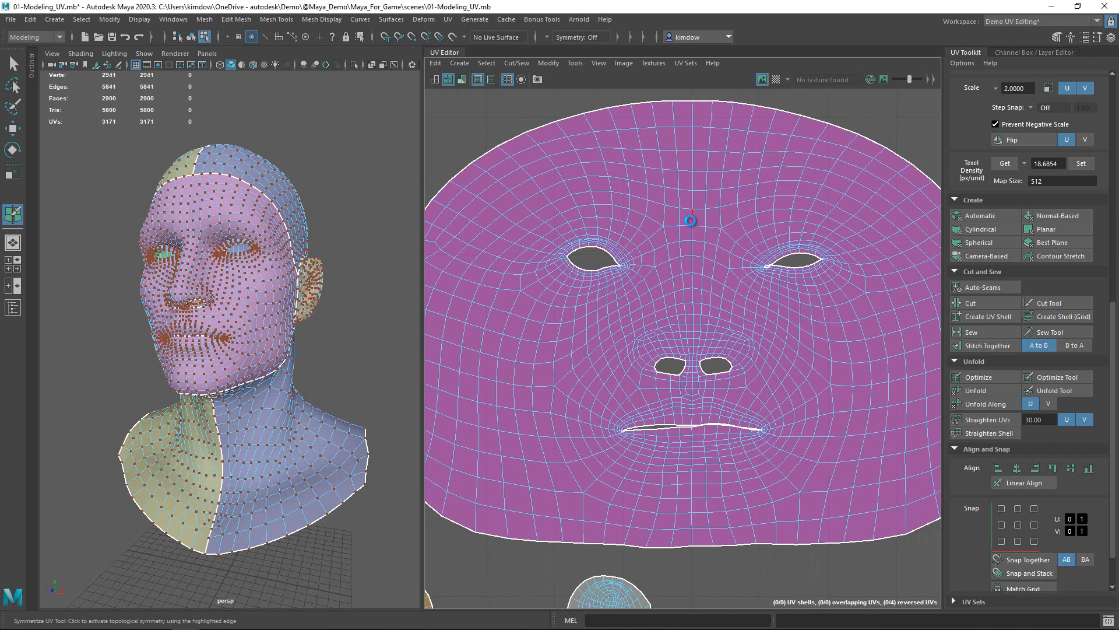
{"action": "right_click_drag", "start_coordinate": [814, 373], "coordinate": [713, 356], "text": "alt"}
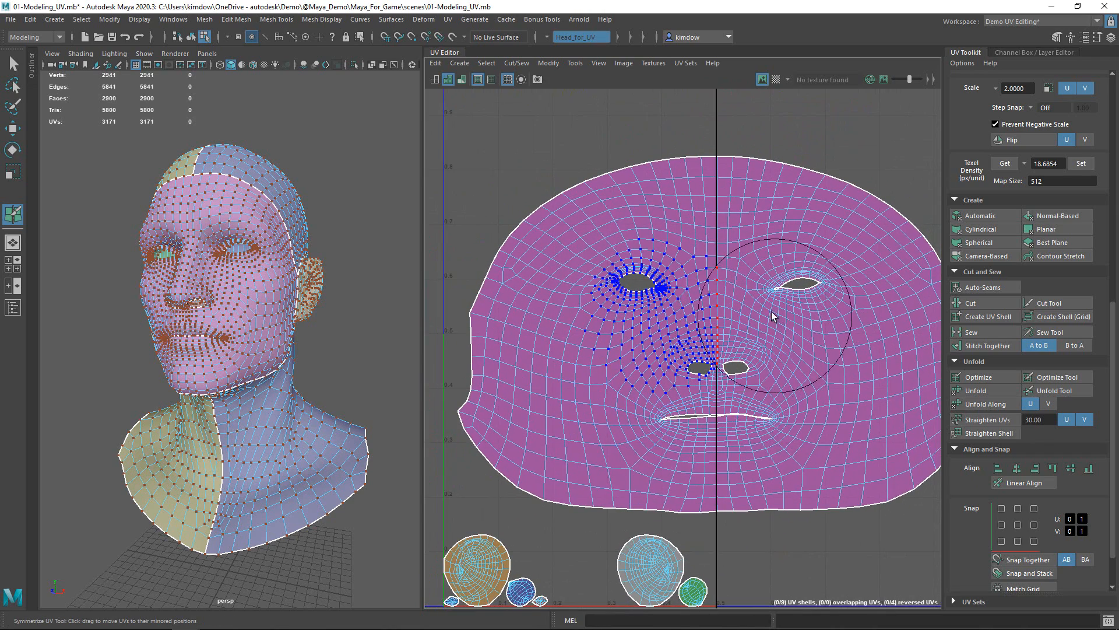
{"action": "middle_click_drag", "start_coordinate": [787, 265], "coordinate": [742, 246], "text": "alt"}
{"action": "mouse_move", "coordinate": [704, 218]}
{"action": "left_mouse_down"}
{"action": "mouse_move", "coordinate": [708, 169]}
{"action": "mouse_move", "coordinate": [780, 188]}
{"action": "mouse_move", "coordinate": [755, 257]}
{"action": "mouse_move", "coordinate": [696, 292]}
{"action": "mouse_move", "coordinate": [670, 356]}
{"action": "mouse_move", "coordinate": [672, 482]}
{"action": "mouse_move", "coordinate": [795, 472]}
{"action": "mouse_move", "coordinate": [890, 448]}
{"action": "mouse_move", "coordinate": [914, 341]}
{"action": "mouse_move", "coordinate": [824, 138]}
{"action": "mouse_move", "coordinate": [675, 142]}
{"action": "mouse_move", "coordinate": [678, 211]}
{"action": "left_mouse_up"}
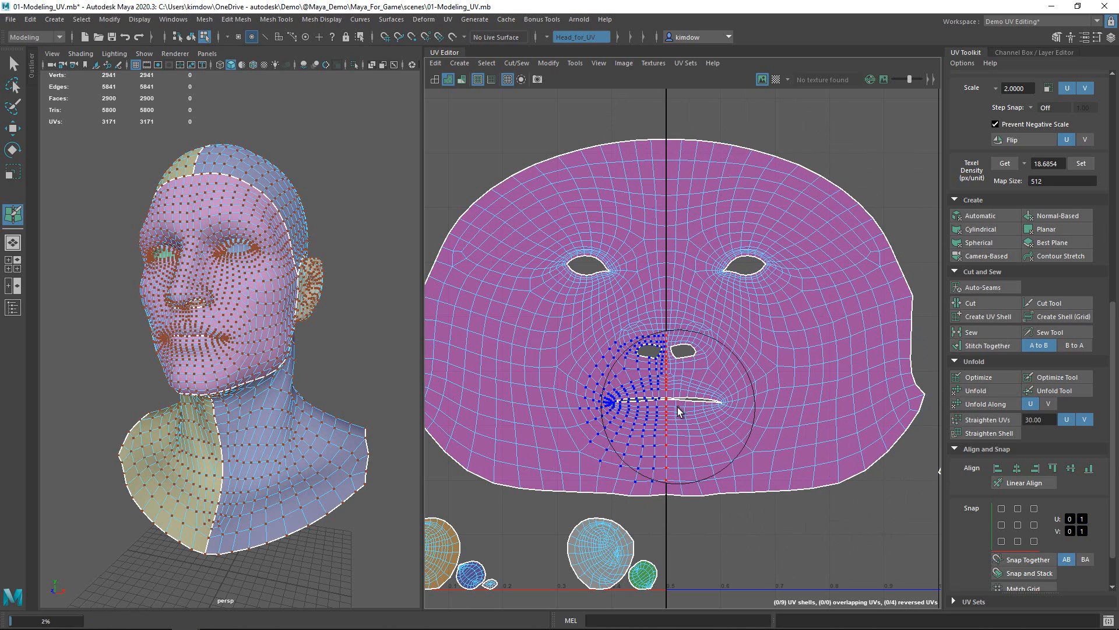
Return the head to object mode, apply the checker map, and compare the checker sizes on the face and ear up close.
{"action": "key", "text": "w"}
{"action": "right_click_drag", "start_coordinate": [249, 251], "coordinate": [288, 212]}
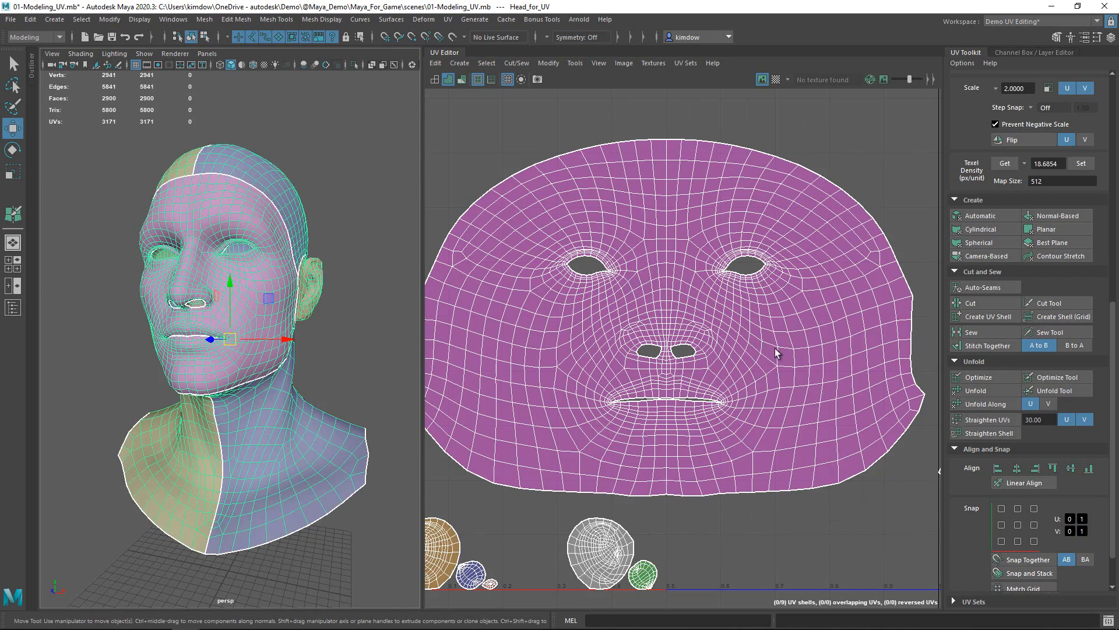
{"action": "scroll", "coordinate": [775, 349], "scroll_direction": "down", "scroll_amount": 3}
{"action": "middle_click_drag", "start_coordinate": [749, 367], "coordinate": [739, 265], "text": "alt"}
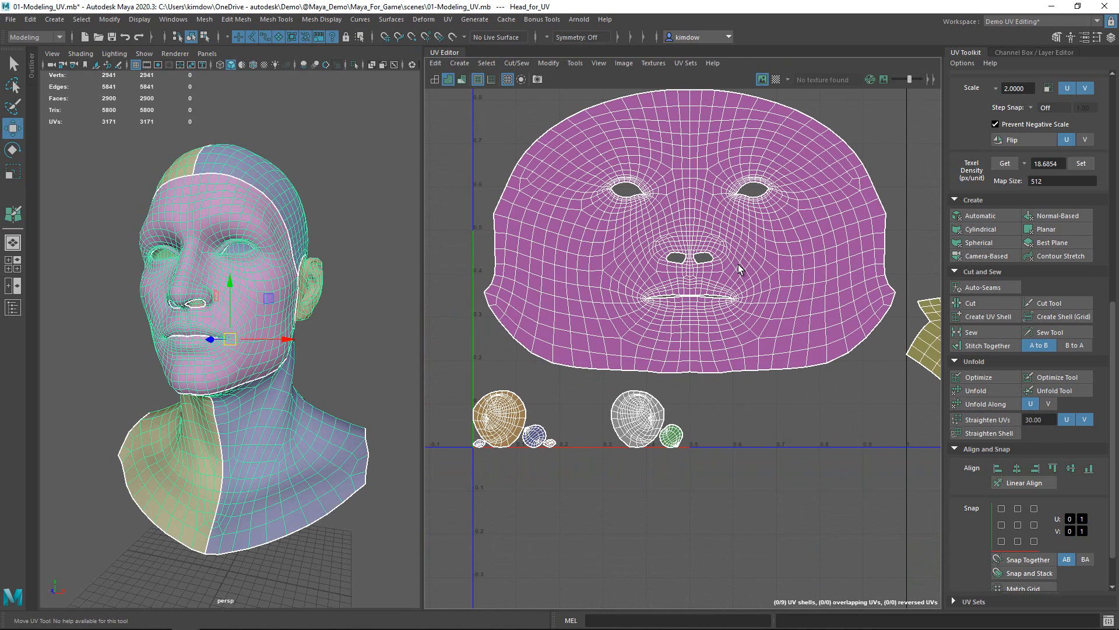
{"action": "left_click", "coordinate": [776, 80]}
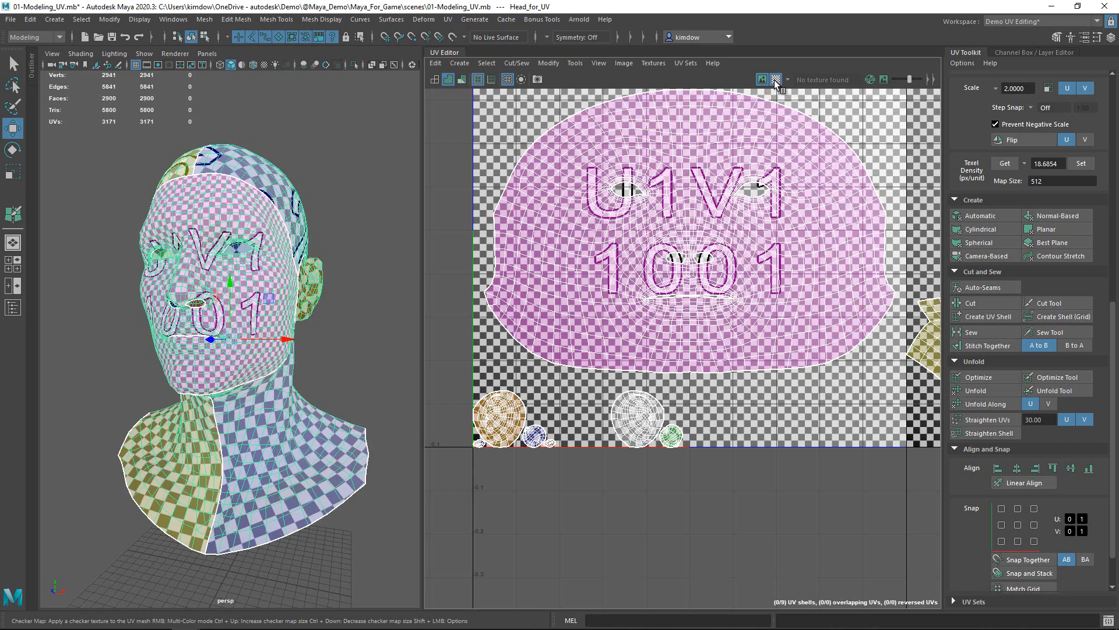
{"action": "left_click_drag", "start_coordinate": [331, 328], "coordinate": [162, 344], "text": "alt"}
{"action": "right_click_drag", "start_coordinate": [162, 344], "coordinate": [304, 414], "text": "alt"}
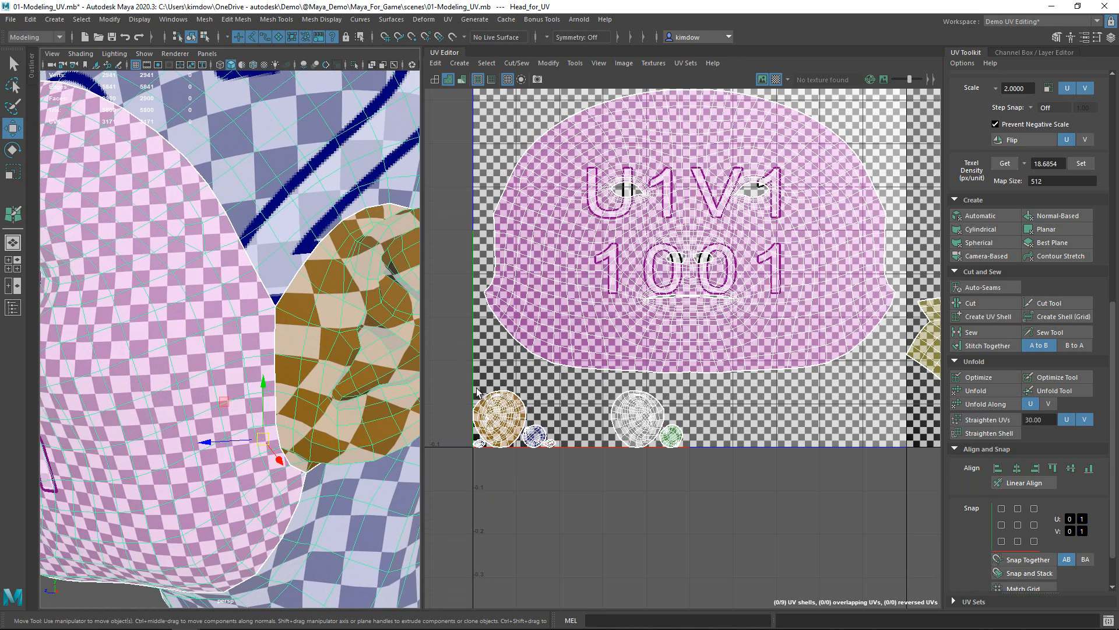
Try scaling up the ear's UV shell uniformly to match the face's checker size, and undo the scaling.
{"action": "right_click_drag", "start_coordinate": [550, 379], "coordinate": [548, 403]}
{"action": "left_click", "coordinate": [509, 420]}
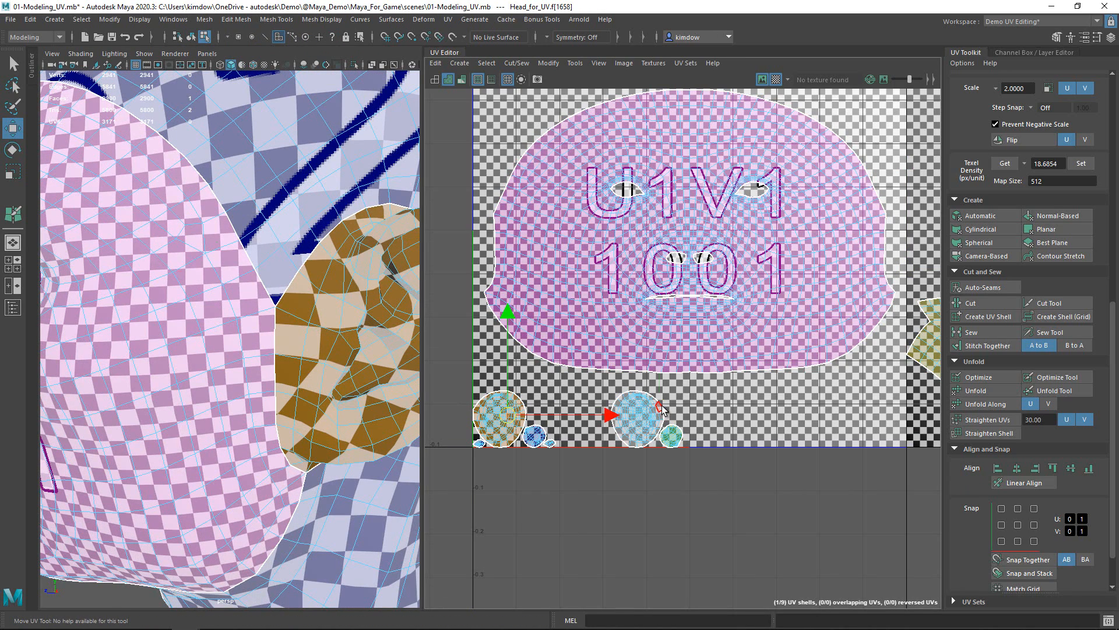
{"action": "double_click", "coordinate": [660, 405]}
{"action": "double_click", "coordinate": [487, 422]}
{"action": "key", "text": "r"}
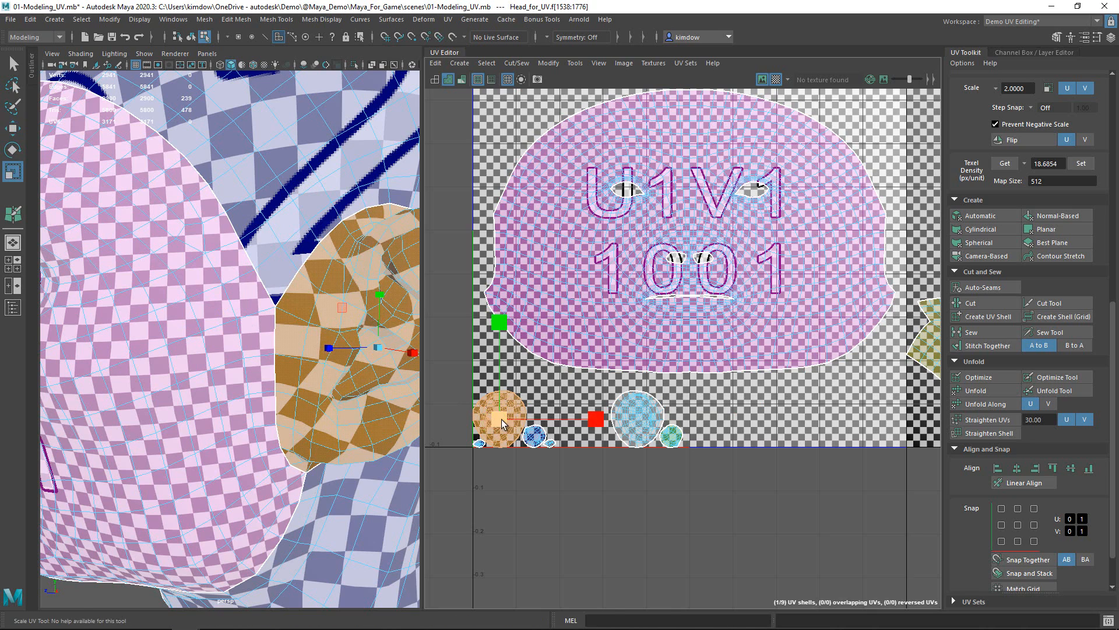
{"action": "left_click_drag", "start_coordinate": [500, 420], "coordinate": [616, 407]}
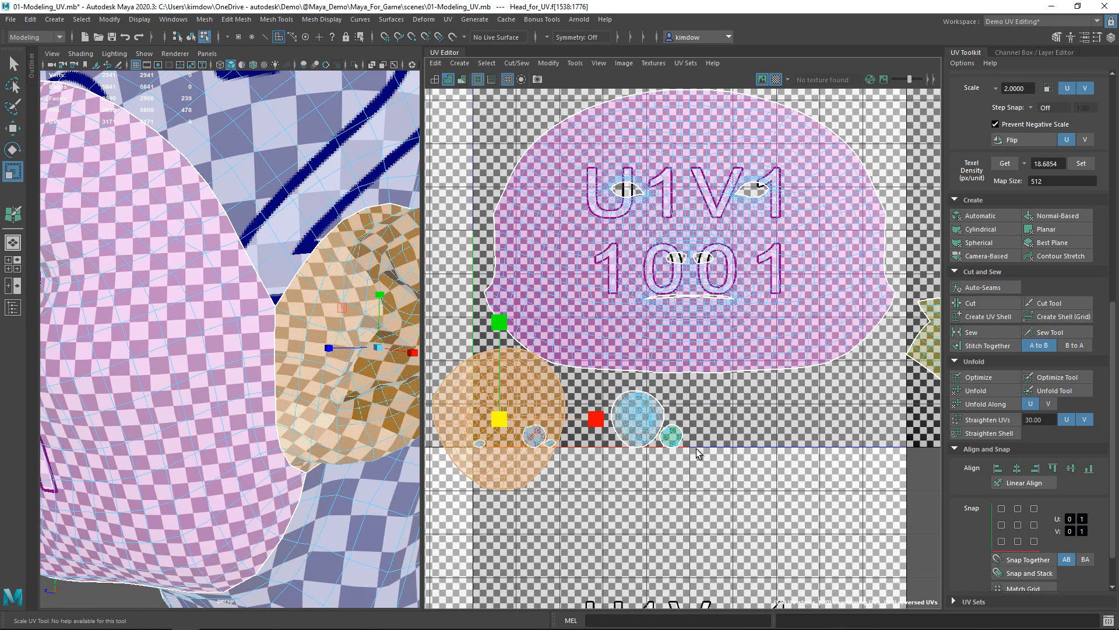
{"action": "key", "text": "ctrl+z"}
Select the whole face shell and get its texel density at map size 512.
{"action": "double_click", "coordinate": [783, 278]}
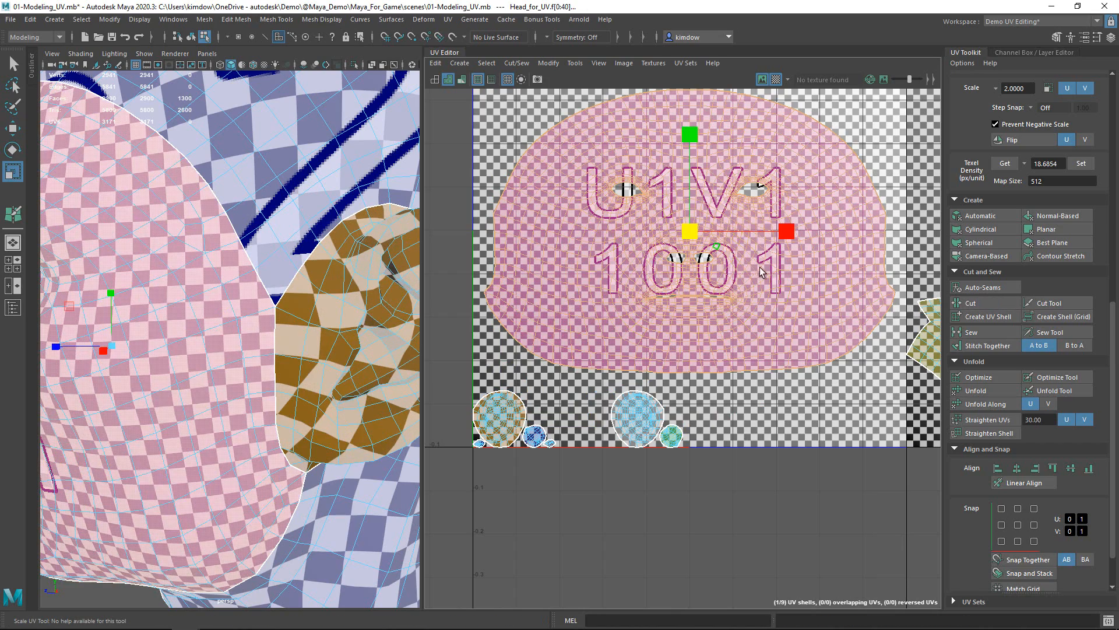
{"action": "scroll", "coordinate": [760, 271], "scroll_direction": "down", "scroll_amount": 2}
{"action": "scroll", "coordinate": [968, 295], "scroll_direction": "up", "scroll_amount": 3}
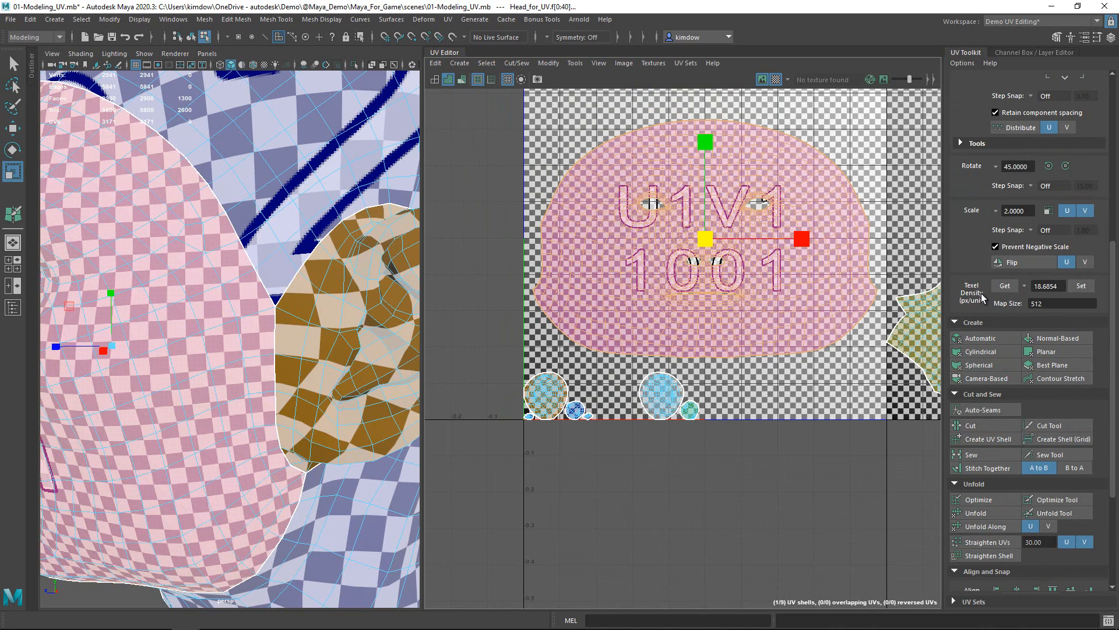
{"action": "left_click", "coordinate": [1006, 288]}
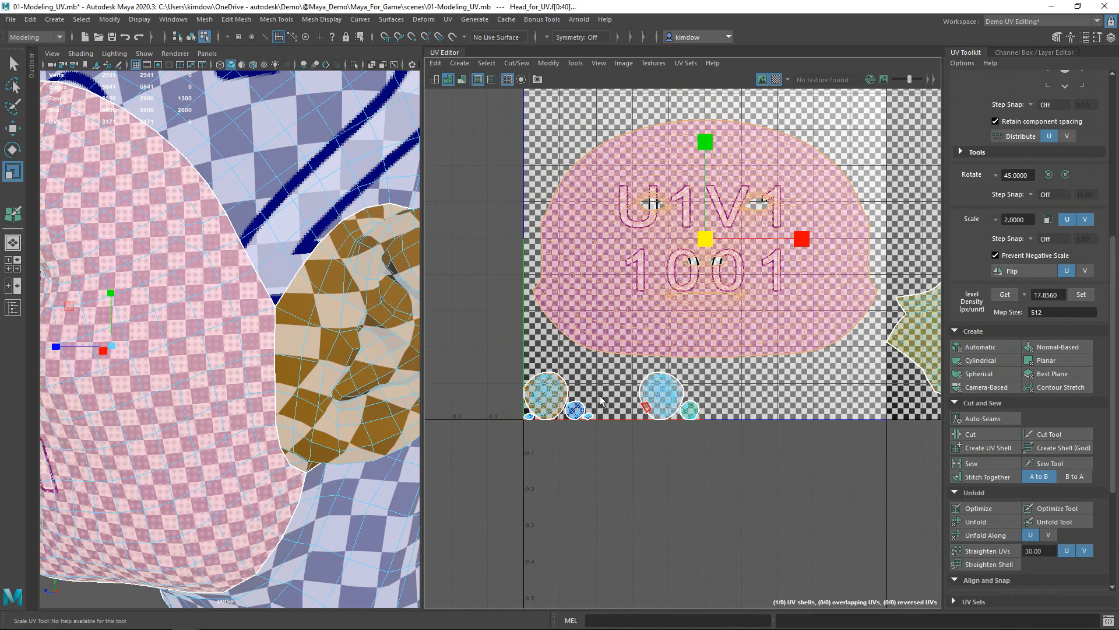
Select both ear shells and set their texel density to the face's 17.8560, and compare the checker sizes on the head.
{"action": "left_click", "coordinate": [543, 391]}
{"action": "key", "text": "q"}
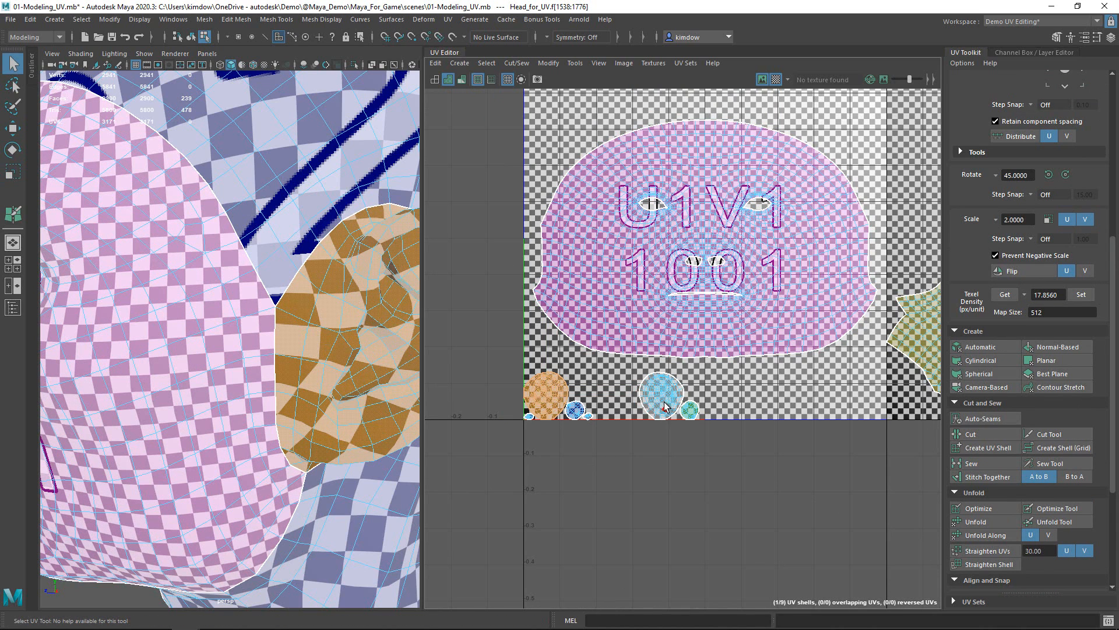
{"action": "left_click", "coordinate": [663, 400], "text": "shift"}
{"action": "left_click", "coordinate": [1083, 294]}
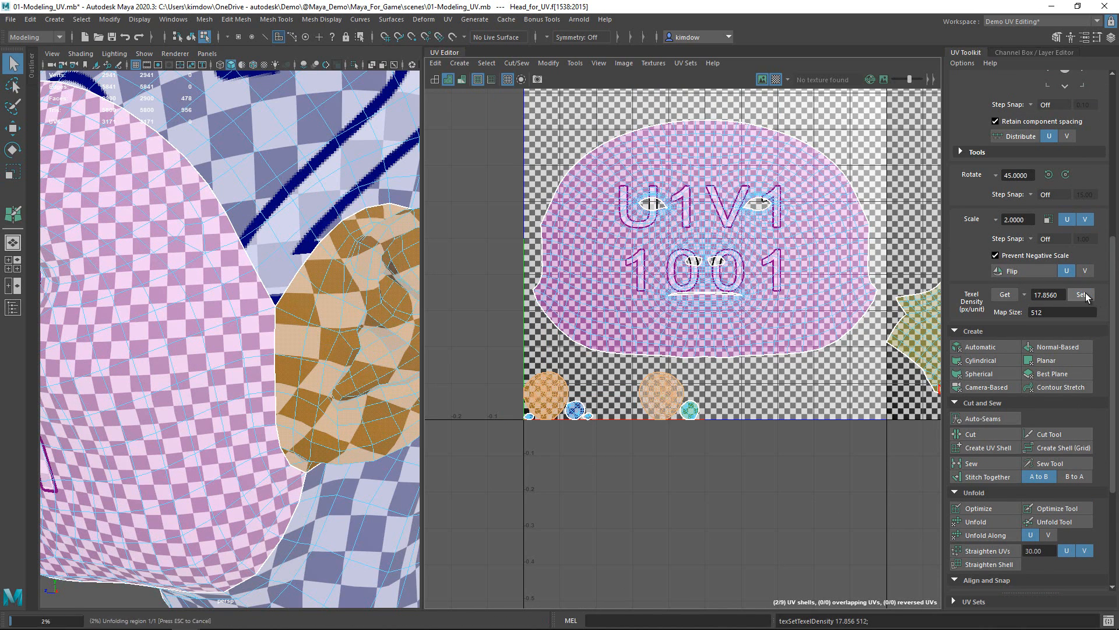
{"action": "scroll", "coordinate": [325, 367], "scroll_direction": "up", "scroll_amount": 5}
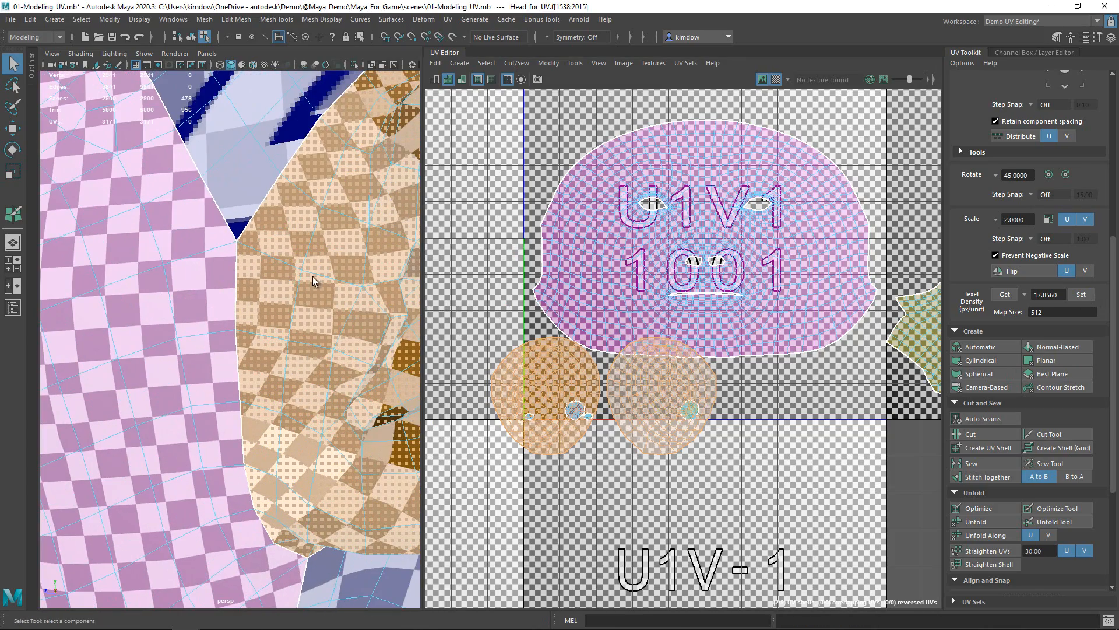
{"action": "right_click_drag", "start_coordinate": [709, 370], "coordinate": [379, 346], "text": "alt"}
{"action": "key", "text": "f"}
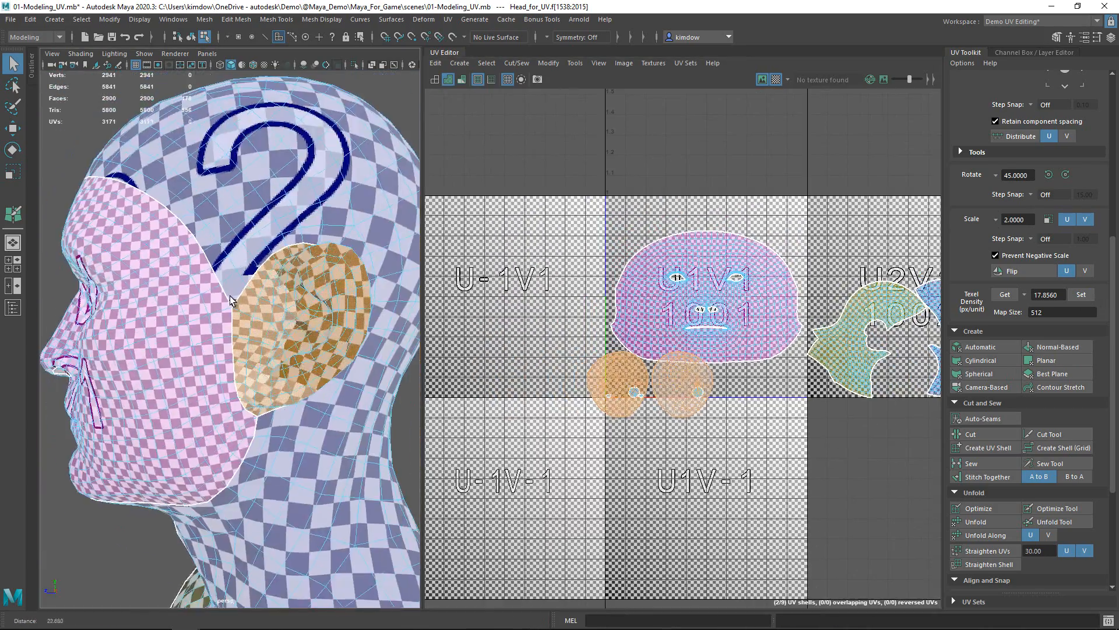
{"action": "left_click_drag", "start_coordinate": [303, 327], "coordinate": [303, 300], "text": "alt"}
{"action": "right_click_drag", "start_coordinate": [244, 300], "coordinate": [13, 265], "text": "alt"}
Return the head to object mode, then hide the UVHead layer and show the UVTree layer.
{"action": "right_click_drag", "start_coordinate": [183, 290], "coordinate": [250, 267]}
{"action": "left_click", "coordinate": [1038, 53]}
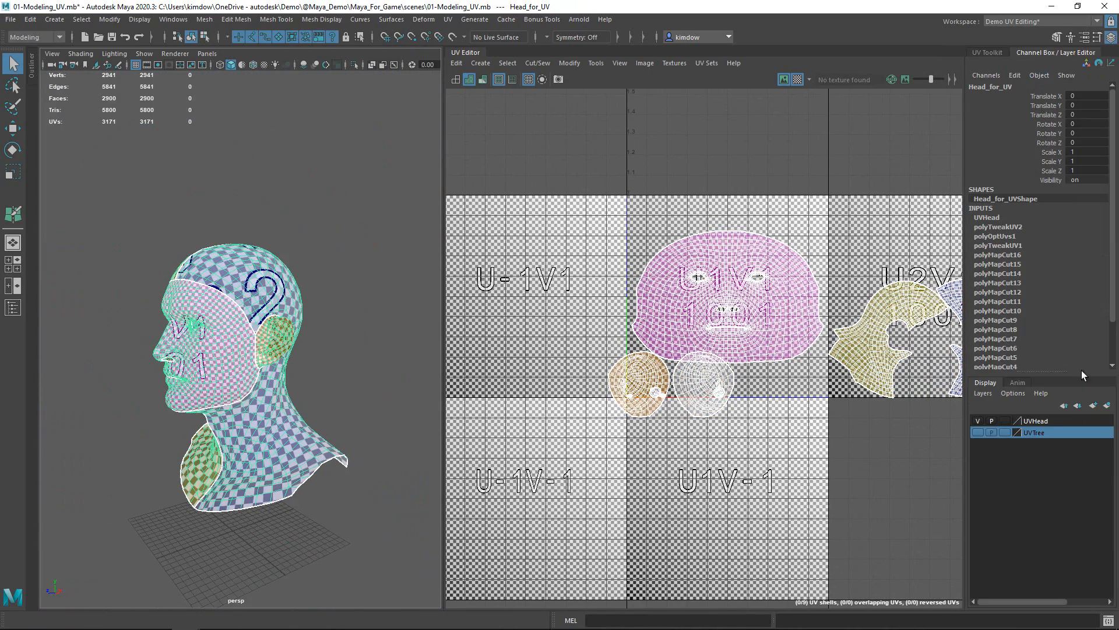
{"action": "left_click", "coordinate": [978, 421]}
{"action": "left_click", "coordinate": [975, 431]}
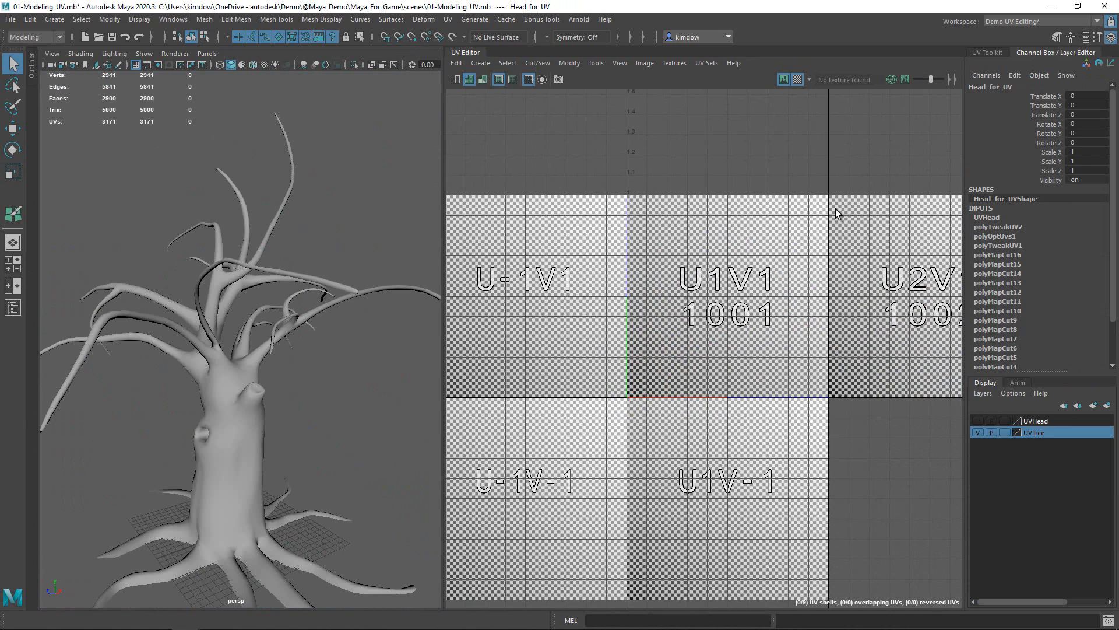
Turn off the checker map and select the tree model.
{"action": "left_click", "coordinate": [798, 79]}
{"action": "left_click", "coordinate": [207, 407]}
{"action": "scroll", "coordinate": [222, 425], "scroll_direction": "down", "scroll_amount": 3}
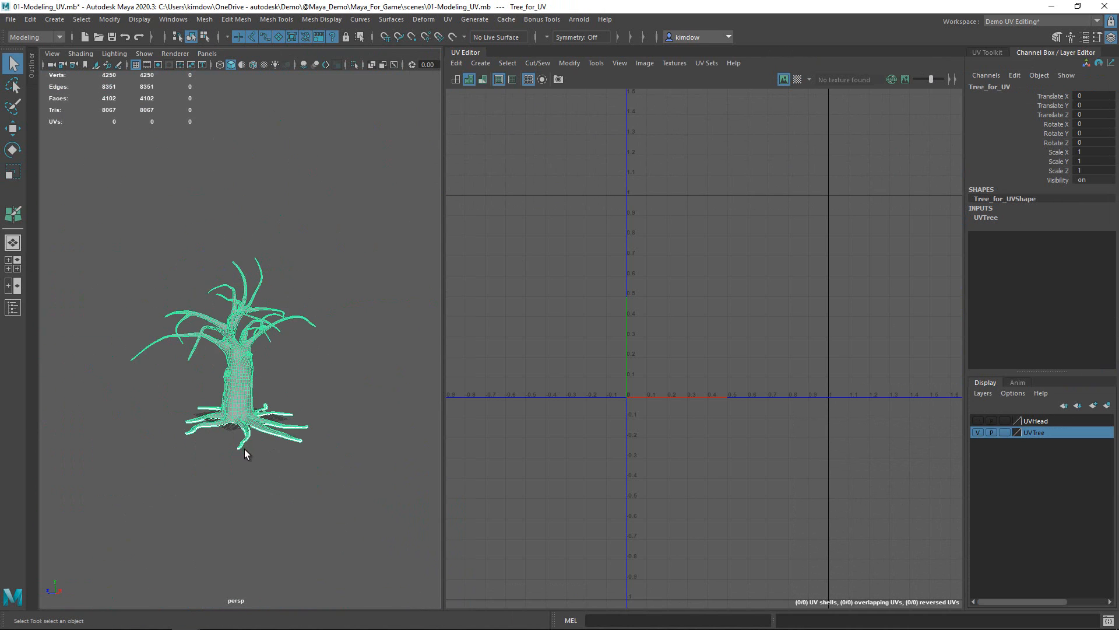
{"action": "scroll", "coordinate": [286, 448], "scroll_direction": "up", "scroll_amount": 3}
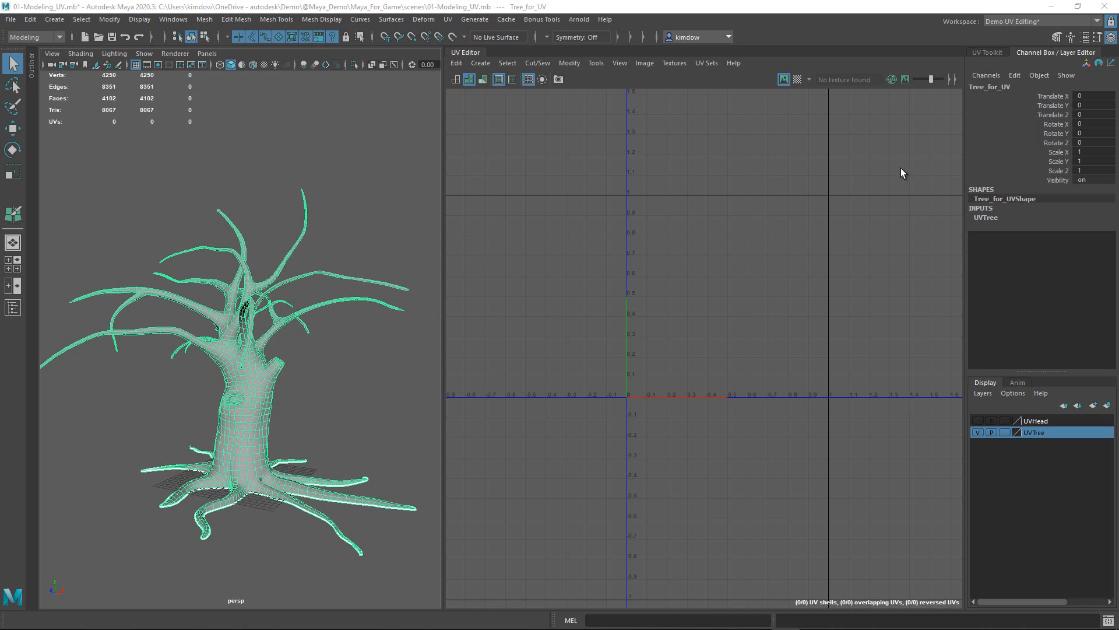
Create a planar UV projection for the whole tree and return it to object mode.
{"action": "left_click", "coordinate": [988, 52]}
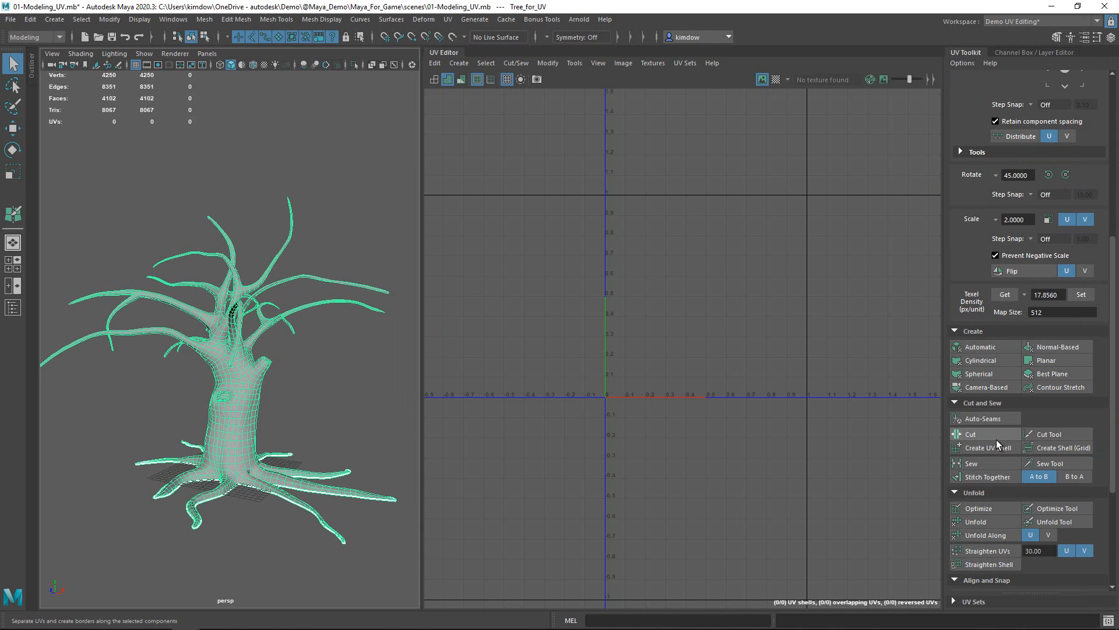
{"action": "left_click", "coordinate": [1065, 362]}
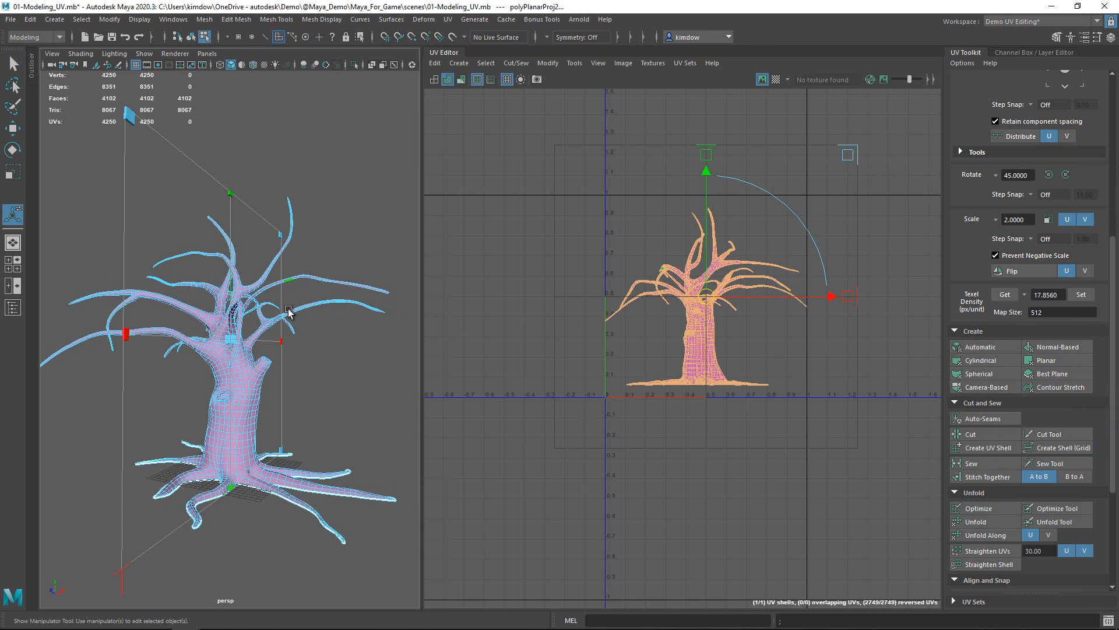
{"action": "right_click_drag", "start_coordinate": [235, 310], "coordinate": [263, 274]}
{"action": "scroll", "coordinate": [291, 312], "scroll_direction": "down", "scroll_amount": 4}
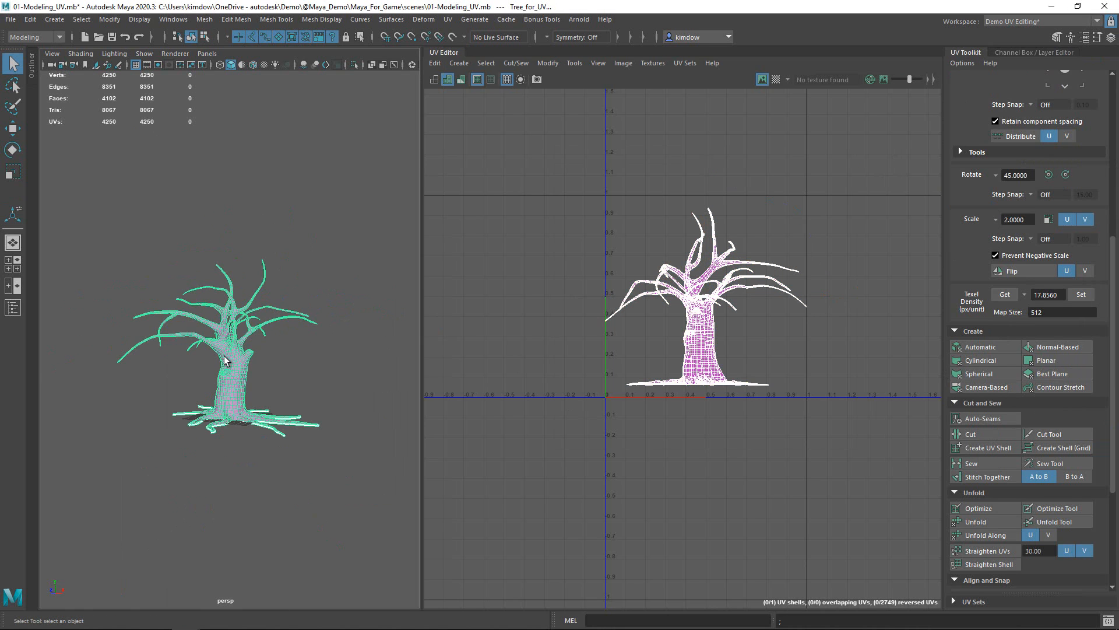
{"action": "scroll", "coordinate": [256, 355], "scroll_direction": "up", "scroll_amount": 3}
{"action": "scroll", "coordinate": [622, 433], "scroll_direction": "up", "scroll_amount": 3}
{"action": "middle_click_drag", "start_coordinate": [810, 345], "coordinate": [725, 487], "text": "alt"}
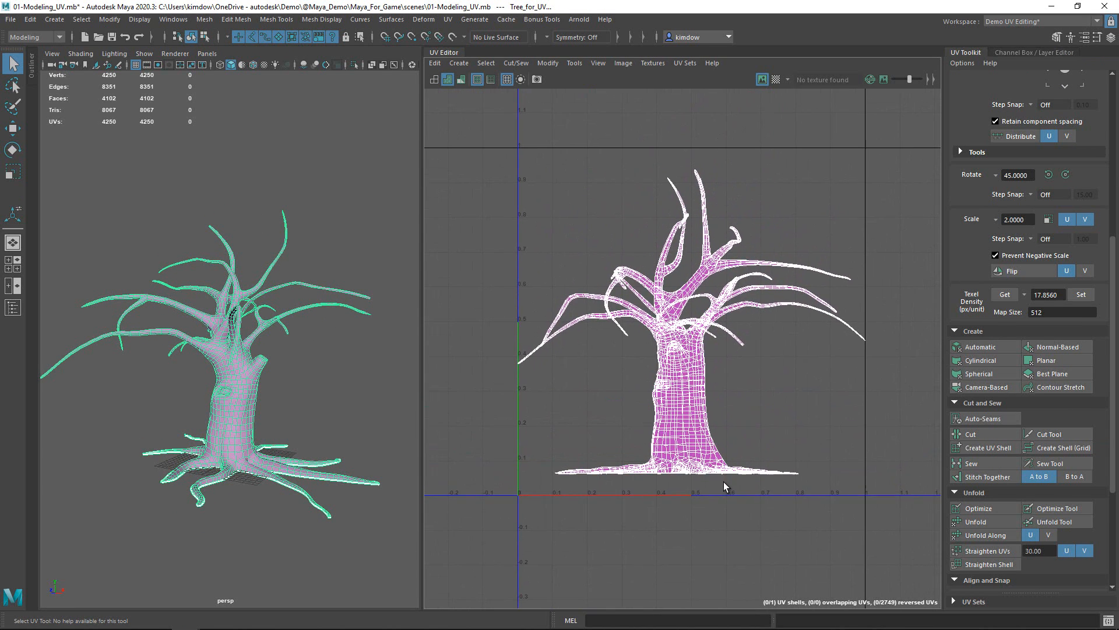
{"action": "scroll", "coordinate": [758, 487], "scroll_direction": "up", "scroll_amount": 2}
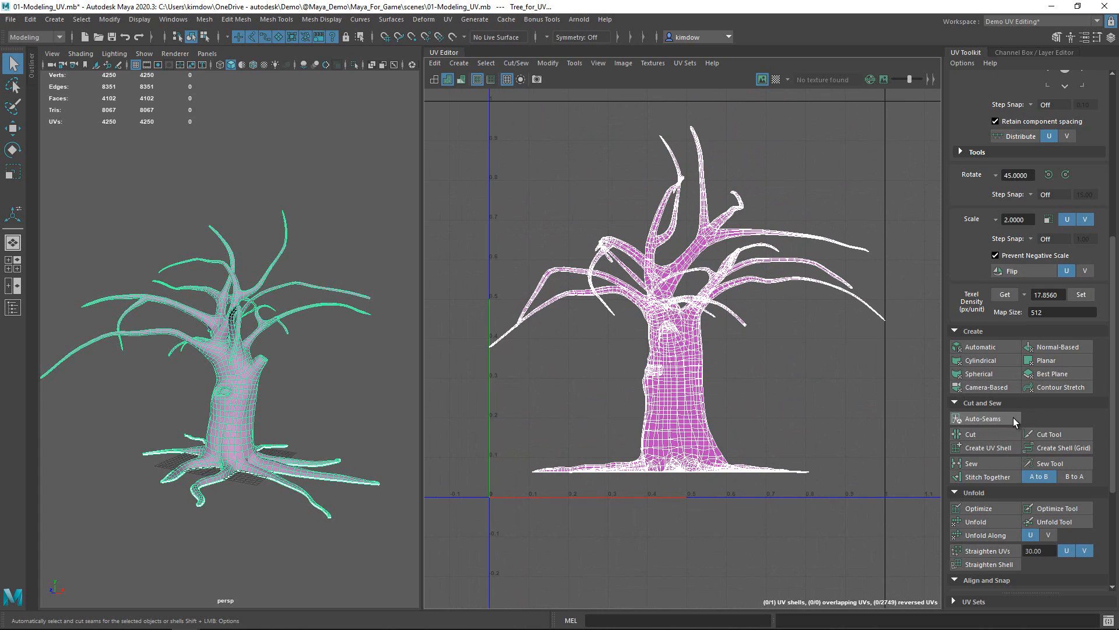
Reset the Auto Seams options, cut automatic seams on the tree with them, and unfold its UVs.
{"action": "left_click", "coordinate": [983, 417], "text": "shift"}
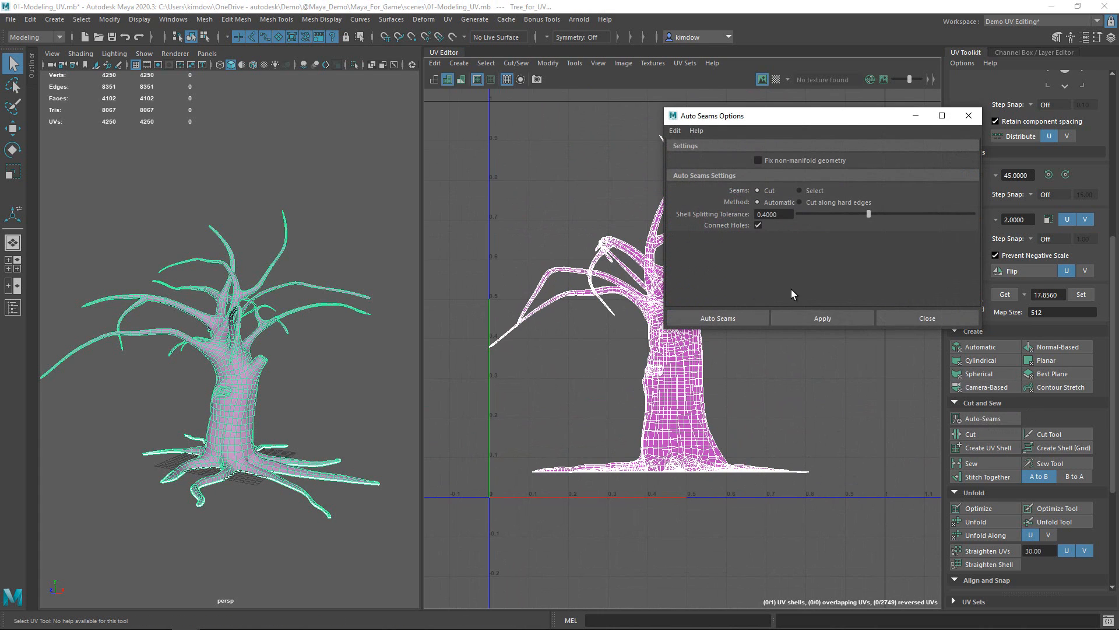
{"action": "left_click", "coordinate": [675, 131]}
{"action": "left_click", "coordinate": [696, 153]}
{"action": "left_click", "coordinate": [754, 319]}
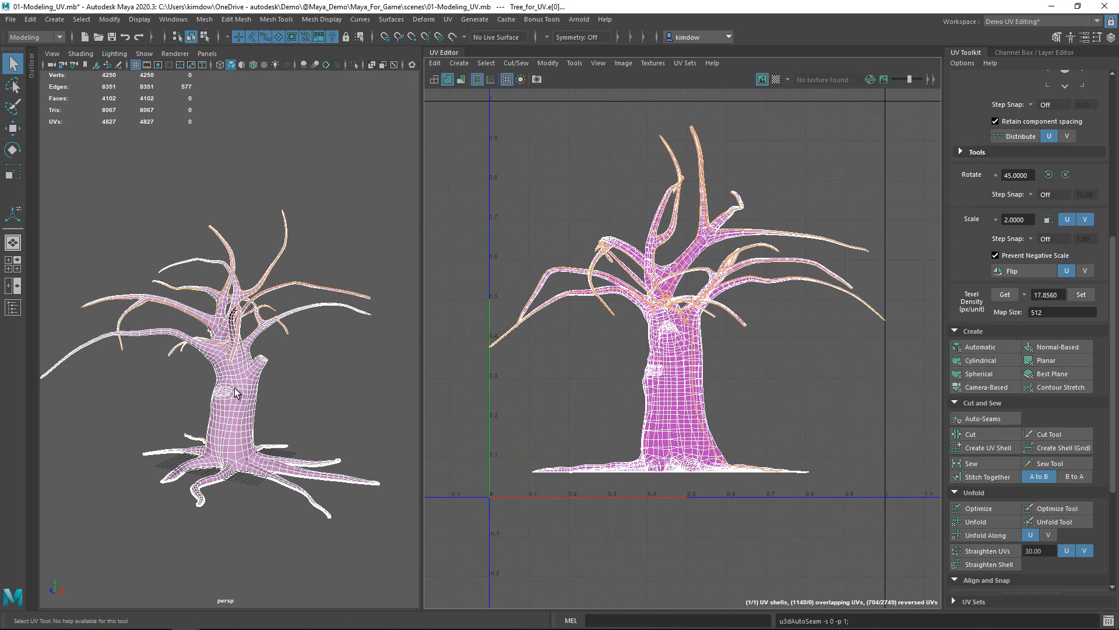
{"action": "right_click_drag", "start_coordinate": [233, 311], "coordinate": [291, 307]}
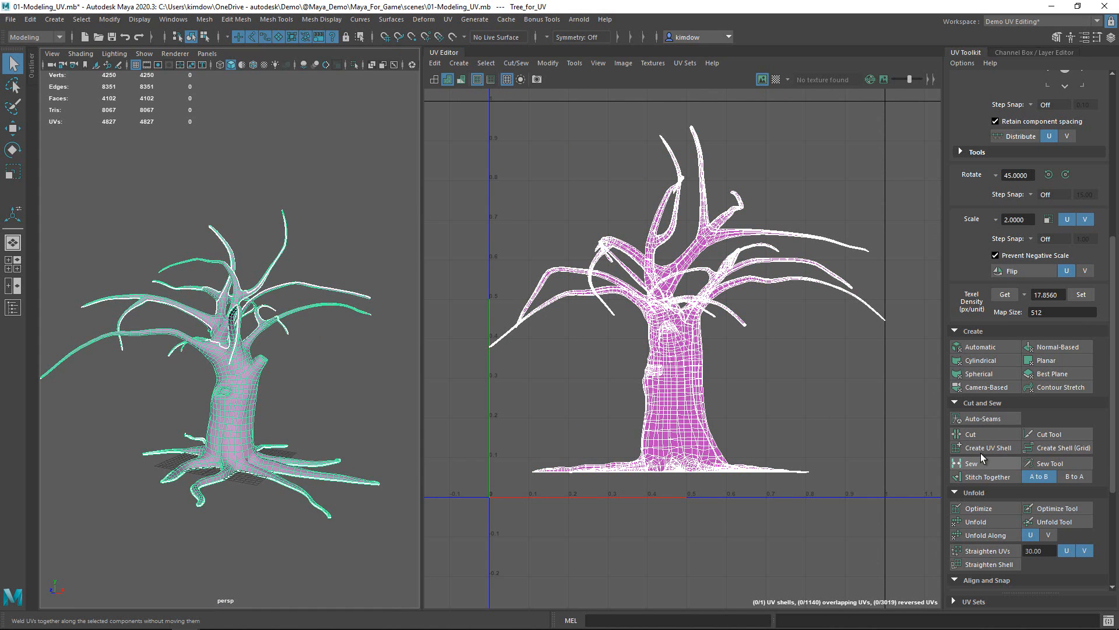
{"action": "left_click", "coordinate": [991, 522]}
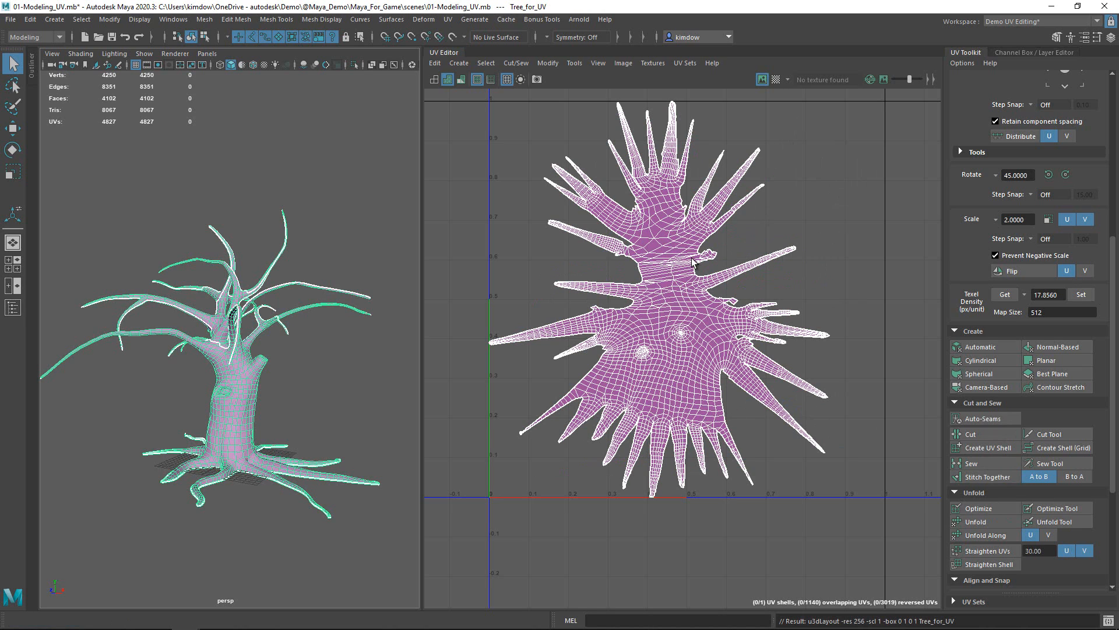
Run Auto Seams on the tree with Shell Splitting Tolerance 0.4 and unfold the resulting UV shells.
{"action": "left_click", "coordinate": [983, 419], "text": "shift"}
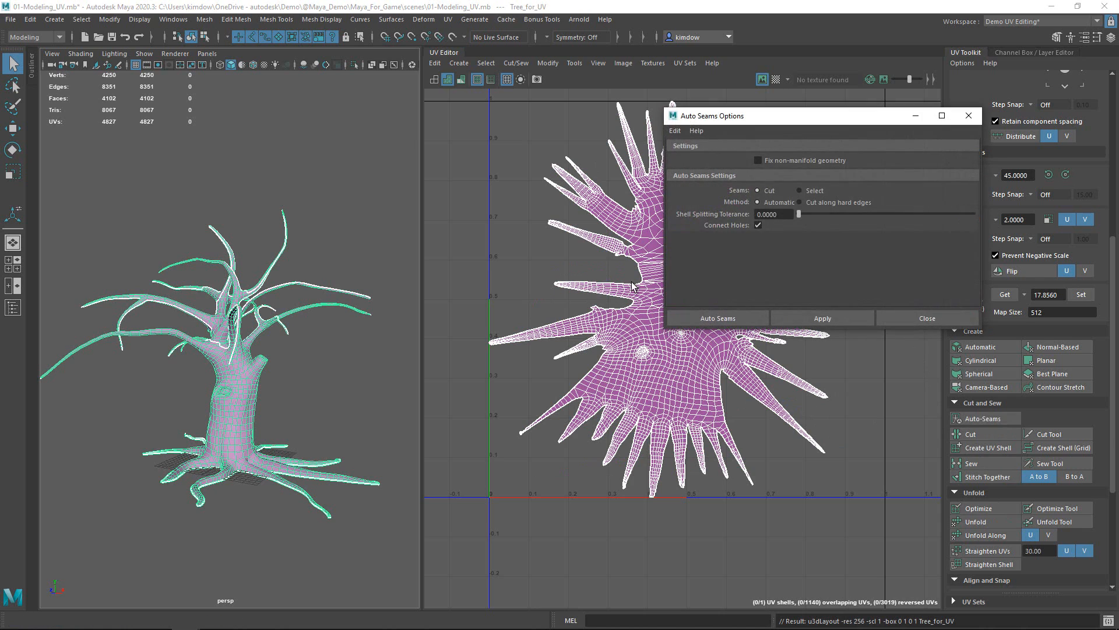
{"action": "left_click", "coordinate": [782, 214]}
{"action": "type", "text": ".4"}
{"action": "left_click", "coordinate": [713, 318]}
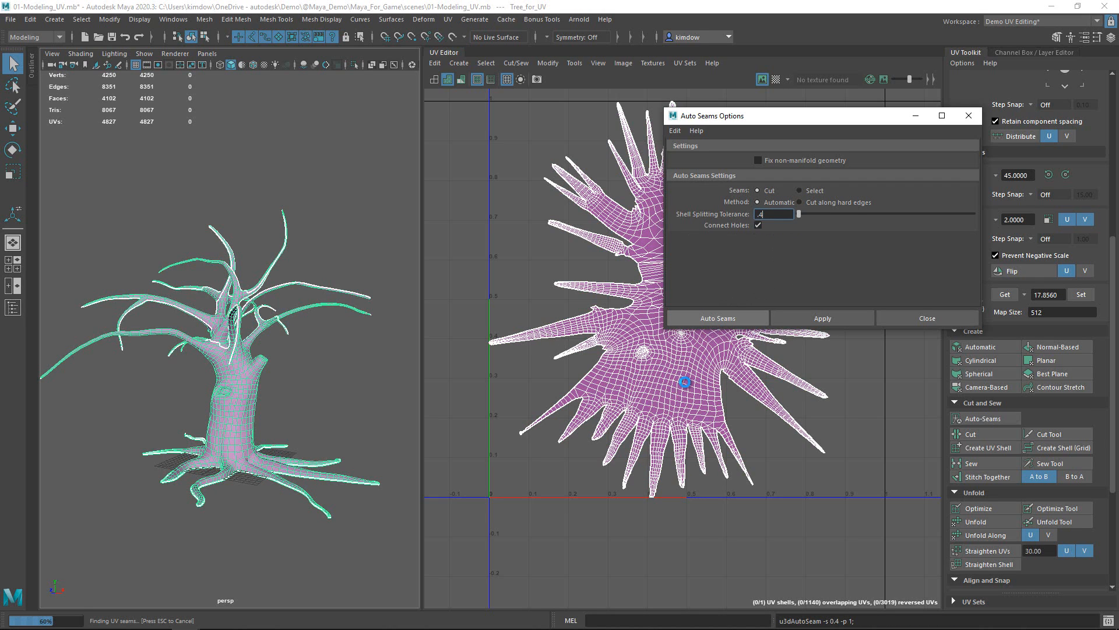
{"action": "left_click", "coordinate": [382, 396]}
{"action": "left_click", "coordinate": [233, 392]}
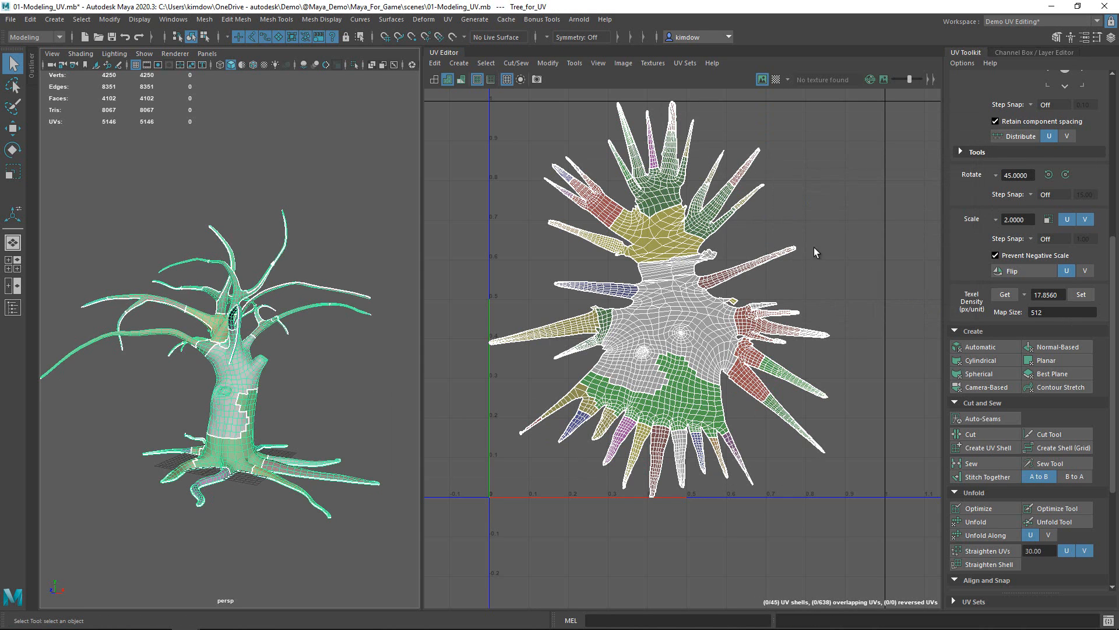
{"action": "left_click", "coordinate": [984, 521]}
{"action": "key", "text": "ctrl+l"}
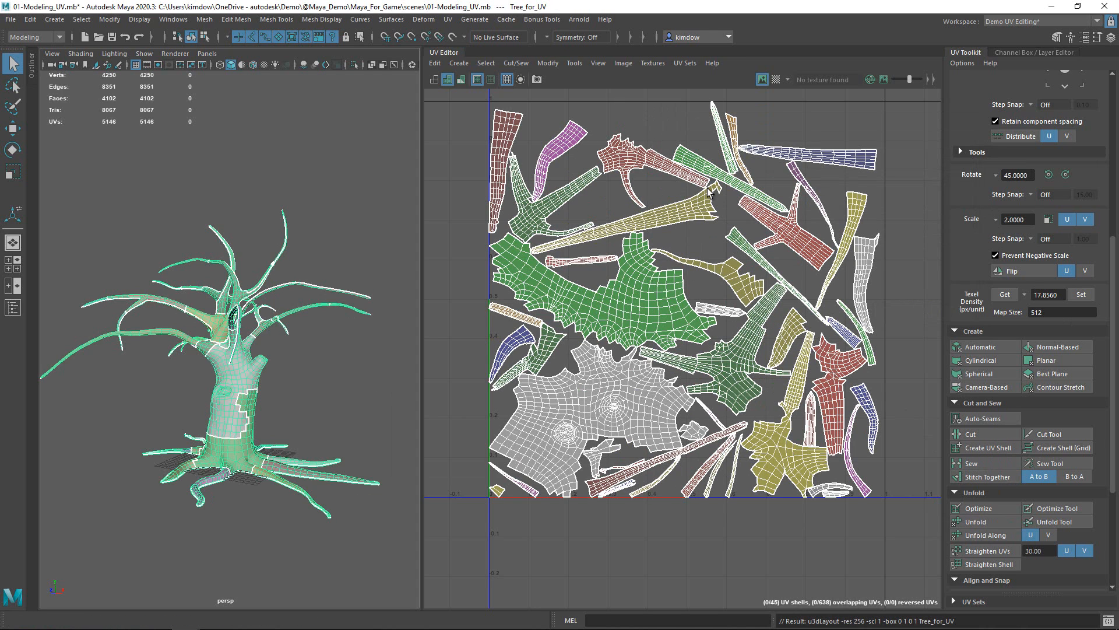
Lay out the tree's UV shells with Shell Pre-Rotation set to Horizontal, and close the layout options.
{"action": "scroll", "coordinate": [991, 420], "scroll_direction": "down", "scroll_amount": 5}
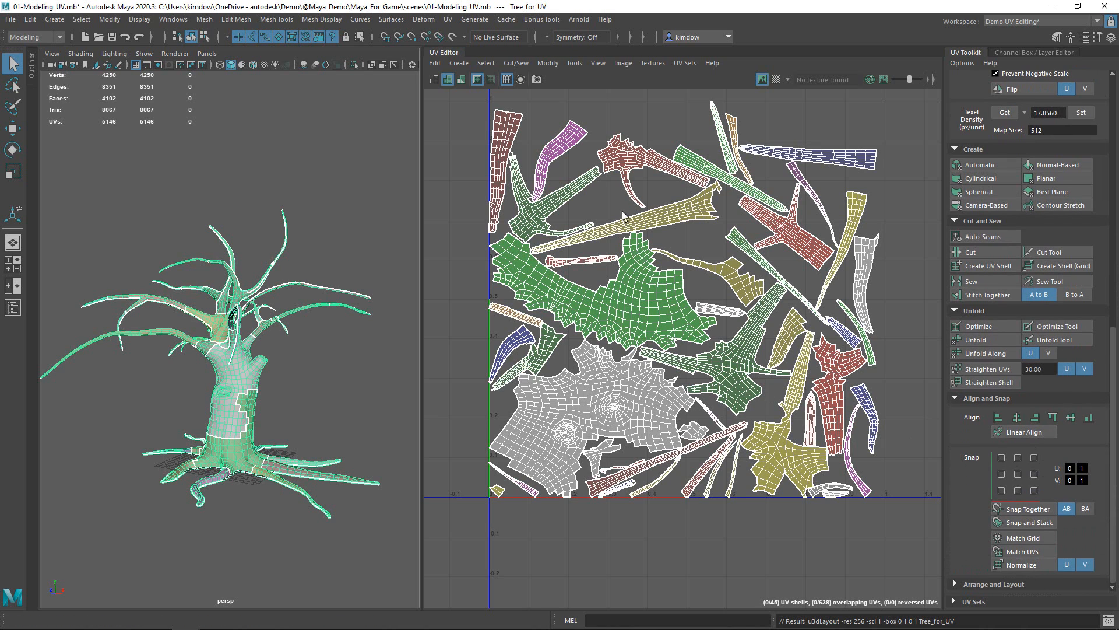
{"action": "left_click", "coordinate": [962, 584]}
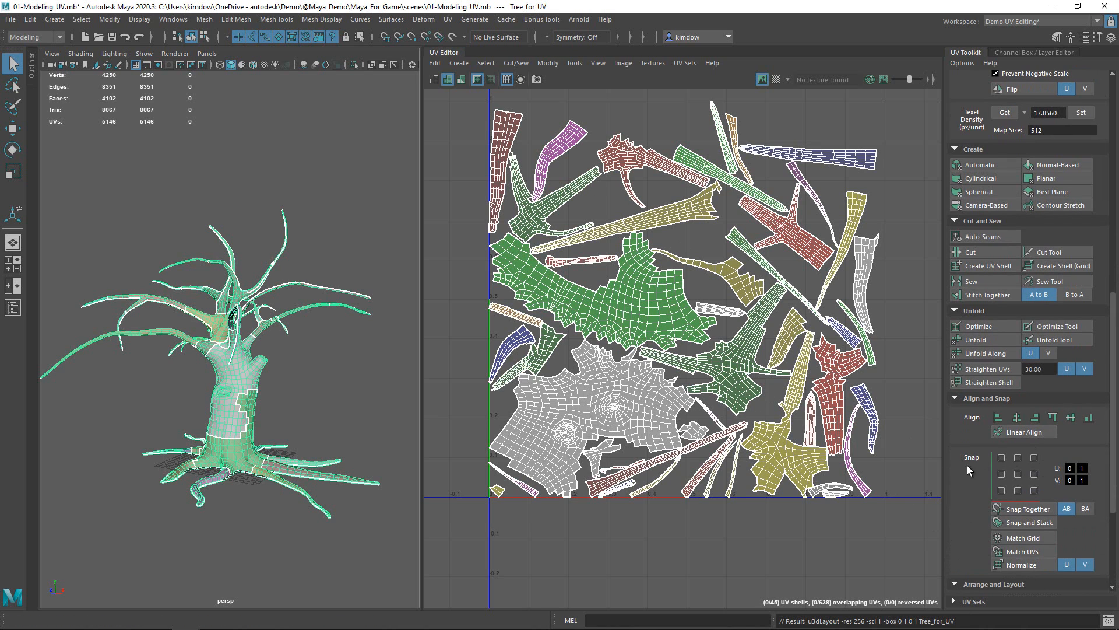
{"action": "scroll", "coordinate": [969, 463], "scroll_direction": "down", "scroll_amount": 3}
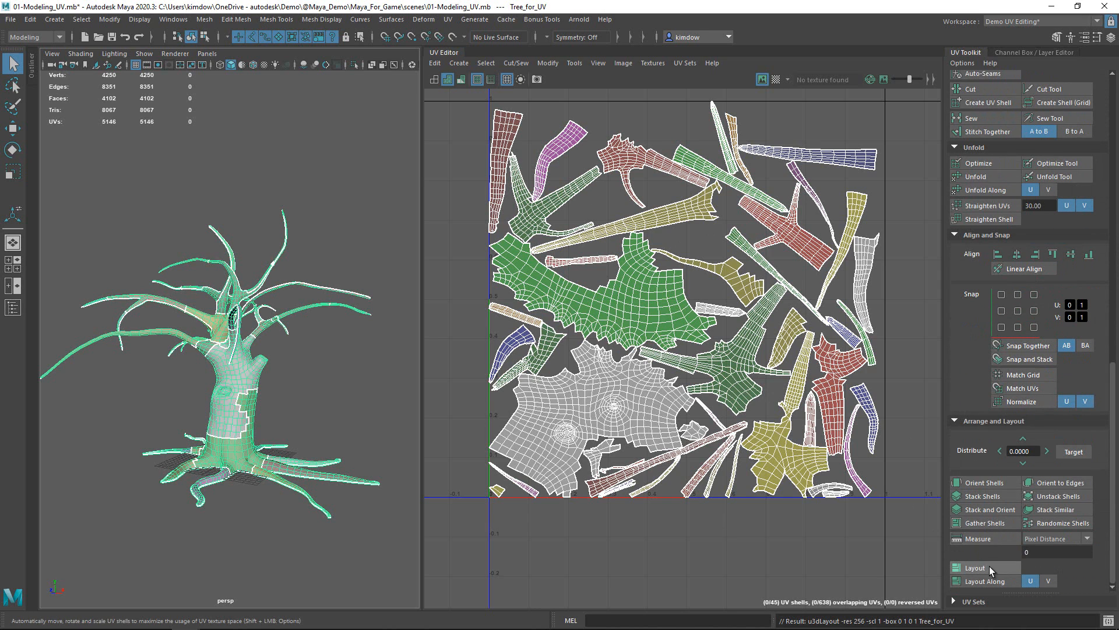
{"action": "left_click", "coordinate": [987, 570], "text": "shift"}
{"action": "left_click_drag", "start_coordinate": [752, 119], "coordinate": [875, 51]}
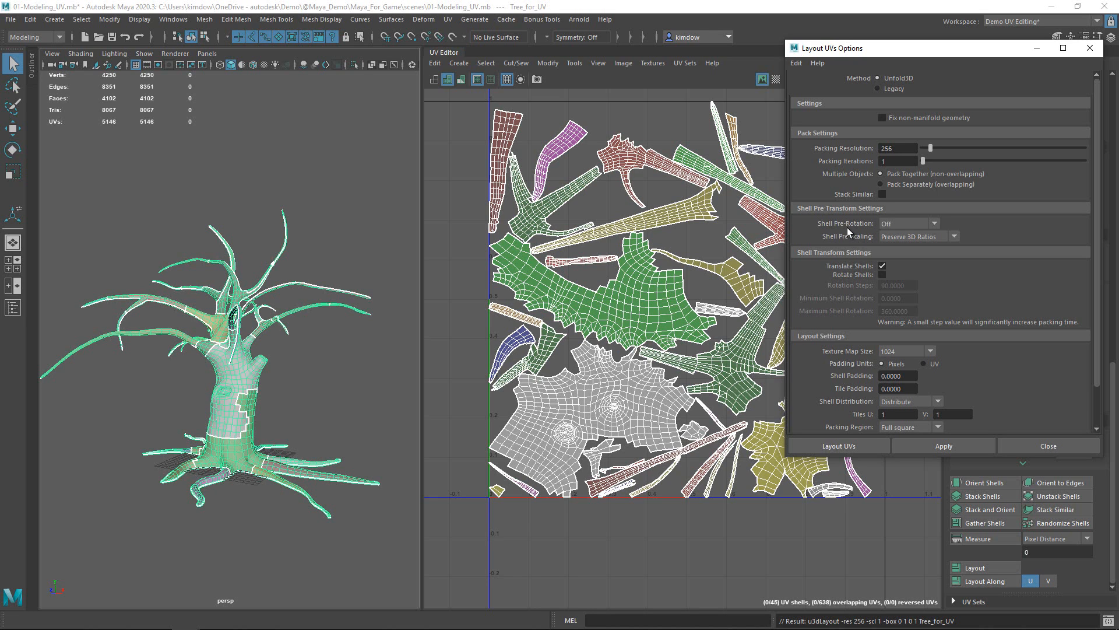
{"action": "left_click", "coordinate": [893, 226]}
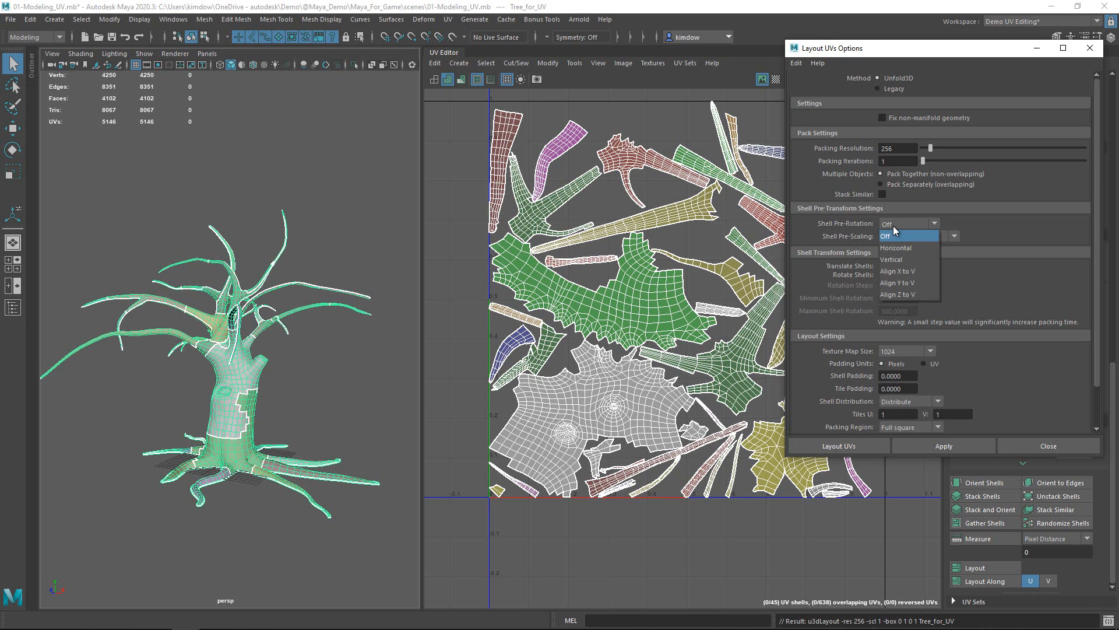
{"action": "left_click", "coordinate": [892, 247]}
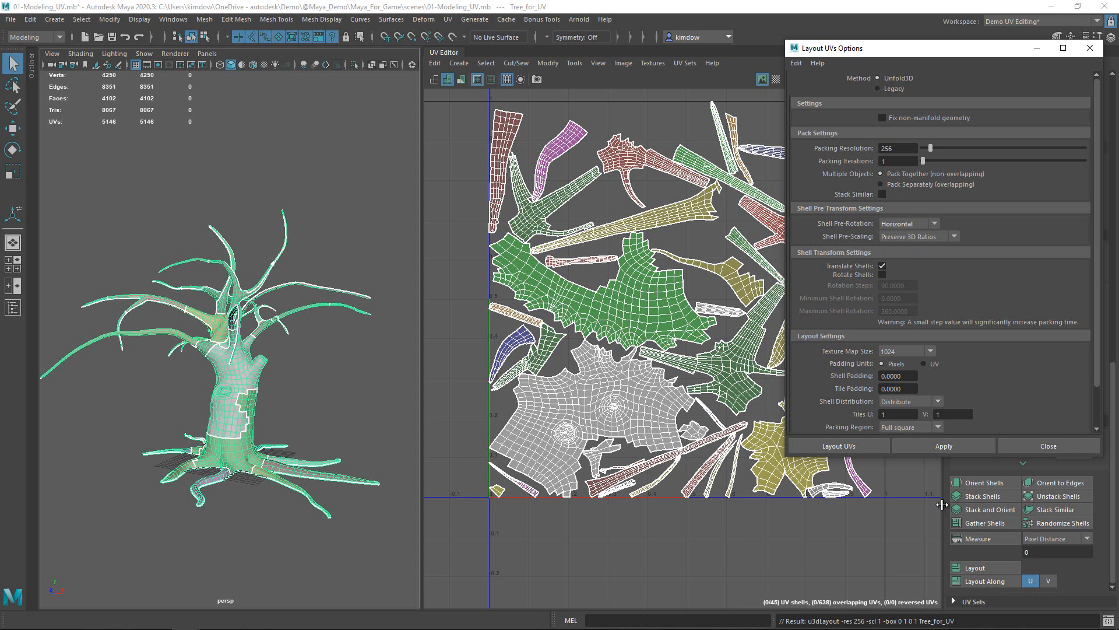
{"action": "left_click", "coordinate": [930, 446]}
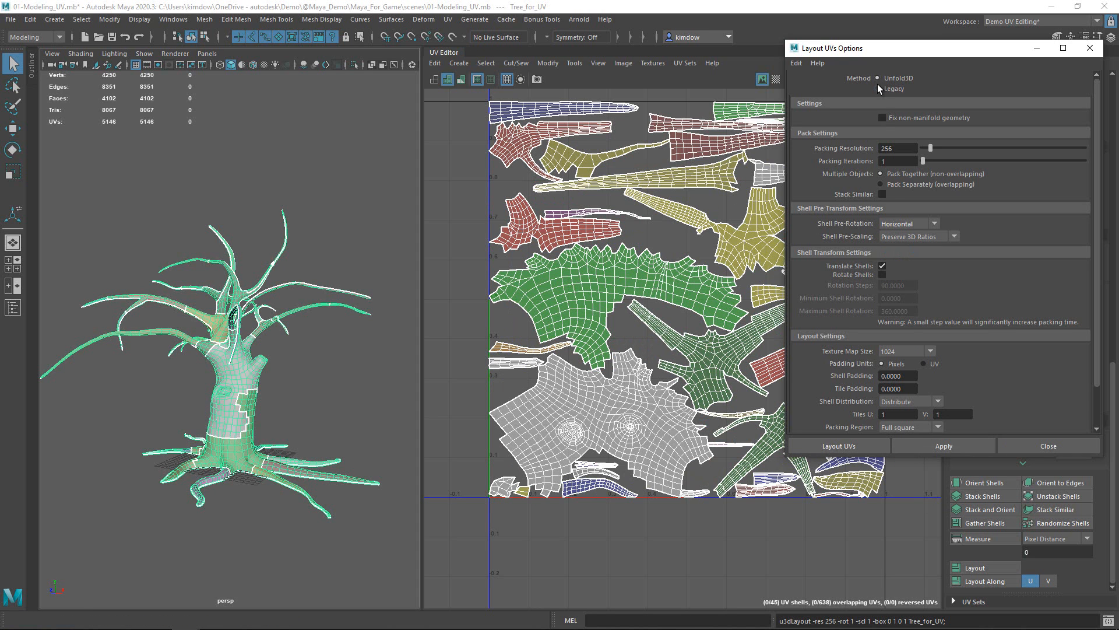
{"action": "left_click_drag", "start_coordinate": [879, 53], "coordinate": [177, 106]}
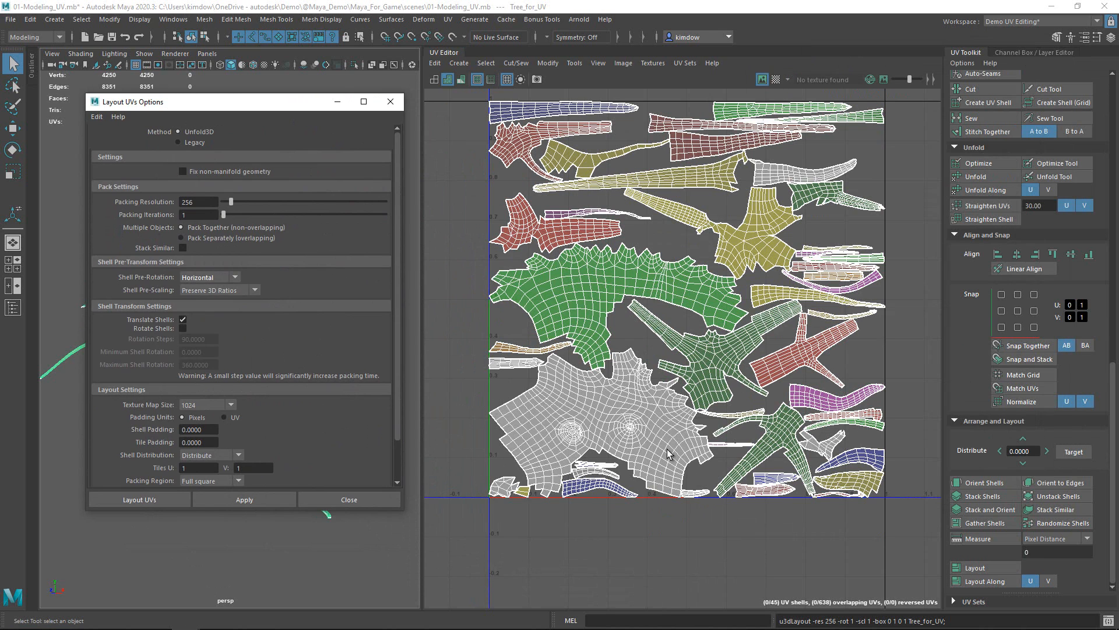
{"action": "left_click", "coordinate": [355, 499]}
Duplicate the tree, move the copy sideways along X, and scale it up to roughly twice the original's size.
{"action": "key", "text": "w"}
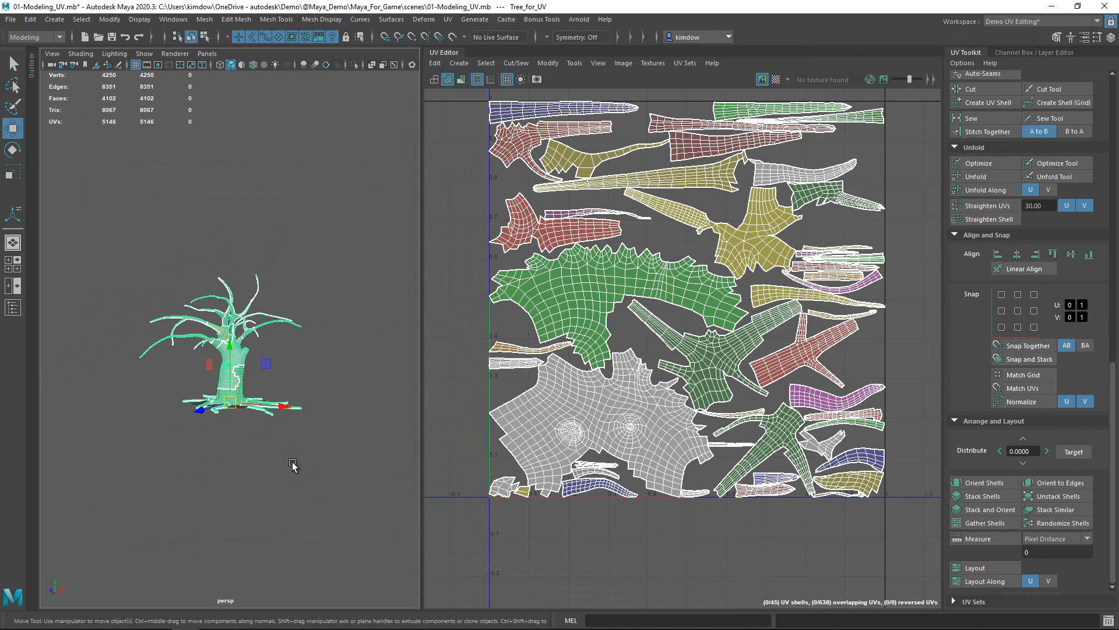
{"action": "key", "text": "ctrl+d"}
{"action": "left_click_drag", "start_coordinate": [231, 403], "coordinate": [525, 404]}
{"action": "key", "text": "r"}
{"action": "scroll", "coordinate": [261, 445], "scroll_direction": "down", "scroll_amount": 2}
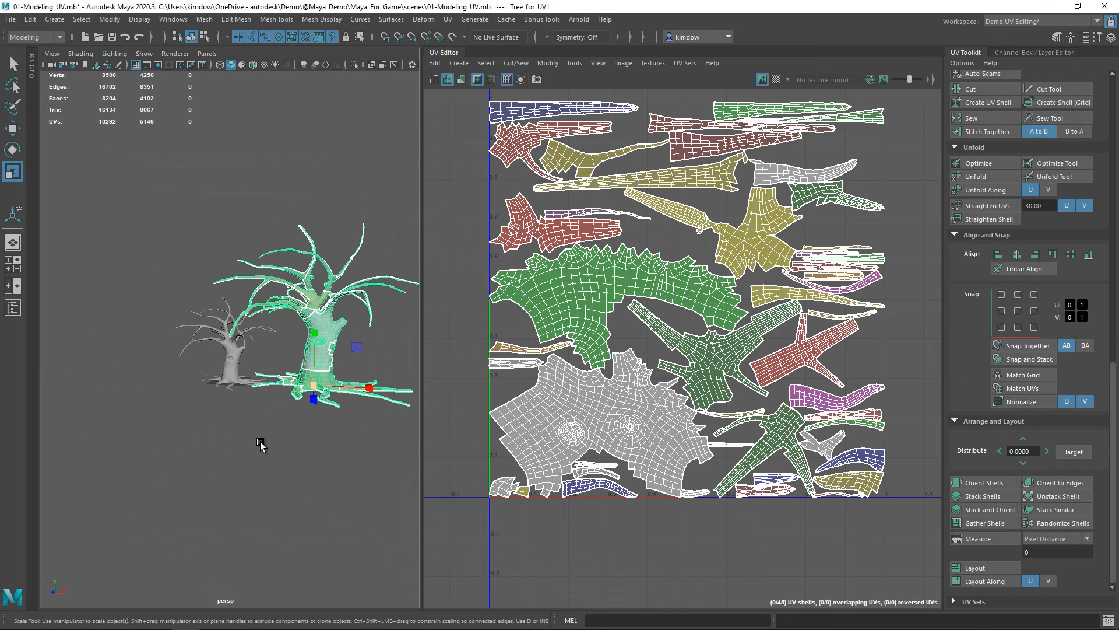
{"action": "key", "text": "w"}
{"action": "left_click_drag", "start_coordinate": [369, 388], "coordinate": [392, 389]}
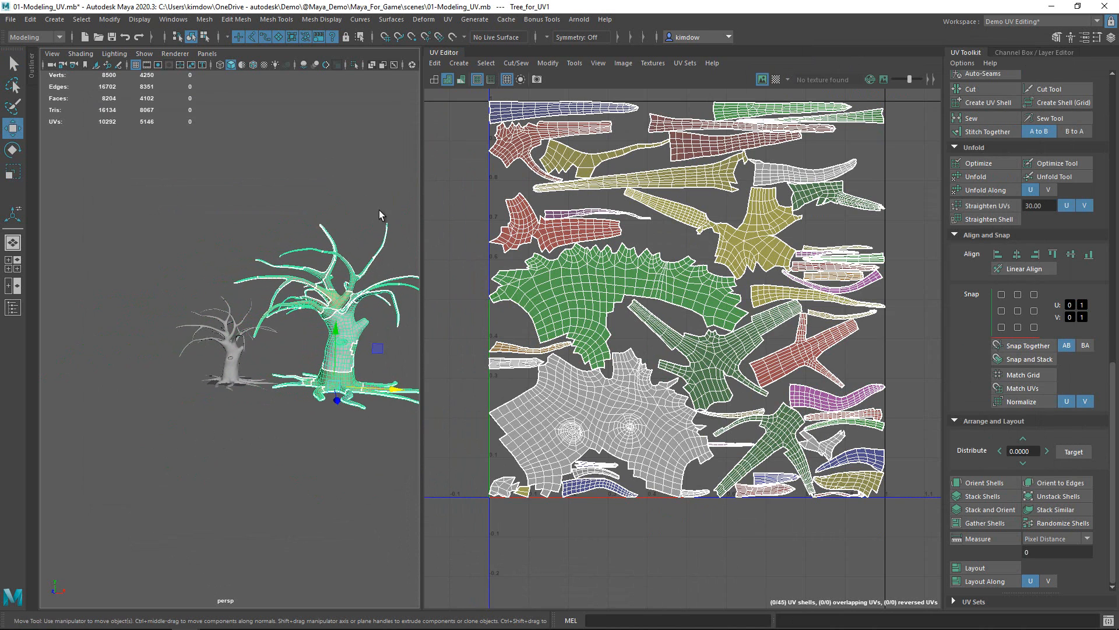
Add the smaller original tree to the selection and lay out both trees' UV shells together.
{"action": "left_click", "coordinate": [230, 362]}
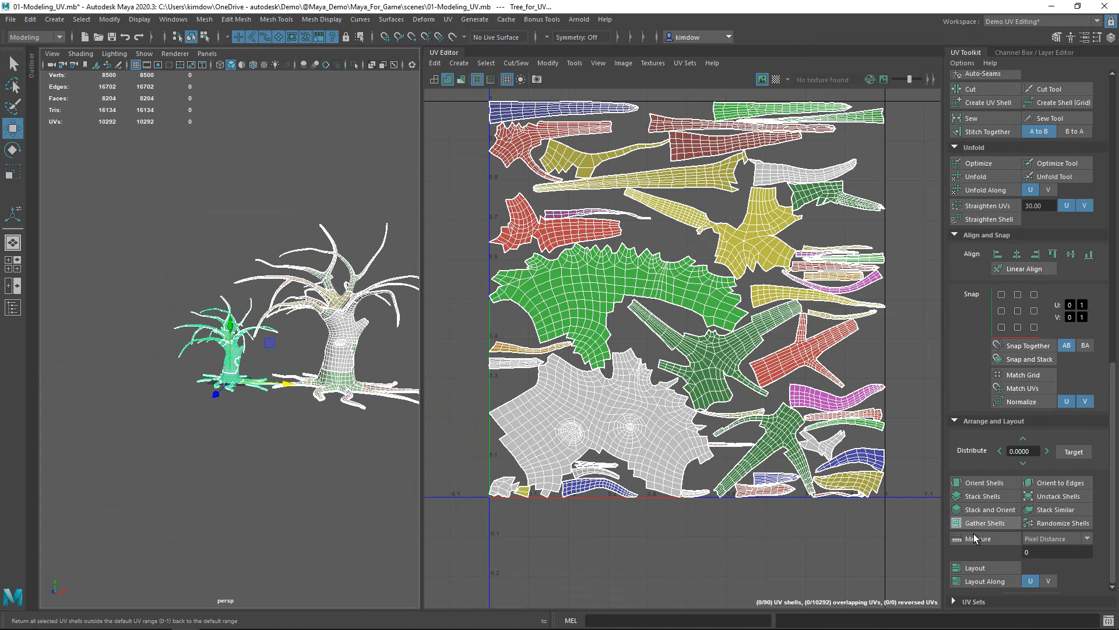
{"action": "left_click", "coordinate": [984, 568]}
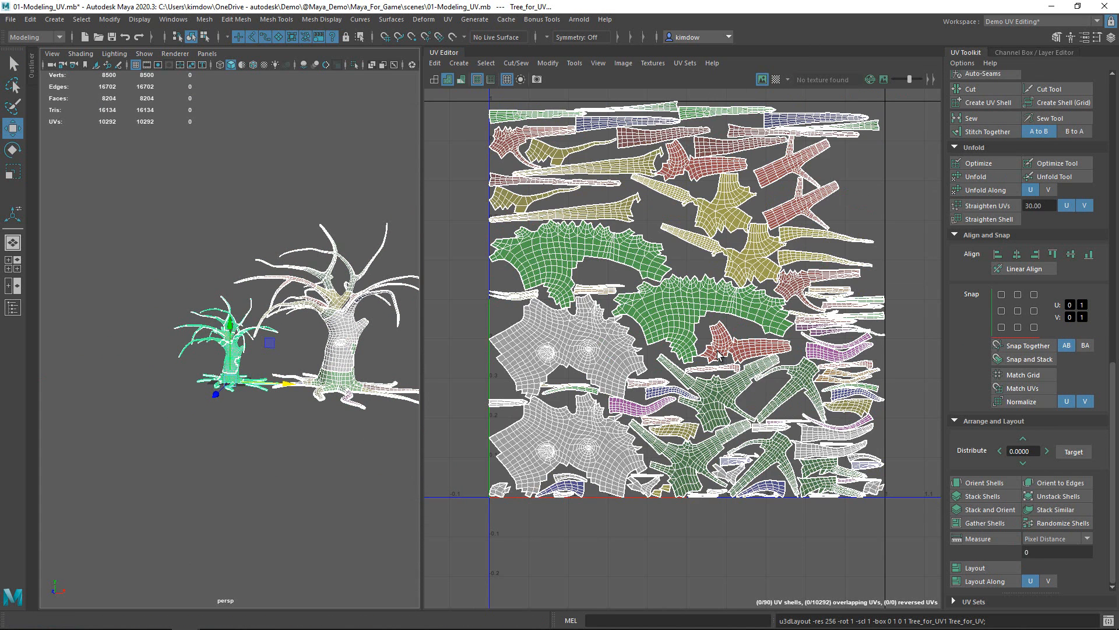
{"action": "scroll", "coordinate": [301, 400], "scroll_direction": "up", "scroll_amount": 5}
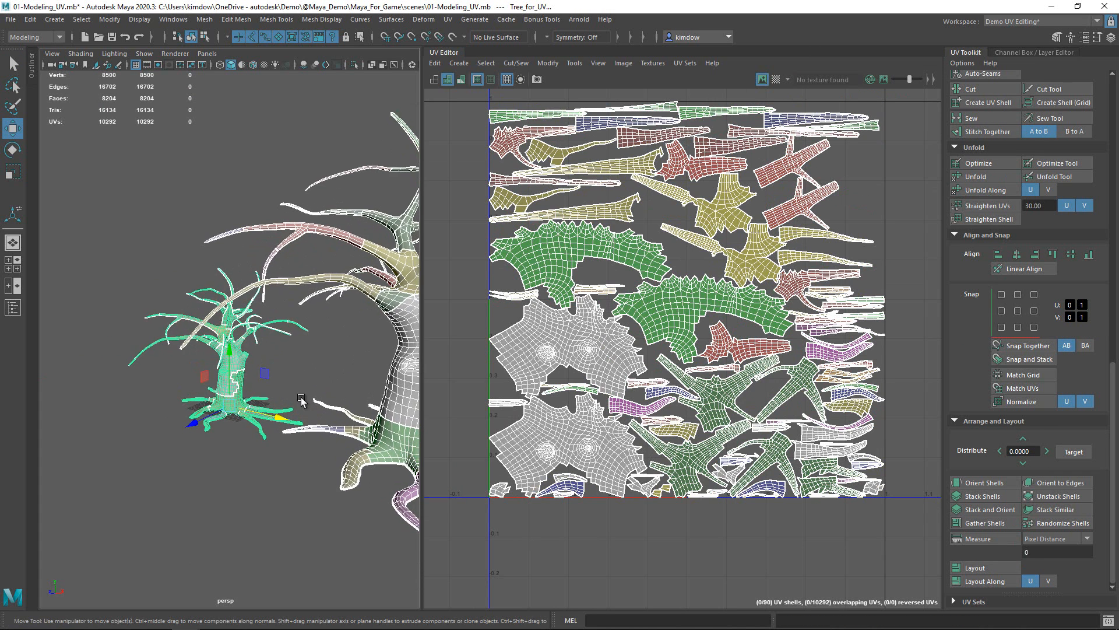
Select the larger tree and freeze its translate, rotate and scale transformations.
{"action": "middle_click_drag", "start_coordinate": [314, 330], "coordinate": [242, 301], "text": "alt"}
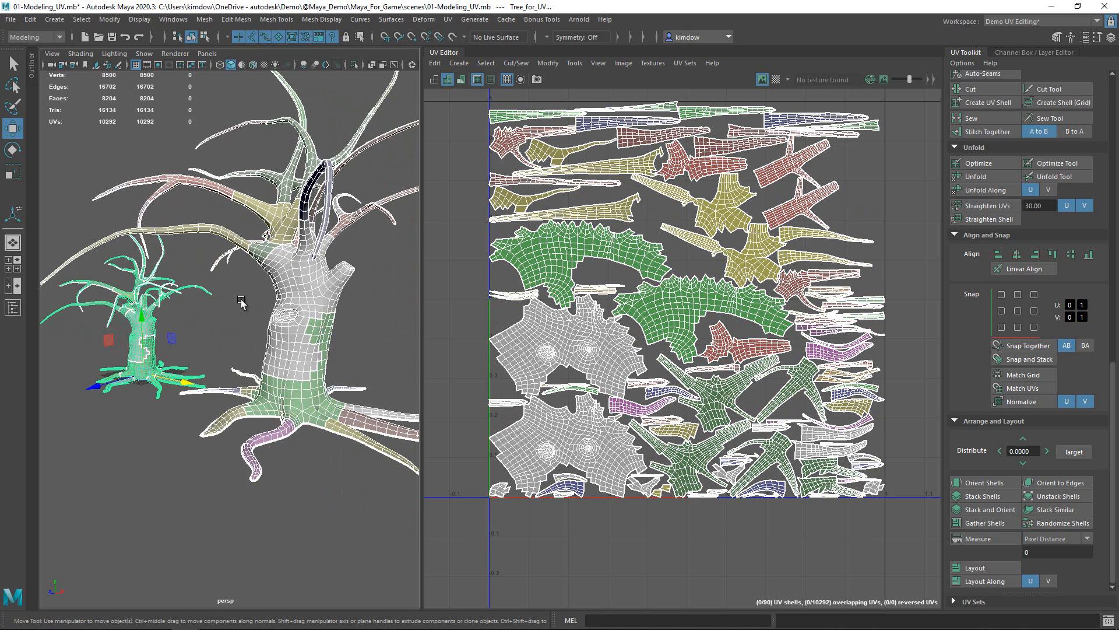
{"action": "left_click", "coordinate": [303, 350]}
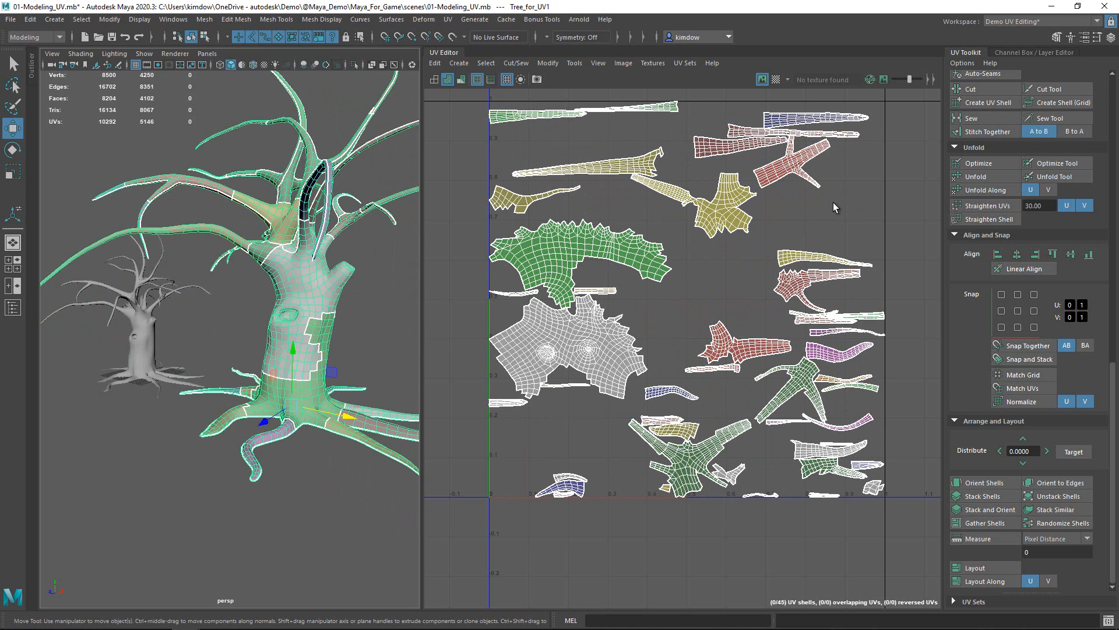
{"action": "left_click", "coordinate": [1008, 53]}
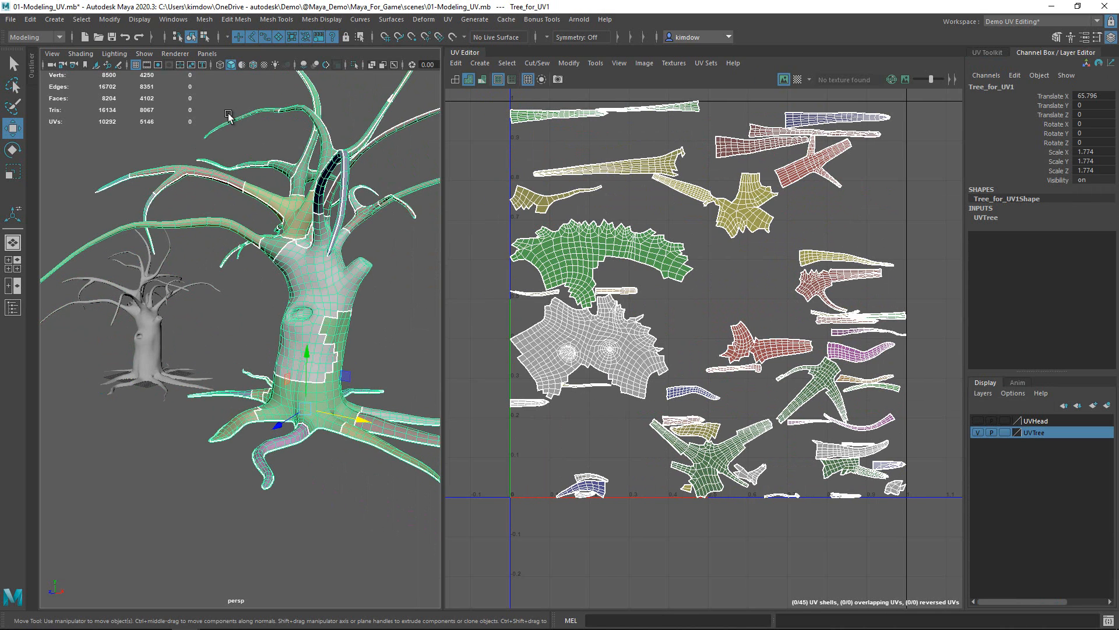
{"action": "left_click", "coordinate": [110, 19]}
{"action": "left_click", "coordinate": [149, 77]}
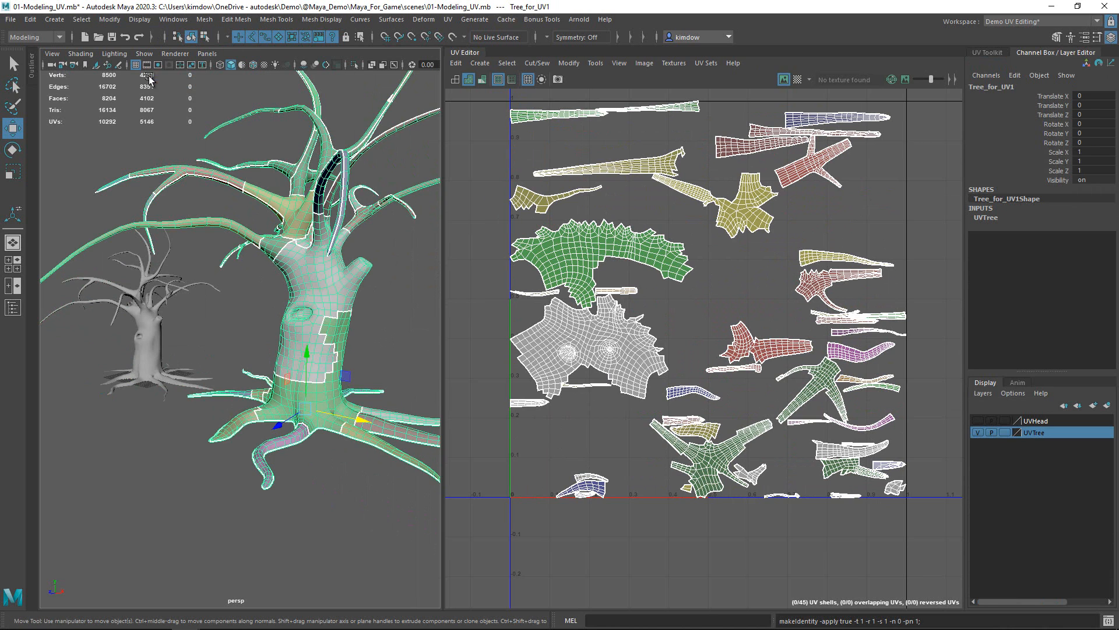
Add the smaller tree to the selection, then unfold and lay out both trees' UV shells again.
{"action": "left_click", "coordinate": [988, 52]}
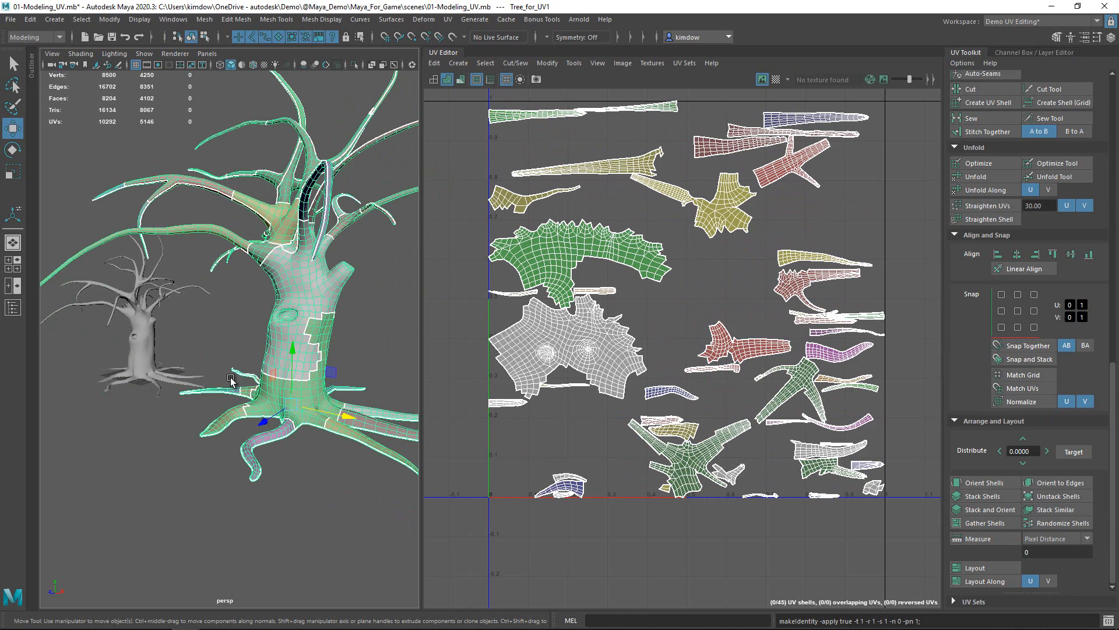
{"action": "left_click", "coordinate": [146, 341], "text": "shift"}
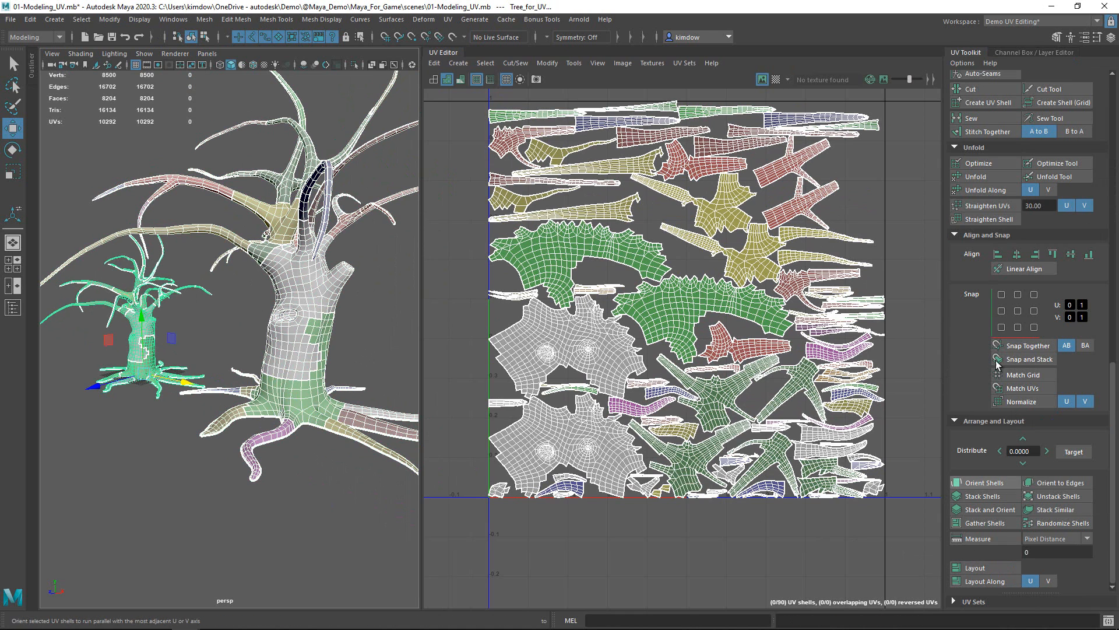
{"action": "left_click", "coordinate": [975, 176]}
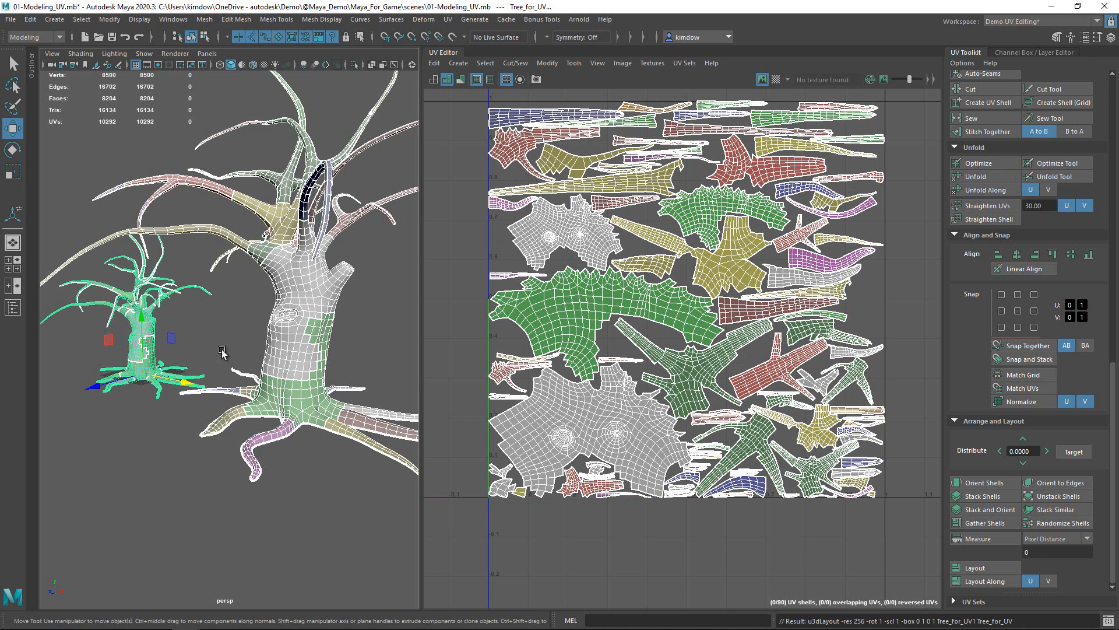
{"action": "scroll", "coordinate": [252, 360], "scroll_direction": "down", "scroll_amount": 5}
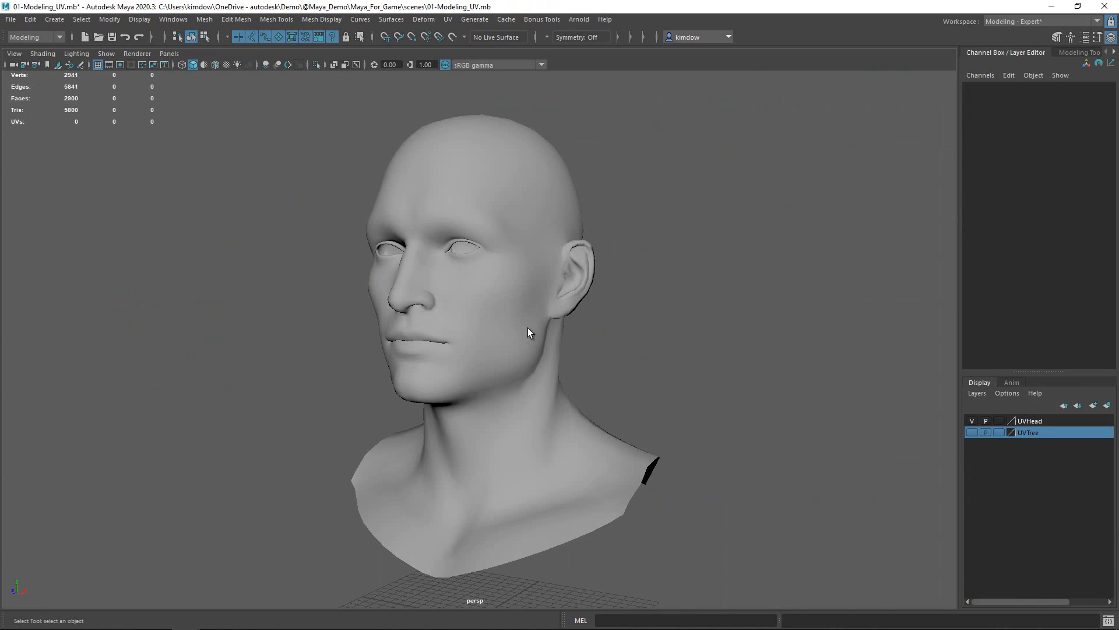
Make the head mesh the live surface and hide its wireframe overlay.
{"action": "left_click_drag", "start_coordinate": [528, 328], "coordinate": [540, 343], "text": "alt"}
{"action": "left_click", "coordinate": [488, 268]}
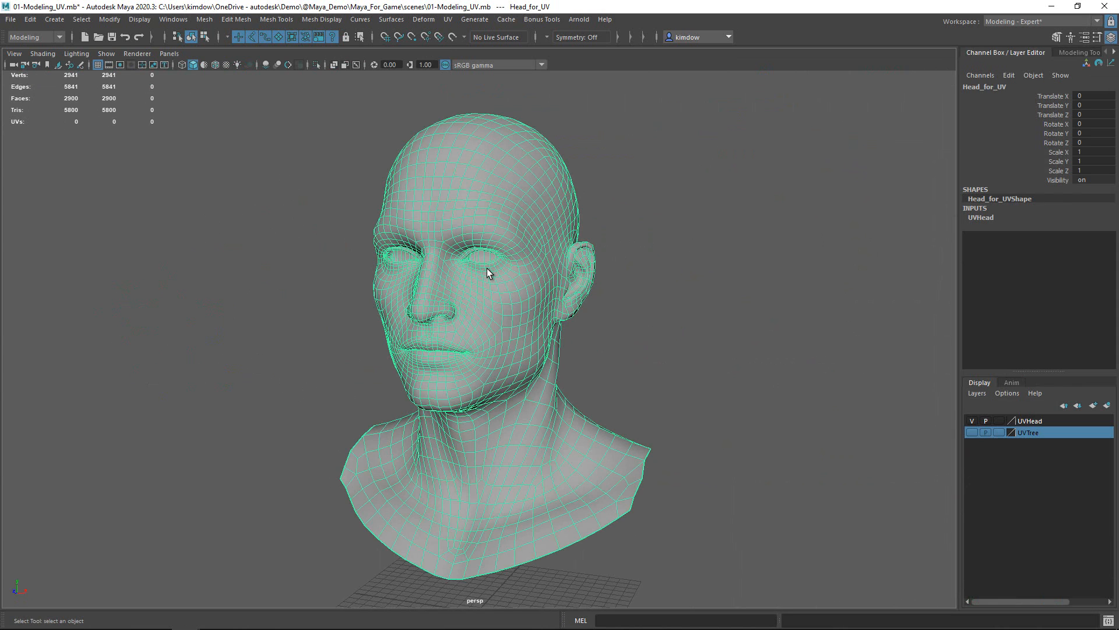
{"action": "right_click_drag", "start_coordinate": [414, 272], "coordinate": [518, 285], "text": "alt"}
{"action": "middle_click_drag", "start_coordinate": [521, 254], "coordinate": [502, 330], "text": "alt"}
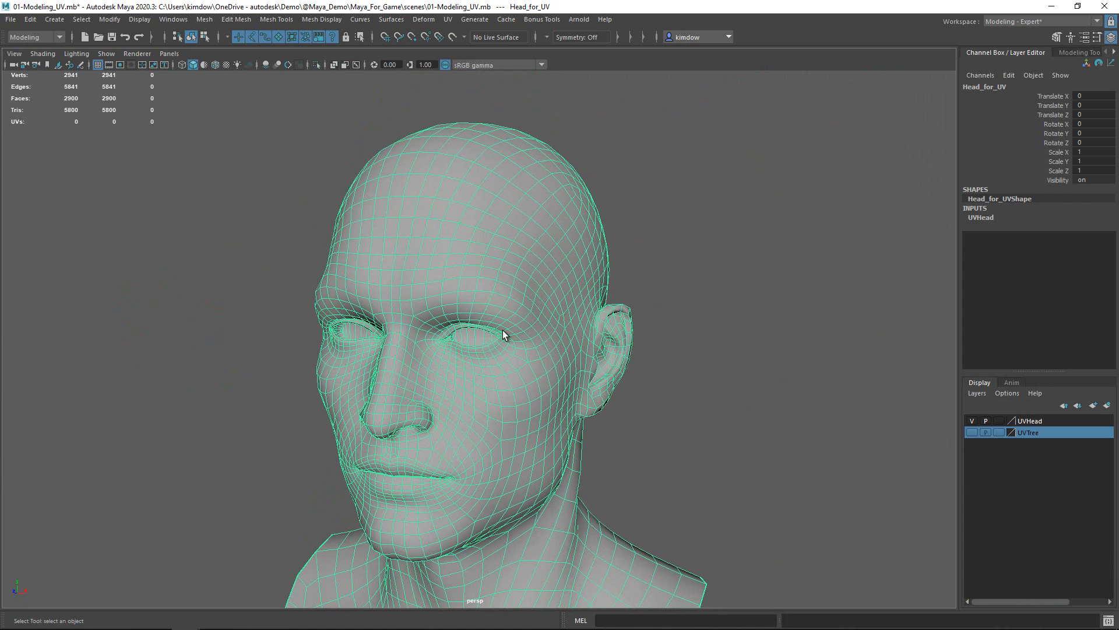
{"action": "left_click", "coordinate": [450, 35]}
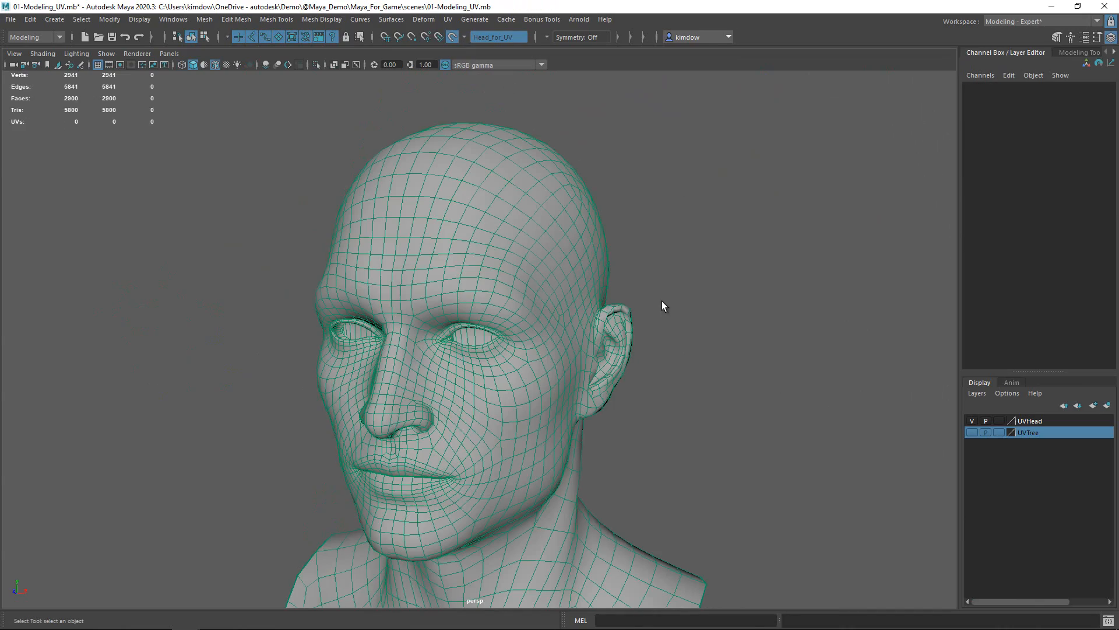
{"action": "left_click_drag", "start_coordinate": [523, 363], "coordinate": [491, 290], "text": "alt"}
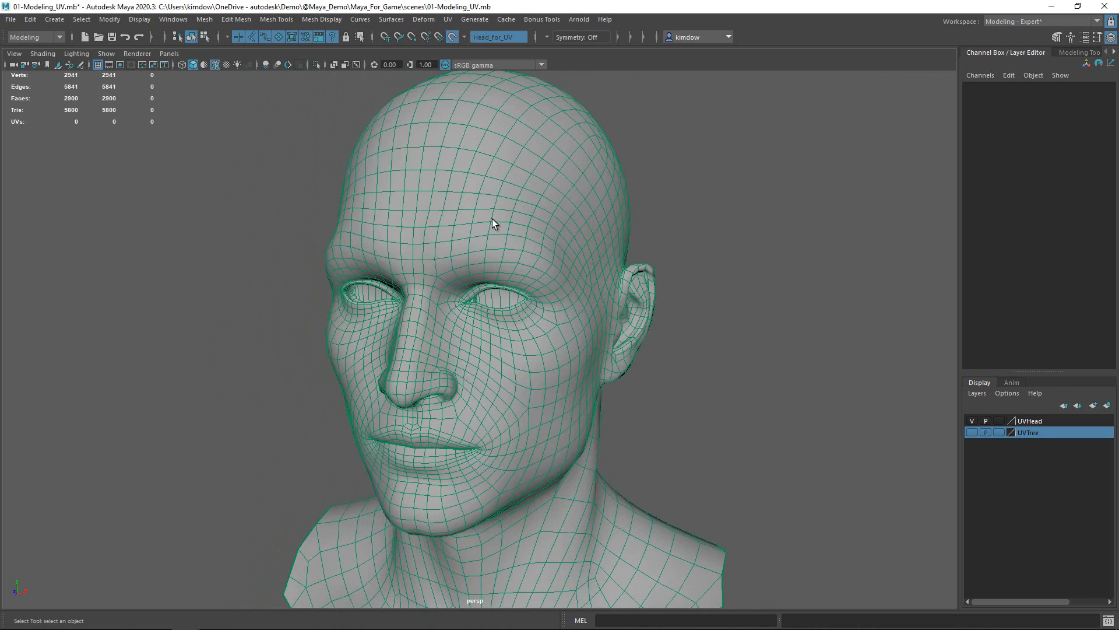
{"action": "key", "text": "alt+5"}
Start the Quad Draw tool on the live head and set symmetry to Object X.
{"action": "key", "text": "space"}
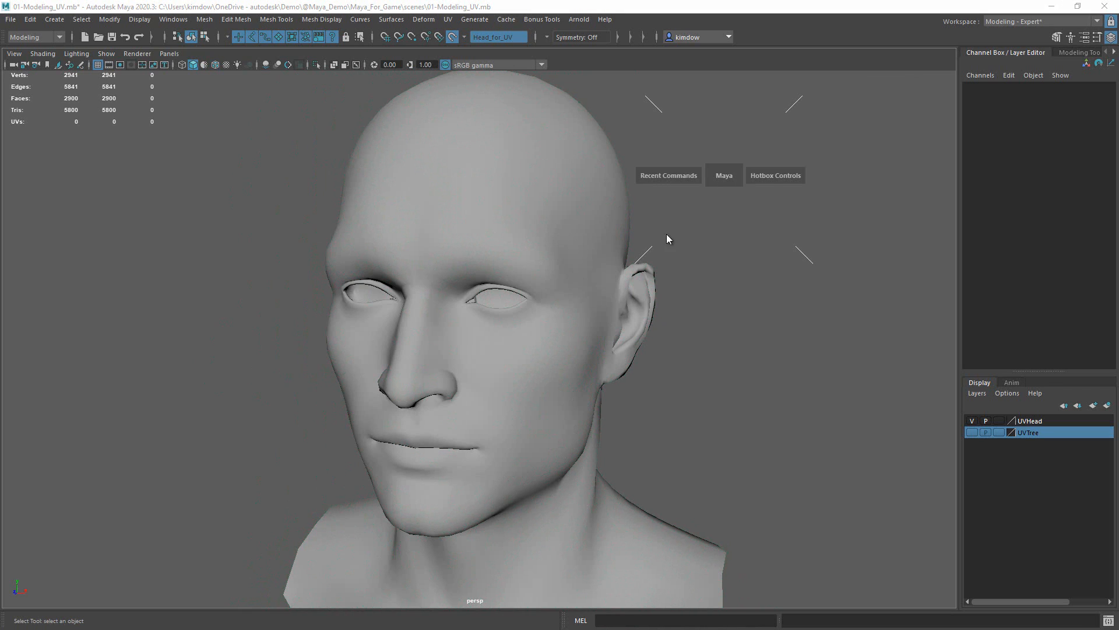
{"action": "left_click", "coordinate": [536, 177]}
{"action": "left_click_drag", "start_coordinate": [536, 178], "coordinate": [531, 214]}
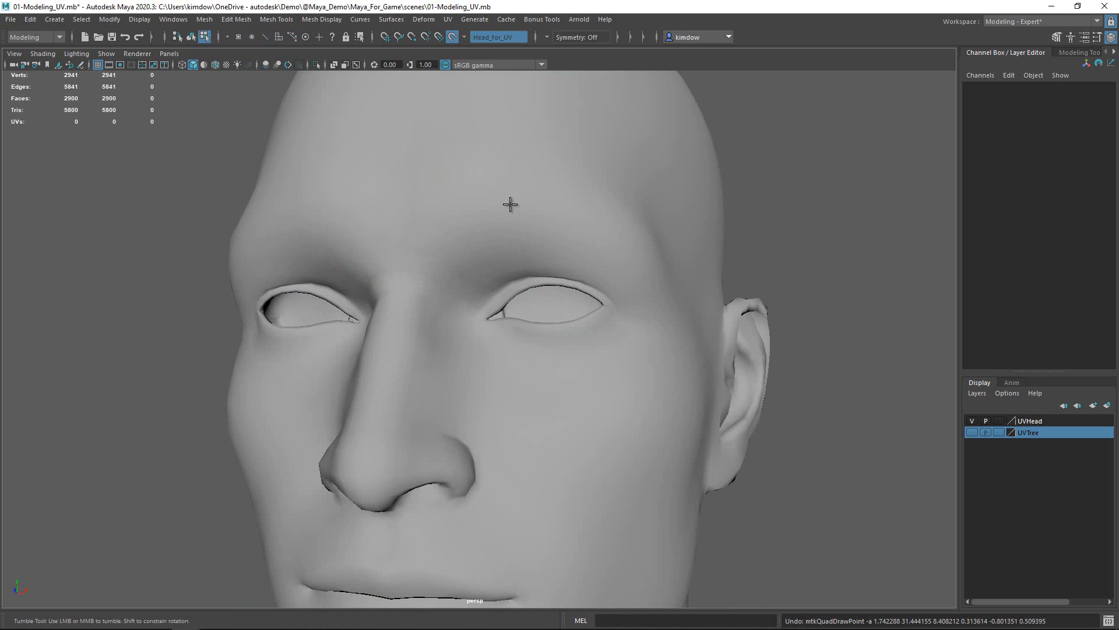
{"action": "left_click", "coordinate": [547, 39]}
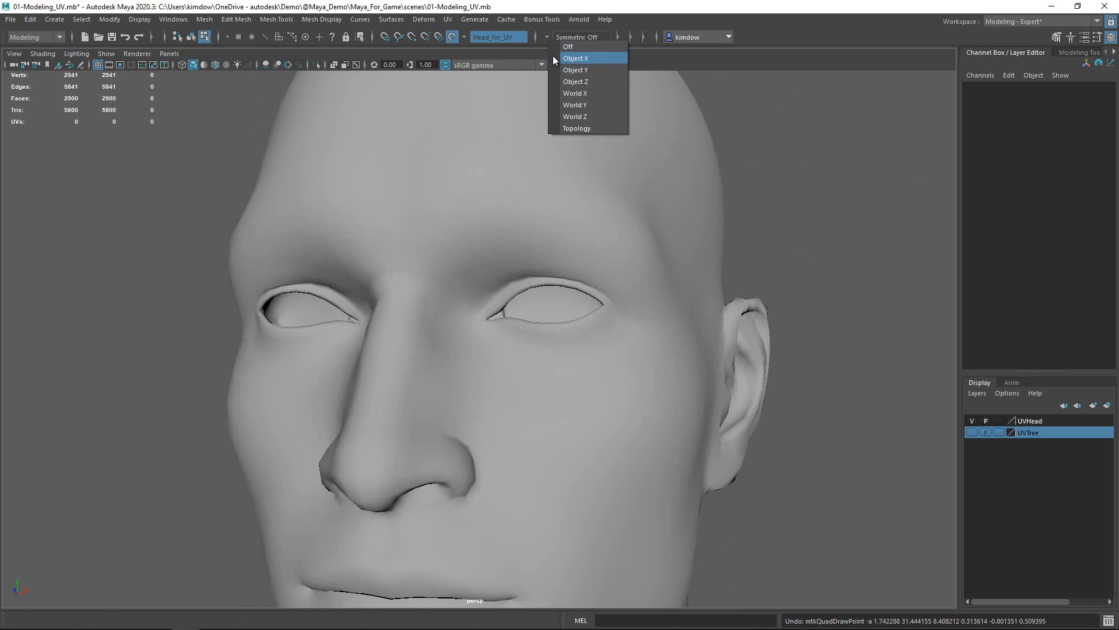
{"action": "left_click", "coordinate": [553, 54]}
Place two rows of four Quad Draw dots between the upper eyelid and the brow.
{"action": "scroll", "coordinate": [467, 274], "scroll_direction": "up", "scroll_amount": 2}
{"action": "left_click", "coordinate": [458, 253]}
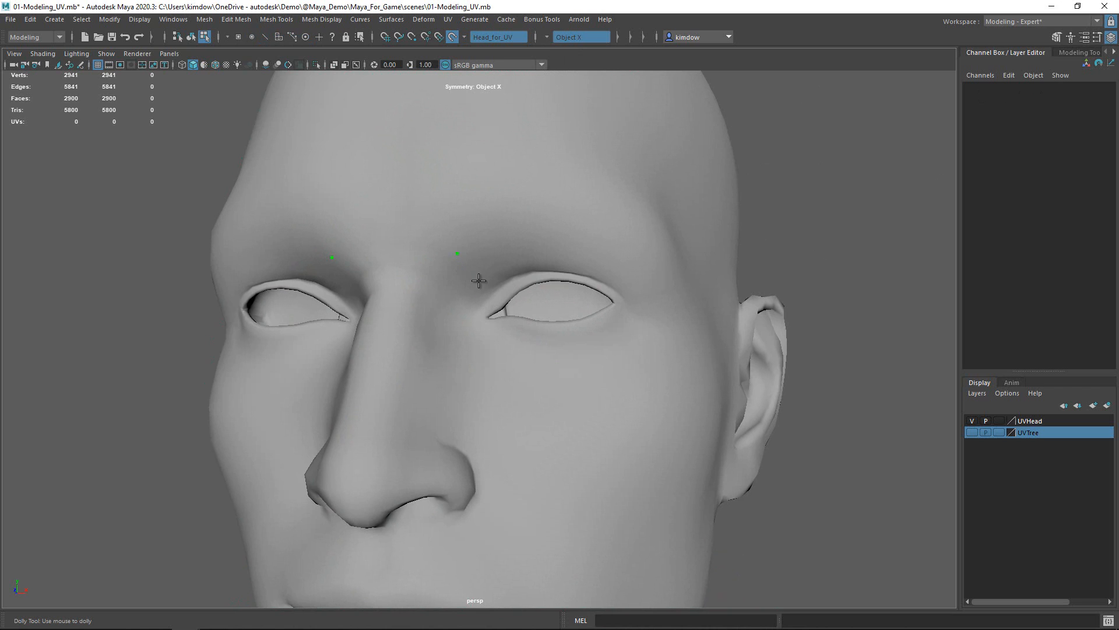
{"action": "left_click", "coordinate": [480, 283]}
{"action": "left_click", "coordinate": [496, 233]}
{"action": "left_click", "coordinate": [510, 267]}
{"action": "left_click", "coordinate": [545, 220]}
{"action": "left_click", "coordinate": [548, 263]}
{"action": "left_click", "coordinate": [599, 225]}
Fill the dots above the eye with three adjoining quads.
{"action": "mouse_move", "coordinate": [412, 324]}
{"action": "left_mouse_down", "text": "alt"}
{"action": "mouse_move", "coordinate": [367, 320]}
{"action": "mouse_move", "coordinate": [419, 320]}
{"action": "mouse_move", "coordinate": [402, 317]}
{"action": "left_mouse_up", "text": "alt"}
{"action": "left_click", "coordinate": [455, 236], "text": "shift"}
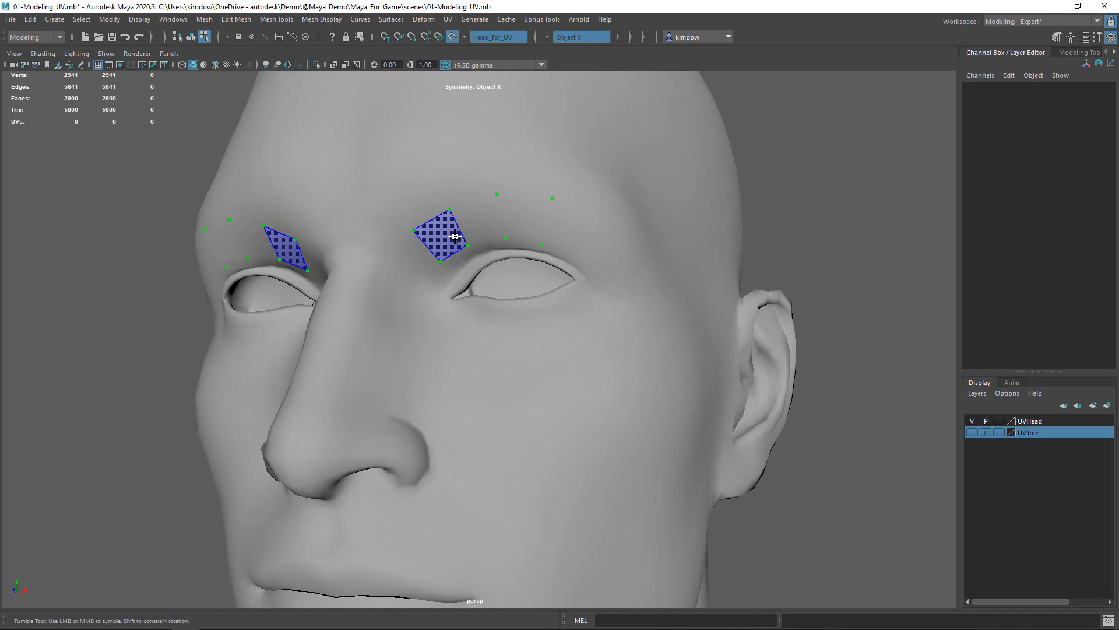
{"action": "left_click", "coordinate": [480, 223], "text": "shift"}
{"action": "left_click", "coordinate": [528, 220], "text": "shift"}
Place more Quad Draw dots around the eye's outer corner and fill the fourth quad of the brow strip.
{"action": "mouse_move", "coordinate": [472, 285]}
{"action": "left_mouse_down", "text": "alt"}
{"action": "mouse_move", "coordinate": [502, 280]}
{"action": "mouse_move", "coordinate": [420, 279]}
{"action": "mouse_move", "coordinate": [487, 279]}
{"action": "mouse_move", "coordinate": [463, 284]}
{"action": "mouse_move", "coordinate": [505, 239]}
{"action": "left_mouse_up", "text": "alt"}
{"action": "left_click", "coordinate": [546, 206]}
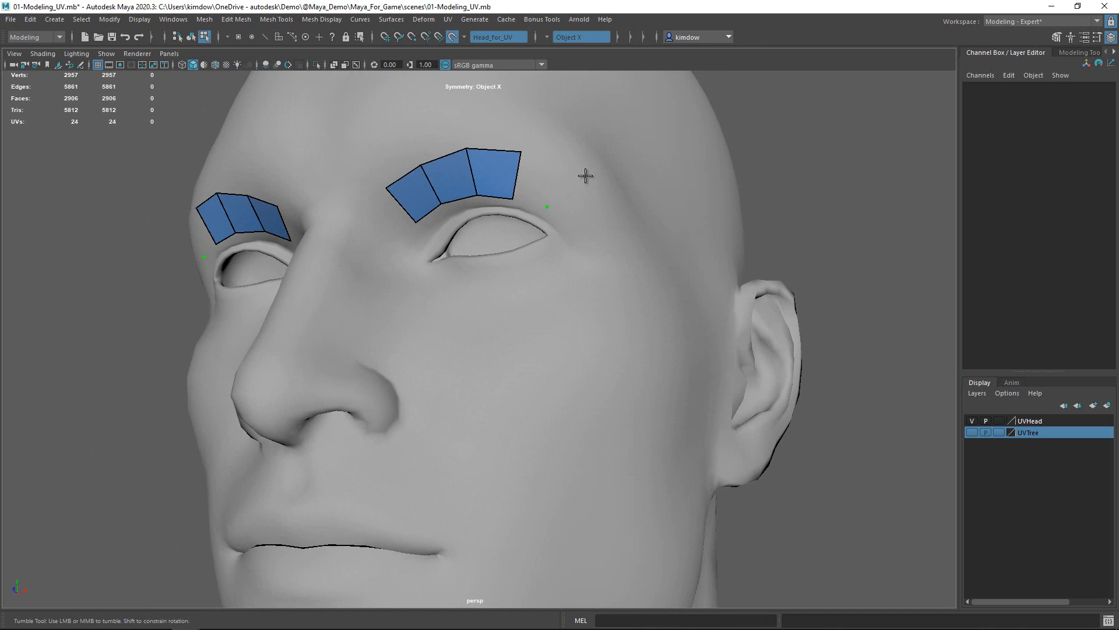
{"action": "left_click", "coordinate": [585, 176]}
{"action": "left_click", "coordinate": [566, 225]}
{"action": "left_click", "coordinate": [612, 224]}
{"action": "left_click", "coordinate": [567, 242]}
{"action": "left_click", "coordinate": [532, 176], "text": "shift"}
{"action": "left_click", "coordinate": [562, 198], "text": "shift"}
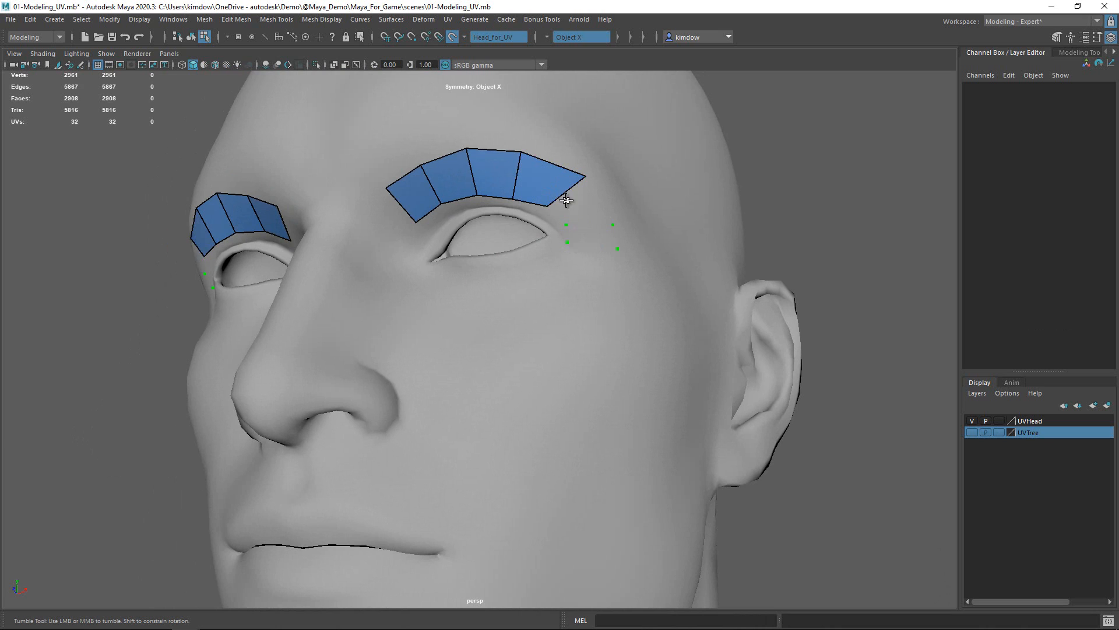
{"action": "left_click", "coordinate": [590, 225], "text": "shift"}
{"action": "key", "text": "ctrl+z"}
{"action": "key", "text": "ctrl+z"}
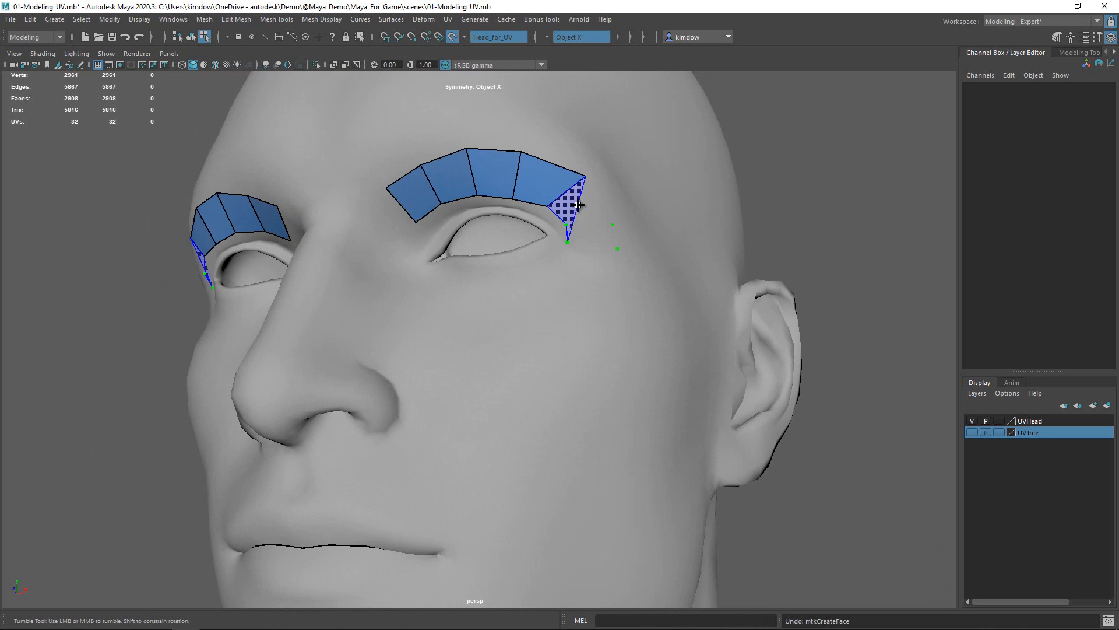
Fill the remaining dots at the eye's outer corner with two quads that continue the strip.
{"action": "left_click", "coordinate": [580, 206], "text": "shift"}
{"action": "left_click", "coordinate": [594, 235], "text": "shift"}
{"action": "mouse_move", "coordinate": [511, 280]}
{"action": "left_mouse_down", "text": "alt"}
{"action": "mouse_move", "coordinate": [490, 277]}
{"action": "mouse_move", "coordinate": [506, 277]}
{"action": "left_mouse_up", "text": "alt"}
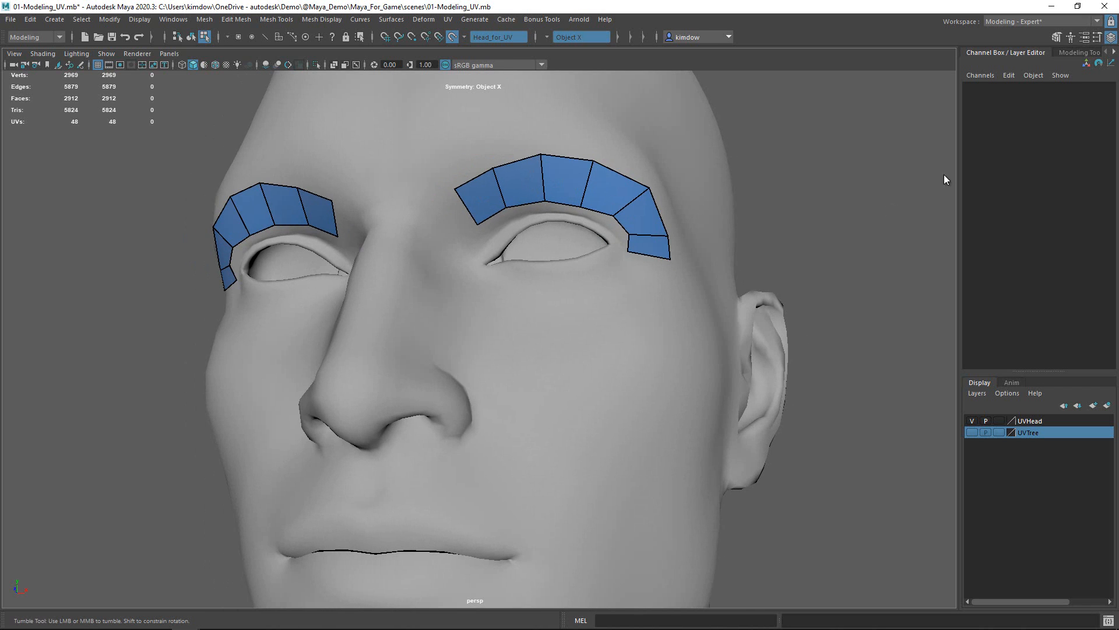
Show the Quad Draw settings in the Modeling Toolkit and expand the Live Constraint Options.
{"action": "left_click", "coordinate": [1072, 53]}
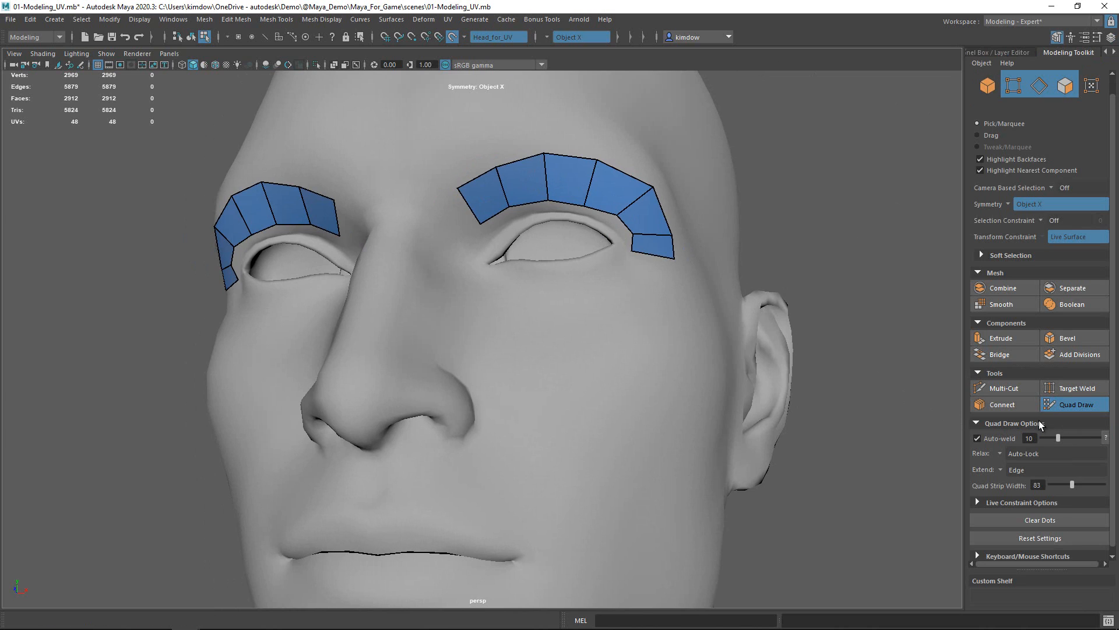
{"action": "scroll", "coordinate": [1043, 473], "scroll_direction": "down", "scroll_amount": 1}
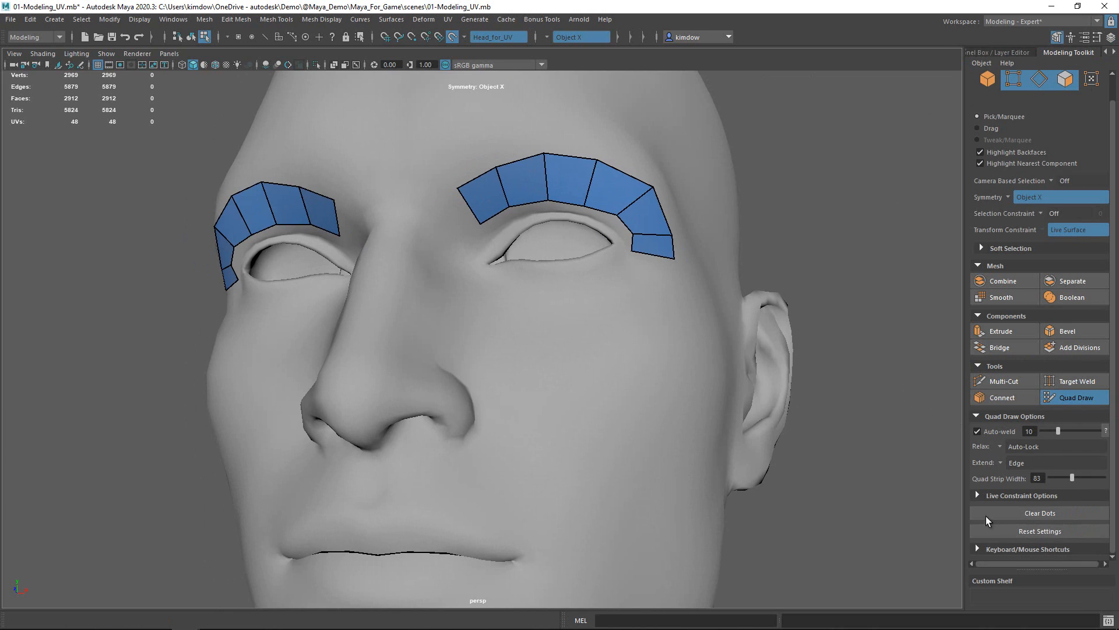
{"action": "left_click", "coordinate": [977, 495]}
{"action": "scroll", "coordinate": [1026, 484], "scroll_direction": "down", "scroll_amount": 3}
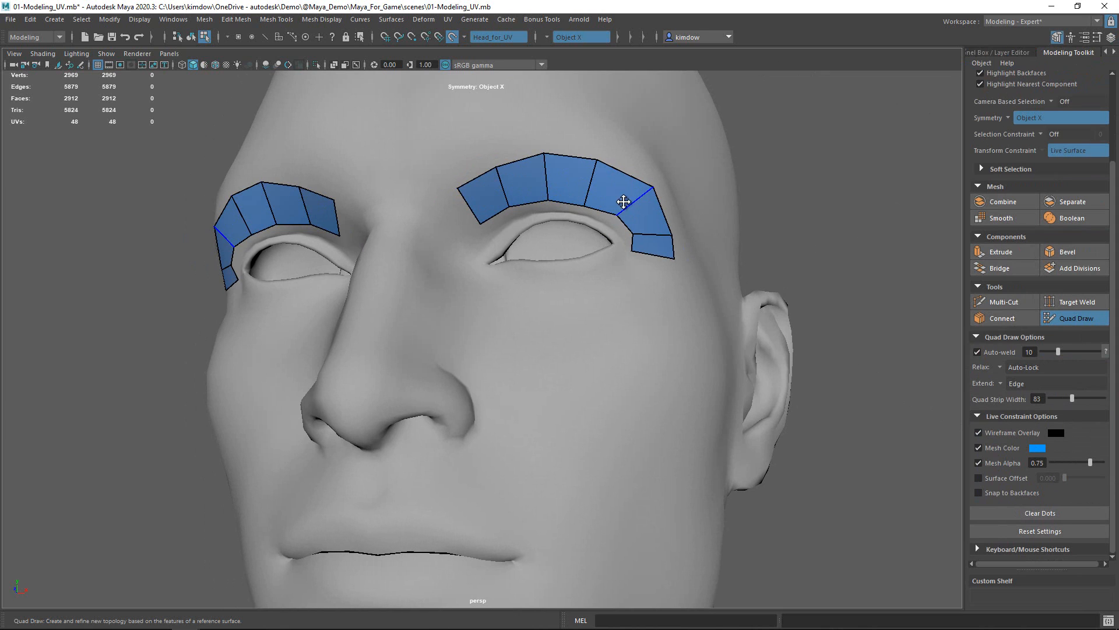
Display the head's wireframe overlay and set the Quad Draw Mesh Alpha to 0.63.
{"action": "left_click_drag", "start_coordinate": [641, 274], "coordinate": [613, 244], "text": "alt"}
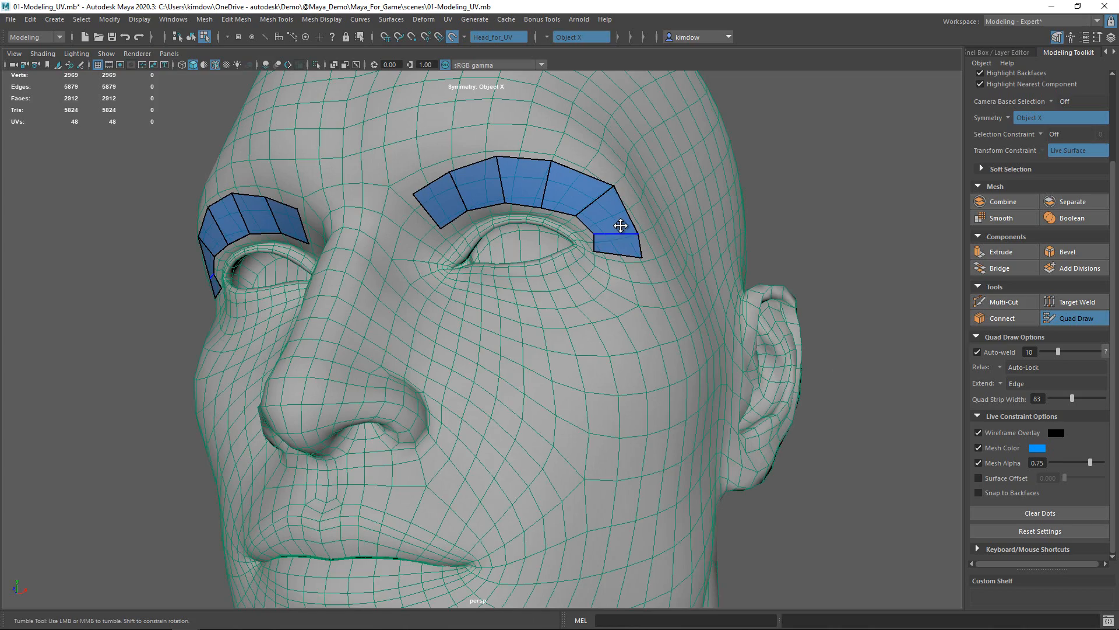
{"action": "right_click_drag", "start_coordinate": [552, 274], "coordinate": [672, 230], "text": "alt"}
{"action": "middle_click_drag", "start_coordinate": [672, 231], "coordinate": [490, 381], "text": "alt"}
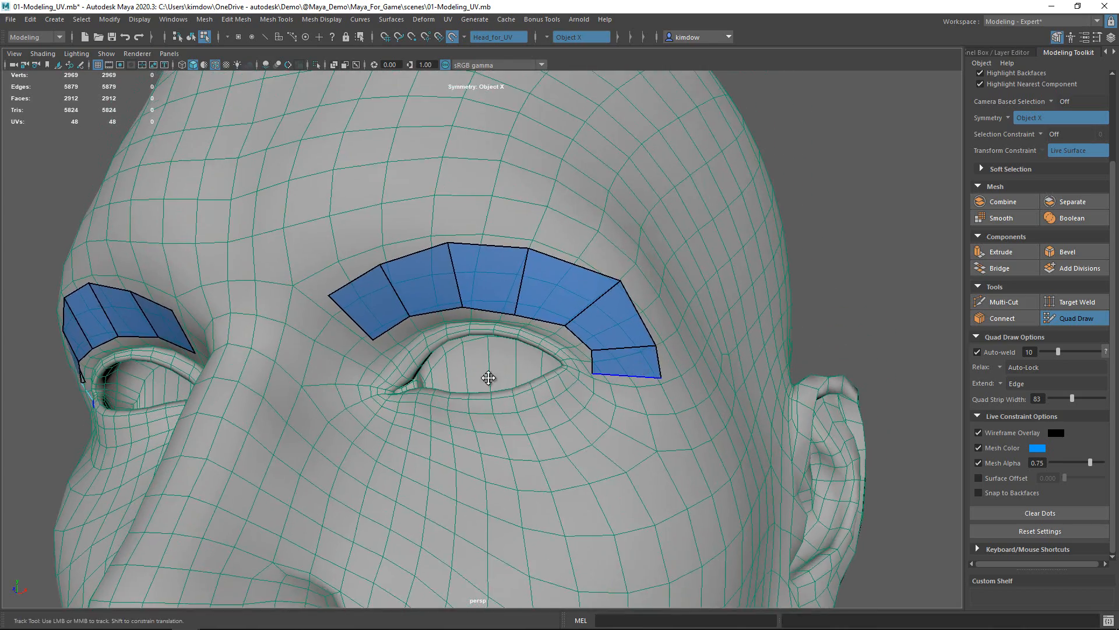
{"action": "right_click_drag", "start_coordinate": [490, 381], "coordinate": [628, 356], "text": "alt"}
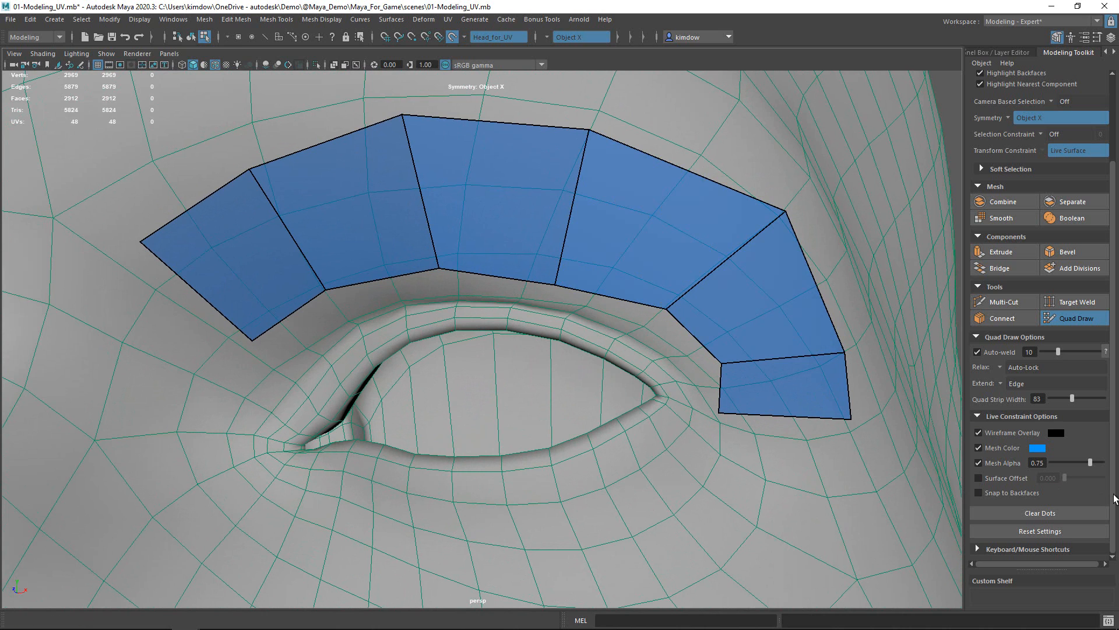
{"action": "mouse_move", "coordinate": [1085, 461]}
{"action": "left_mouse_down"}
{"action": "mouse_move", "coordinate": [1065, 462]}
{"action": "mouse_move", "coordinate": [1082, 461]}
{"action": "left_mouse_up"}
{"action": "right_click_drag", "start_coordinate": [694, 397], "coordinate": [526, 386], "text": "alt"}
{"action": "middle_click_drag", "start_coordinate": [574, 344], "coordinate": [600, 321], "text": "alt"}
{"action": "right_click_drag", "start_coordinate": [599, 321], "coordinate": [661, 357], "text": "alt"}
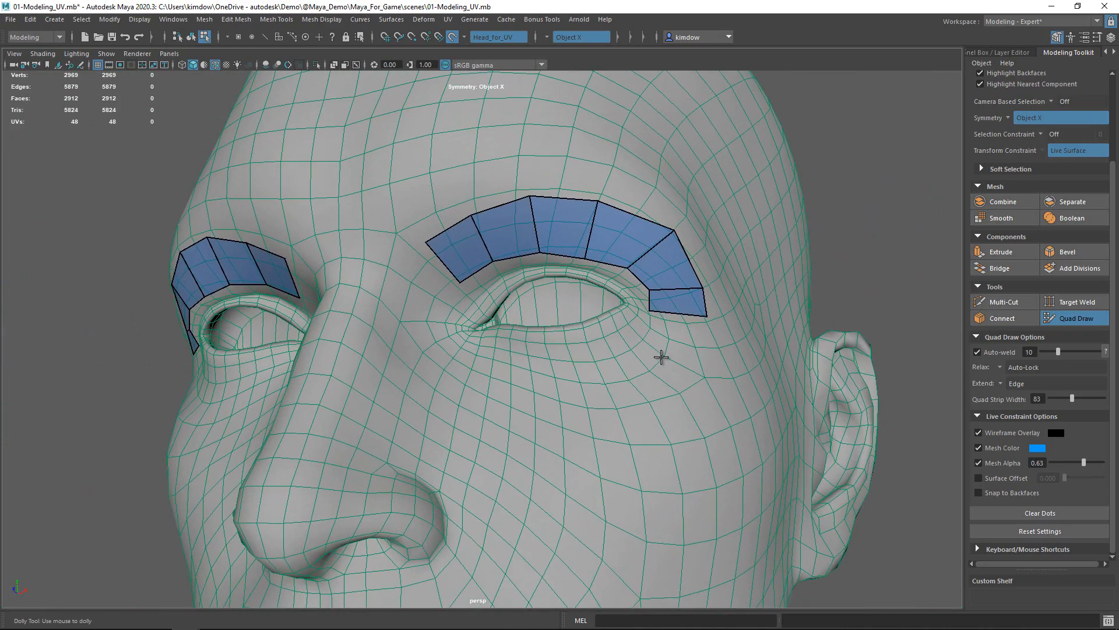
Expand the Quad Draw Keyboard/Mouse Shortcuts list and review the available drawing actions.
{"action": "left_click", "coordinate": [978, 549]}
{"action": "scroll", "coordinate": [1033, 537], "scroll_direction": "down", "scroll_amount": 6}
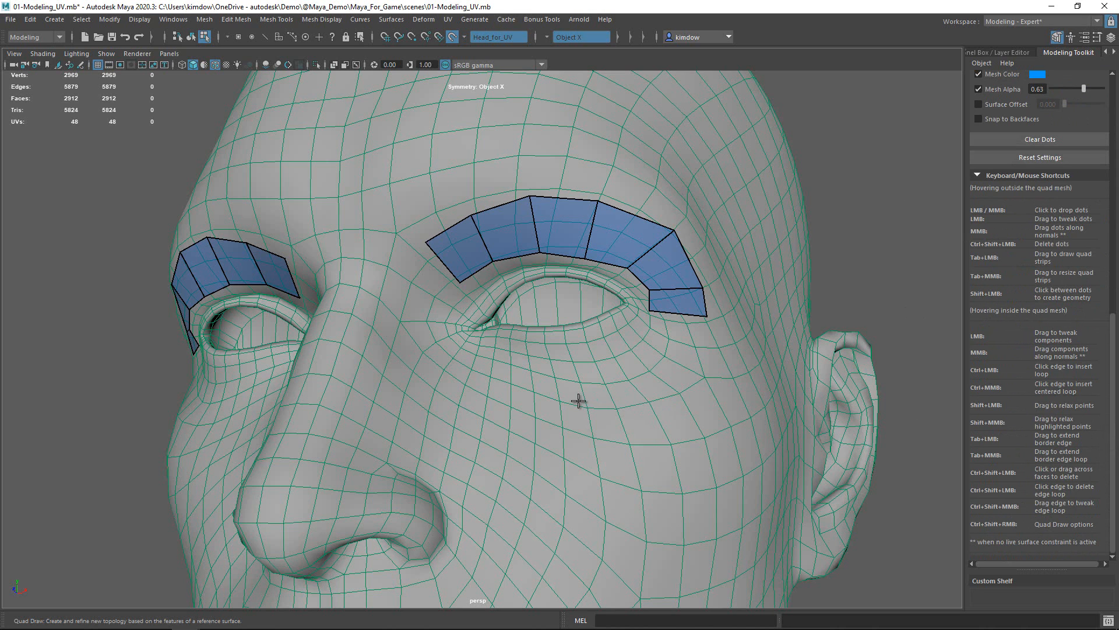
Draw a quad strip under the eye and fill the inner and outer corner gaps to close the ring.
{"action": "left_click_drag", "start_coordinate": [578, 400], "coordinate": [571, 398], "text": "alt"}
{"action": "right_click_drag", "start_coordinate": [571, 397], "coordinate": [618, 394], "text": "alt"}
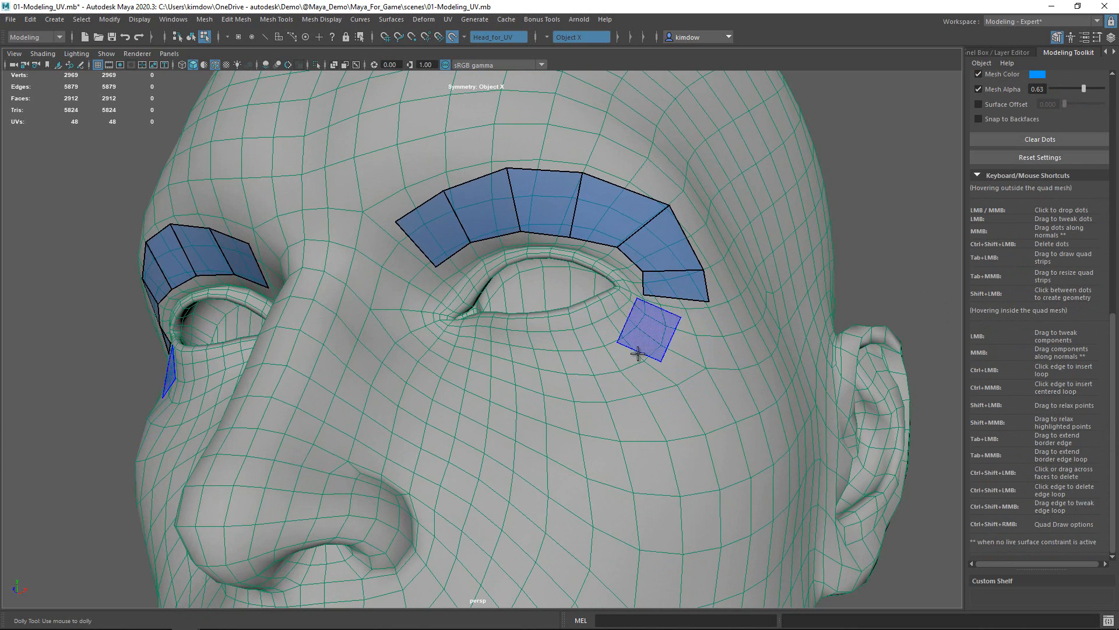
{"action": "mouse_move", "coordinate": [645, 350]}
{"action": "left_mouse_down"}
{"action": "mouse_move", "coordinate": [537, 358]}
{"action": "mouse_move", "coordinate": [426, 336]}
{"action": "mouse_move", "coordinate": [408, 285]}
{"action": "left_mouse_up"}
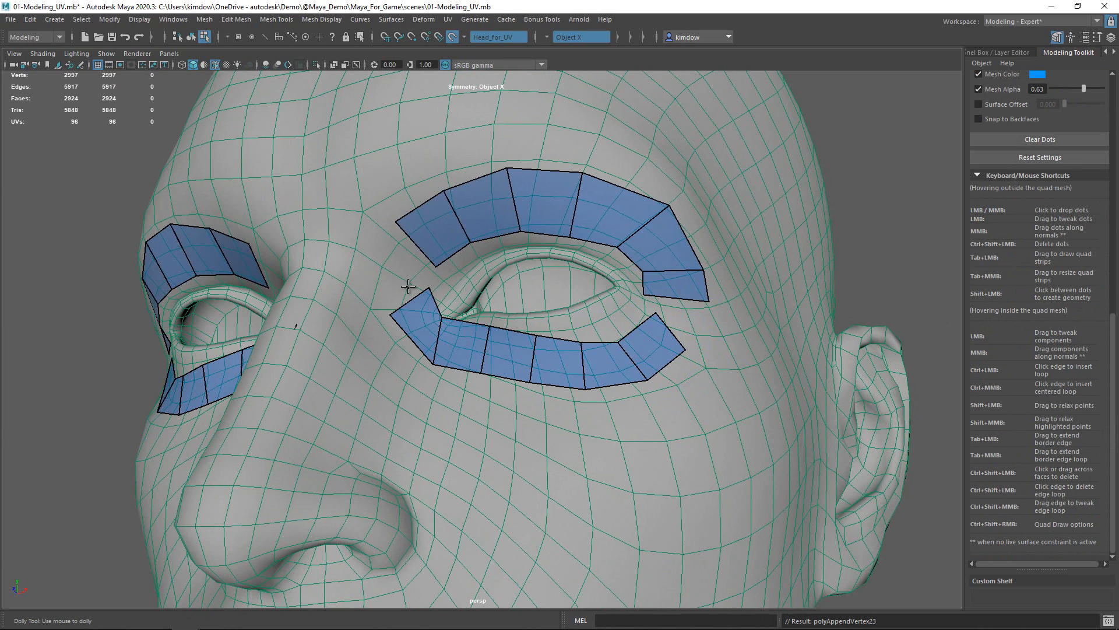
{"action": "left_click", "coordinate": [408, 266], "text": "shift"}
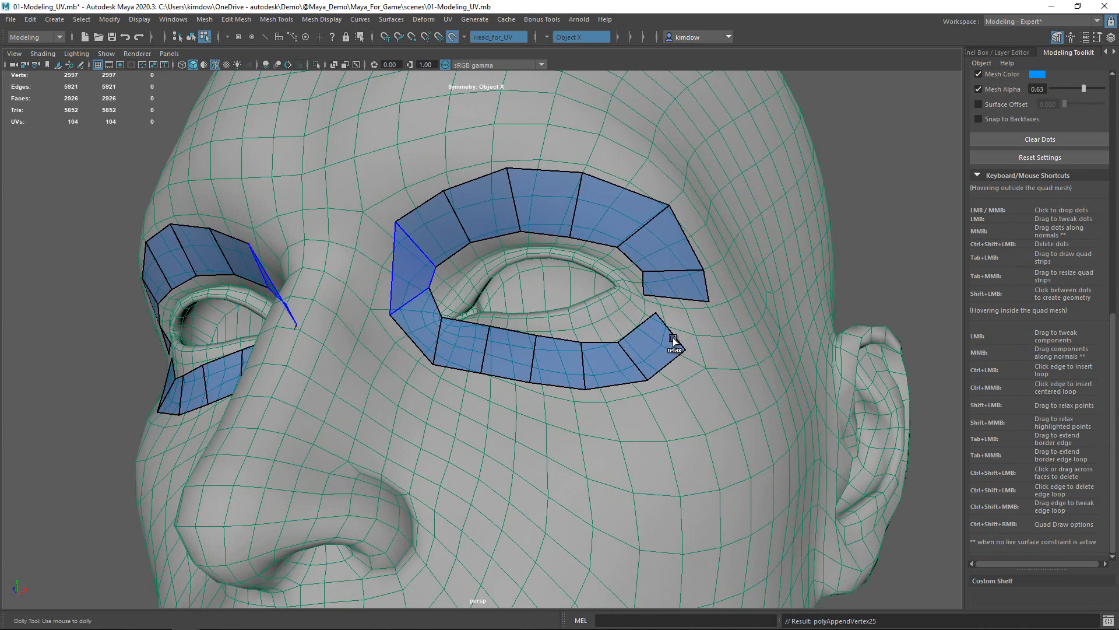
{"action": "left_click", "coordinate": [685, 311], "text": "shift"}
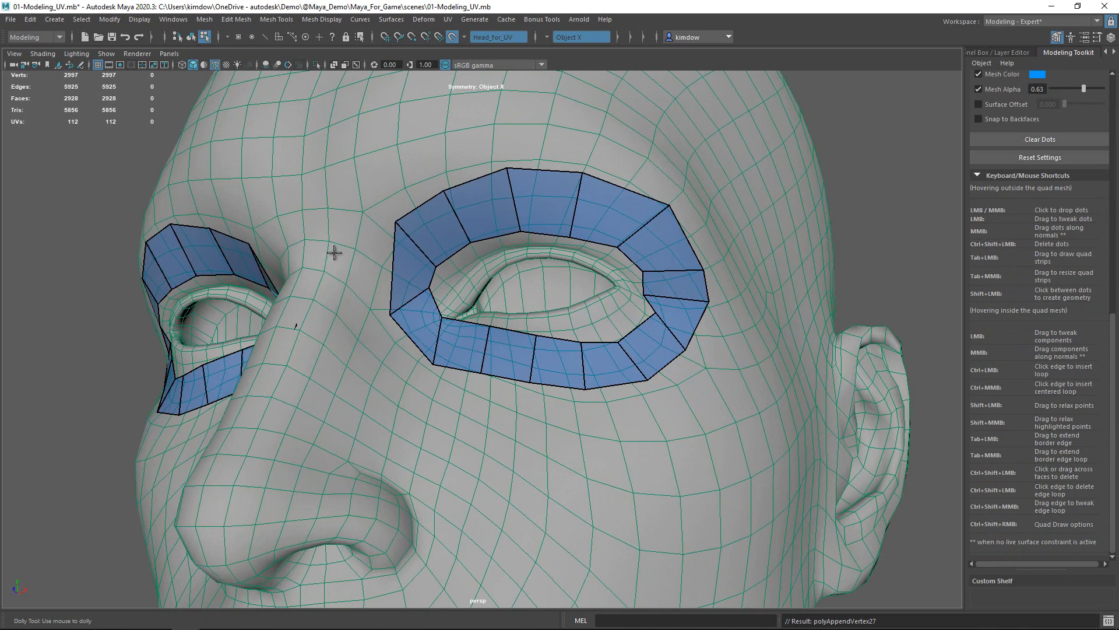
Place dots beside the nose bridge and fill two quads extending inward from the eye ring's inner edge.
{"action": "left_click_drag", "start_coordinate": [334, 252], "coordinate": [382, 277], "text": "alt"}
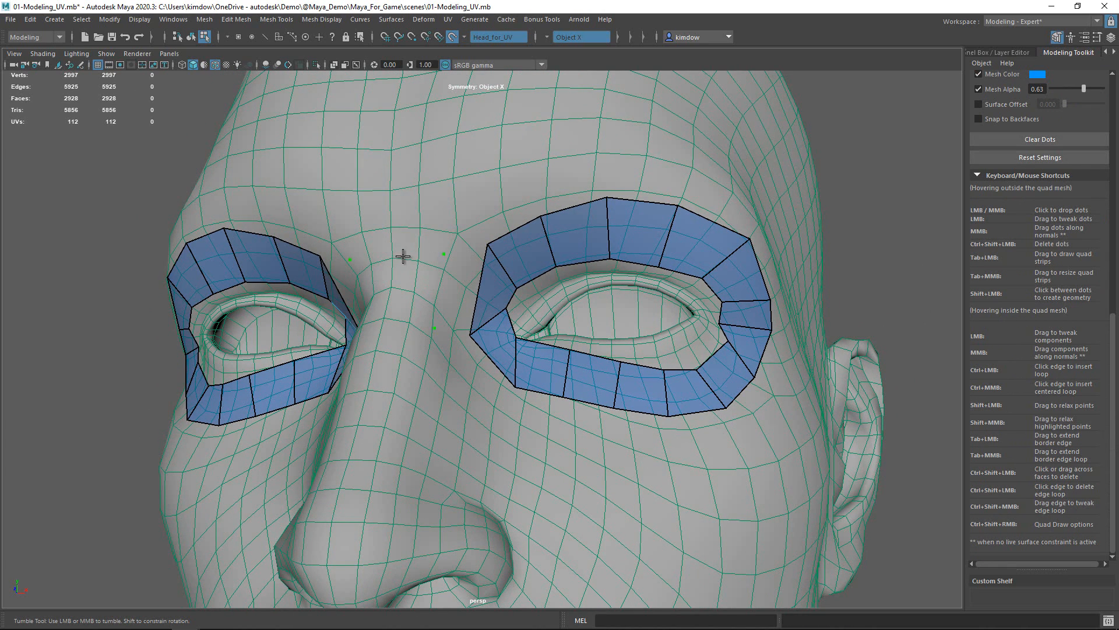
{"action": "left_click", "coordinate": [425, 291], "text": "shift"}
{"action": "left_click", "coordinate": [462, 282], "text": "shift"}
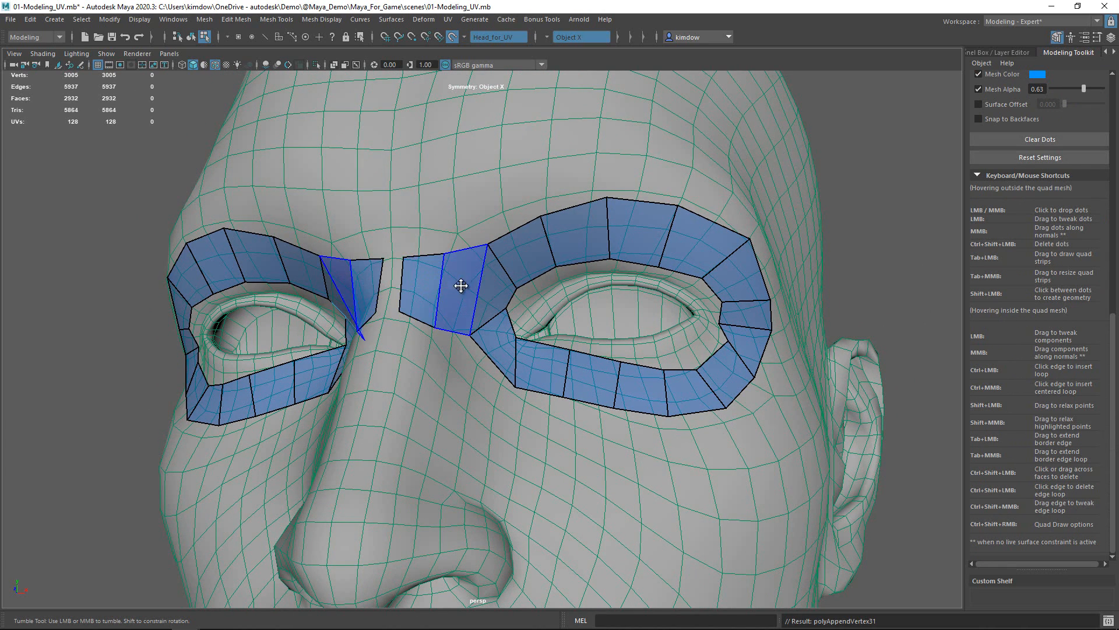
Tweak the innermost quad beside the nose bridge and shift the upper vertex it shares with the neighbouring quad.
{"action": "left_click_drag", "start_coordinate": [462, 282], "coordinate": [458, 367], "text": "alt"}
{"action": "right_click_drag", "start_coordinate": [458, 367], "coordinate": [492, 385], "text": "alt"}
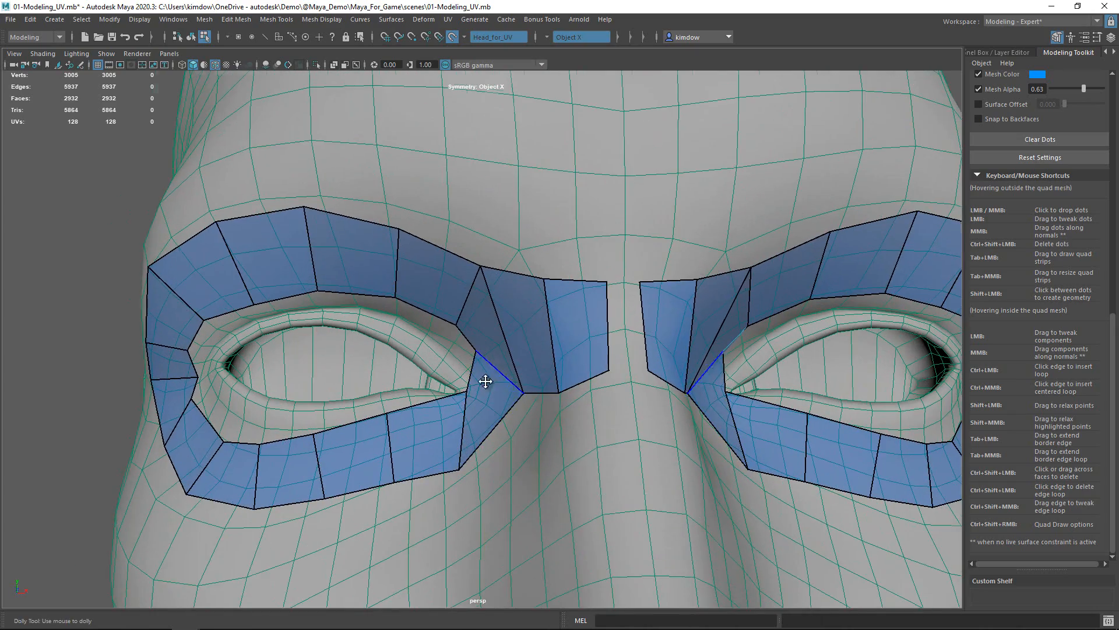
{"action": "middle_click_drag", "start_coordinate": [486, 381], "coordinate": [438, 376], "text": "alt"}
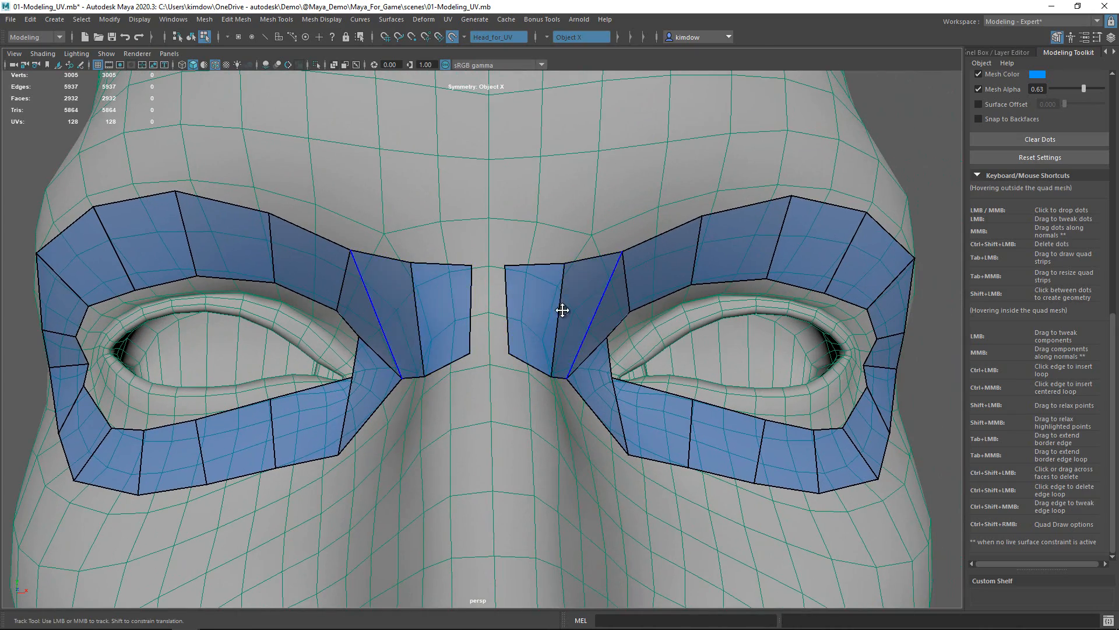
{"action": "left_click_drag", "start_coordinate": [564, 310], "coordinate": [521, 311], "text": "alt"}
{"action": "right_click_drag", "start_coordinate": [502, 313], "coordinate": [516, 313], "text": "alt"}
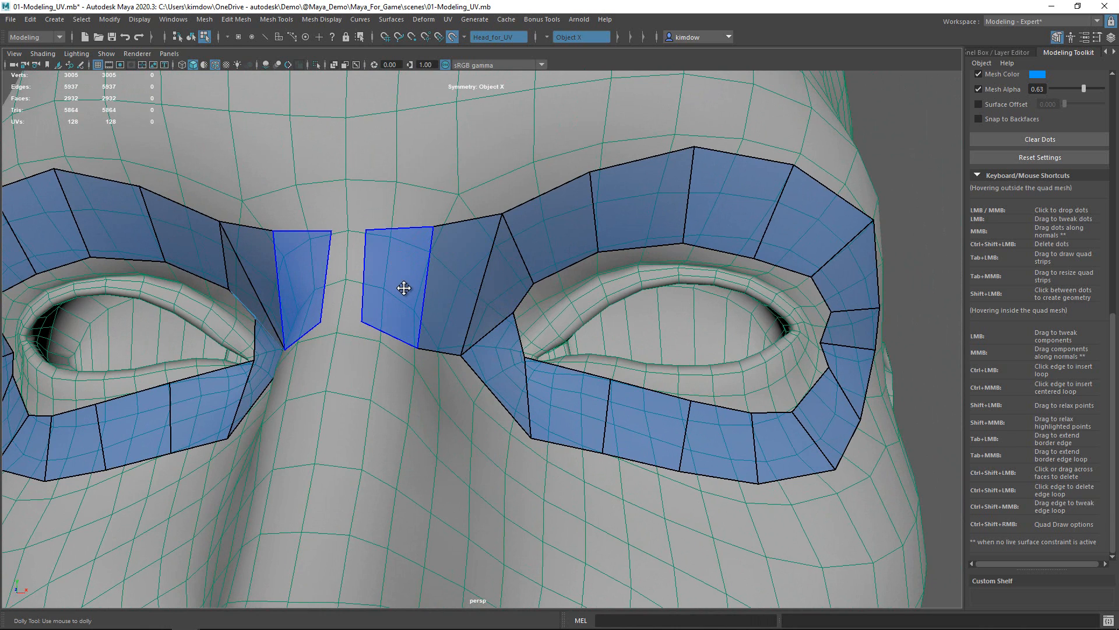
{"action": "mouse_move", "coordinate": [393, 284]}
{"action": "left_mouse_down"}
{"action": "mouse_move", "coordinate": [378, 277]}
{"action": "mouse_move", "coordinate": [390, 278]}
{"action": "left_mouse_up"}
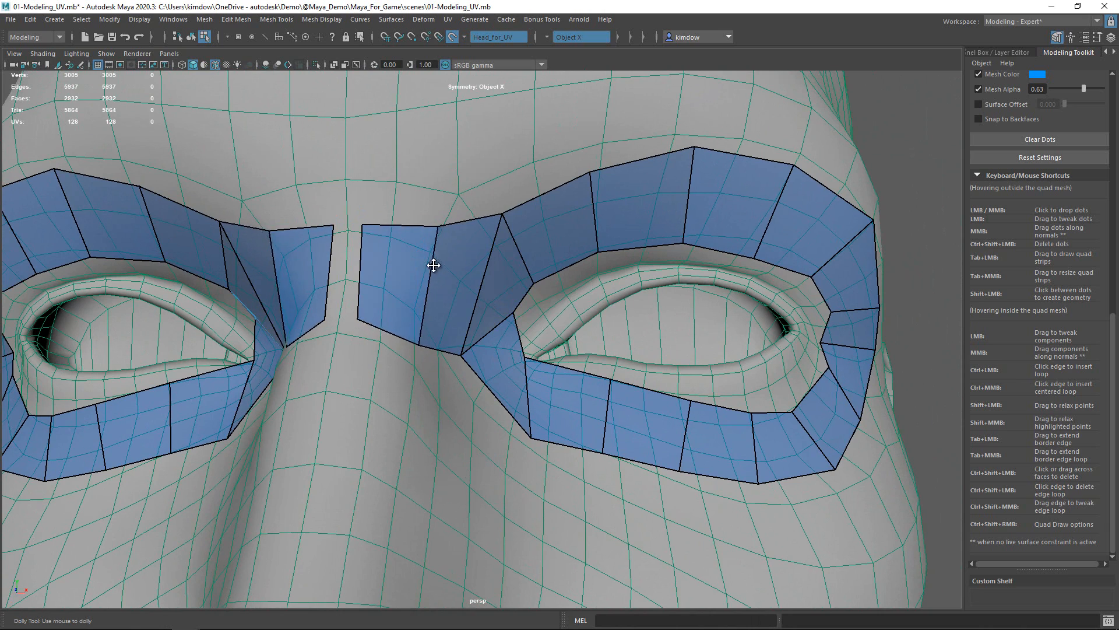
{"action": "mouse_move", "coordinate": [432, 225]}
{"action": "left_mouse_down"}
{"action": "mouse_move", "coordinate": [436, 202]}
{"action": "mouse_move", "coordinate": [429, 228]}
{"action": "mouse_move", "coordinate": [437, 225]}
{"action": "mouse_move", "coordinate": [423, 225]}
{"action": "left_mouse_up"}
Pull the innermost upper and lower bridge vertices onto the head's centreline to join the two mirrored halves across the nose.
{"action": "right_click_drag", "start_coordinate": [409, 261], "coordinate": [411, 261], "text": "alt"}
{"action": "left_click_drag", "start_coordinate": [397, 261], "coordinate": [407, 260], "text": "alt"}
{"action": "right_click_drag", "start_coordinate": [407, 260], "coordinate": [420, 260], "text": "alt"}
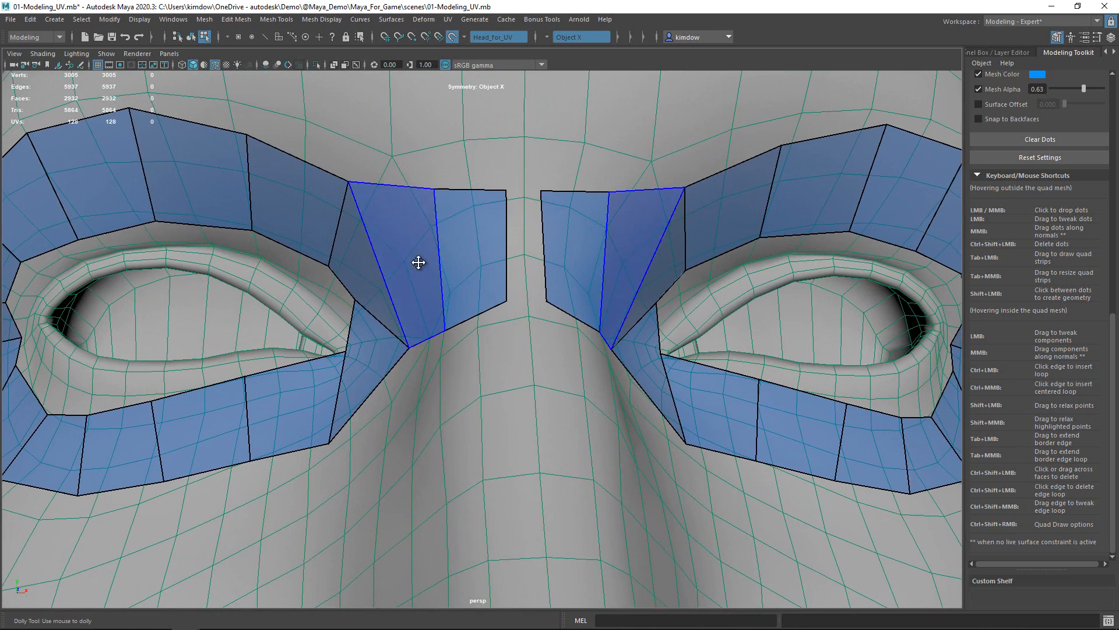
{"action": "mouse_move", "coordinate": [542, 192]}
{"action": "left_mouse_down"}
{"action": "mouse_move", "coordinate": [543, 182]}
{"action": "mouse_move", "coordinate": [557, 200]}
{"action": "mouse_move", "coordinate": [524, 195]}
{"action": "left_mouse_up"}
{"action": "left_click_drag", "start_coordinate": [548, 305], "coordinate": [528, 304]}
{"action": "mouse_move", "coordinate": [527, 264]}
{"action": "left_mouse_down"}
{"action": "mouse_move", "coordinate": [537, 247]}
{"action": "mouse_move", "coordinate": [534, 266]}
{"action": "left_mouse_up"}
Try to extend single quads from the eye ring's outer corner and the bridge's upper edge, undoing both.
{"action": "right_click_drag", "start_coordinate": [667, 330], "coordinate": [533, 332], "text": "alt"}
{"action": "left_click_drag", "start_coordinate": [532, 332], "coordinate": [484, 323], "text": "alt"}
{"action": "right_click_drag", "start_coordinate": [484, 324], "coordinate": [533, 336], "text": "alt"}
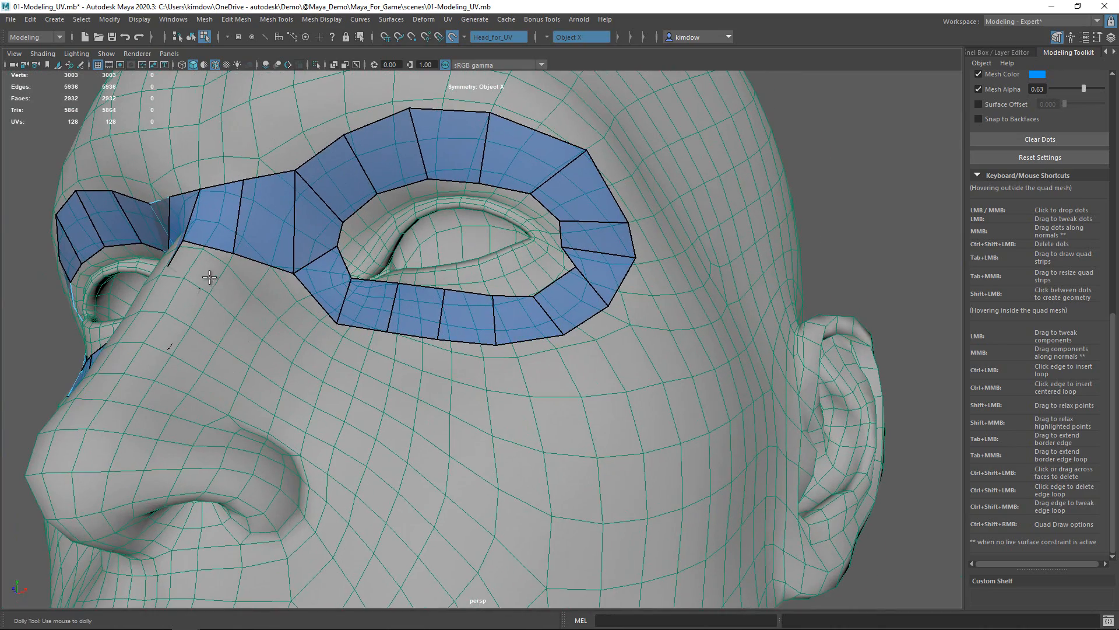
{"action": "left_click_drag", "start_coordinate": [210, 277], "coordinate": [328, 352], "text": "alt"}
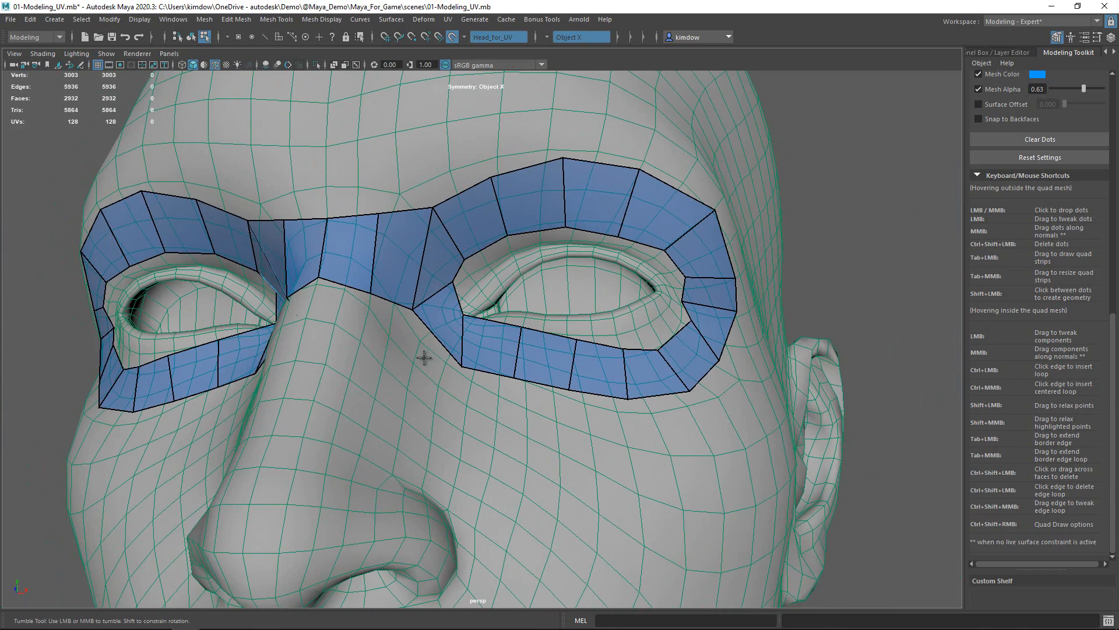
{"action": "left_click_drag", "start_coordinate": [505, 338], "coordinate": [449, 348], "text": "alt"}
{"action": "right_click_drag", "start_coordinate": [569, 373], "coordinate": [611, 354], "text": "alt"}
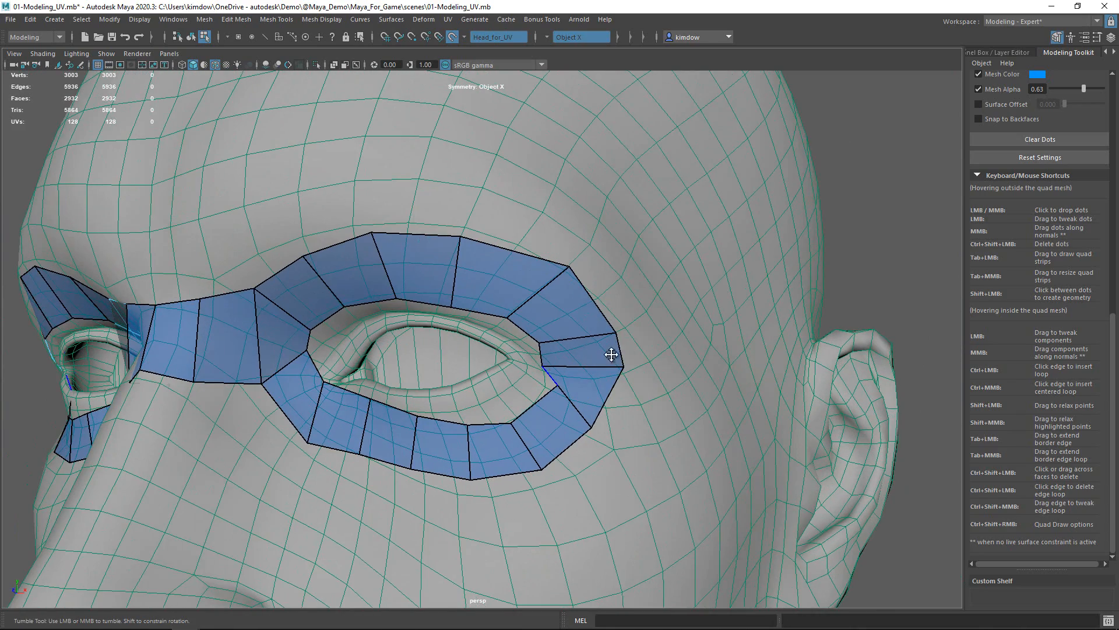
{"action": "left_click_drag", "start_coordinate": [623, 352], "coordinate": [661, 353]}
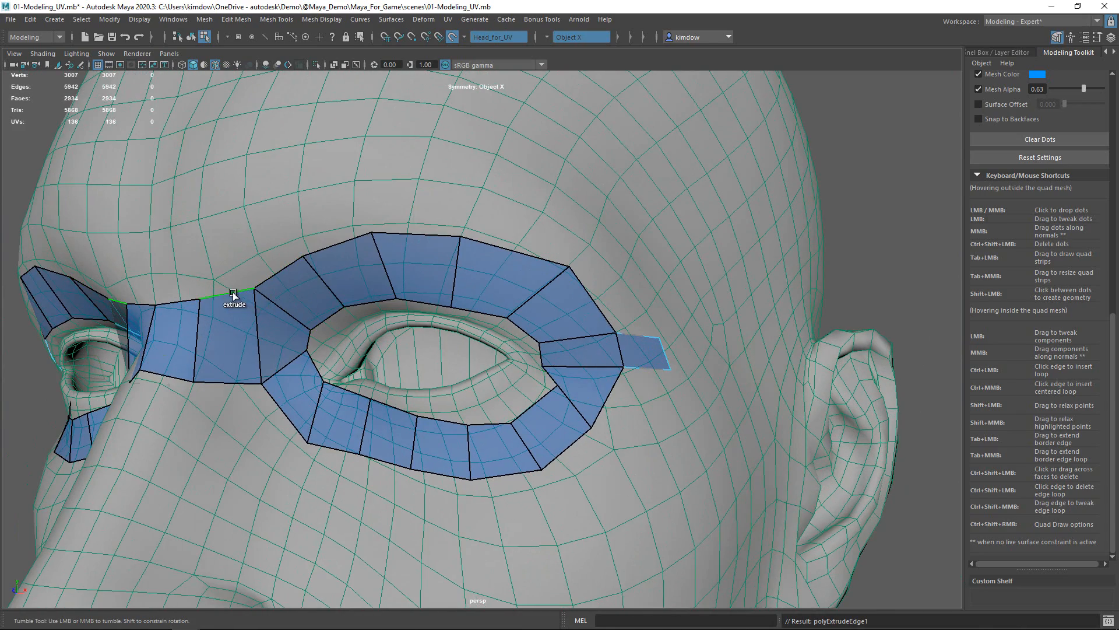
{"action": "left_click_drag", "start_coordinate": [302, 321], "coordinate": [352, 308], "text": "alt"}
{"action": "middle_click_drag", "start_coordinate": [357, 286], "coordinate": [364, 235]}
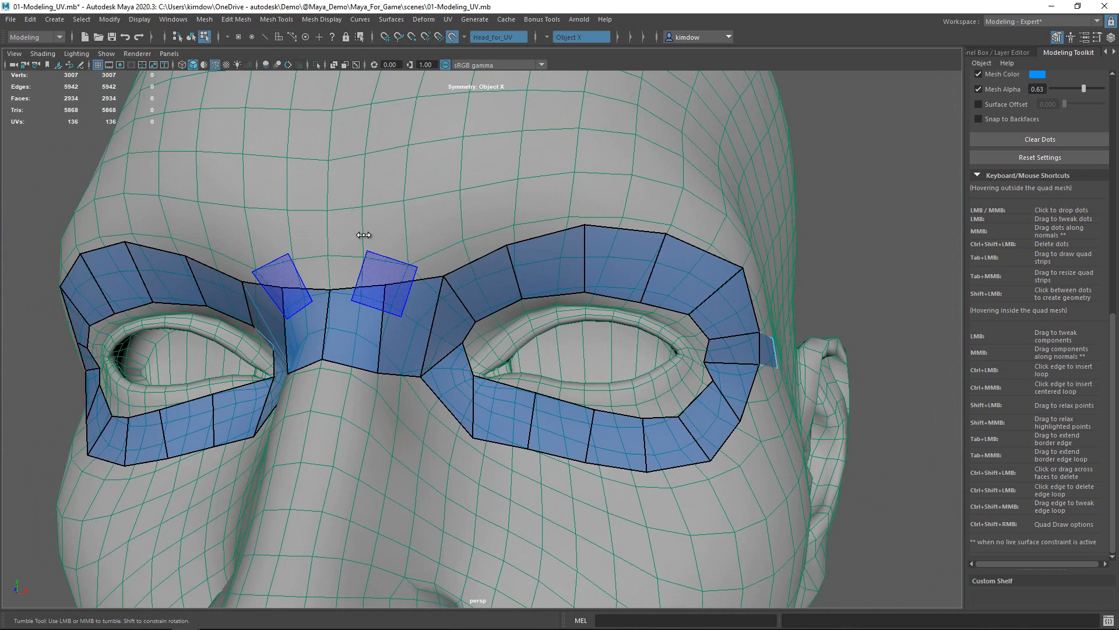
{"action": "key", "text": "ctrl+z"}
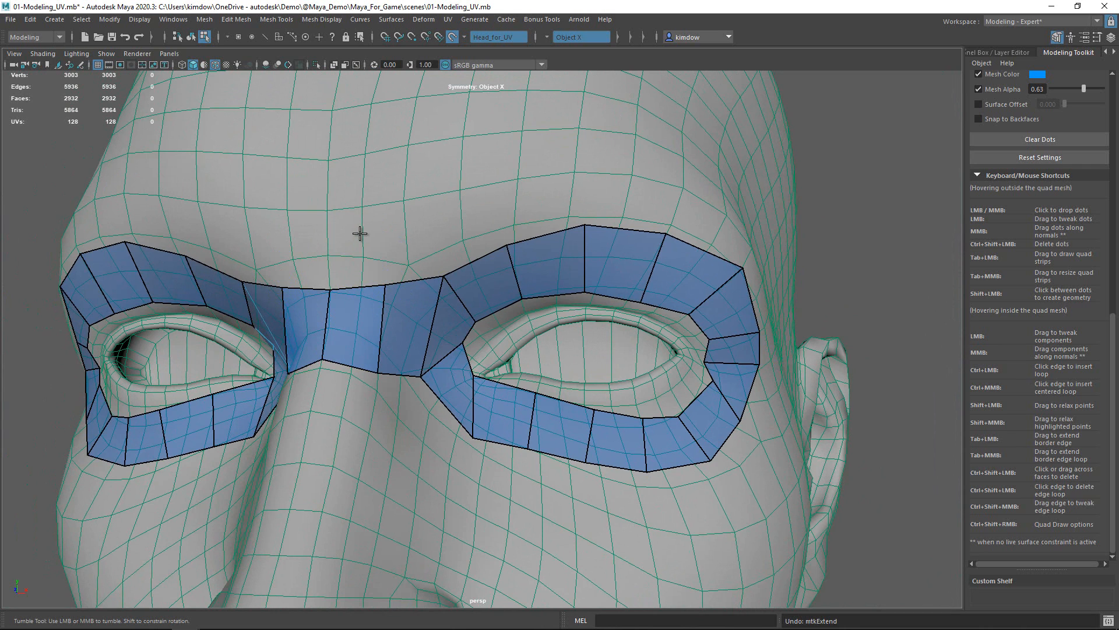
Extend the nose bridge's upper border edges toward the forehead and pull a single quad outward from the eye ring's outer corner.
{"action": "middle_click_drag", "start_coordinate": [374, 288], "coordinate": [345, 202]}
{"action": "left_click_drag", "start_coordinate": [479, 262], "coordinate": [443, 268], "text": "alt"}
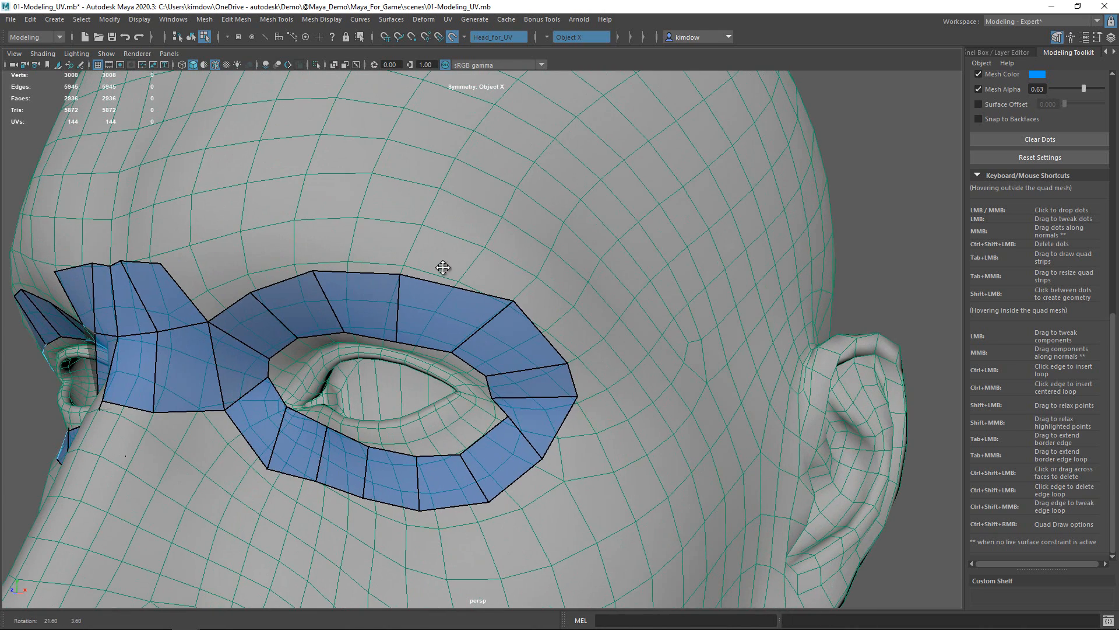
{"action": "left_click_drag", "start_coordinate": [578, 379], "coordinate": [636, 380]}
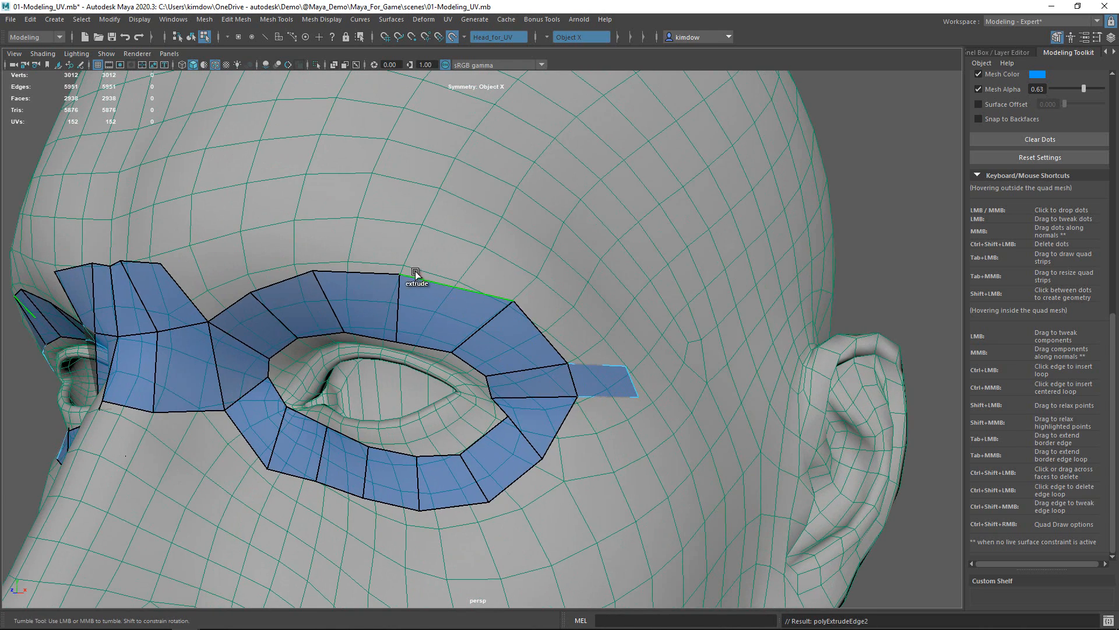
Extend the border edges above the eye into a second brow row and tweak its vertices to follow the brow and outer corner.
{"action": "middle_click_drag", "start_coordinate": [379, 271], "coordinate": [382, 204]}
{"action": "scroll", "coordinate": [342, 290], "scroll_direction": "up", "scroll_amount": 1}
{"action": "left_click_drag", "start_coordinate": [343, 290], "coordinate": [373, 276], "text": "alt"}
{"action": "mouse_move", "coordinate": [355, 203]}
{"action": "left_mouse_down"}
{"action": "mouse_move", "coordinate": [348, 172]}
{"action": "mouse_move", "coordinate": [297, 190]}
{"action": "mouse_move", "coordinate": [320, 182]}
{"action": "left_mouse_up"}
{"action": "mouse_move", "coordinate": [492, 209]}
{"action": "left_mouse_down", "text": "alt"}
{"action": "mouse_move", "coordinate": [427, 224]}
{"action": "mouse_move", "coordinate": [450, 187]}
{"action": "mouse_move", "coordinate": [478, 190]}
{"action": "mouse_move", "coordinate": [536, 260]}
{"action": "mouse_move", "coordinate": [502, 203]}
{"action": "left_mouse_up", "text": "alt"}
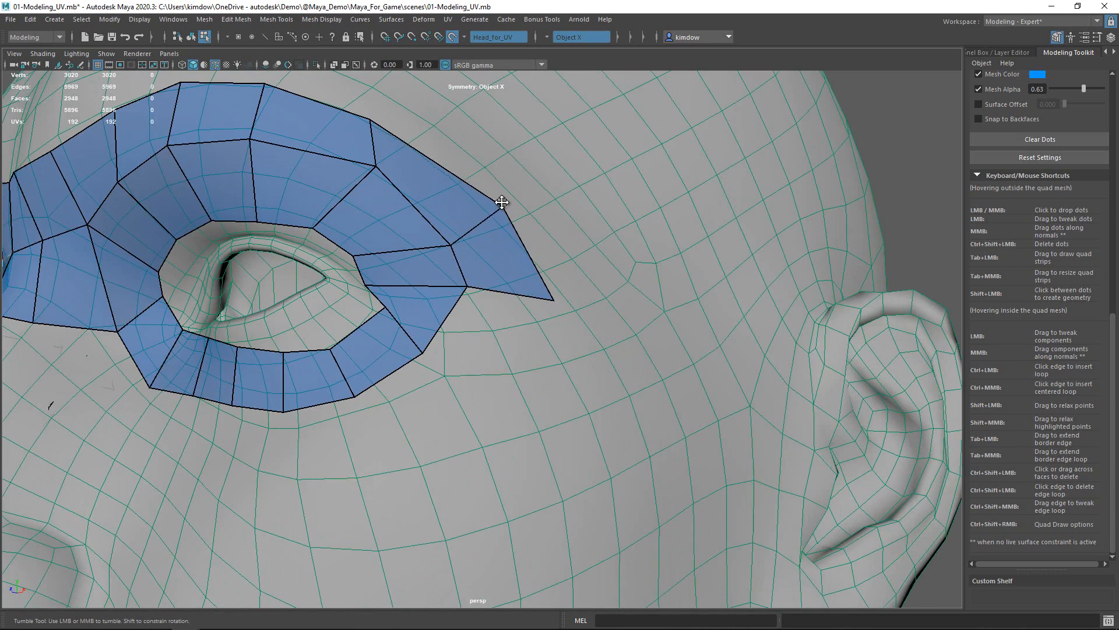
{"action": "left_click_drag", "start_coordinate": [554, 300], "coordinate": [523, 297]}
Relax the points across the brow rows, nose bridge and lower eye ring to even out the quad spacing.
{"action": "right_click_drag", "start_coordinate": [586, 323], "coordinate": [440, 313], "text": "alt"}
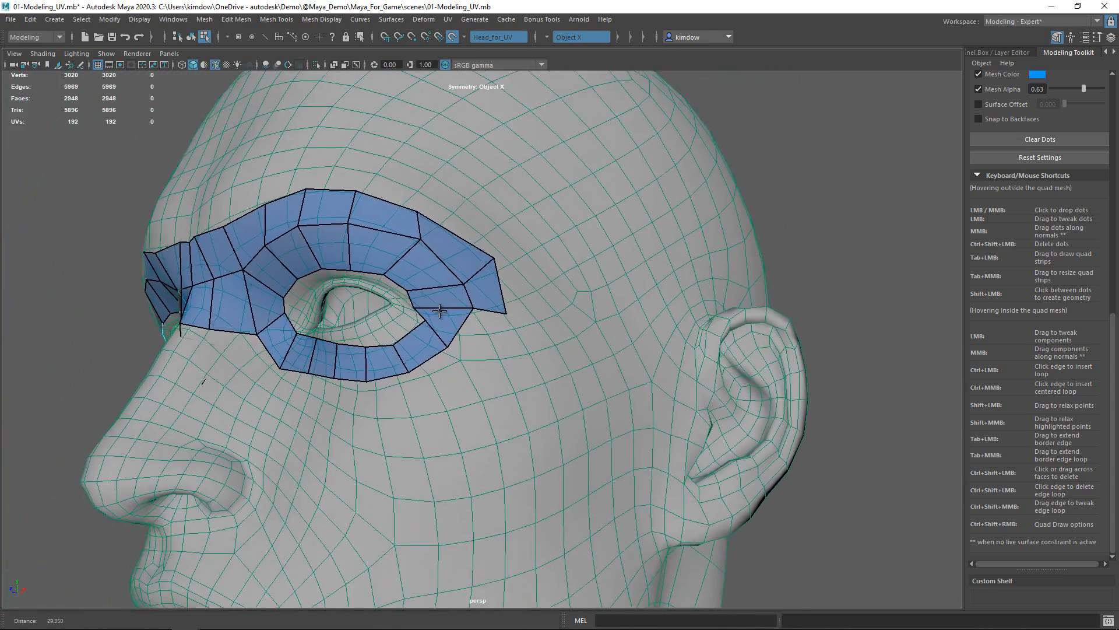
{"action": "left_click_drag", "start_coordinate": [440, 312], "coordinate": [492, 322], "text": "alt"}
{"action": "right_click_drag", "start_coordinate": [492, 322], "coordinate": [495, 326], "text": "alt"}
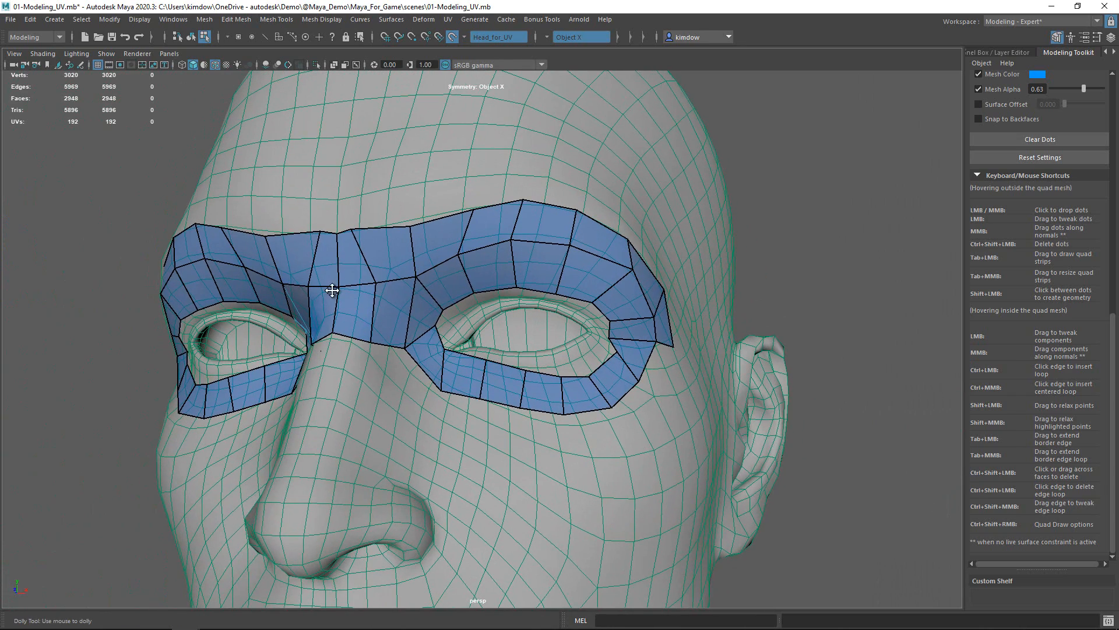
{"action": "mouse_move", "coordinate": [413, 275]}
{"action": "left_mouse_down", "text": "shift"}
{"action": "mouse_move", "coordinate": [425, 295]}
{"action": "mouse_move", "coordinate": [480, 258]}
{"action": "mouse_move", "coordinate": [601, 274]}
{"action": "left_mouse_up", "text": "shift"}
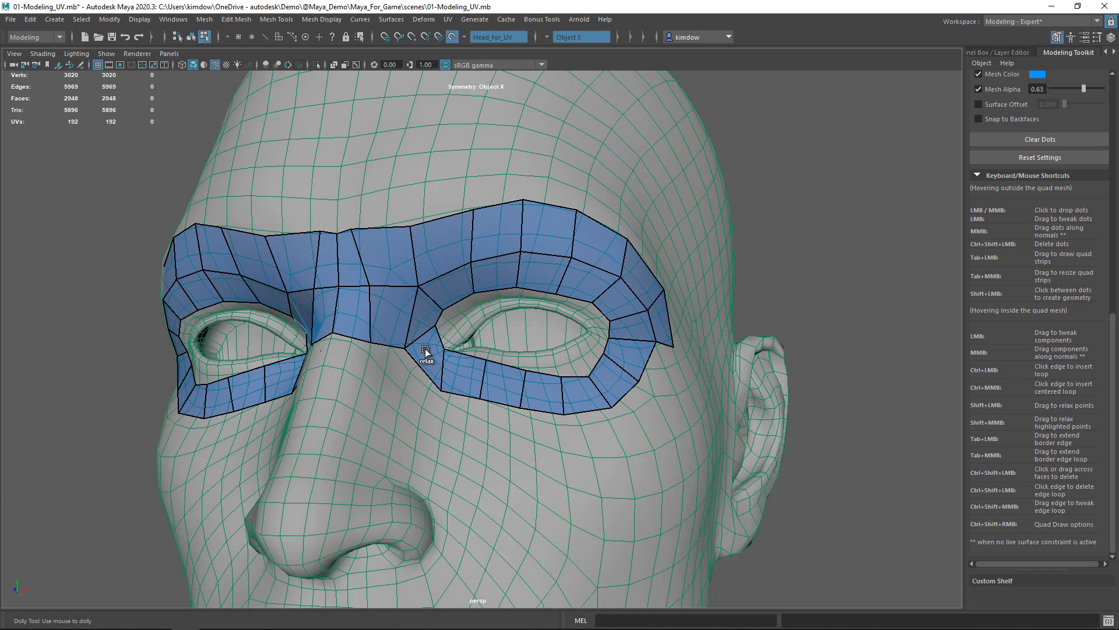
{"action": "mouse_move", "coordinate": [407, 345]}
{"action": "left_mouse_down", "text": "shift"}
{"action": "mouse_move", "coordinate": [368, 295]}
{"action": "mouse_move", "coordinate": [391, 248]}
{"action": "left_mouse_up", "text": "shift"}
{"action": "mouse_move", "coordinate": [393, 322]}
{"action": "left_mouse_down", "text": "shift"}
{"action": "mouse_move", "coordinate": [418, 361]}
{"action": "mouse_move", "coordinate": [541, 409]}
{"action": "mouse_move", "coordinate": [494, 392]}
{"action": "left_mouse_up", "text": "shift"}
{"action": "right_click_drag", "start_coordinate": [494, 392], "coordinate": [568, 390], "text": "alt"}
{"action": "mouse_move", "coordinate": [573, 389]}
{"action": "left_mouse_down", "text": "shift"}
{"action": "mouse_move", "coordinate": [610, 302]}
{"action": "mouse_move", "coordinate": [448, 186]}
{"action": "mouse_move", "coordinate": [332, 247]}
{"action": "left_mouse_up", "text": "shift"}
{"action": "left_click_drag", "start_coordinate": [438, 284], "coordinate": [455, 280], "text": "alt"}
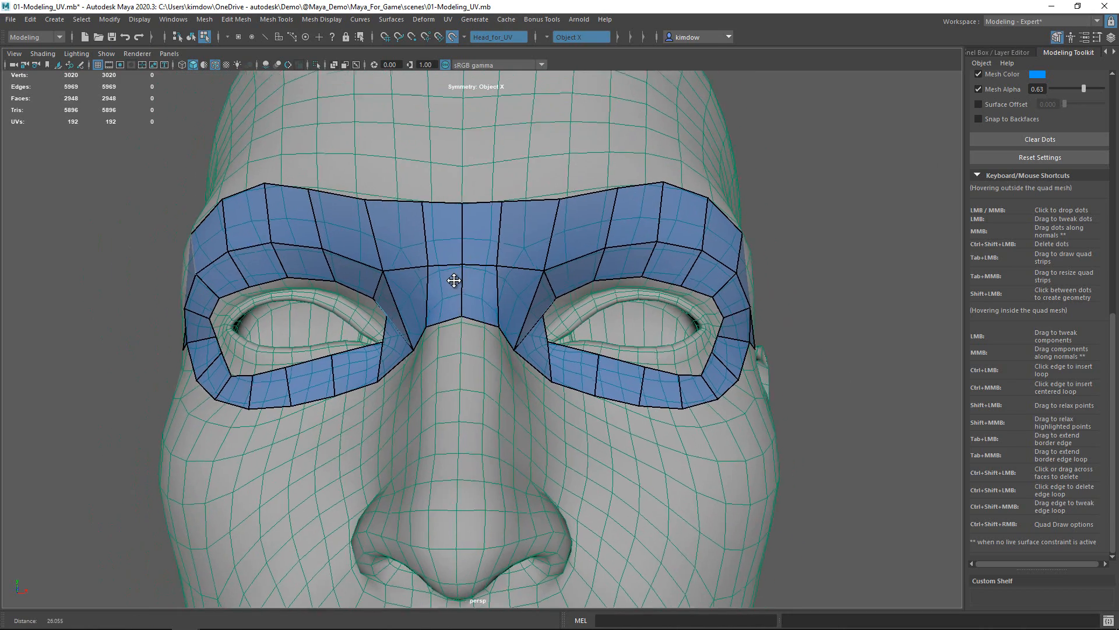
{"action": "right_click_drag", "start_coordinate": [454, 280], "coordinate": [453, 281], "text": "alt"}
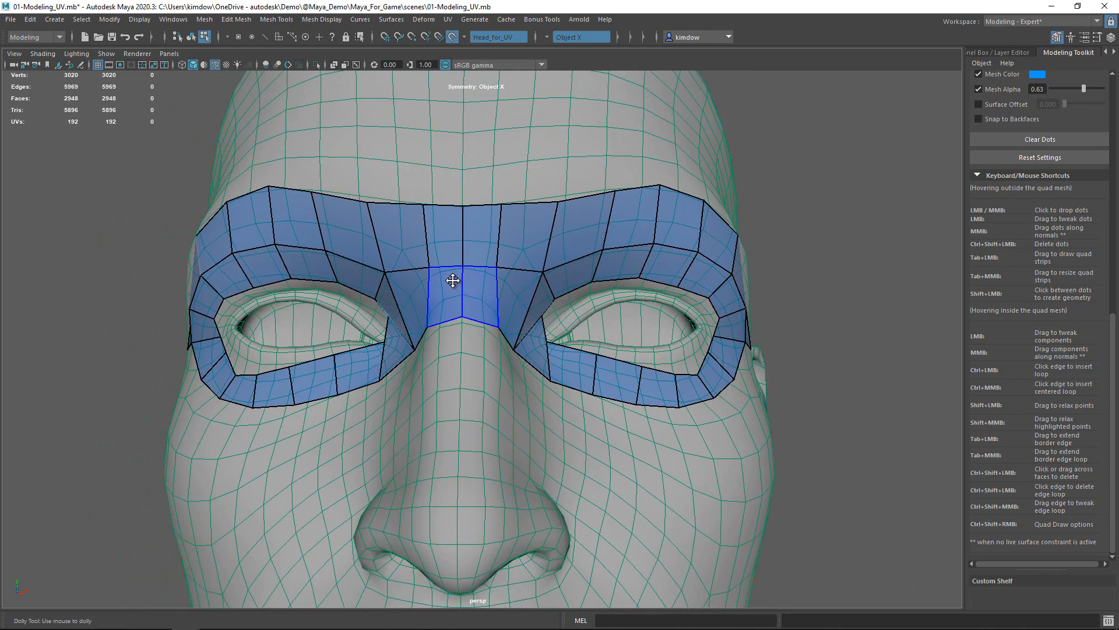